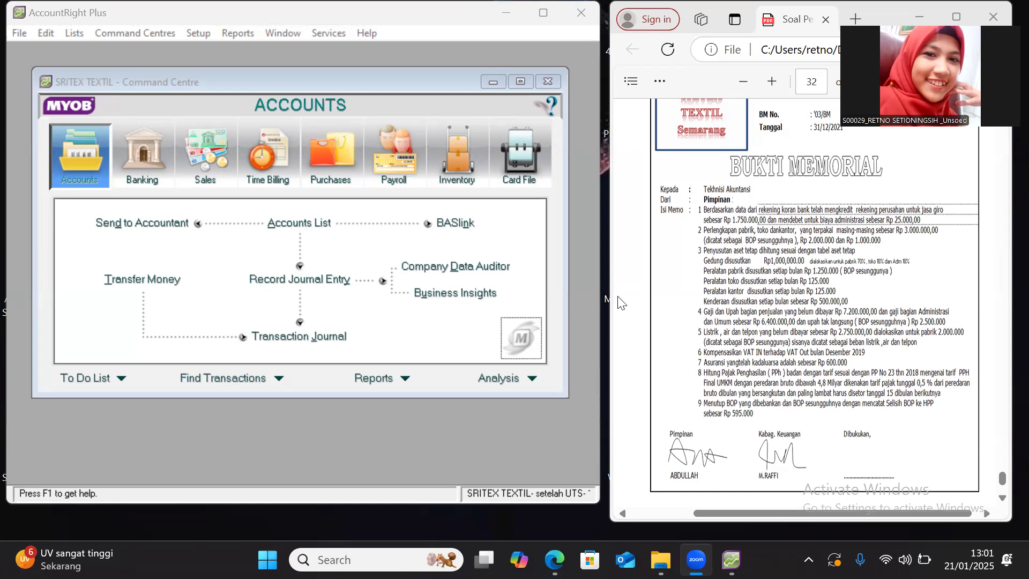
Start a new general journal entry numbered 03/BM and dated 31/12/2021
scroll(776, 254, "up", 1)
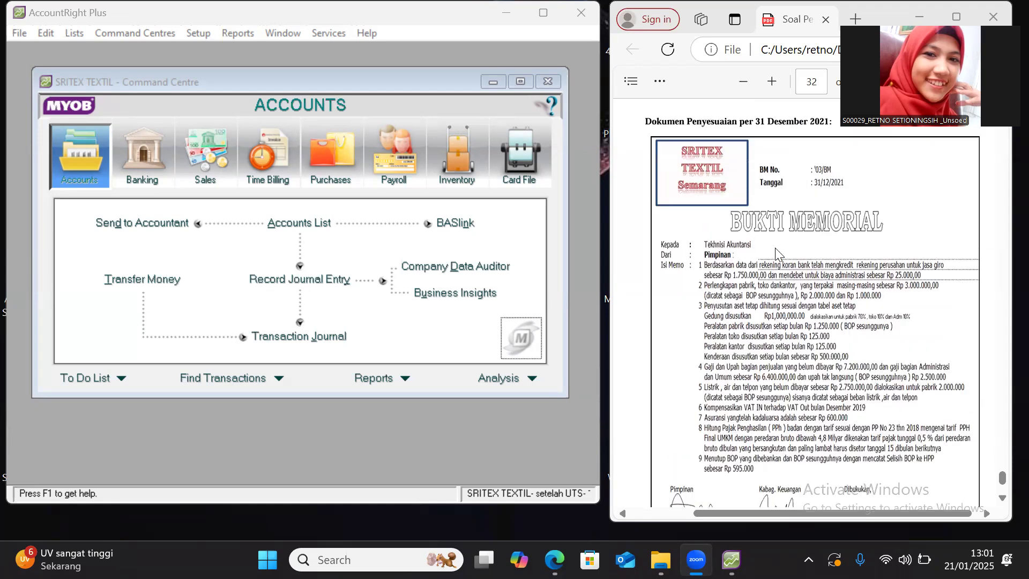
scroll(776, 254, "down", 1)
scroll(776, 254, "down", 1)
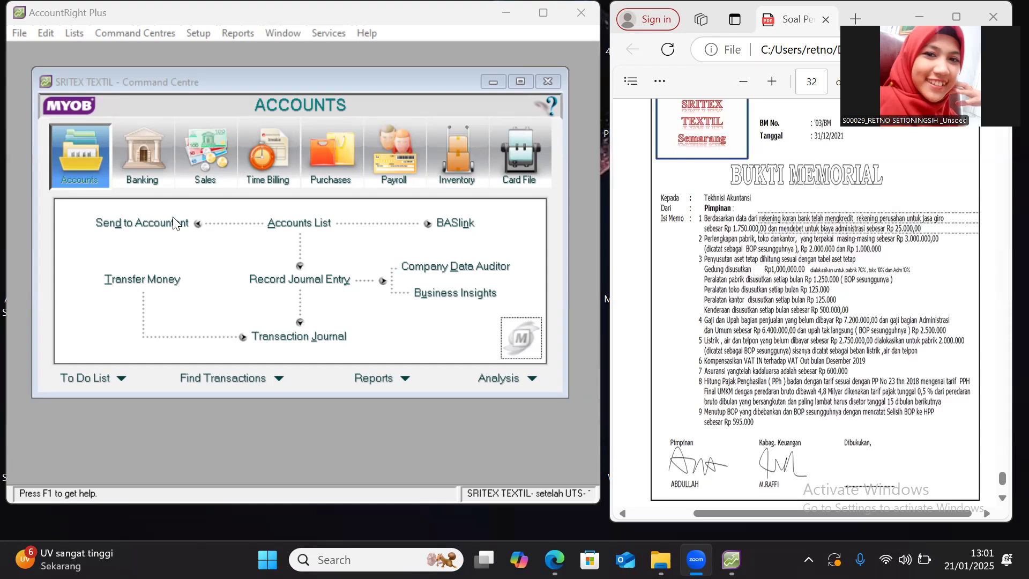
left_click(81, 164)
left_click(266, 279)
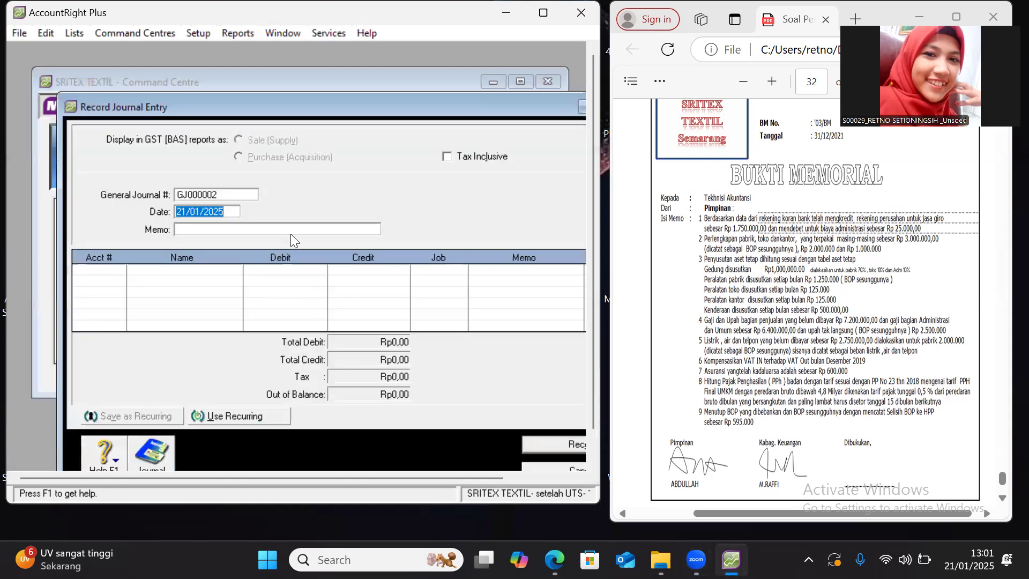
left_click(190, 193)
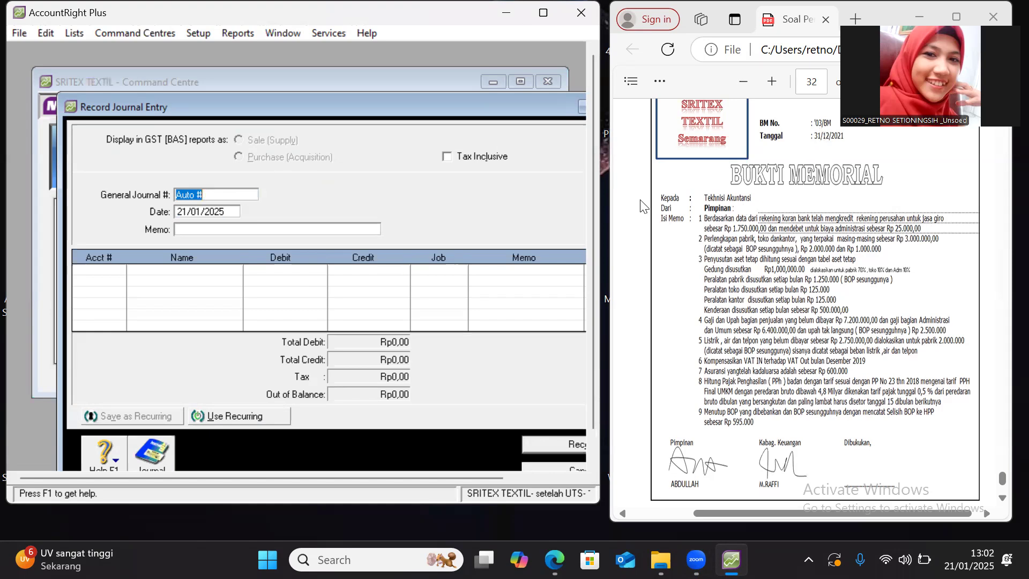
type("03/BM")
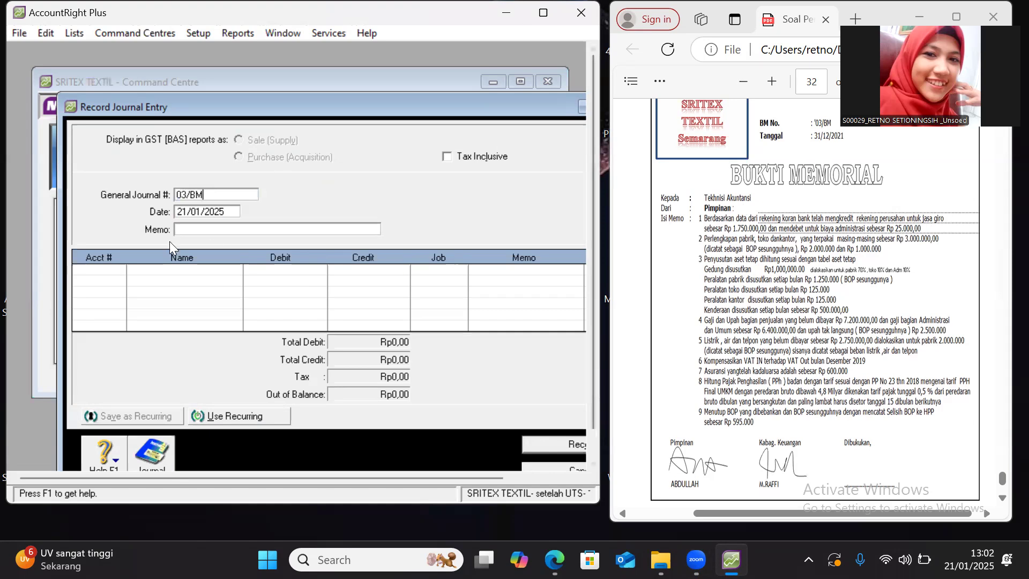
left_click(214, 211)
type("3")
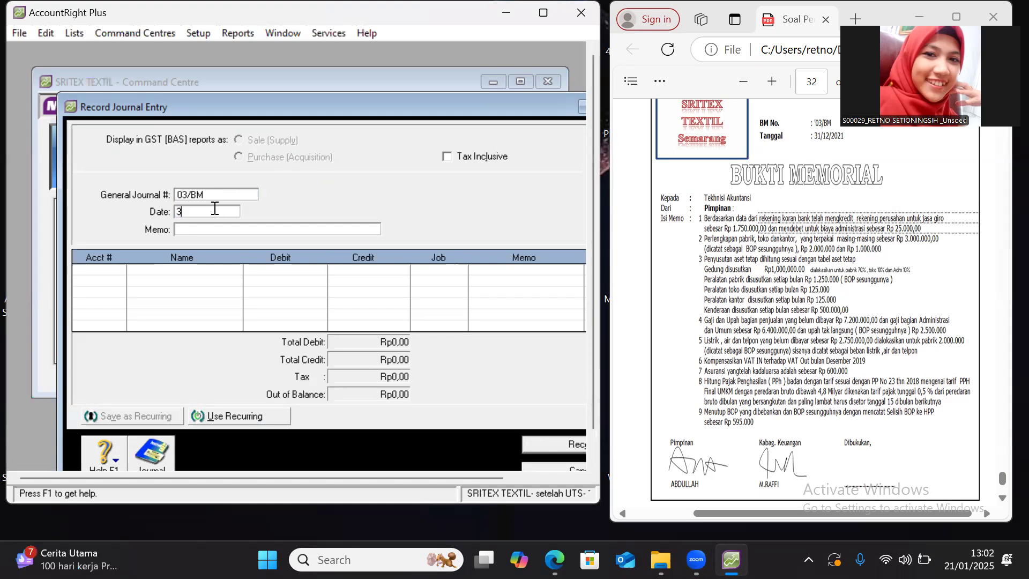
type("1/12/2021")
Set the journal entry's memo to BUKTI MEMORIAL
left_click(215, 228)
type("BUK")
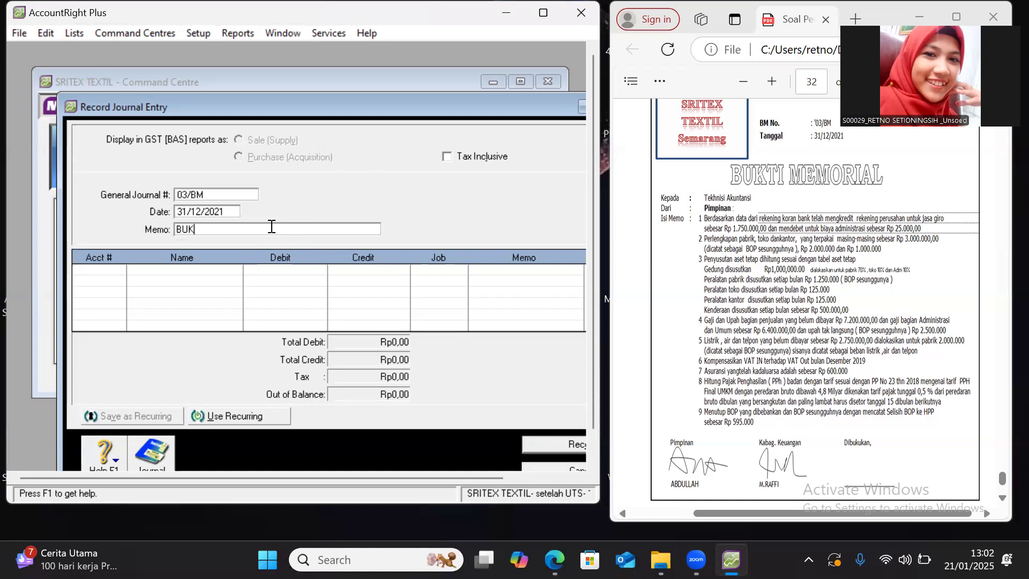
type("TI MEMORIAL")
Add account 1-1101 Cash in Bank as the first line of the journal entry
left_click(97, 270)
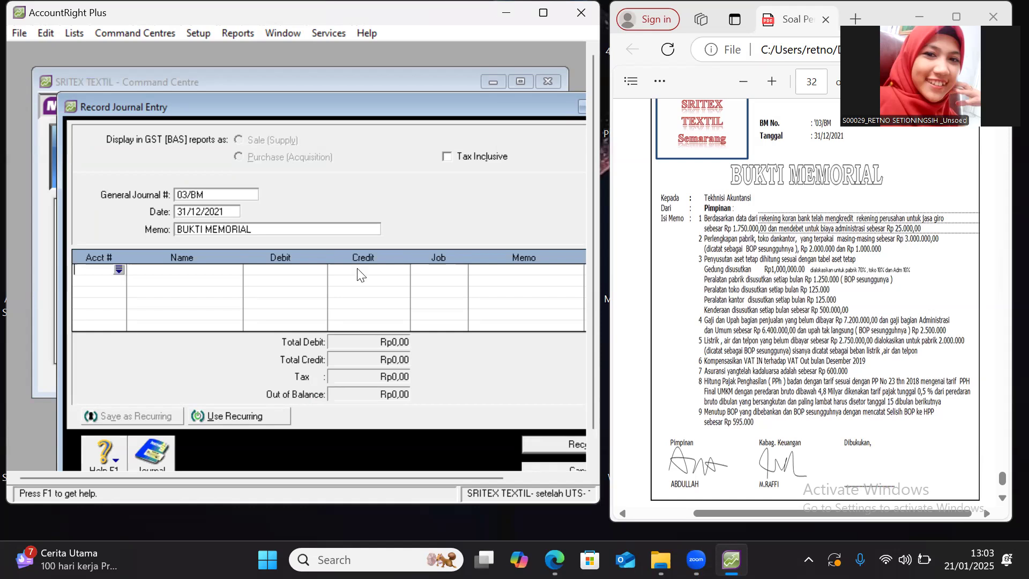
left_click(119, 269)
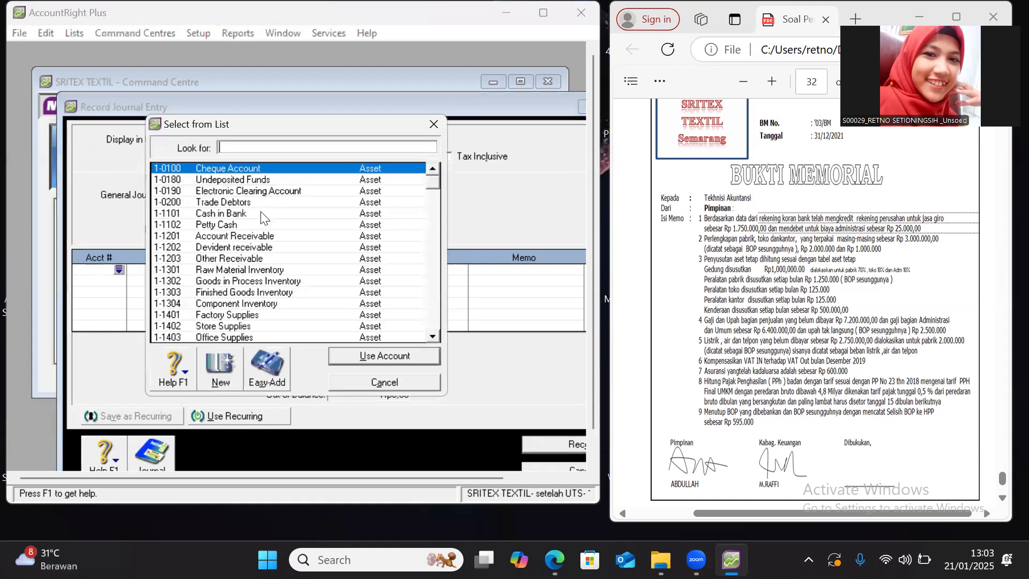
left_click(260, 215)
left_click(353, 355)
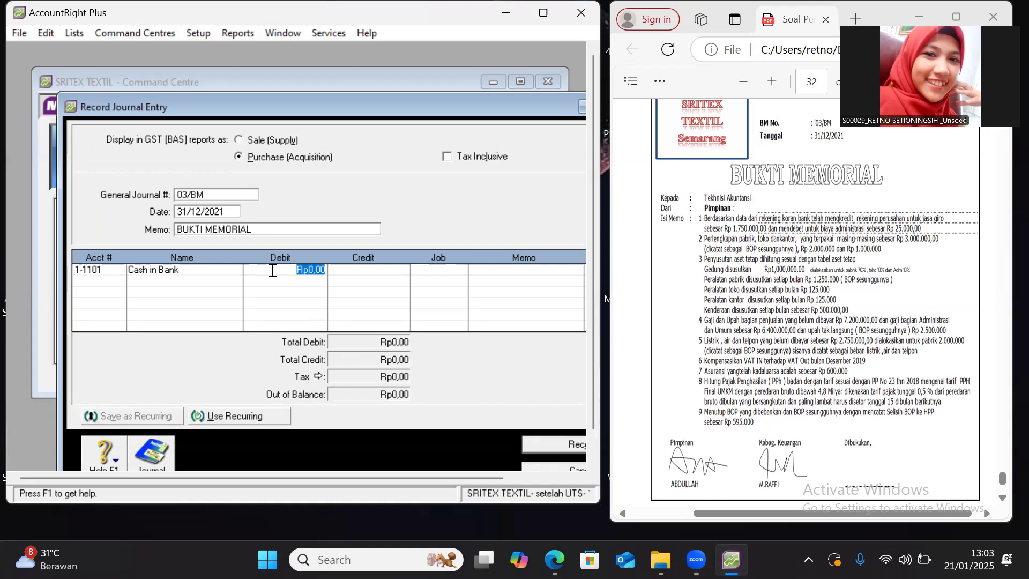
Add account 9-1101 Bank Service Charge on the second line with a debit of Rp25.000
left_click(110, 282)
left_click(118, 281)
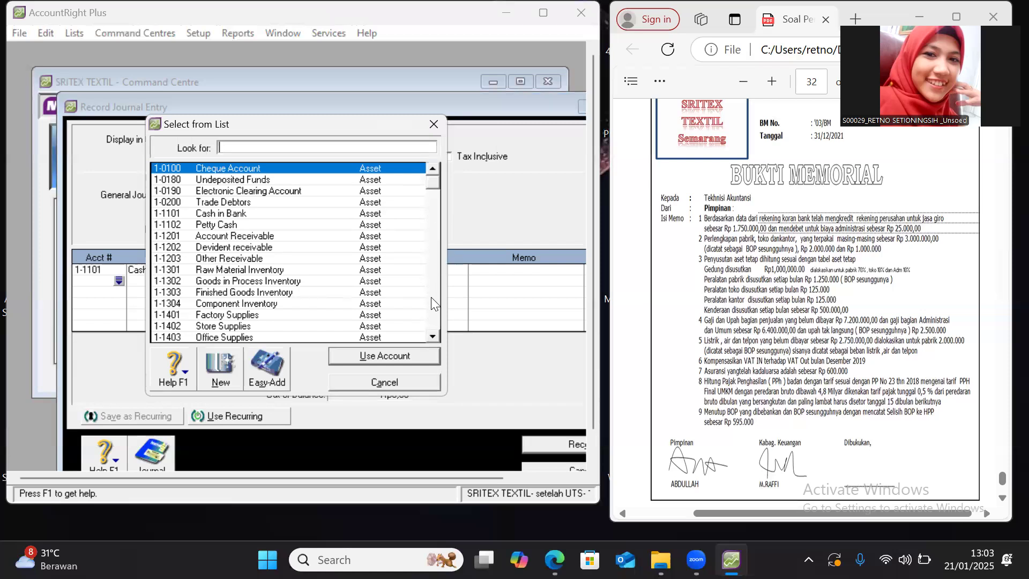
scroll(430, 339, "down", 4)
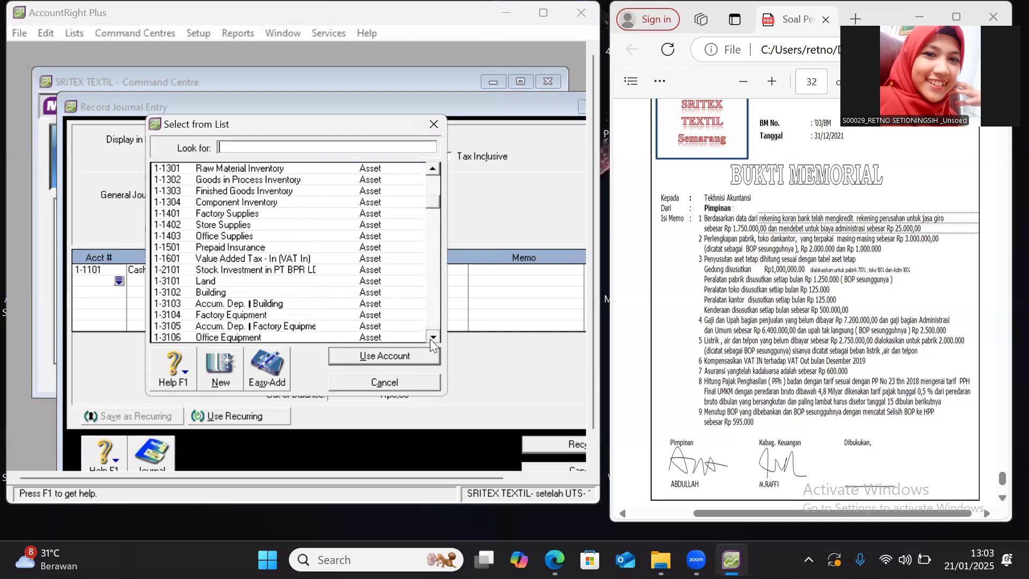
scroll(430, 339, "down", 7)
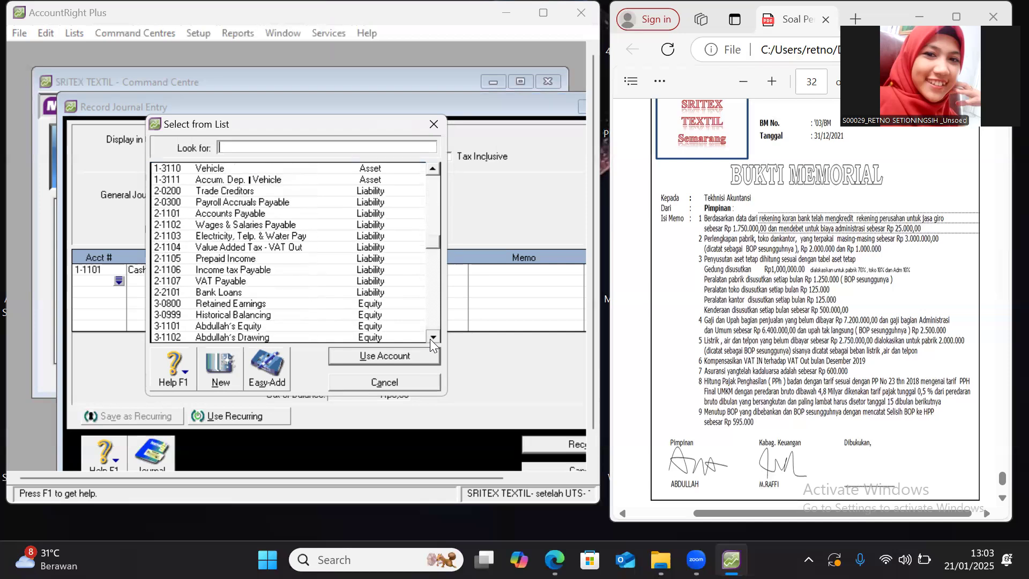
scroll(430, 339, "down", 4)
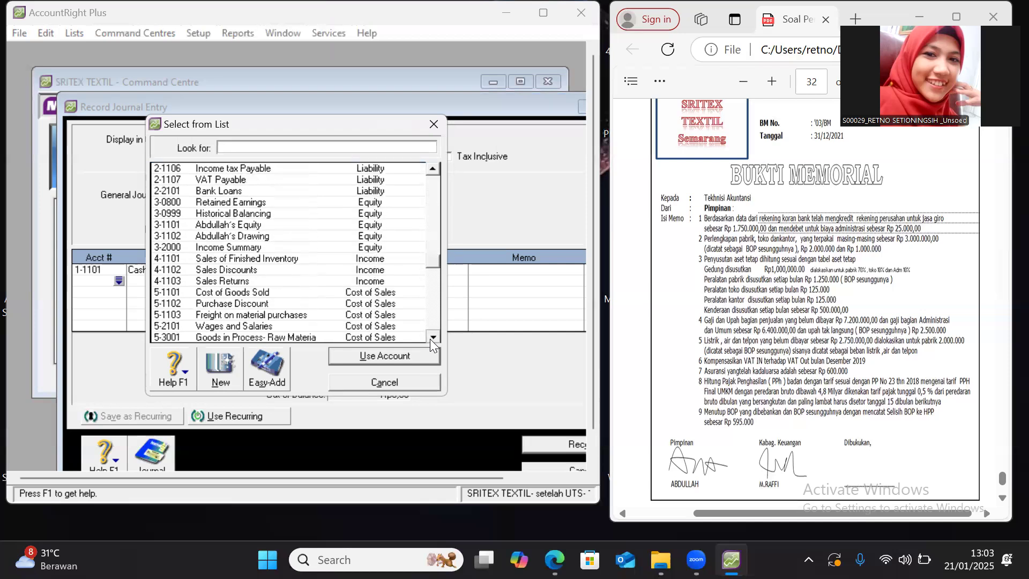
scroll(430, 339, "down", 5)
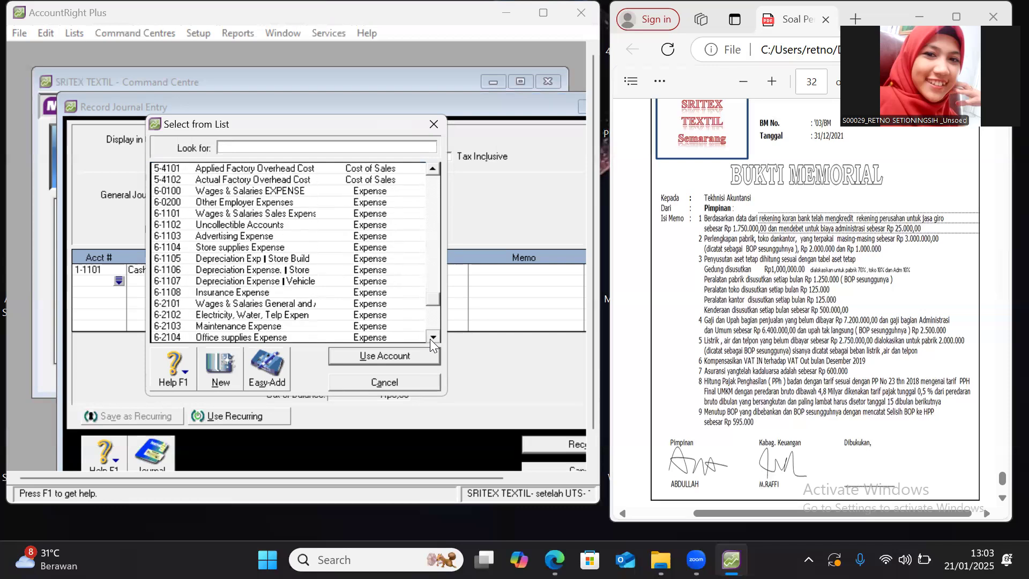
scroll(429, 339, "down", 2)
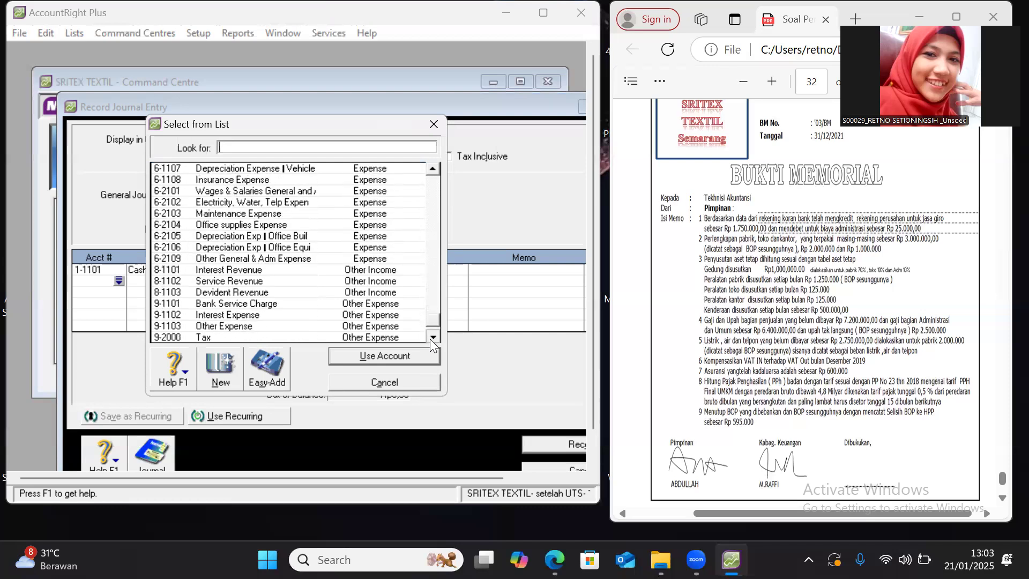
left_click(430, 338)
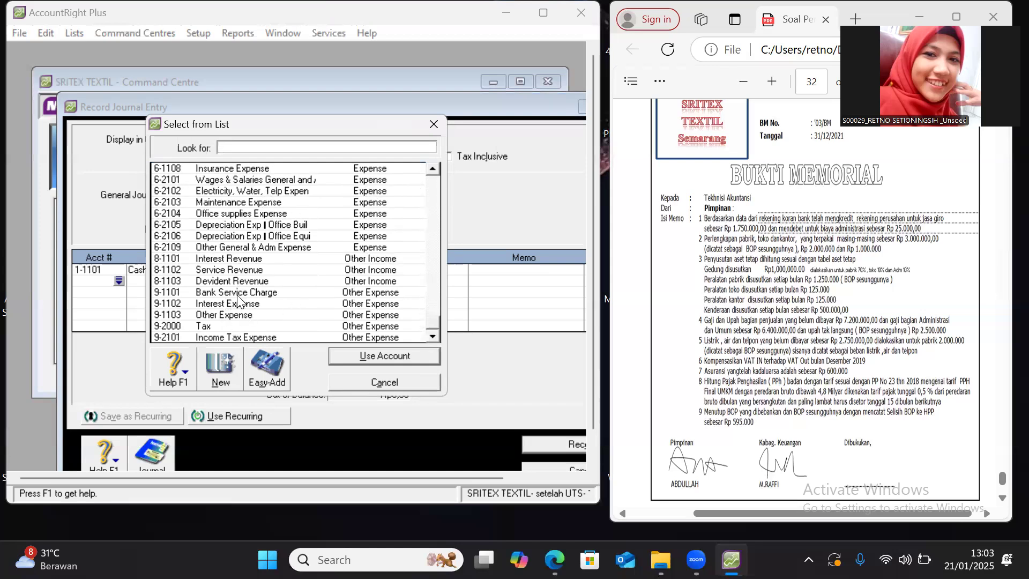
left_click(236, 292)
left_click(339, 353)
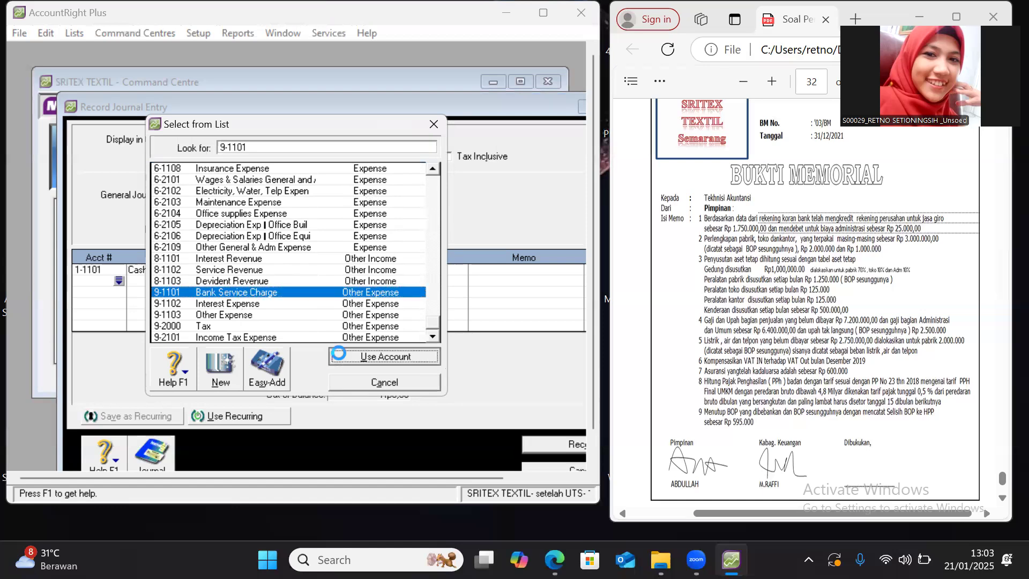
type("25000")
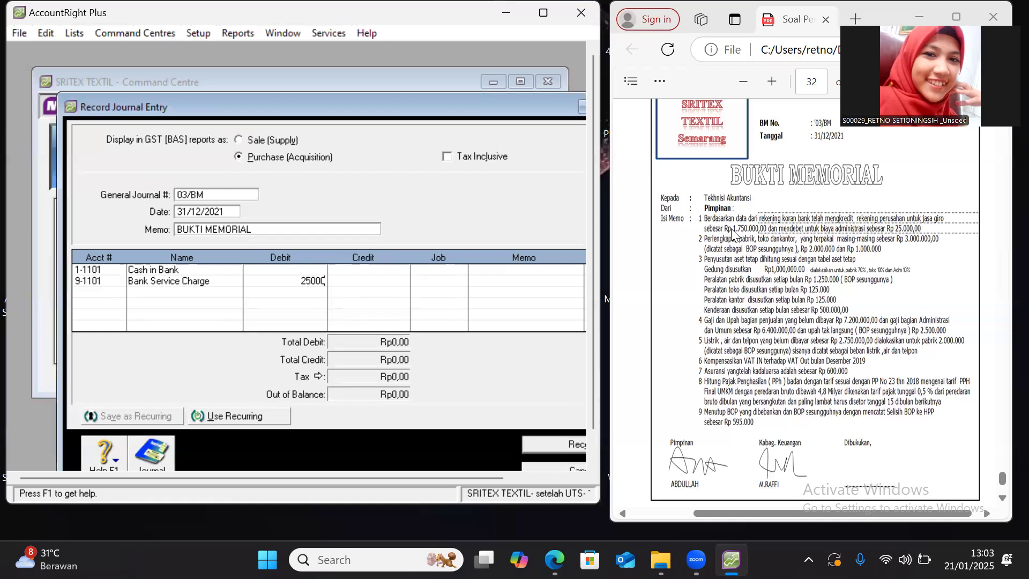
Add account 8-1101 Interest Revenue on the third line with a credit of Rp1.750.000
left_click(117, 294)
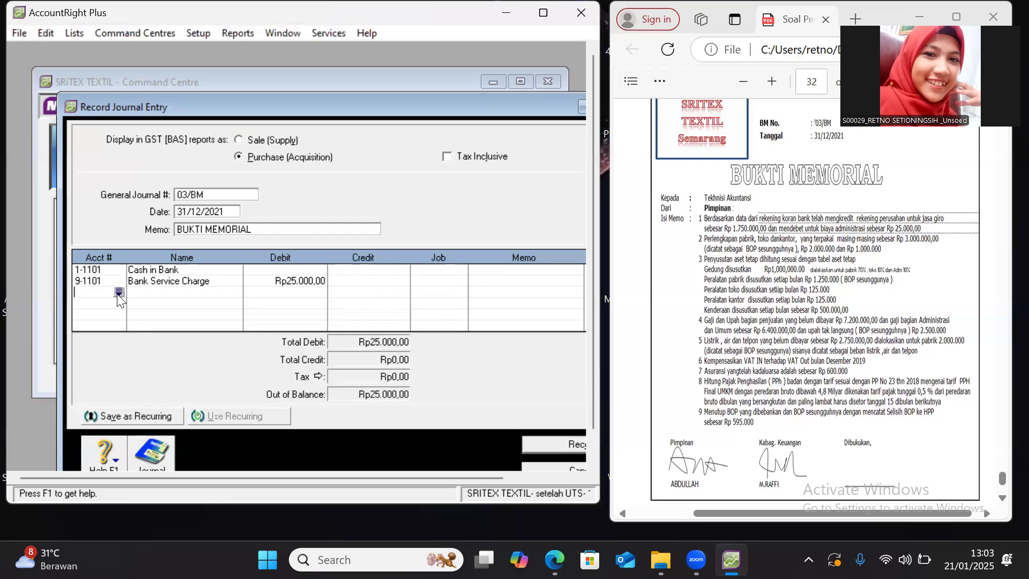
left_click(118, 292)
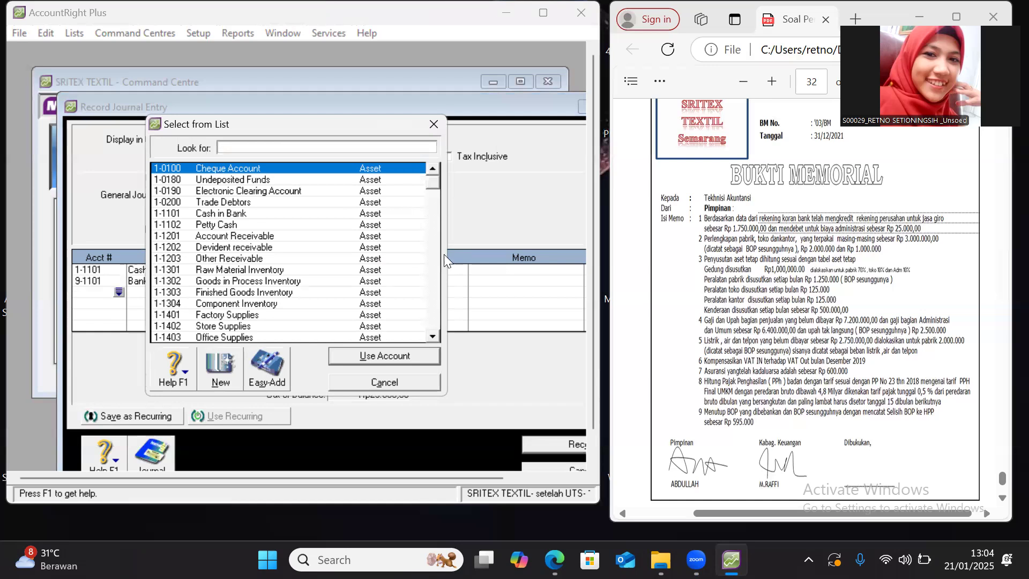
left_click(433, 336)
scroll(433, 336, "down", 13)
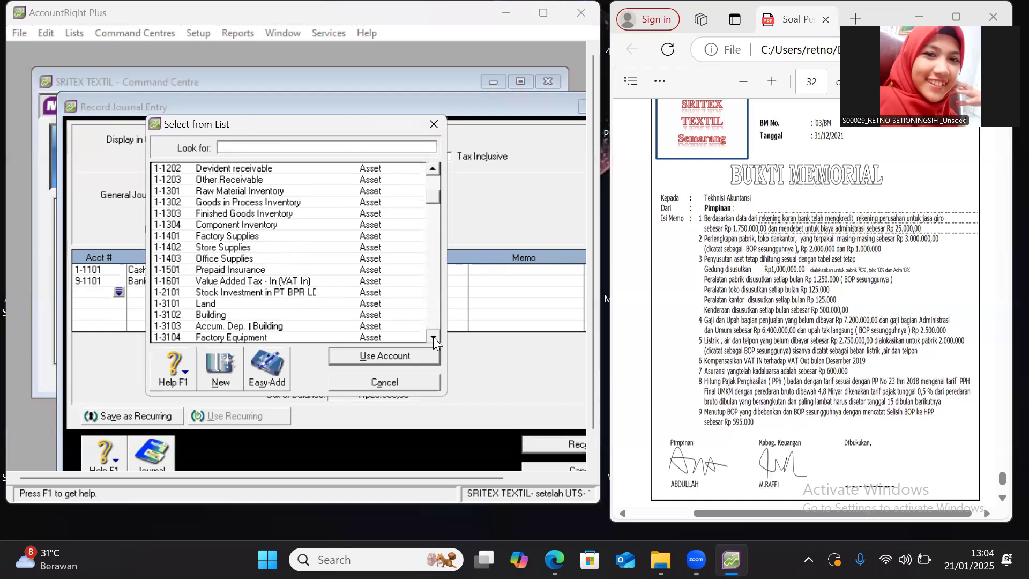
scroll(433, 337, "down", 10)
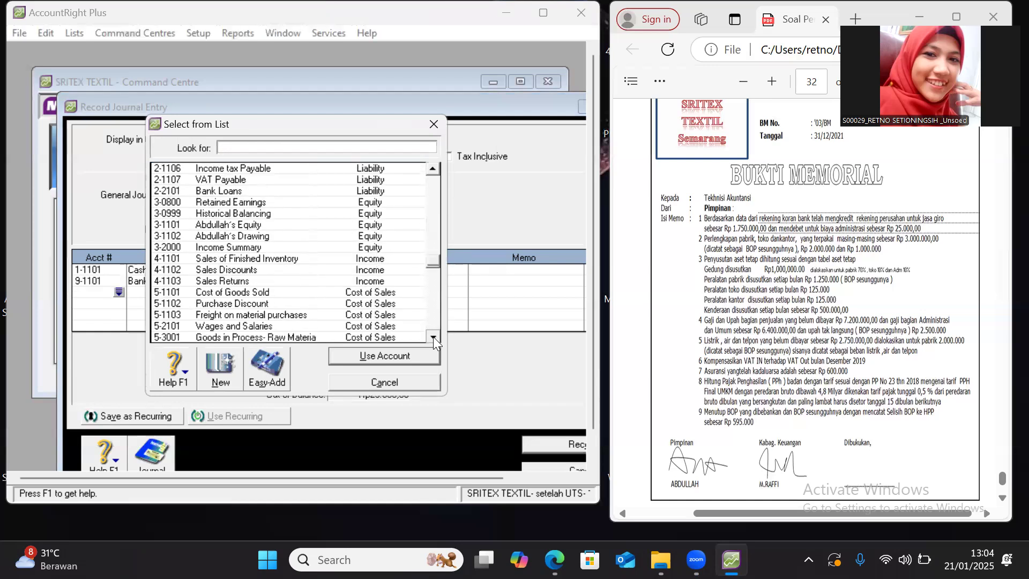
scroll(433, 337, "down", 13)
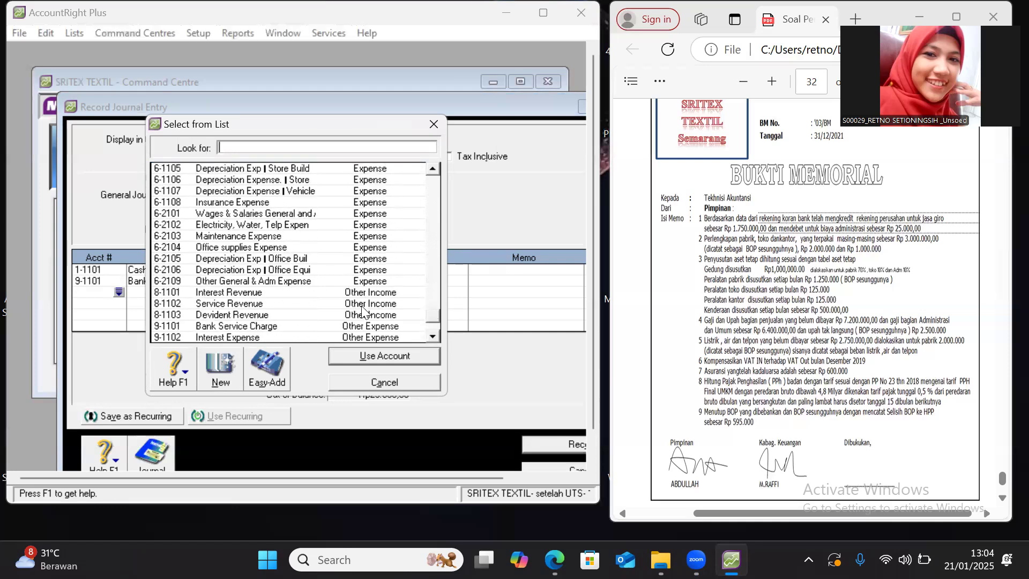
left_click(303, 292)
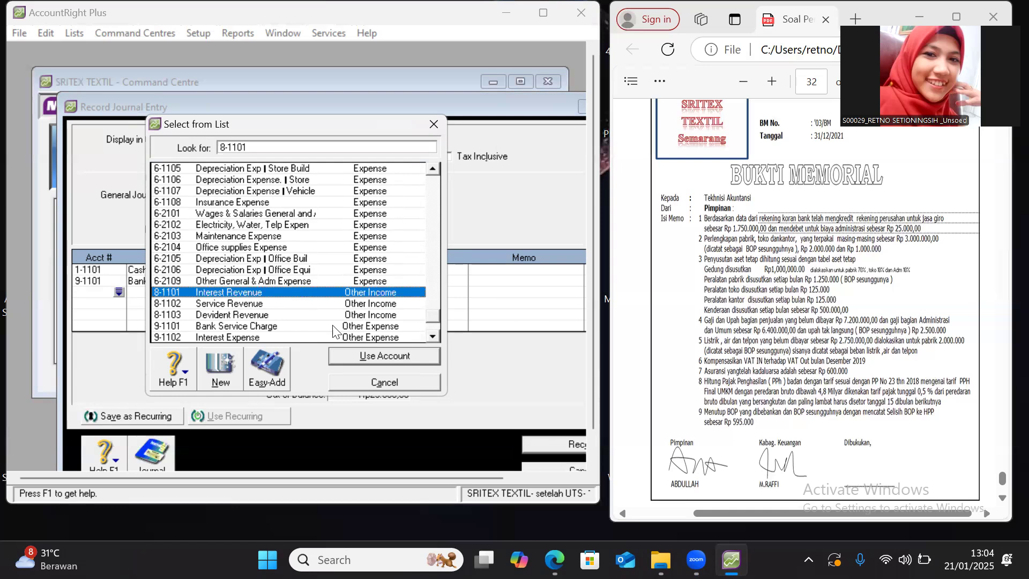
left_click(371, 358)
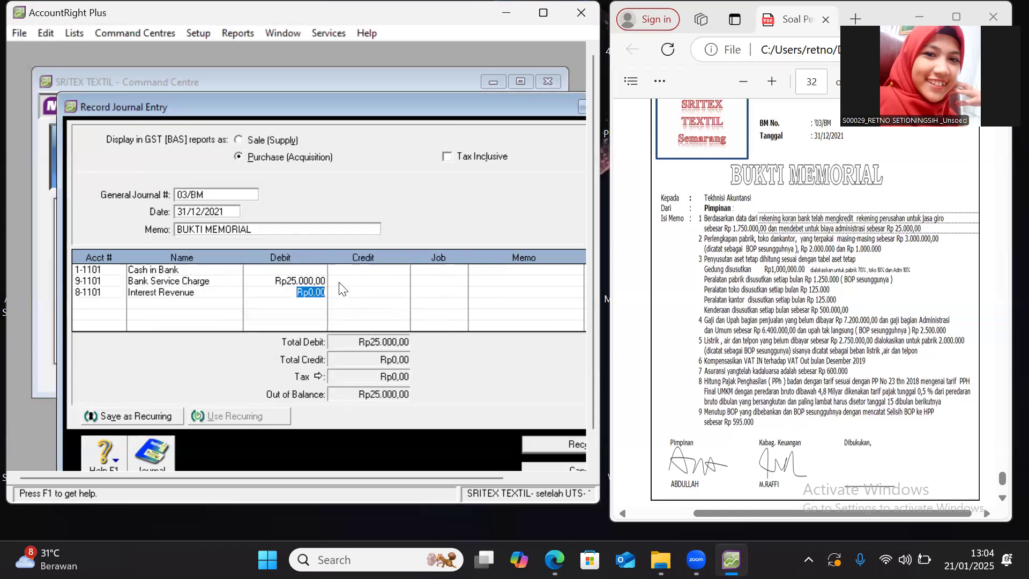
left_click(374, 292)
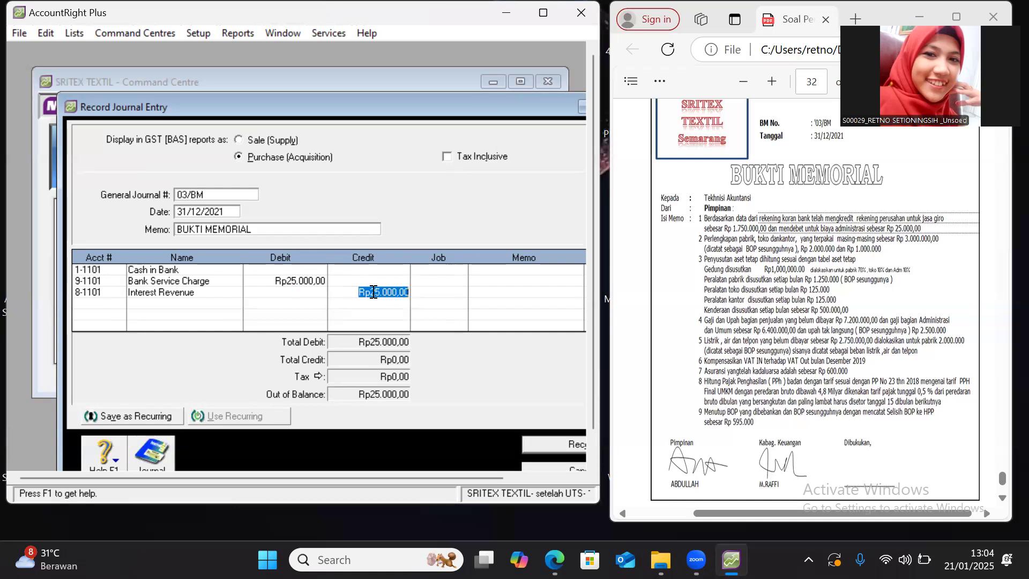
type("1725")
key("BackSpace")
key("BackSpace")
key("BackSpace")
key("BackSpace")
type("1750000")
key("Tab")
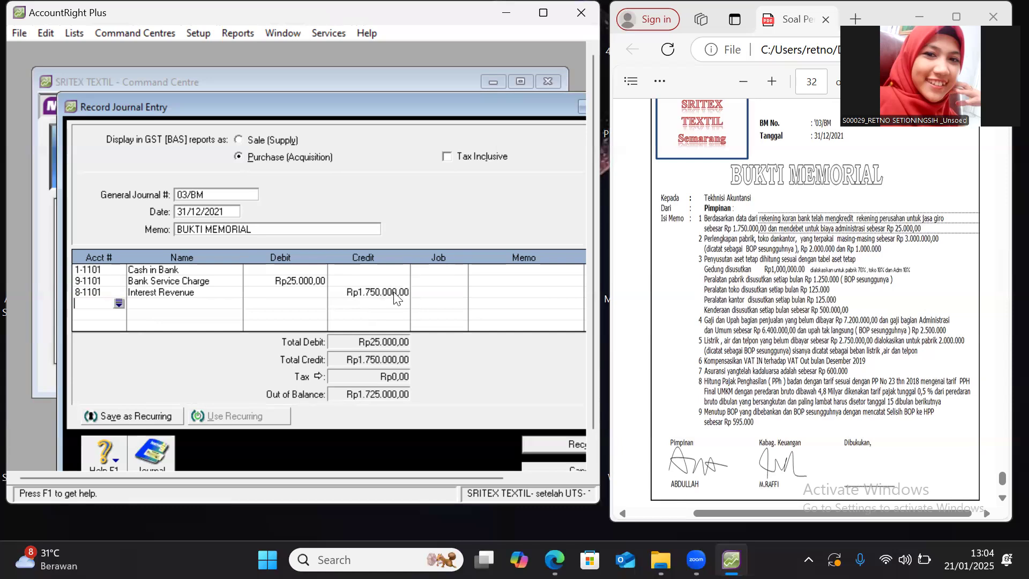
Enter a debit of Rp1.725.000 on the Cash in Bank line
left_click(302, 270)
key("Return")
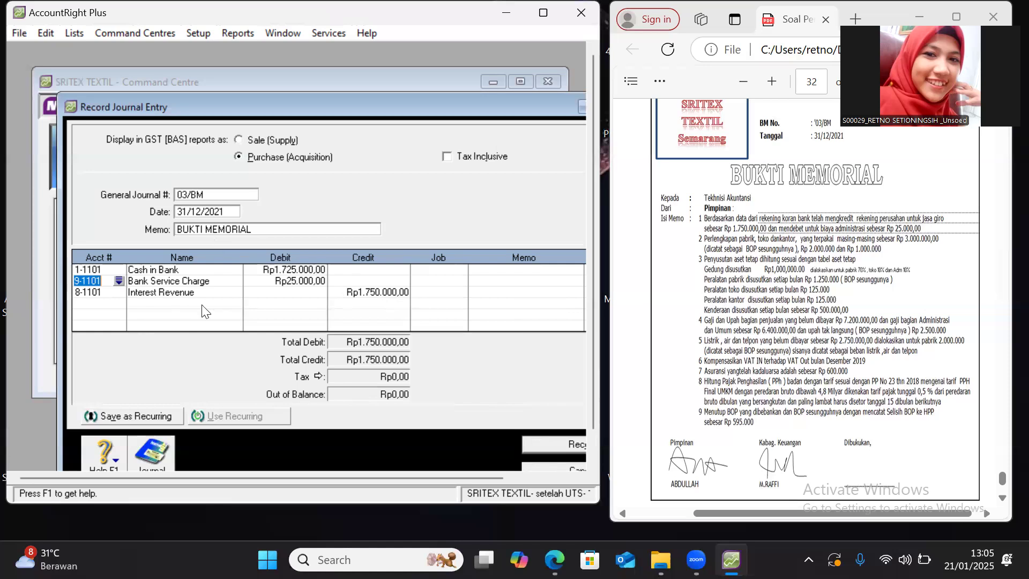
Change the memo to PENDAPATAN JASA GIRO and record the journal entry
left_click(245, 230)
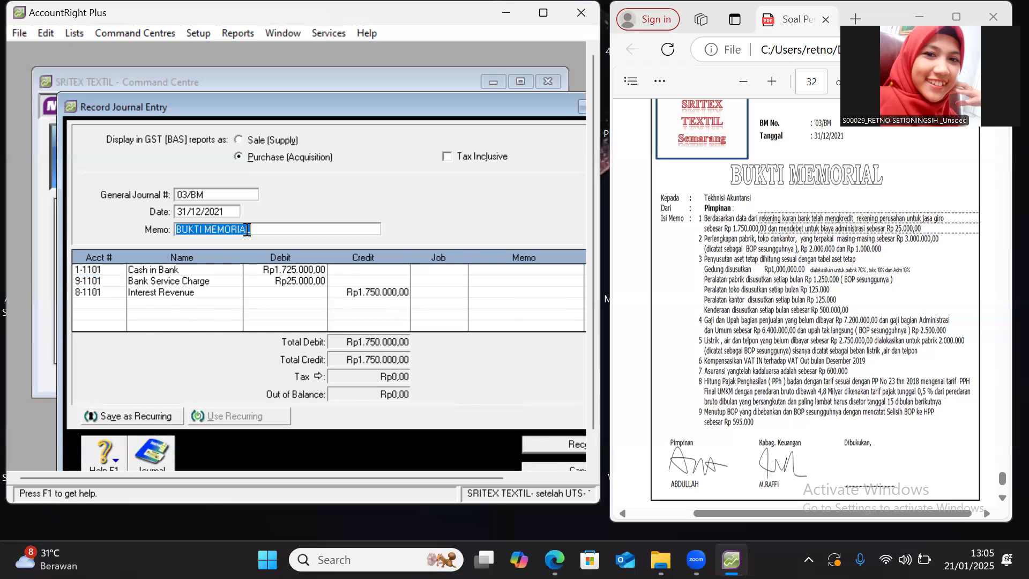
type("PENA")
key("BackSpace")
type("DAPATAN JASA")
key("BackSpace")
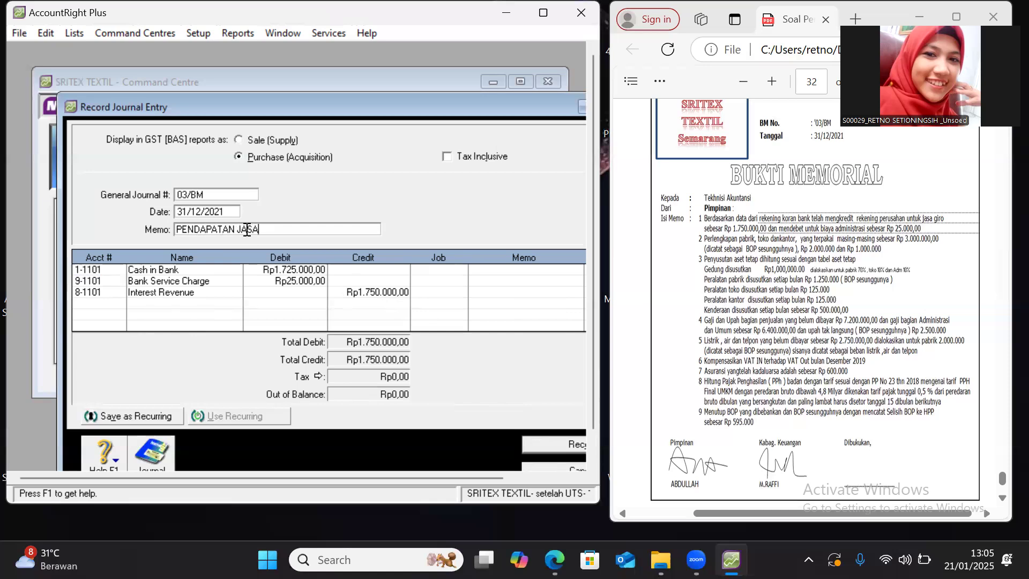
type("GIRO")
left_click(537, 441)
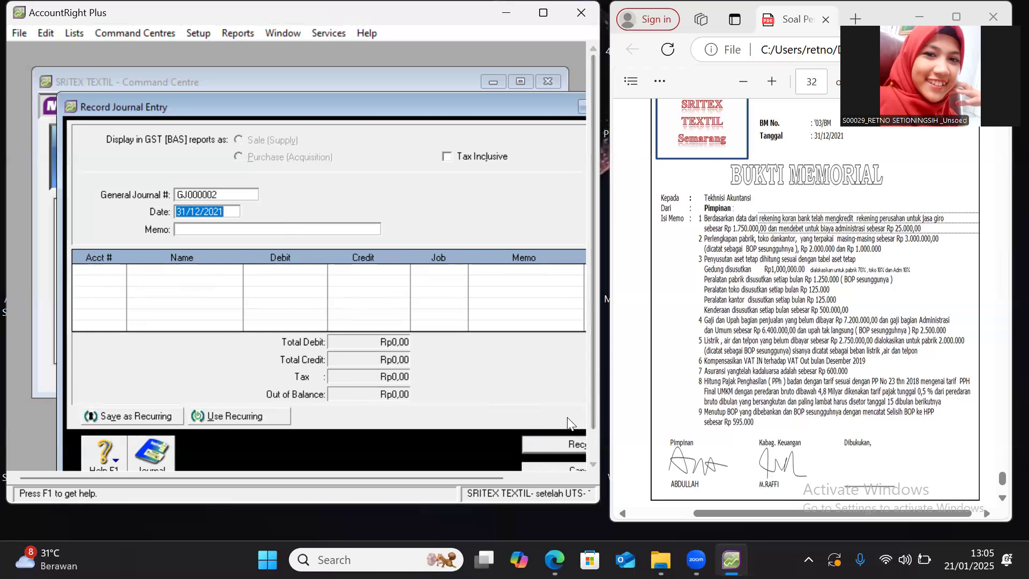
Reopen the journal entry form and start an entry numbered 03/BM with the memo PENCATATAN PERLENGAKAPAN
left_click(550, 468)
left_click(301, 289)
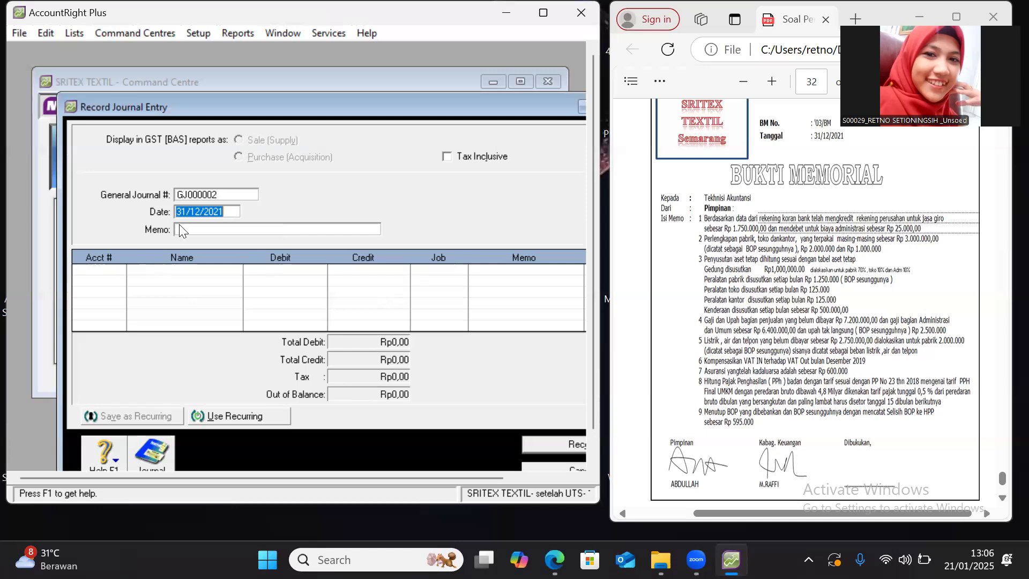
left_click(201, 193)
type("03/BM")
left_click(182, 229)
type("PEN")
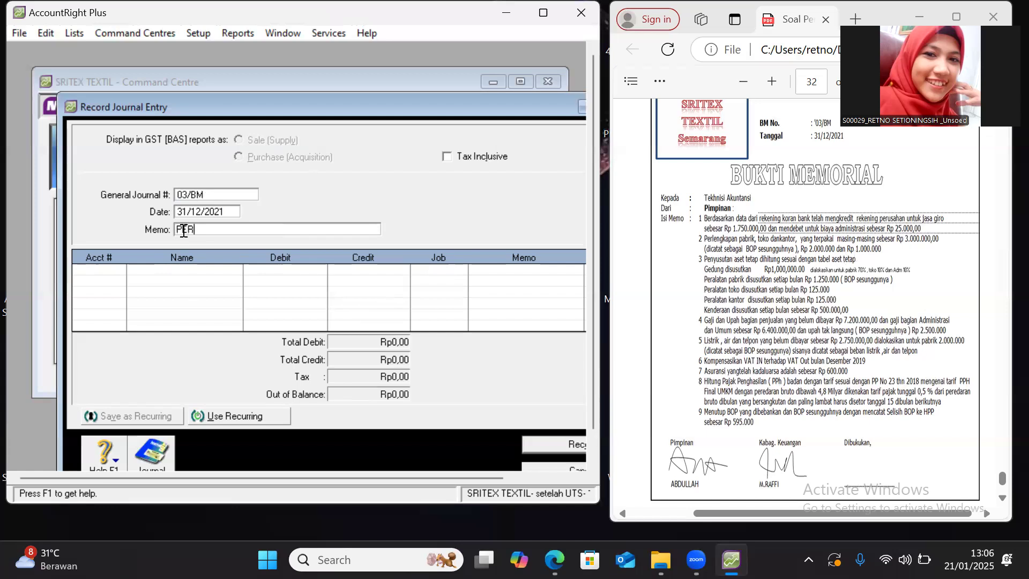
type("CATATAN PERLENGAKAPAN")
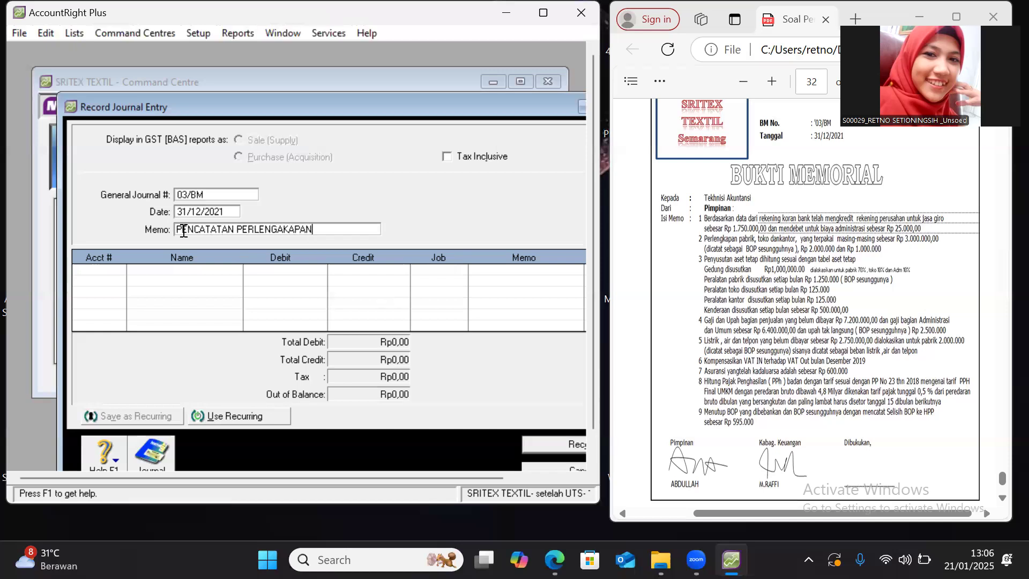
Choose account 5-4102 Actual Factory Overhead Cost for the first line of the journal entry
left_click(118, 273)
left_click(118, 271)
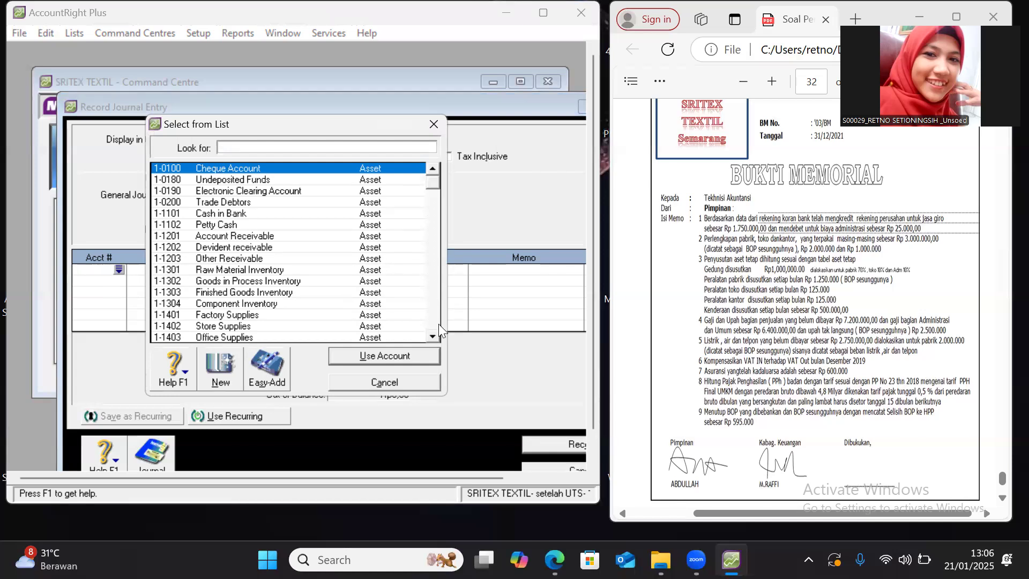
left_click(431, 337)
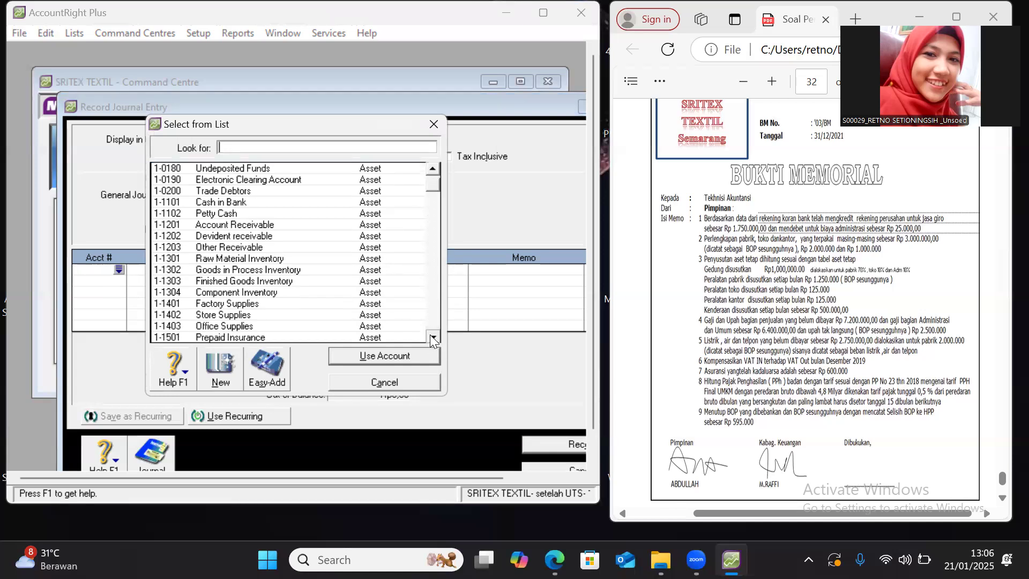
left_click(432, 337)
left_click(431, 337)
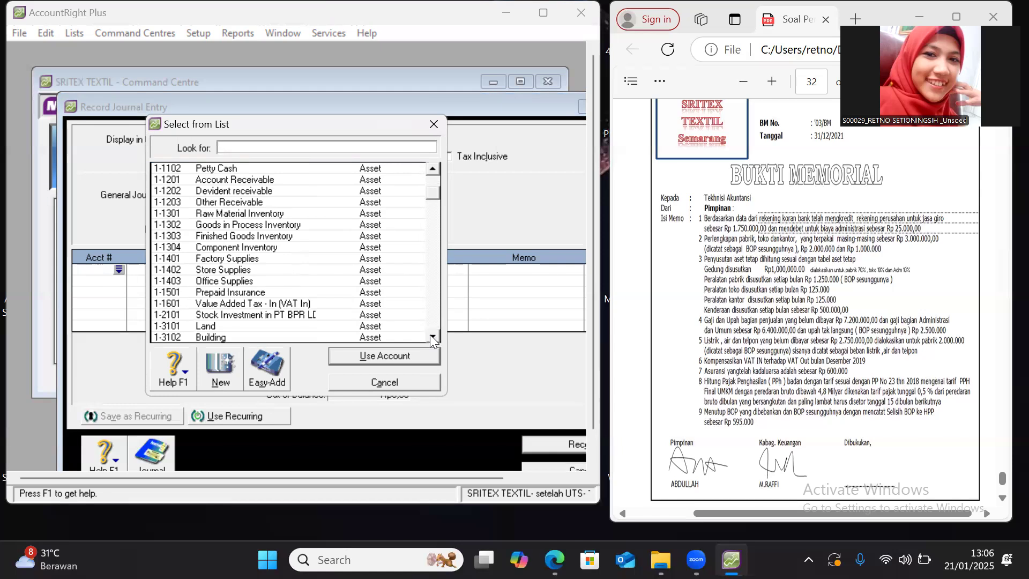
left_click(431, 337)
left_click(432, 337)
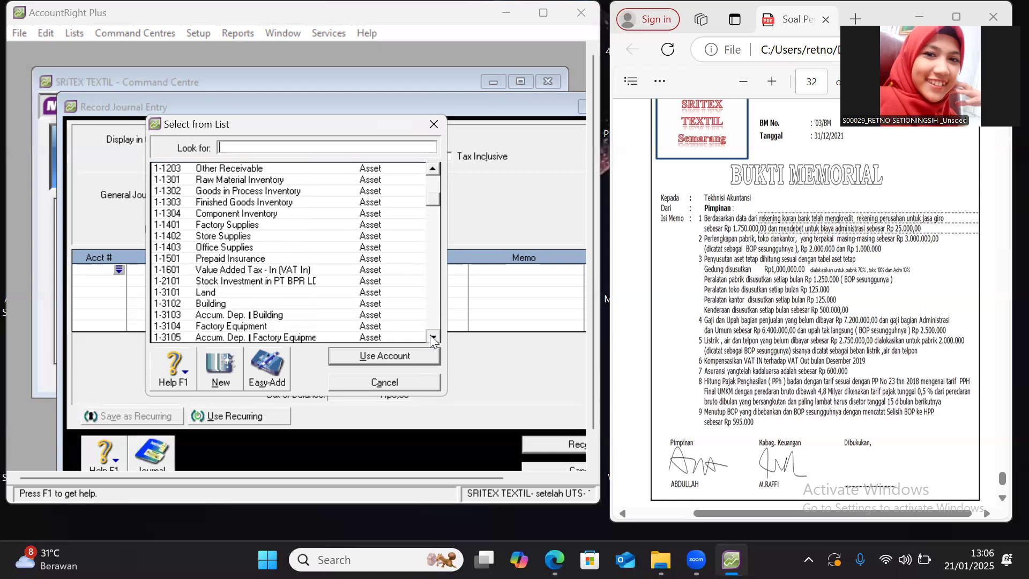
left_click(431, 337)
left_click(432, 337)
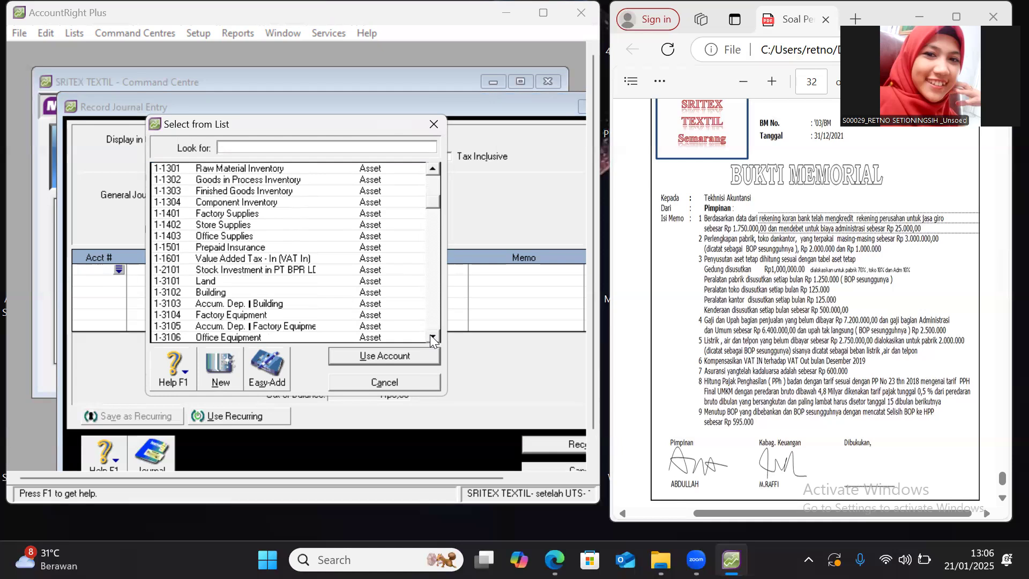
left_click(431, 337)
left_click(432, 337)
left_click(432, 337)
left_click(432, 337)
left_click(432, 337)
double_click(432, 337)
double_click(432, 337)
triple_click(432, 337)
triple_click(431, 337)
double_click(432, 337)
double_click(432, 337)
triple_click(432, 337)
triple_click(432, 336)
left_click(432, 337)
triple_click(432, 337)
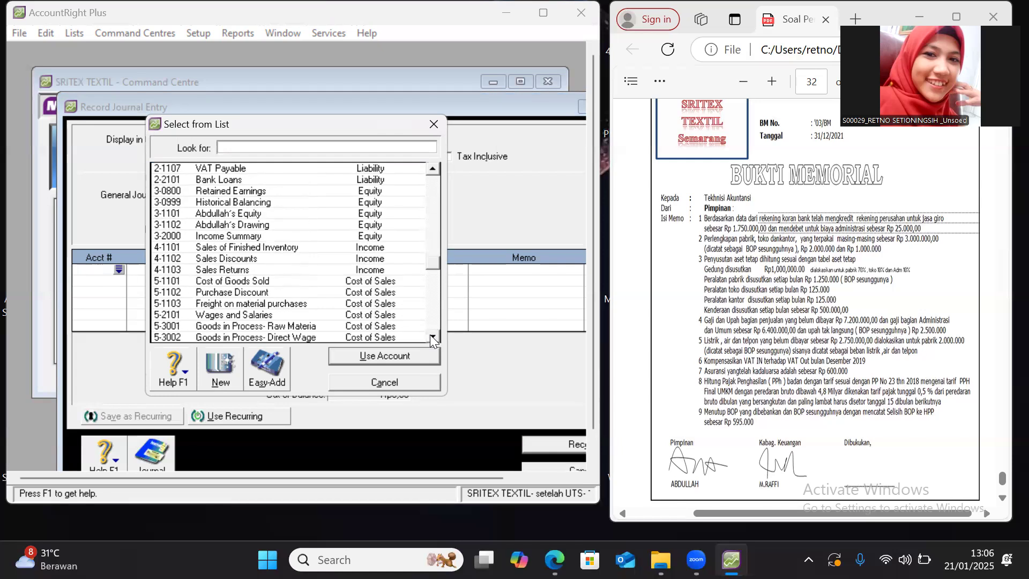
triple_click(432, 337)
triple_click(432, 337)
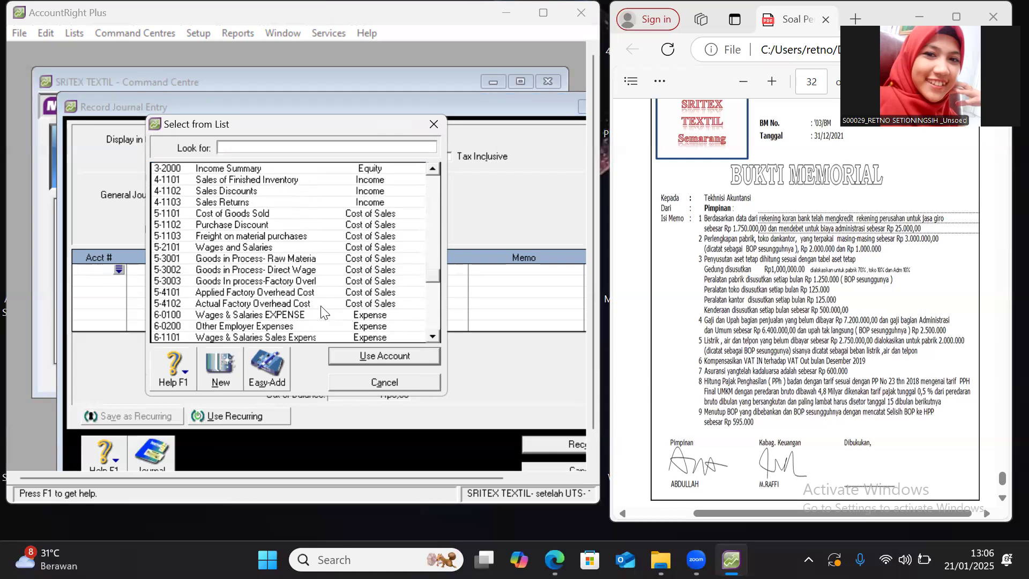
left_click(271, 303)
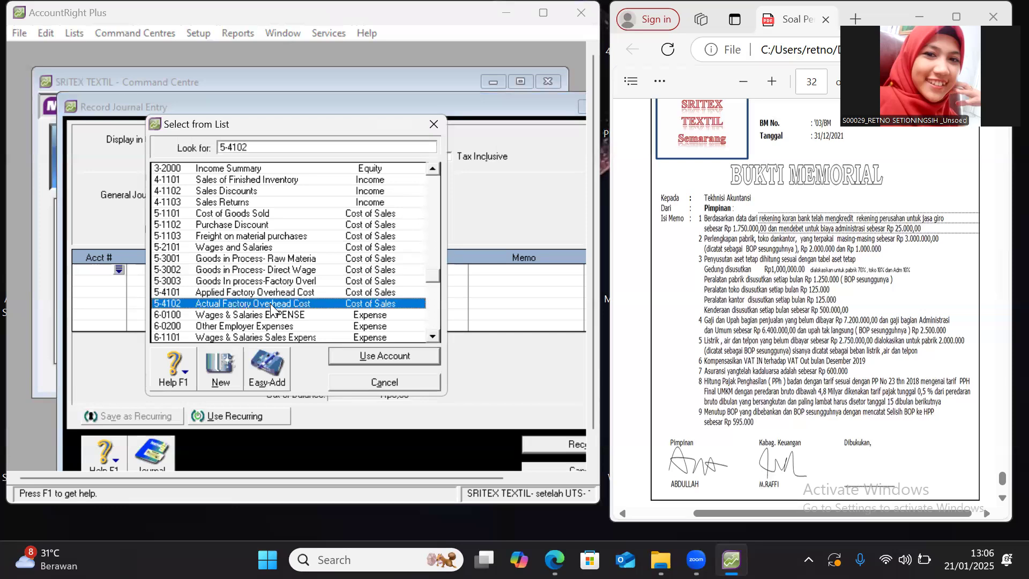
left_click(352, 354)
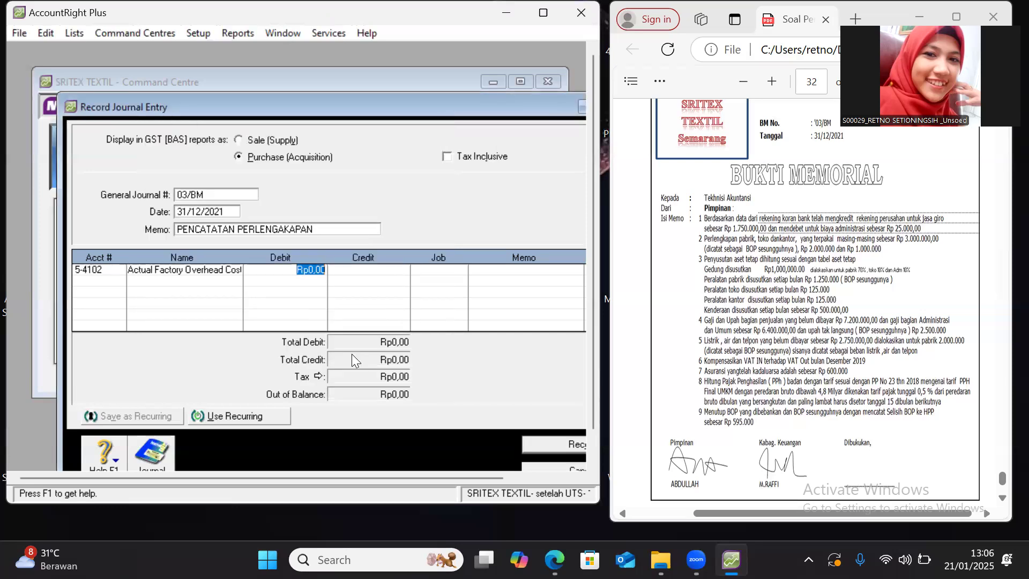
Enter a debit of Rp3.000.000 on the Actual Factory Overhead Cost line
type("3.000.0")
type("0")
type("0")
key("Tab")
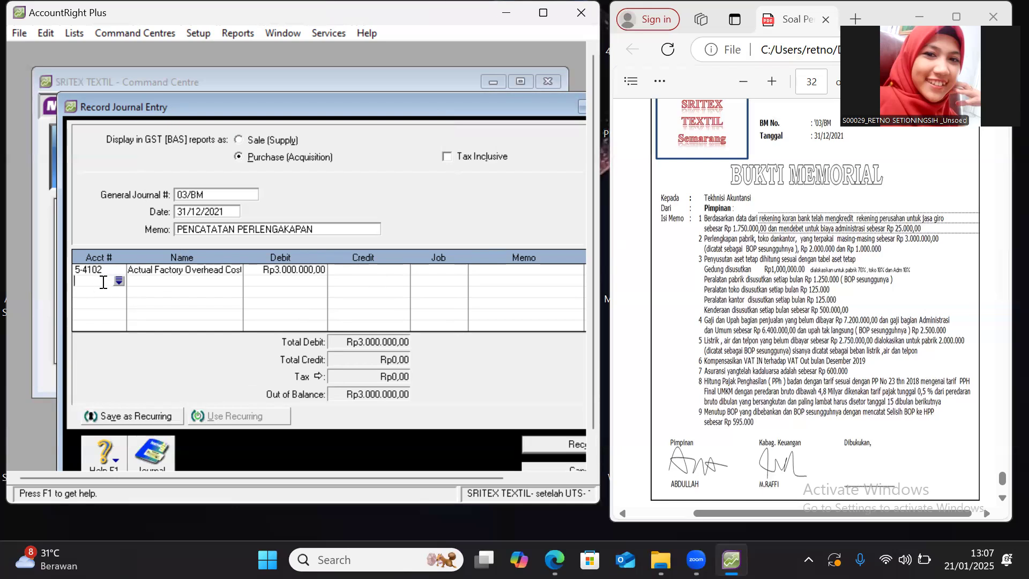
Add account 6-1104 Store supplies Expense on the second line with a debit of Rp2.000.000
left_click(121, 282)
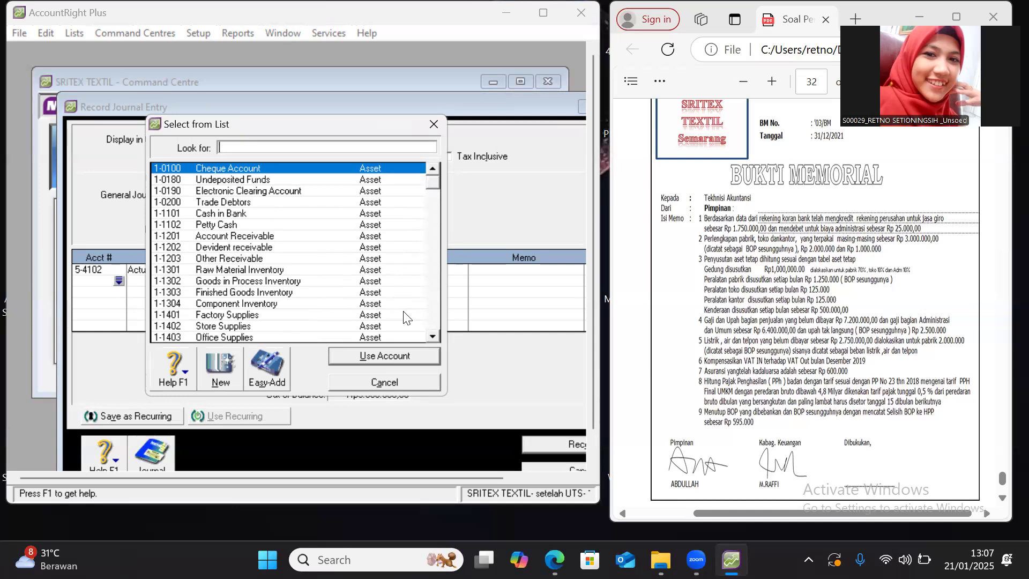
left_click_drag(433, 336, 432, 336)
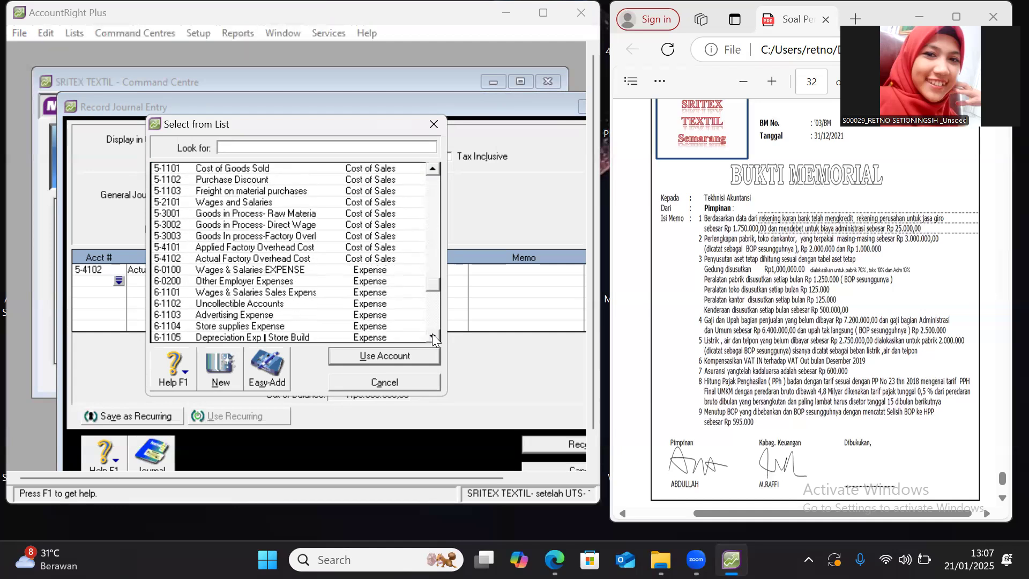
left_click(229, 325)
left_click(360, 349)
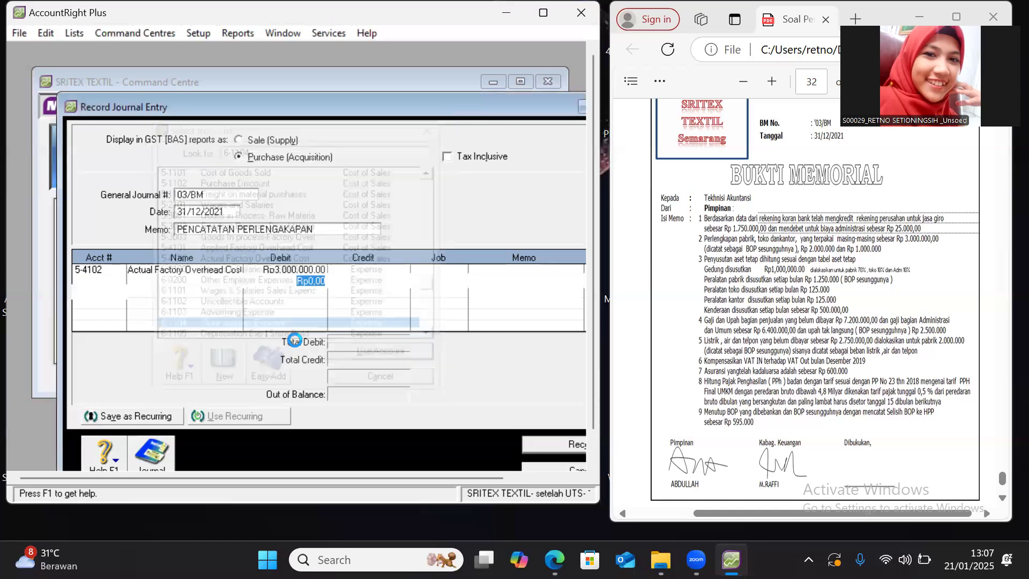
type("2")
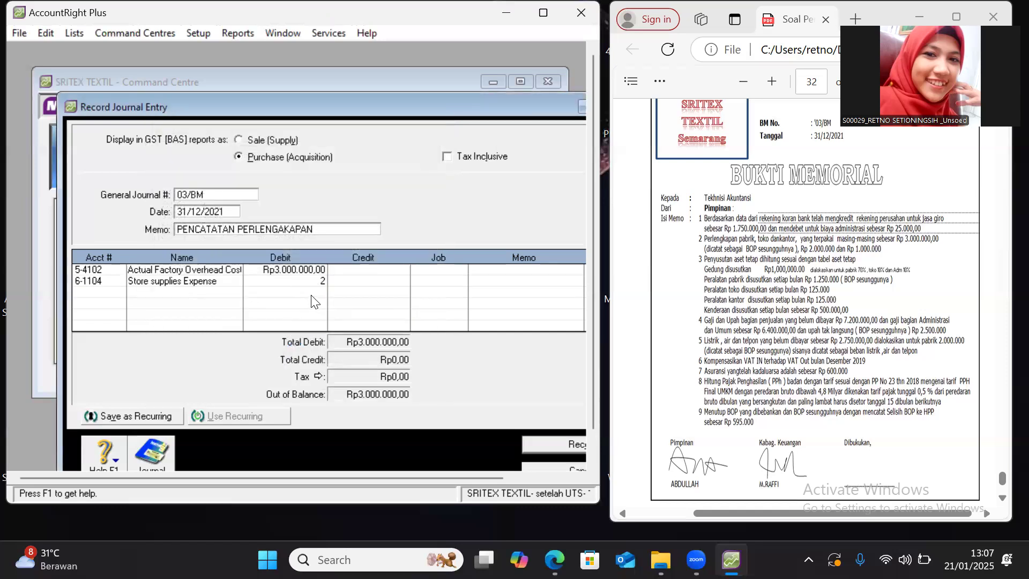
type(".000.00000000")
key("Return")
Add account 6-2104 Office supplies Expense on the third line with a debit of Rp1.000.000
left_click(119, 291)
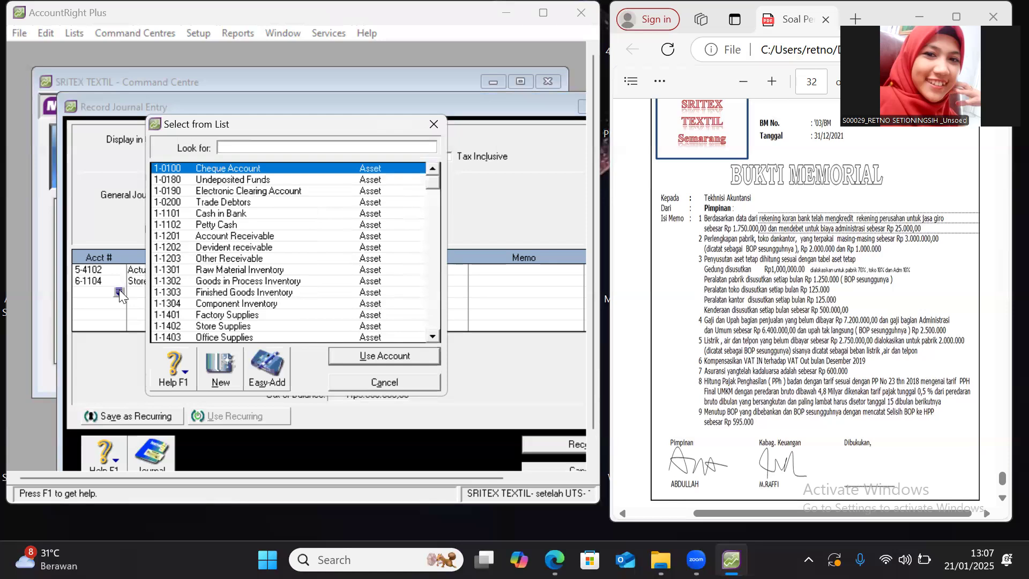
left_click(432, 336)
left_click_drag(432, 337, 432, 337)
left_click(299, 315)
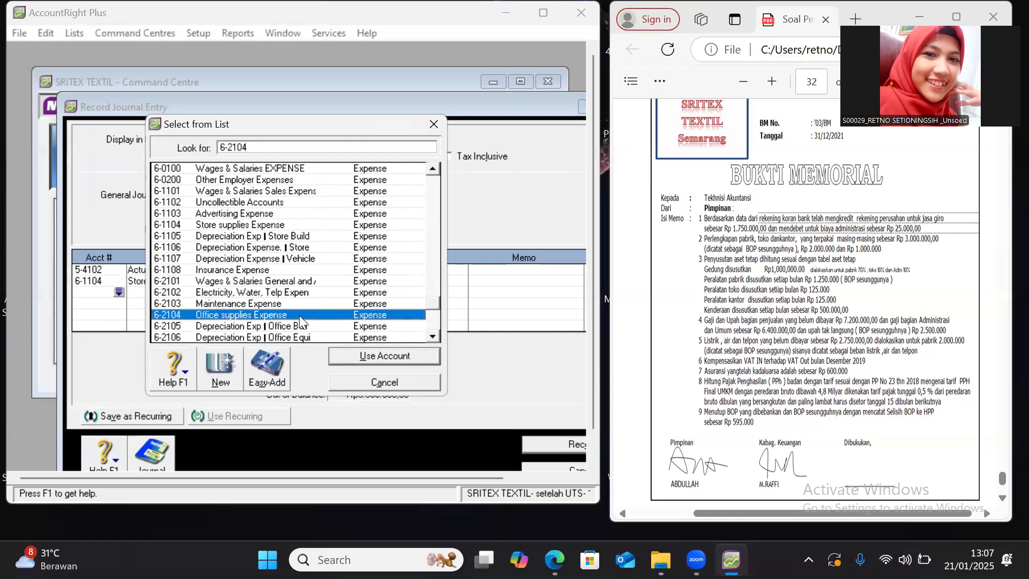
left_click(351, 352)
type("1.000.0")
type("00,00")
key("Return")
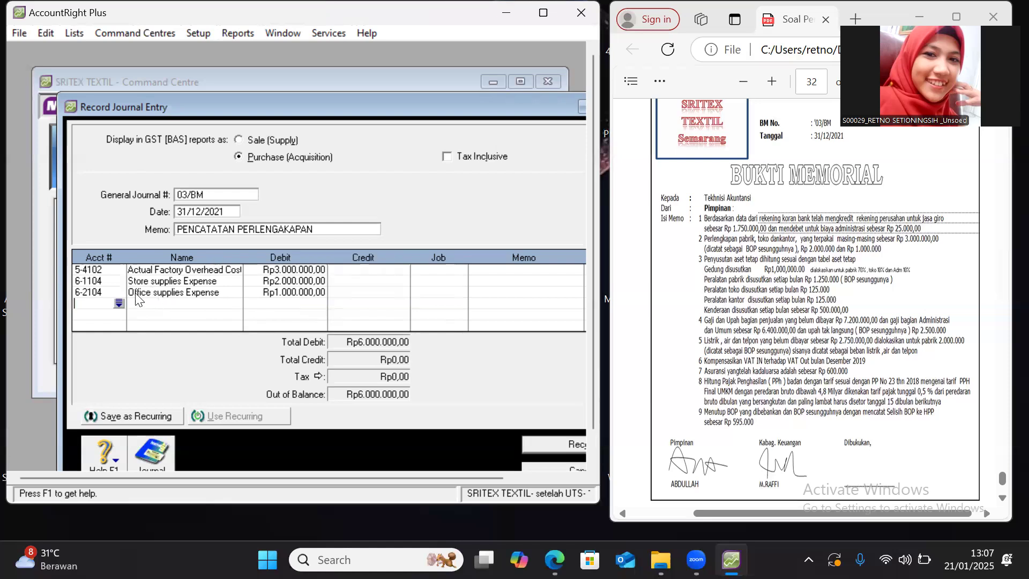
Add account 1-1401 Factory Supplies on the fourth line with a credit of Rp3.000.000
left_click(120, 303)
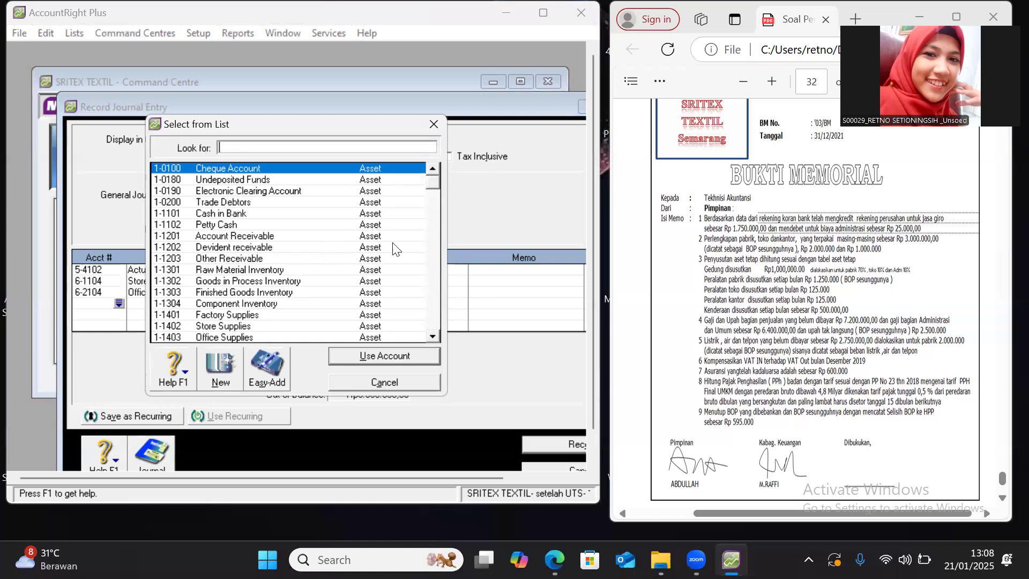
left_click(273, 317)
left_click(345, 358)
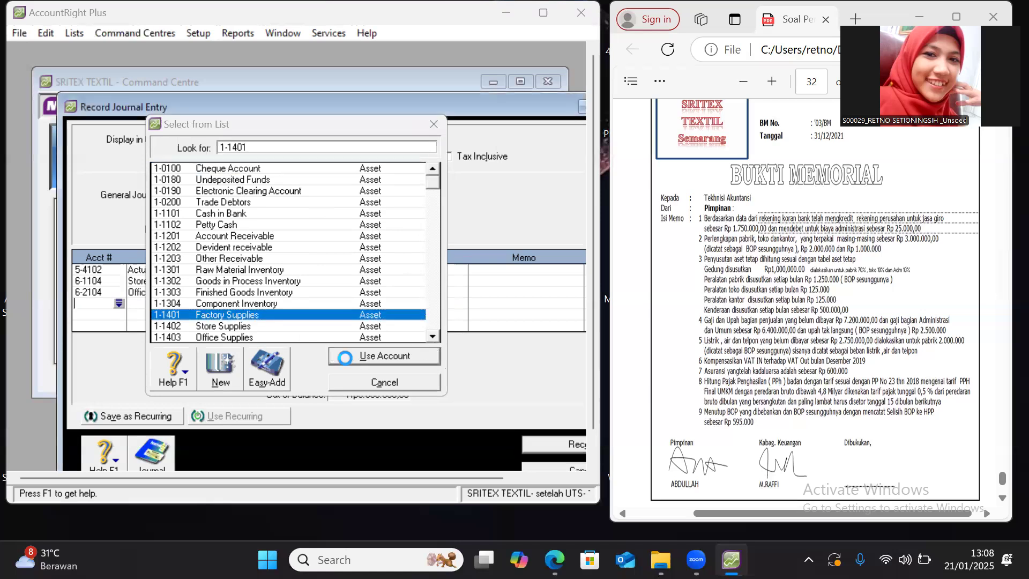
left_click(345, 303)
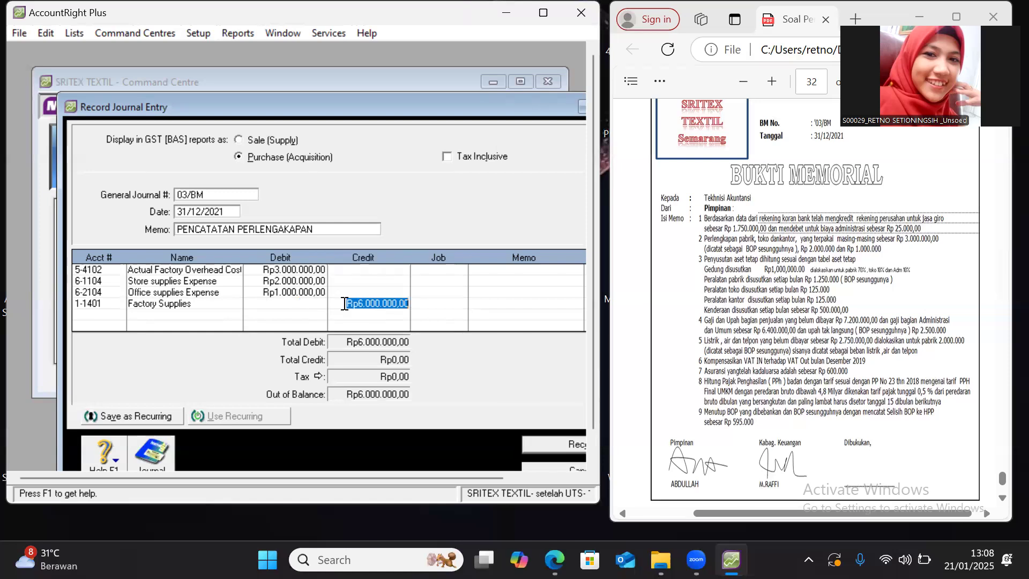
type("3000000")
key("Tab")
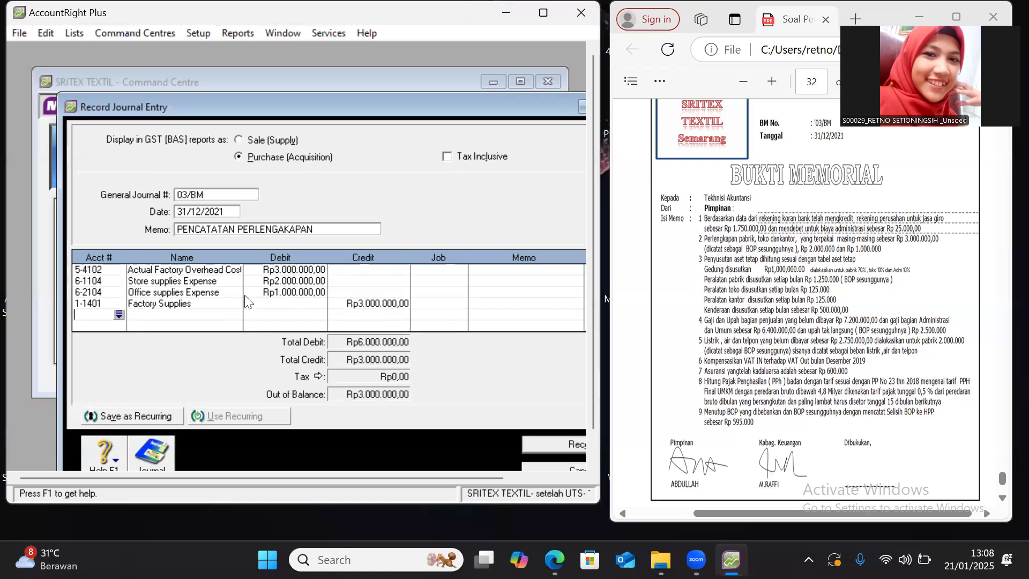
Add account 1-1402 Store Supplies on the fifth line with a credit of Rp2.000.000
left_click(119, 314)
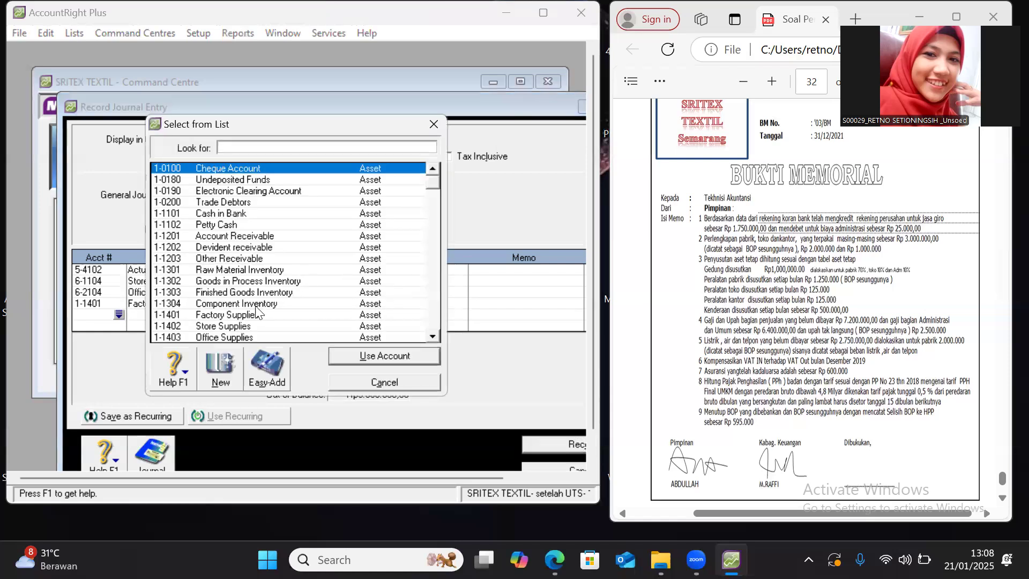
left_click(224, 325)
left_click(381, 356)
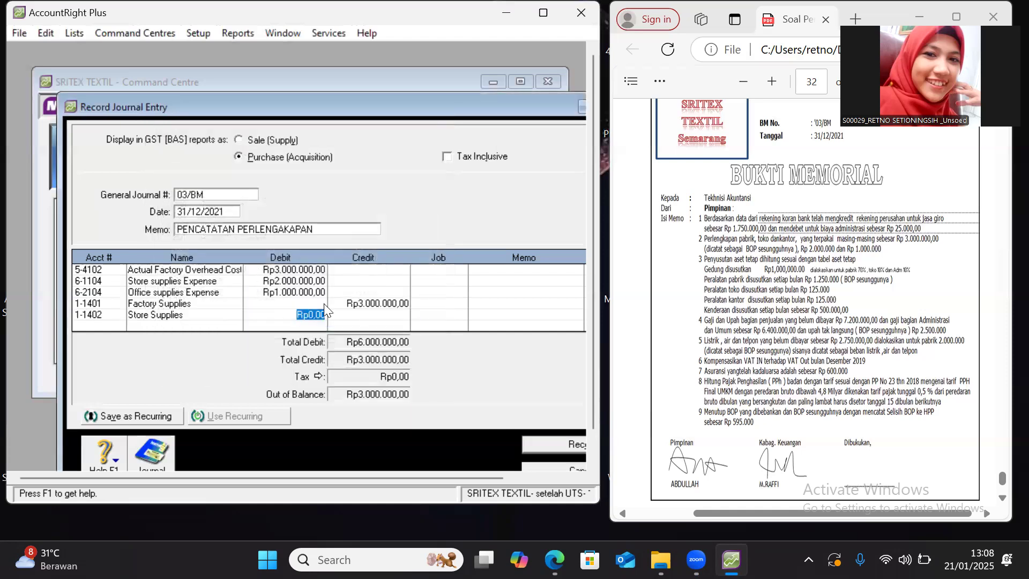
left_click(345, 314)
type("2000000")
key("Return")
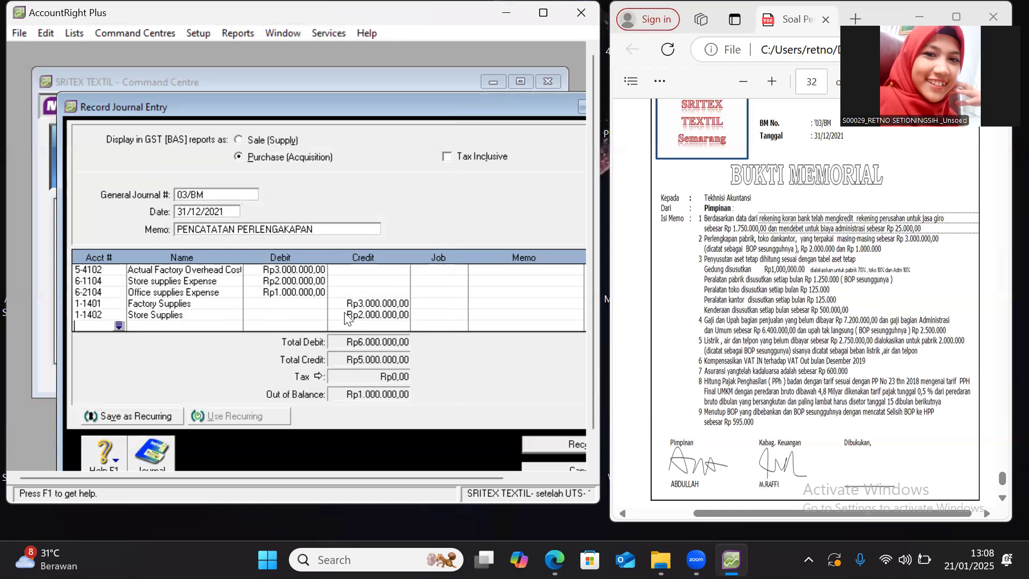
Add account 1-1403 Office Supplies on the sixth line with a credit of Rp1.000.000 and record the journal entry
left_click(118, 326)
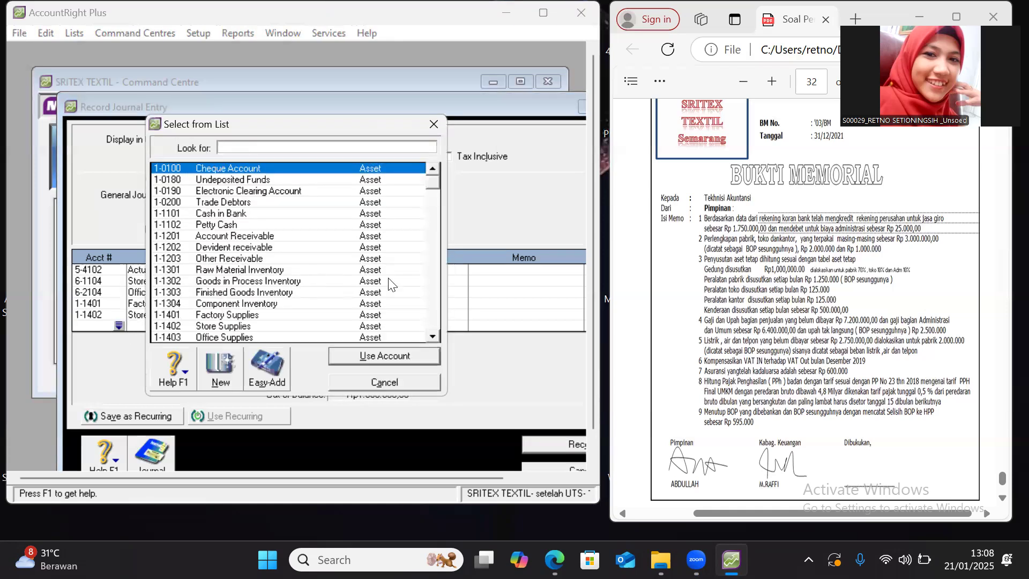
left_click(377, 338)
left_click(384, 356)
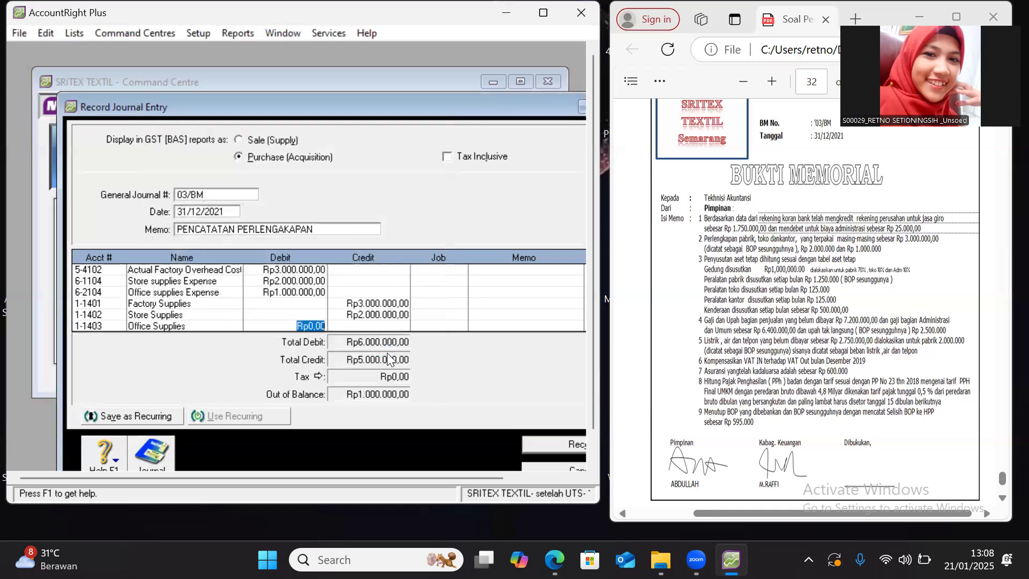
left_click(346, 325)
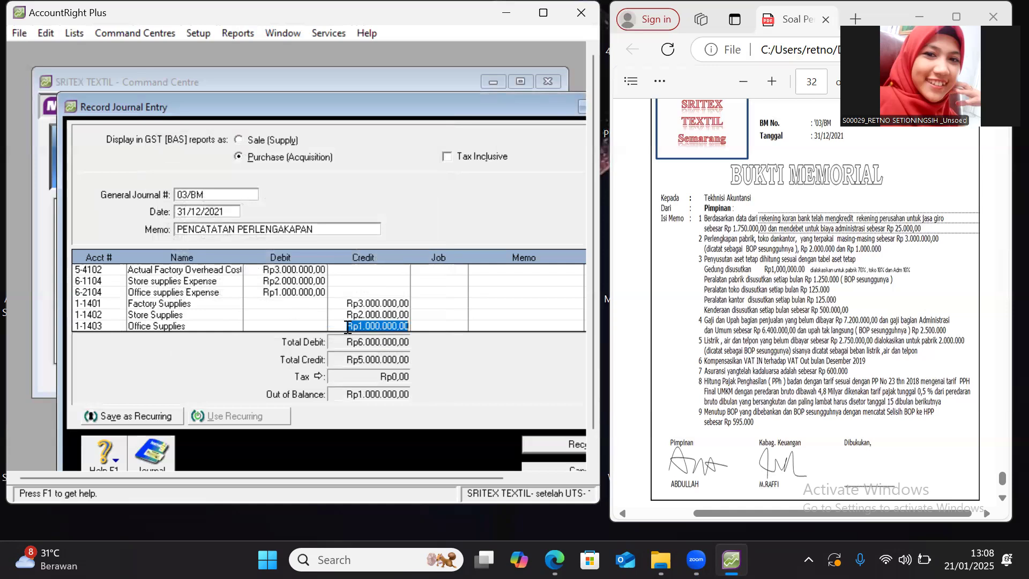
key("Tab")
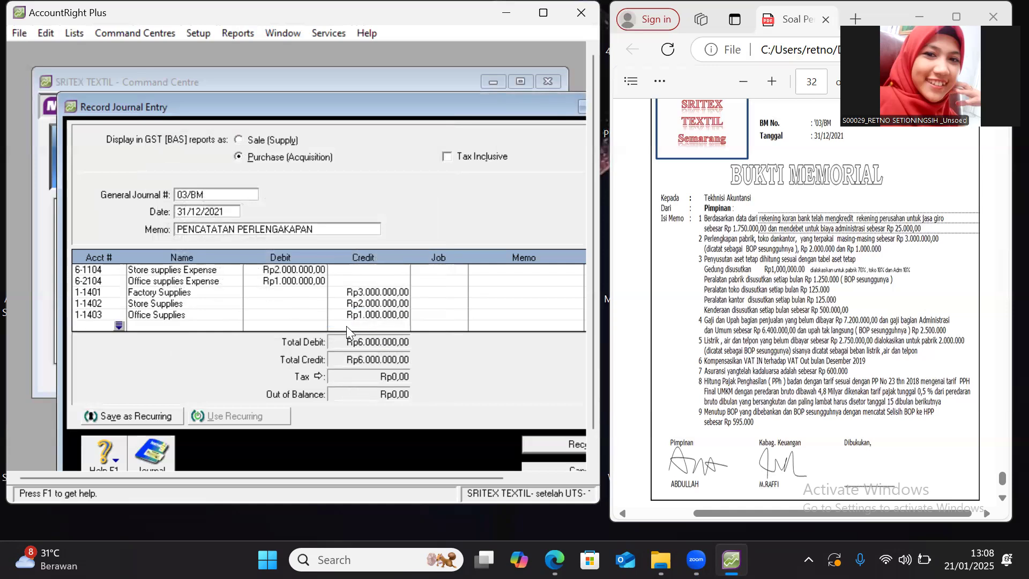
key("Tab")
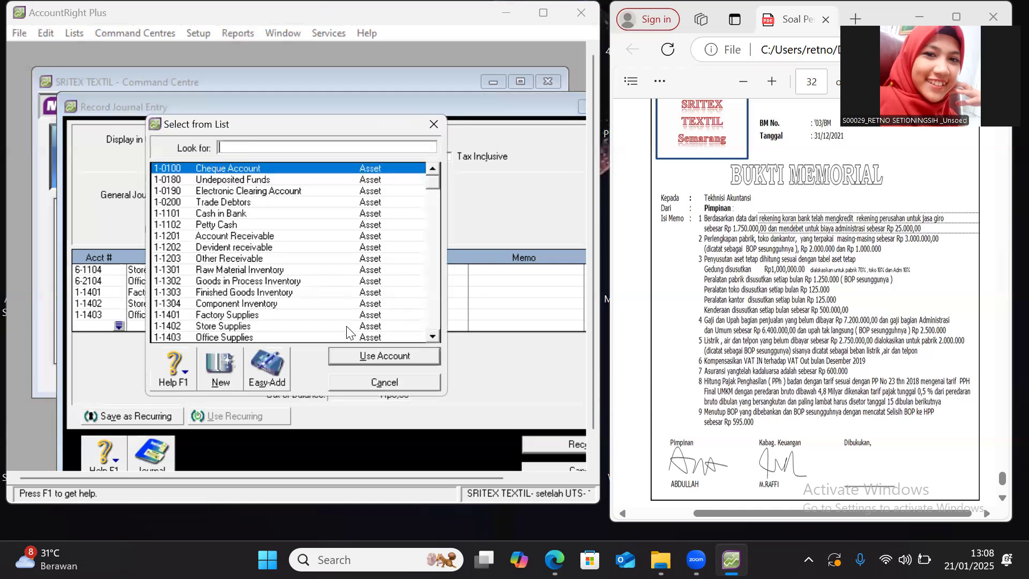
left_click(366, 382)
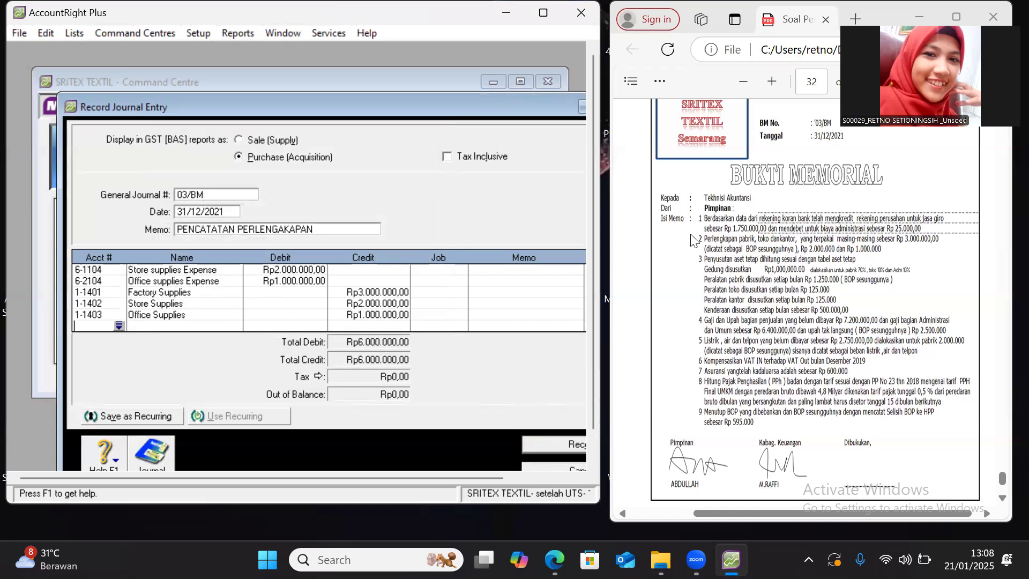
left_click(555, 446)
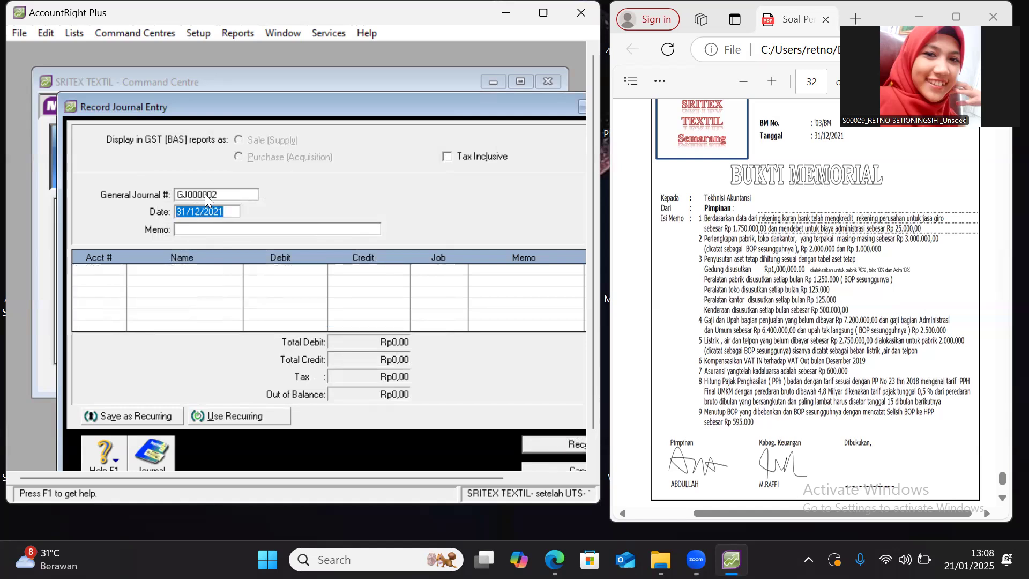
Start a journal entry numbered 03/BM with the memo PENYUSUTAN
type("03/BM")
left_click(195, 229)
type("PENYUSUTAN")
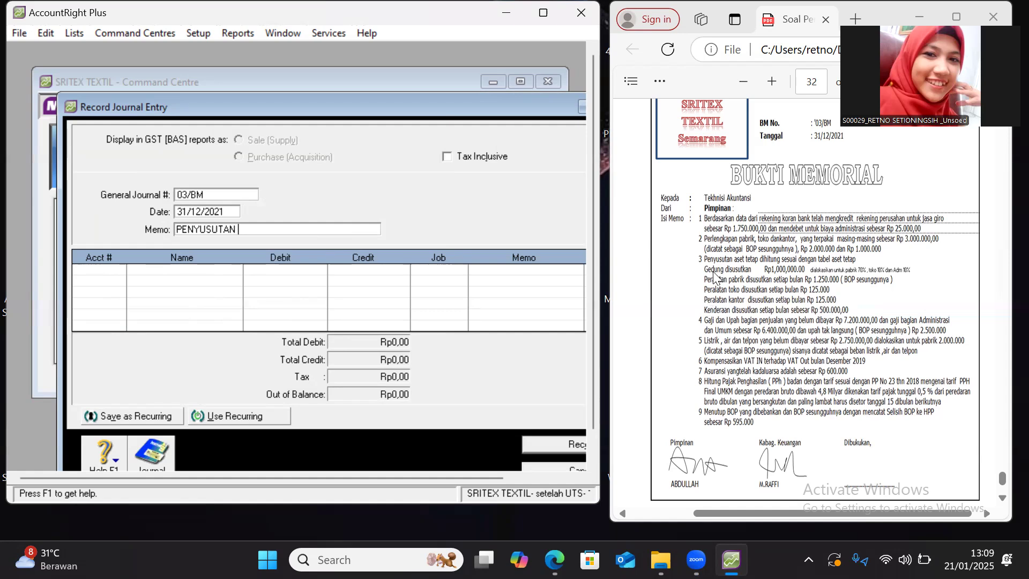
Add account 5-4102 Actual Factory Overhead Cost on the first line with a debit of Rp700.000
left_click(121, 271)
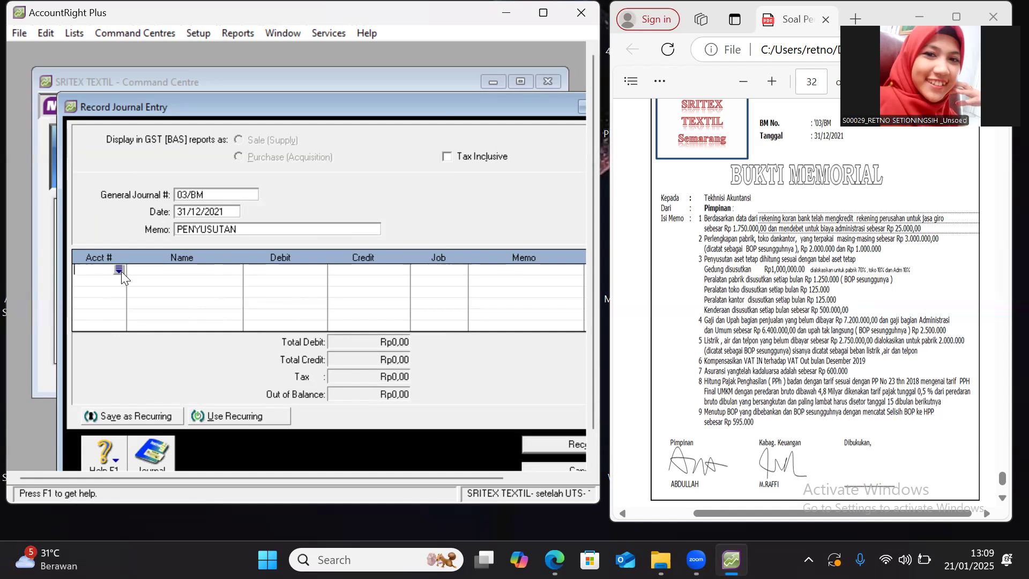
left_click(120, 271)
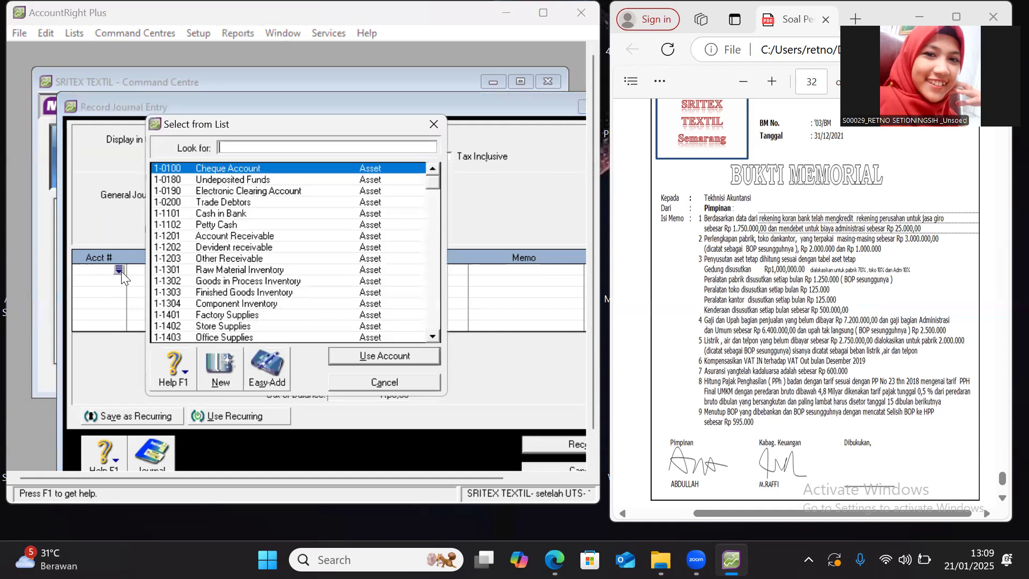
left_click(432, 337)
left_click(431, 336)
left_click(432, 337)
left_click(431, 337)
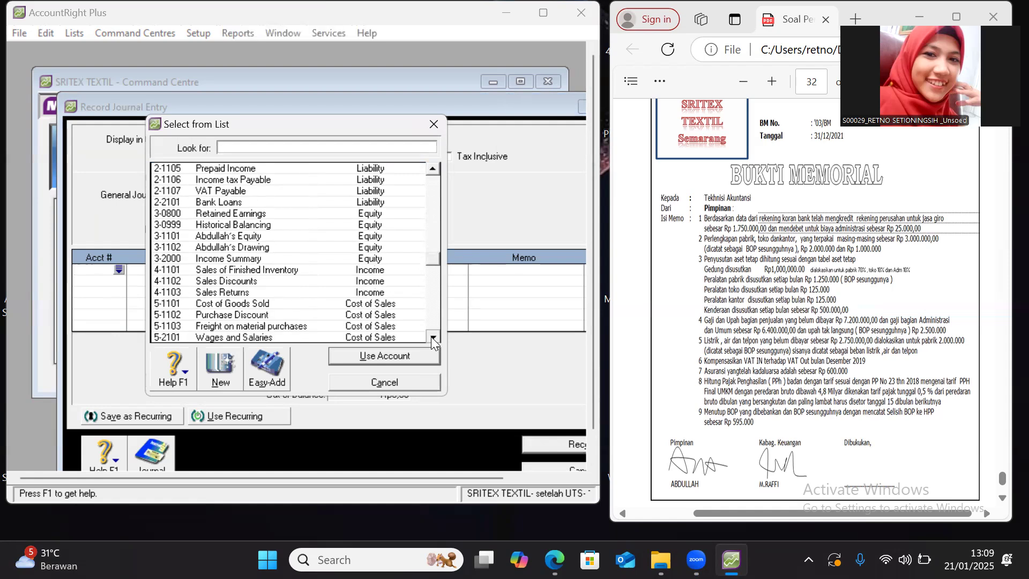
left_click(432, 338)
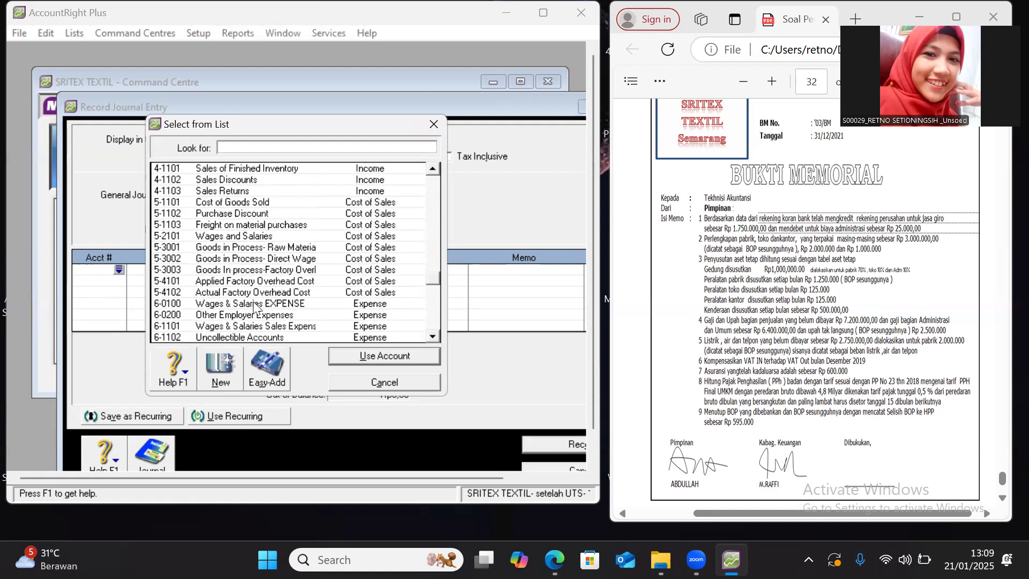
left_click(242, 293)
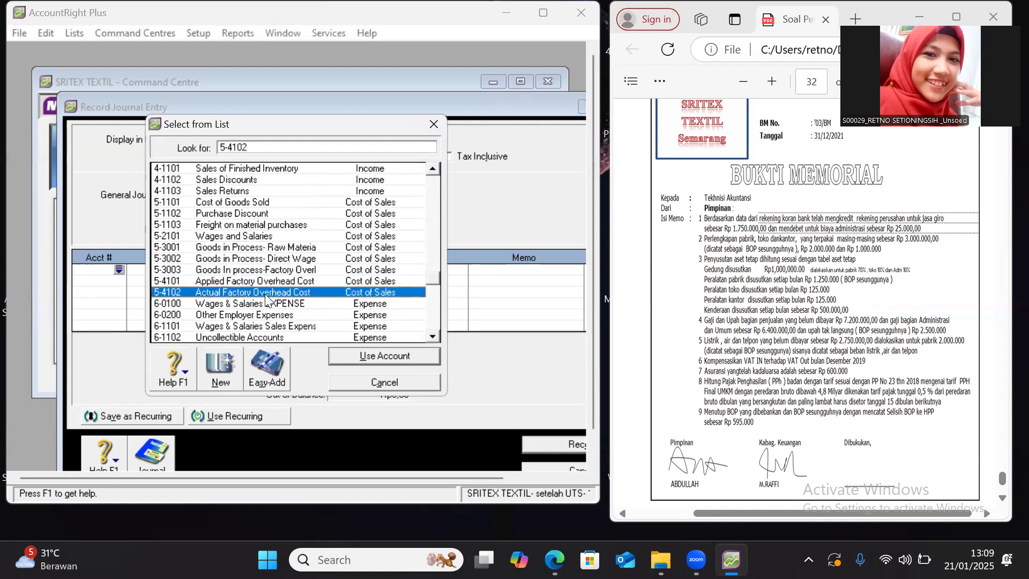
left_click(353, 358)
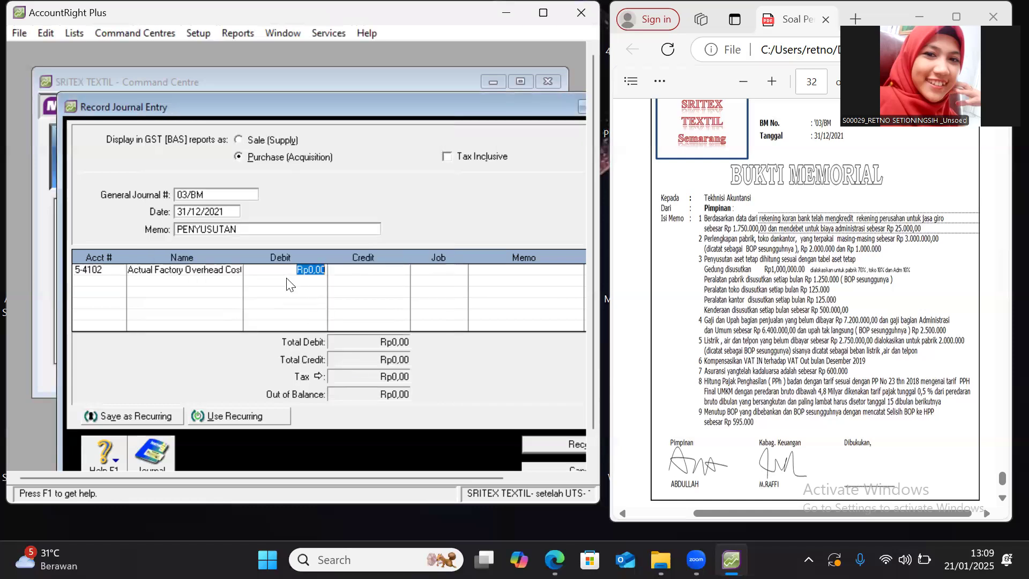
type("700000")
key("Return")
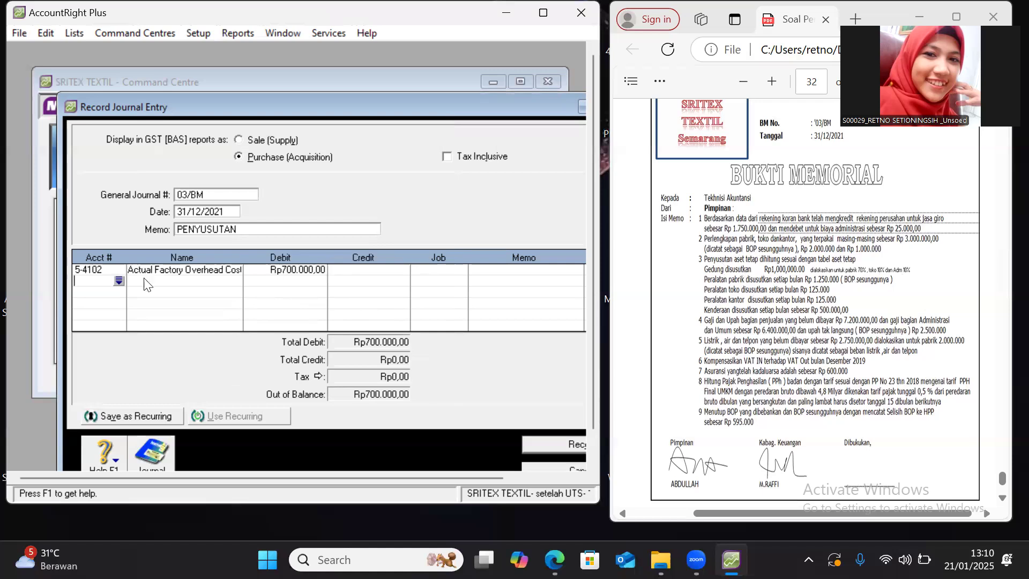
Add account 6-1105, the store building depreciation expense, on the second line with a debit of Rp200.000
left_click(118, 281)
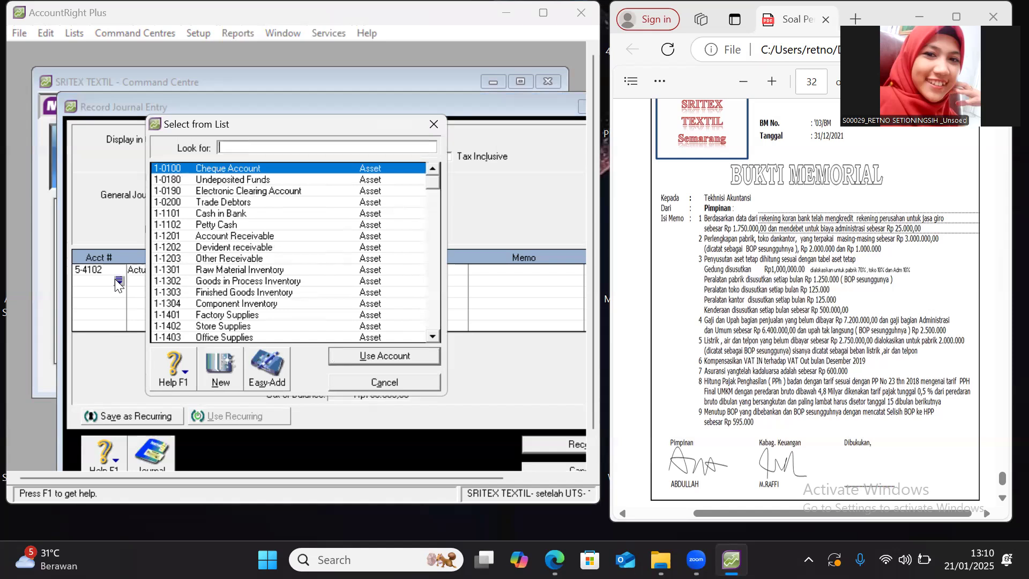
left_click(434, 337)
left_click(434, 336)
left_click(434, 337)
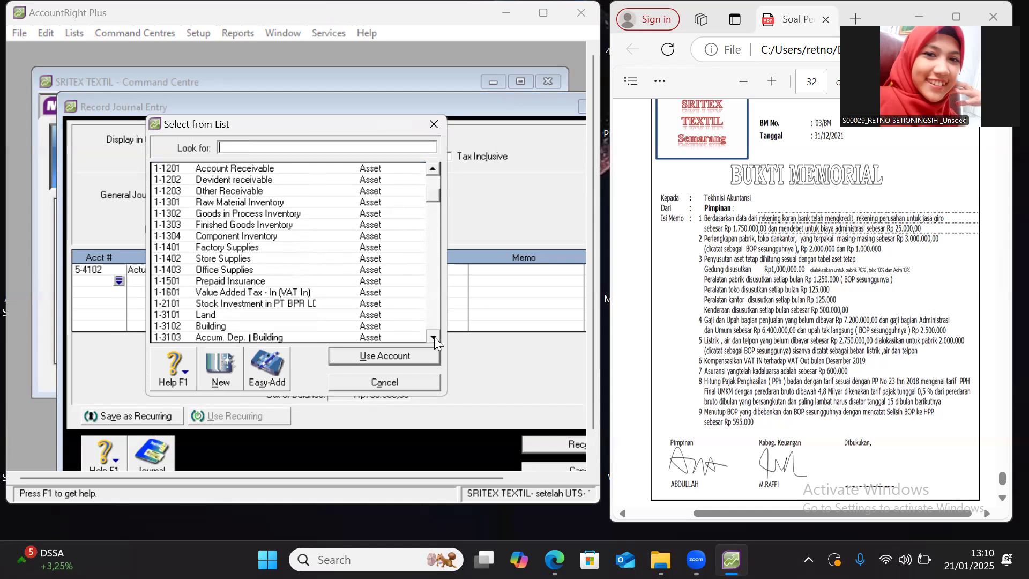
left_click(434, 336)
left_click(434, 336)
left_click(434, 336)
left_click(434, 336)
left_click(434, 336)
left_click(434, 337)
left_click(434, 337)
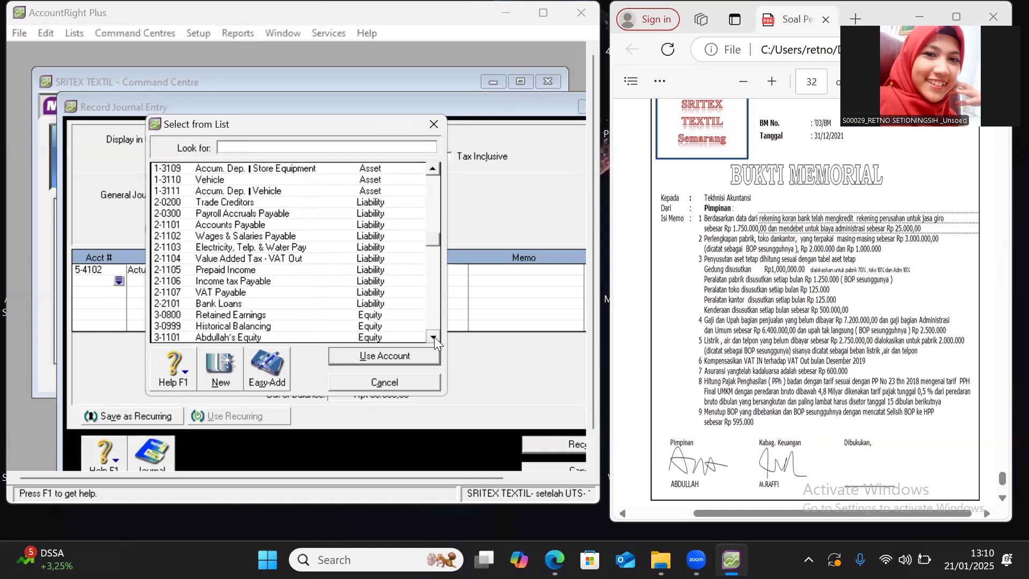
left_click(434, 336)
left_click(433, 336)
left_click(434, 336)
left_click(434, 337)
left_click(434, 336)
left_click(434, 336)
left_click(434, 337)
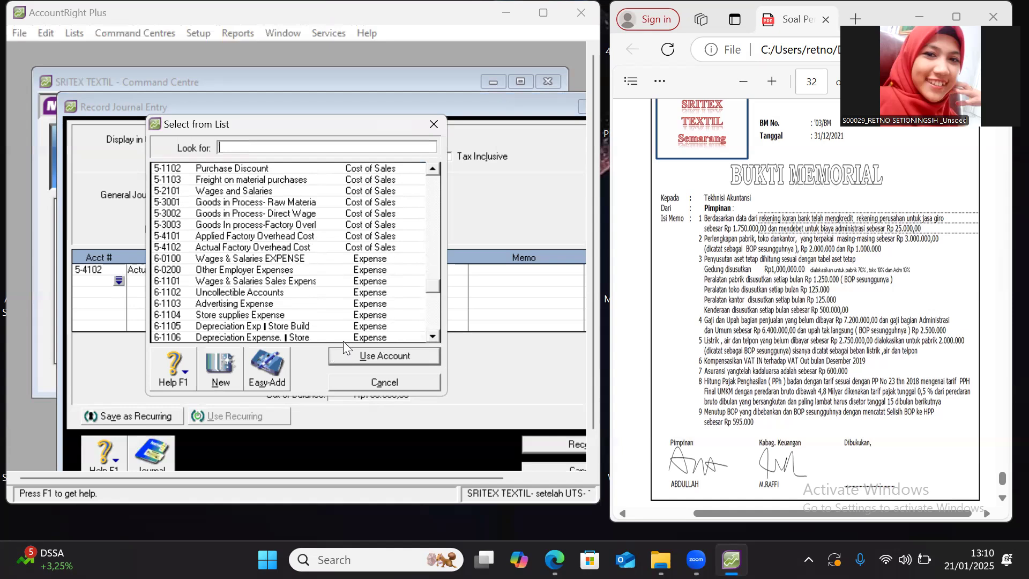
left_click(310, 325)
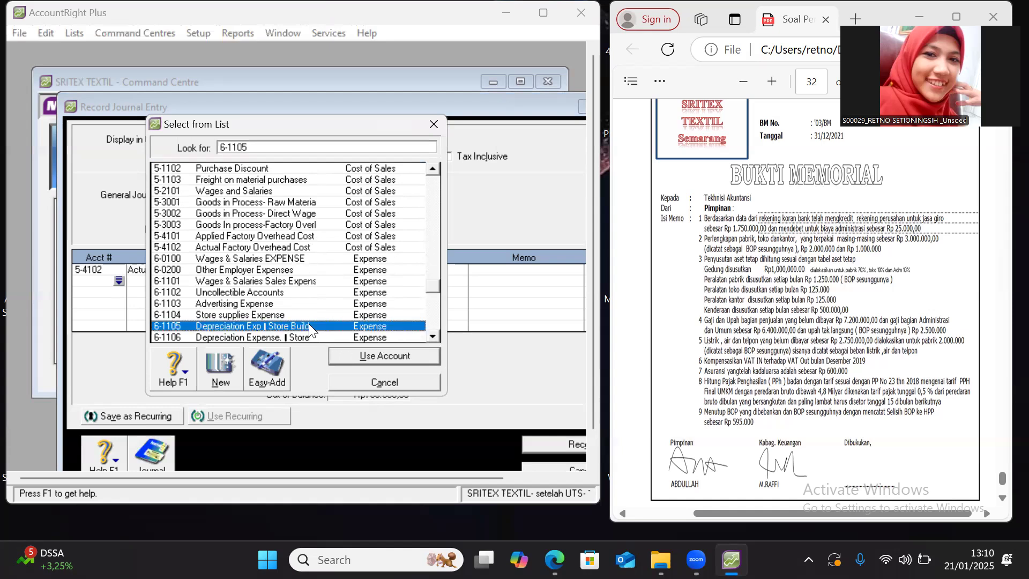
left_click(359, 356)
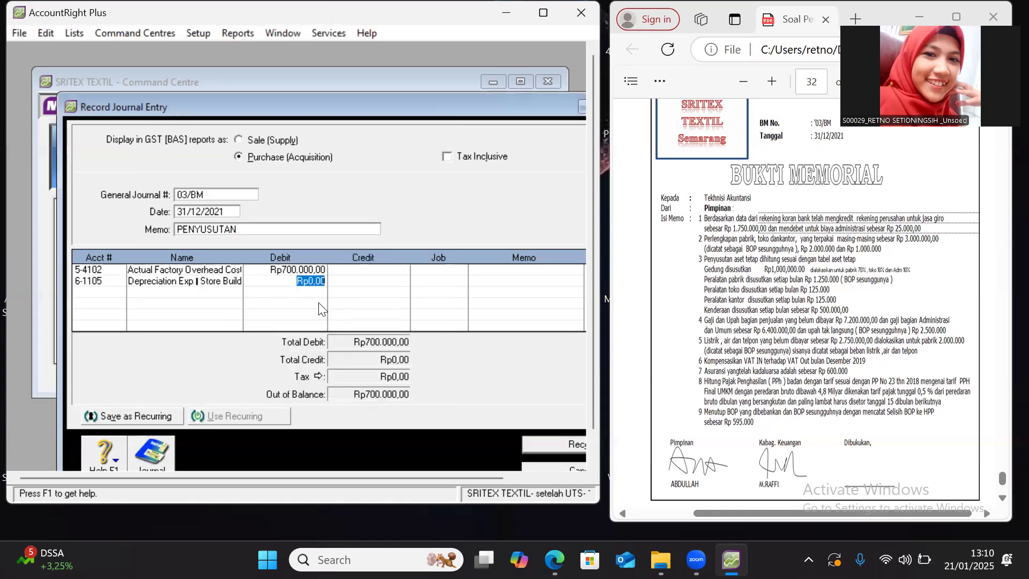
type("200000")
key("Tab")
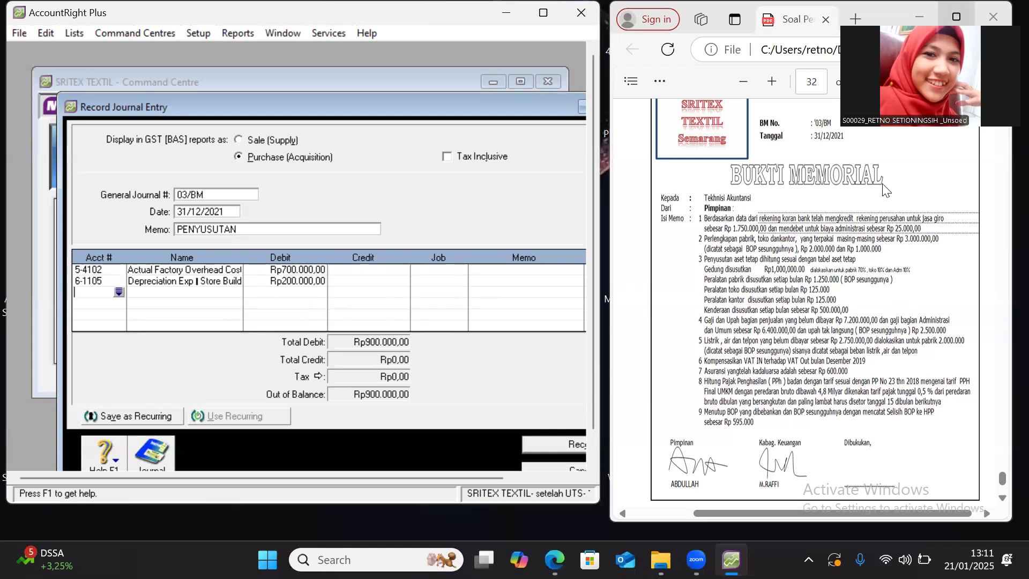
Enlarge the memorial voucher to check how the building depreciation is allocated between factory, store and administration
key("super+Up")
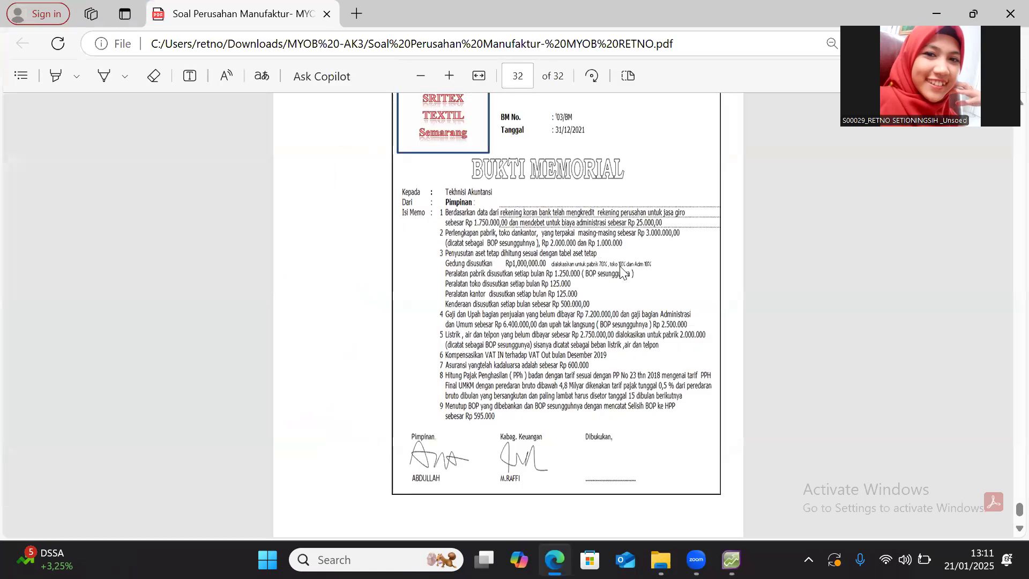
scroll(621, 270, "up", 1)
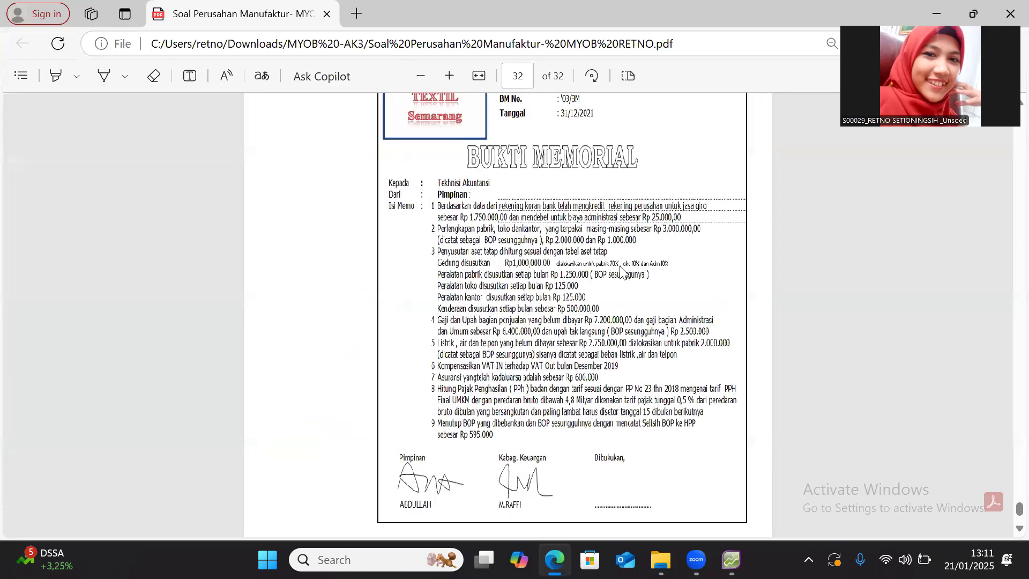
scroll(620, 271, "up", 3)
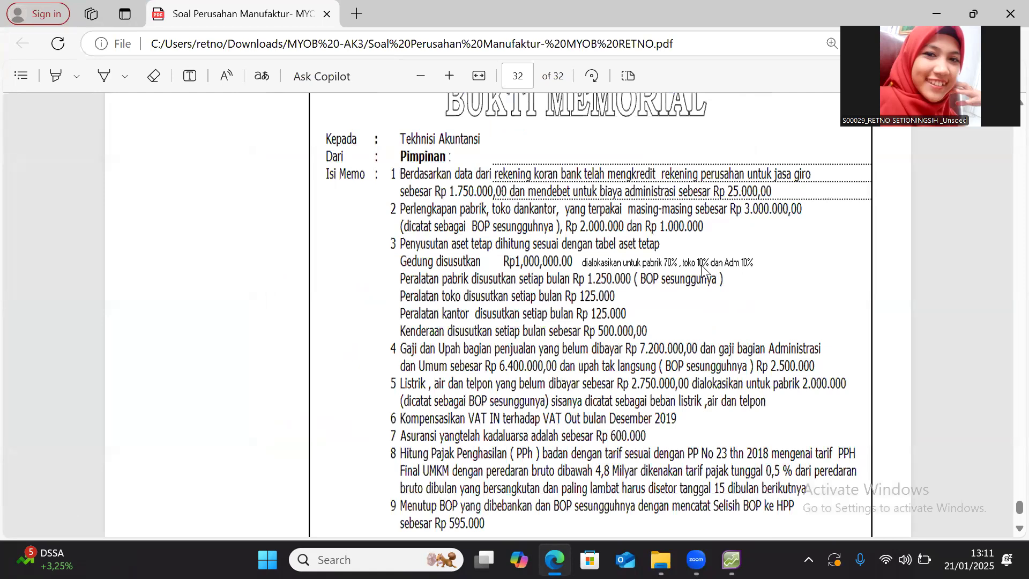
left_click(957, 9)
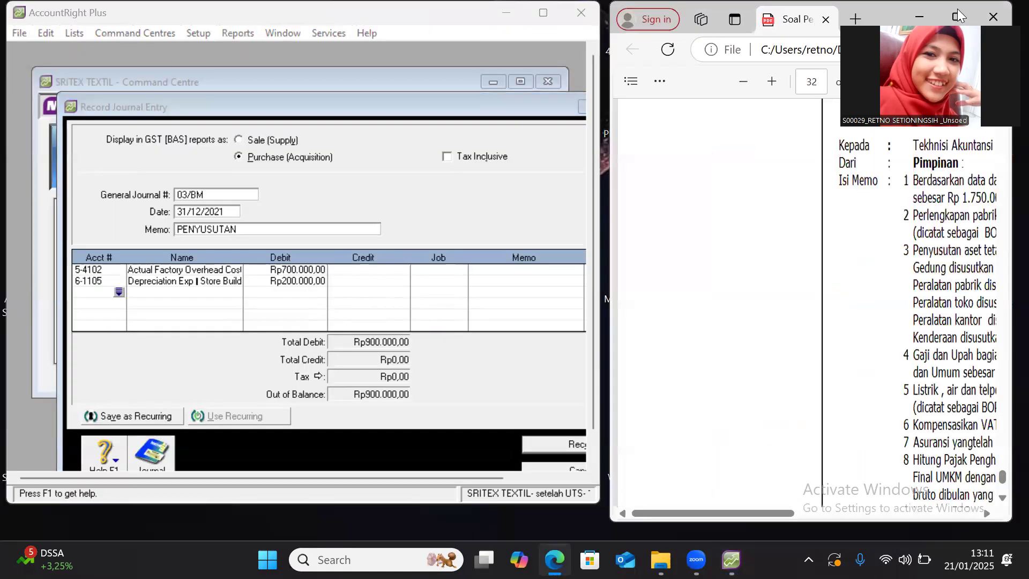
scroll(860, 287, "down", 2)
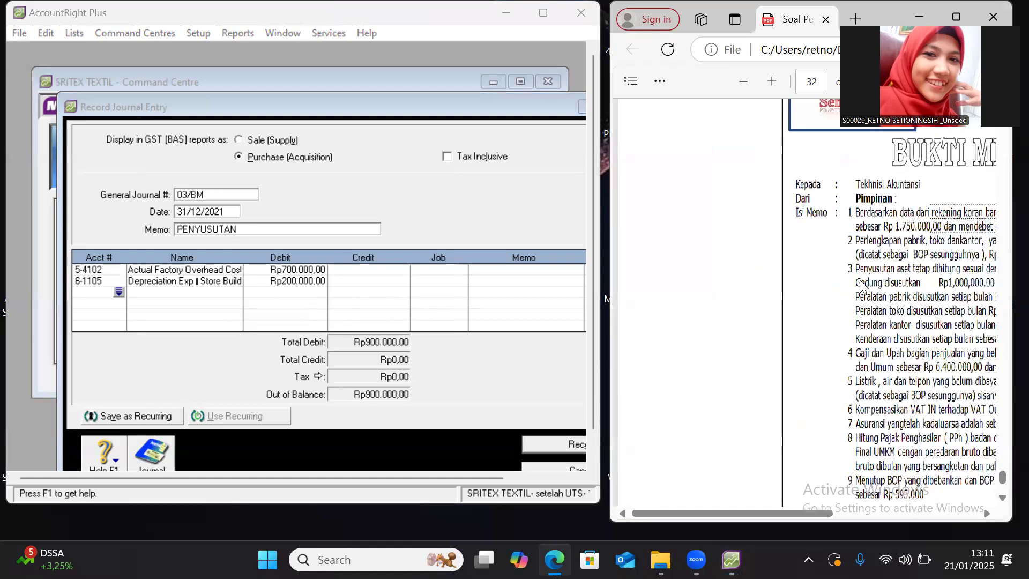
scroll(861, 287, "down", 2)
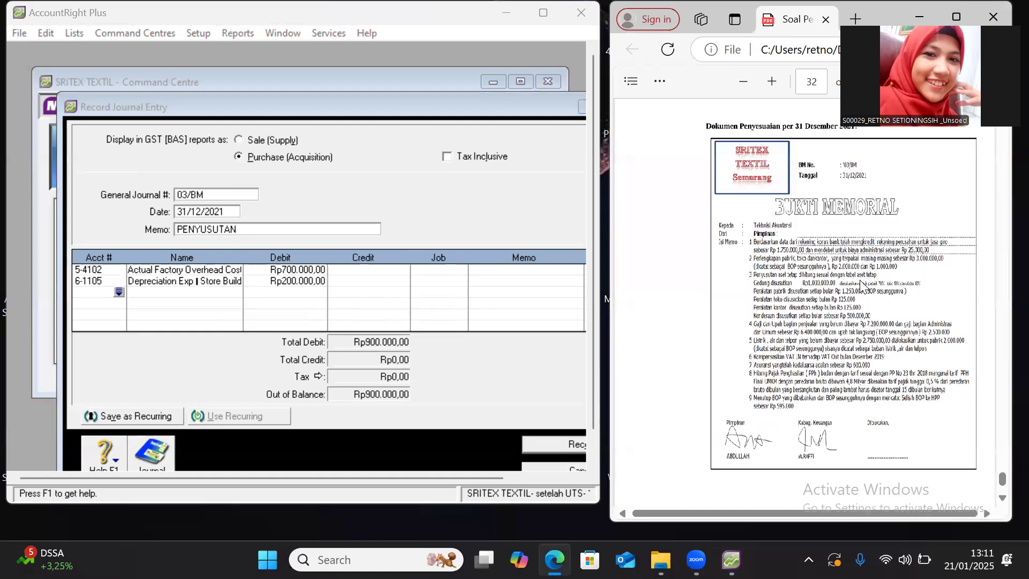
Change the debit of the 6-1105 store building depreciation line to Rp100.000
left_click(300, 281)
type("100.0")
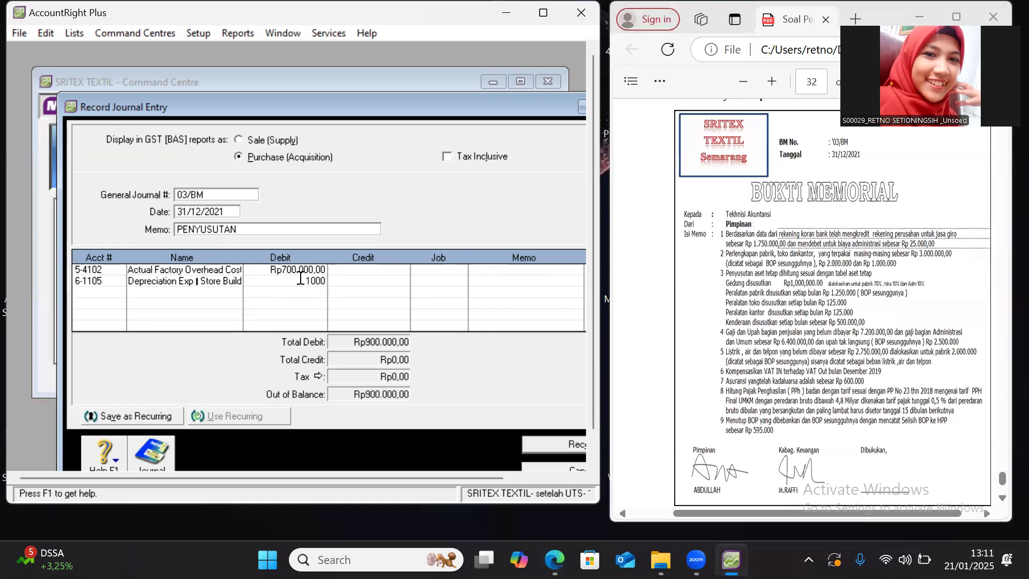
type("00")
key("Return")
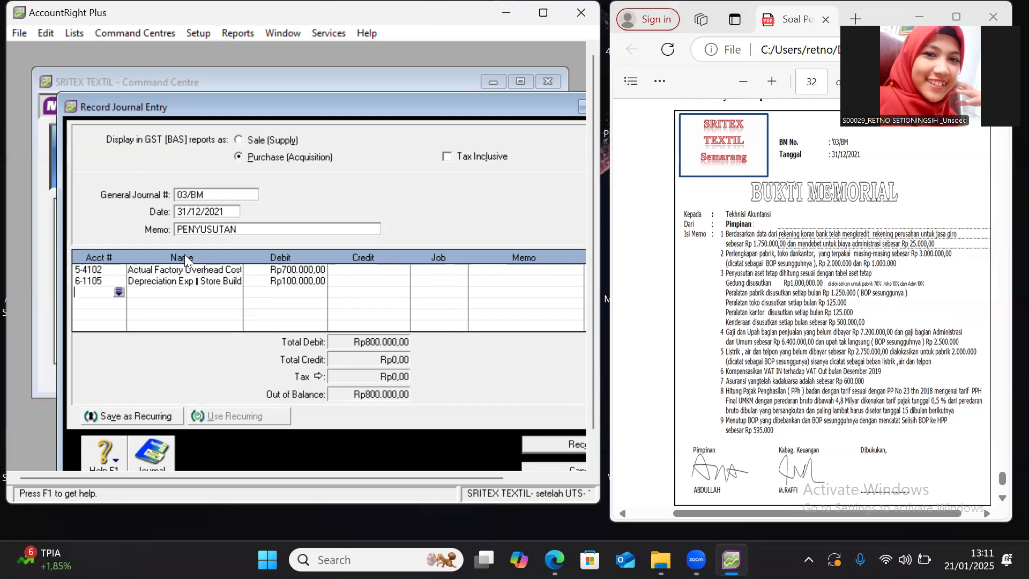
Add account 6-2105, the office building depreciation expense, on the third line with a debit of Rp100.000
left_click(119, 292)
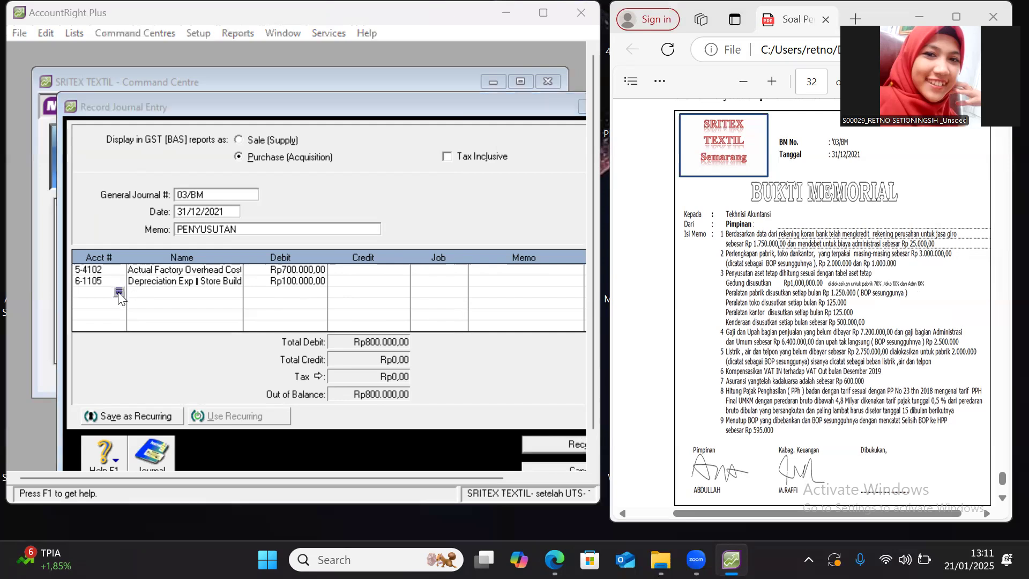
left_click_drag(433, 339, 433, 340)
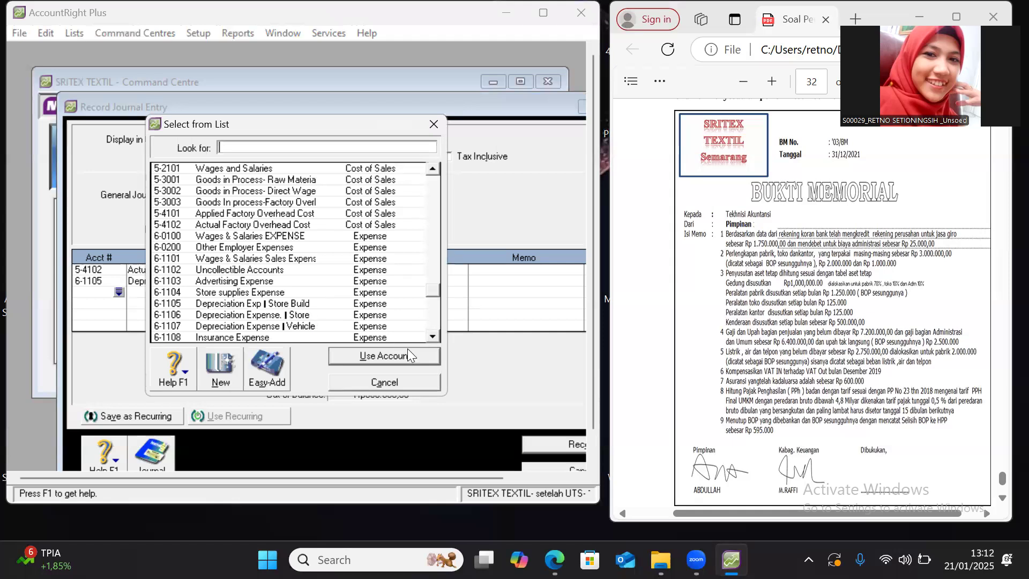
left_click(432, 336)
left_click(432, 336)
left_click(431, 337)
left_click(432, 336)
left_click(432, 336)
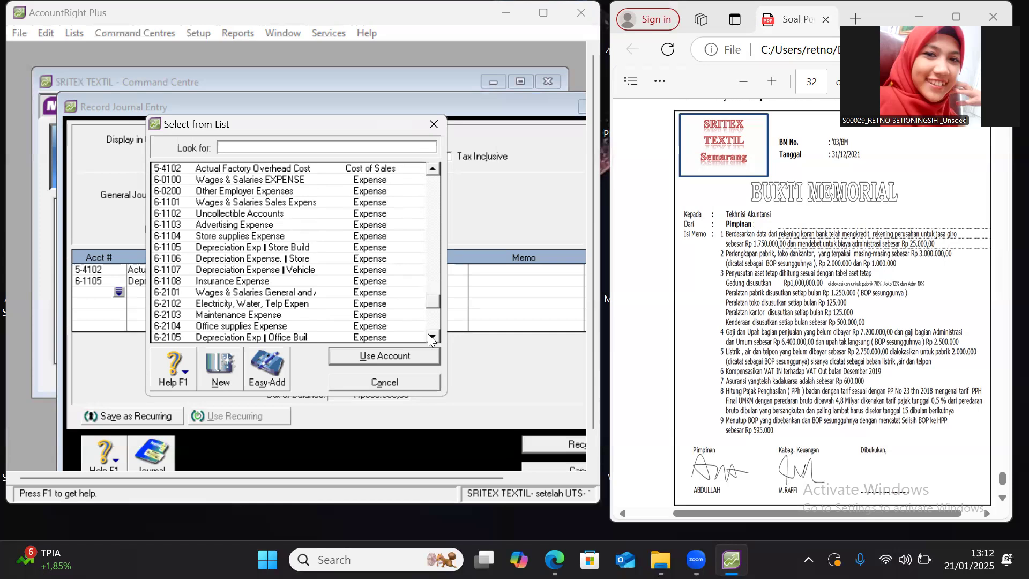
left_click(346, 336)
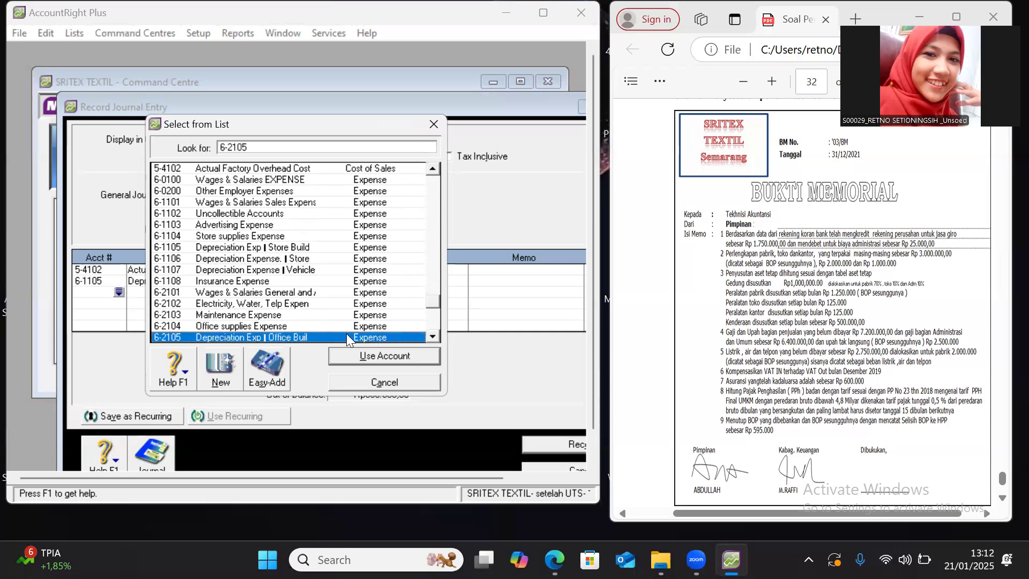
left_click(369, 356)
type("1")
type("00")
type("000")
type("0")
key("Return")
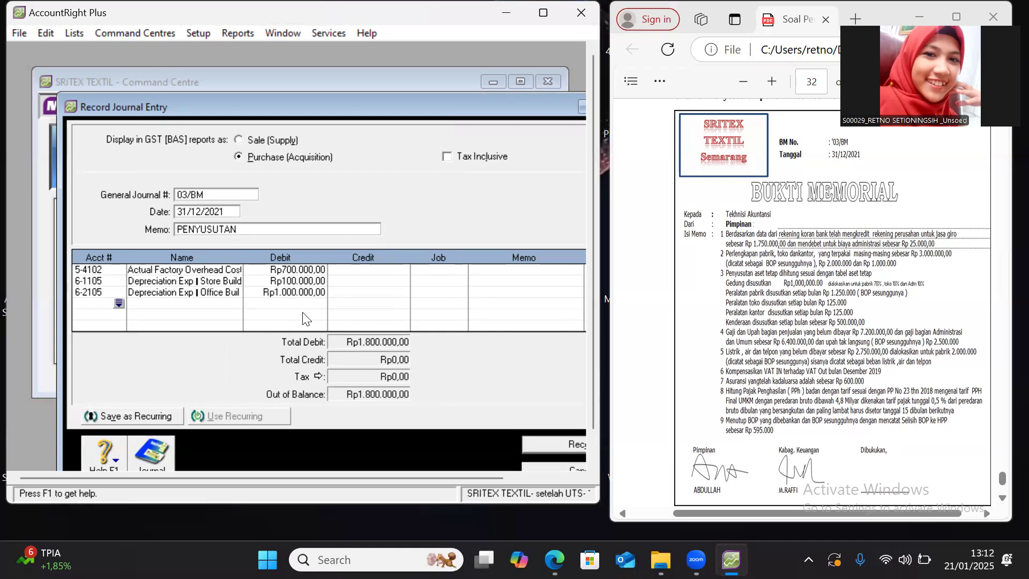
left_click(287, 293)
type("100000")
key("Return")
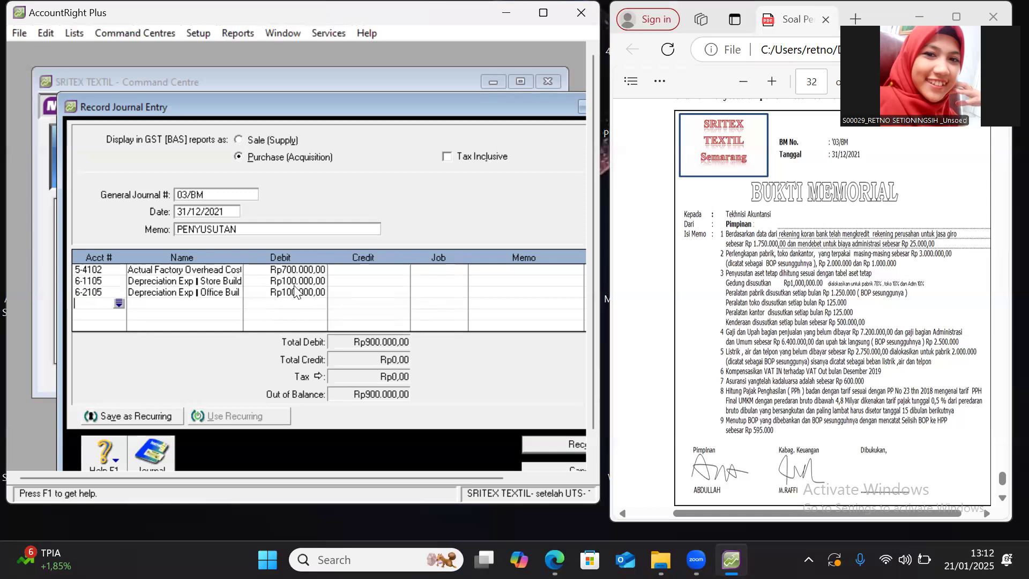
Set the debit of the 6-1105 store building depreciation line to Rp200.000
left_click(289, 281)
type("20000")
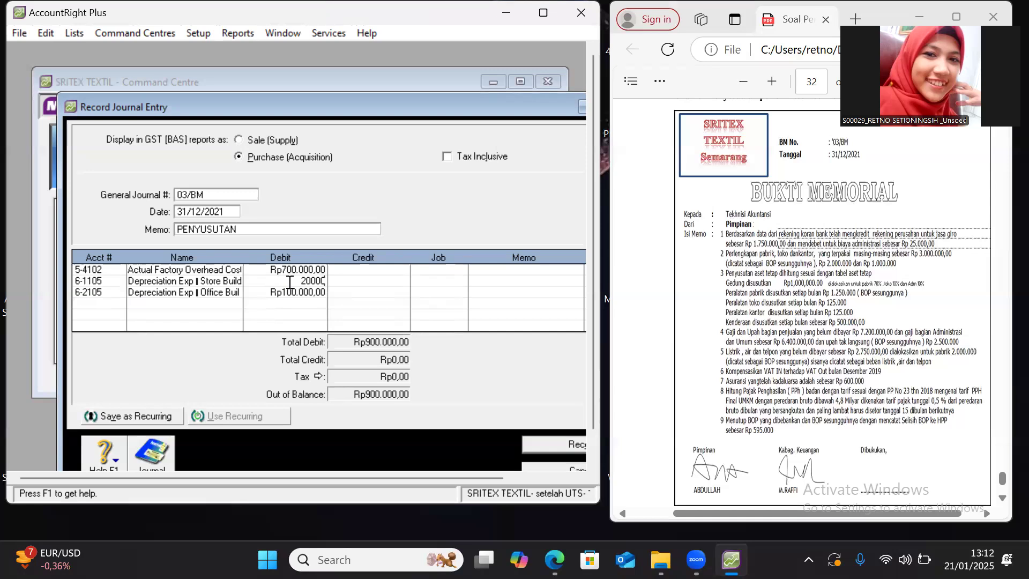
type("00")
key("Return")
left_click(289, 282)
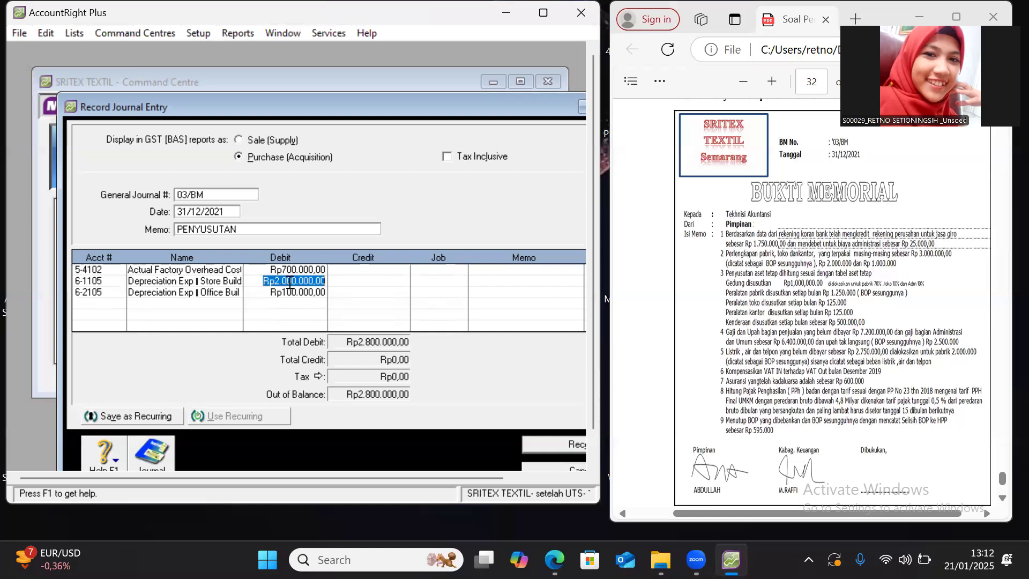
type("200000")
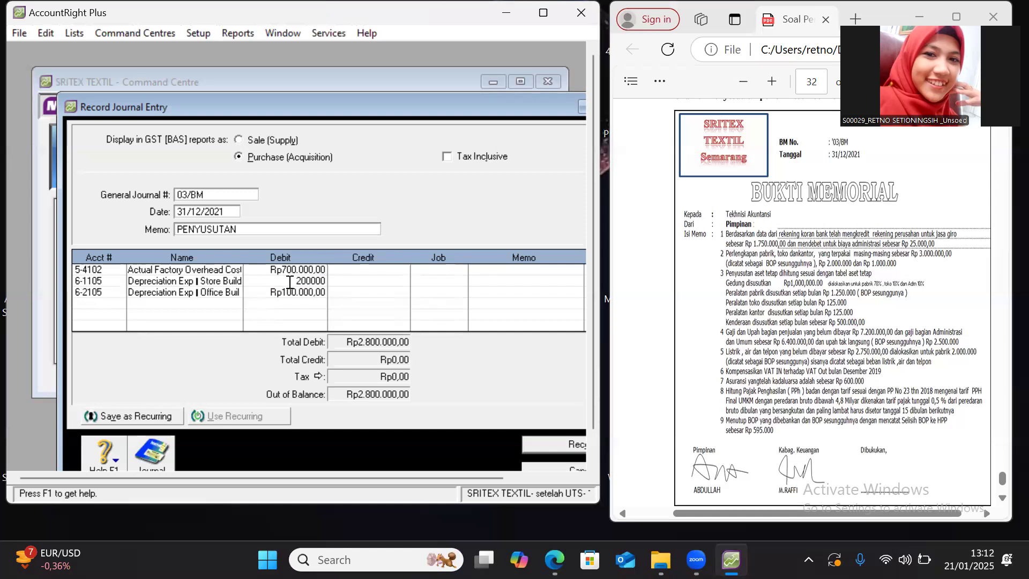
key("Return")
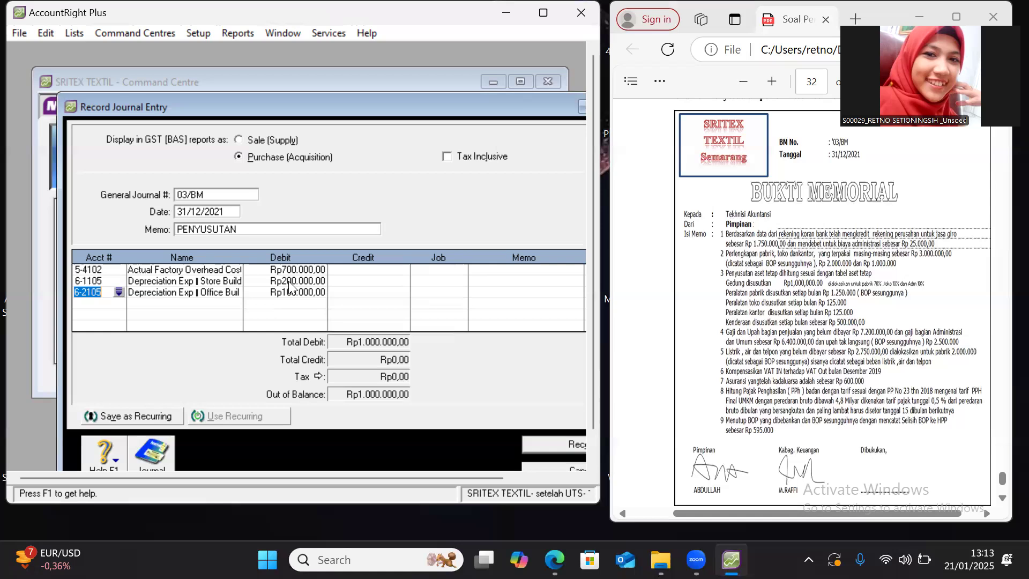
Add account 1-3103, the accumulated depreciation of the building, on the fourth line with a credit of Rp1.000.000
left_click(114, 308)
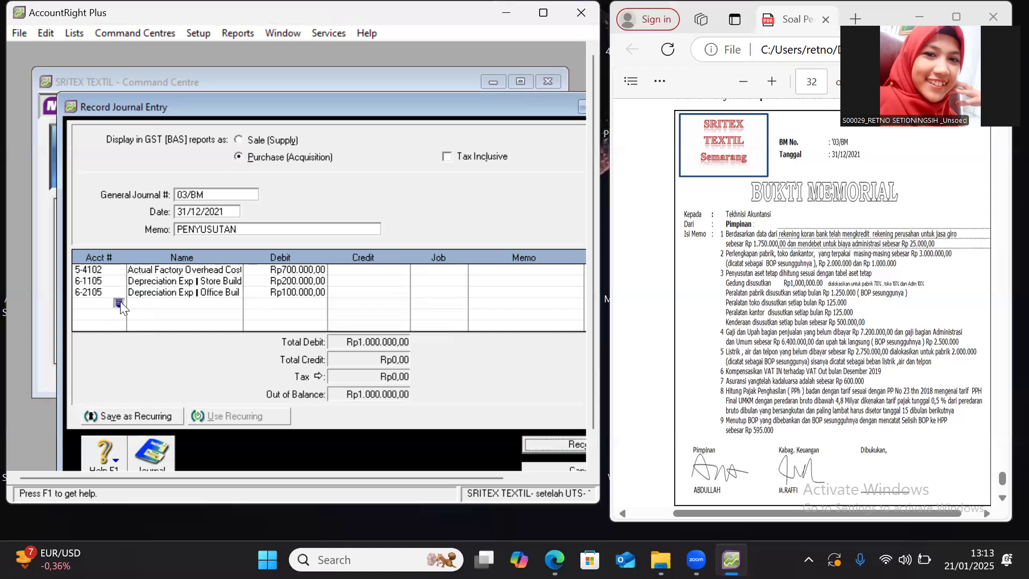
left_click(119, 303)
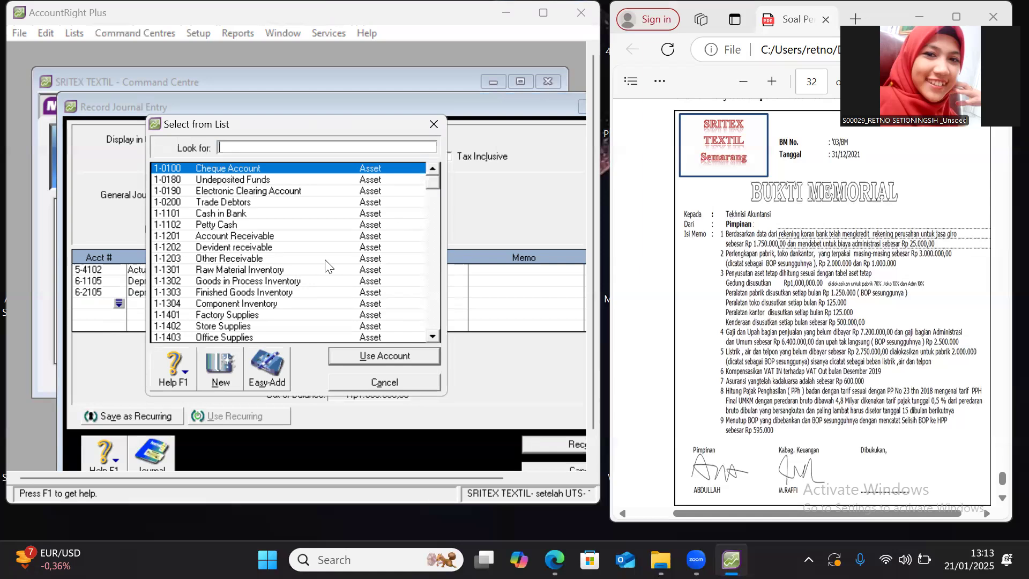
left_click(434, 336)
left_click(434, 336)
left_click(434, 336)
left_click(433, 336)
left_click(434, 337)
left_click(434, 337)
left_click(434, 337)
left_click(434, 338)
left_click(321, 313)
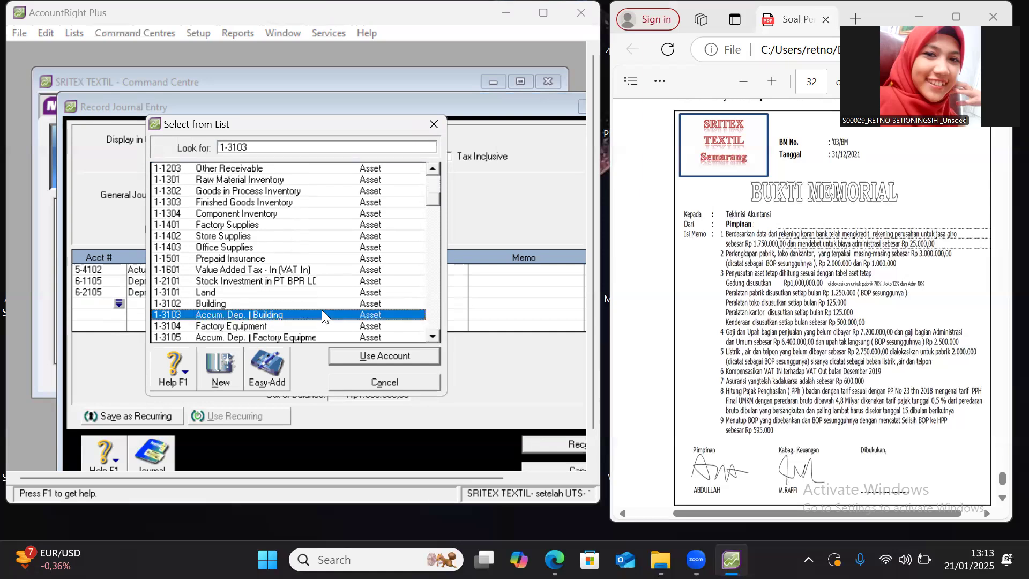
left_click(356, 356)
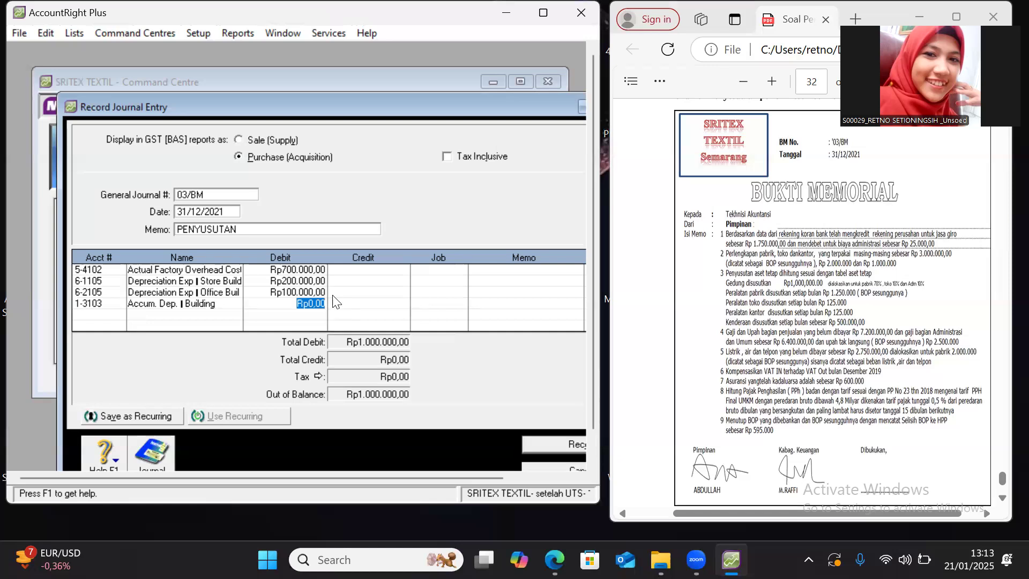
left_click(344, 308)
key("Tab")
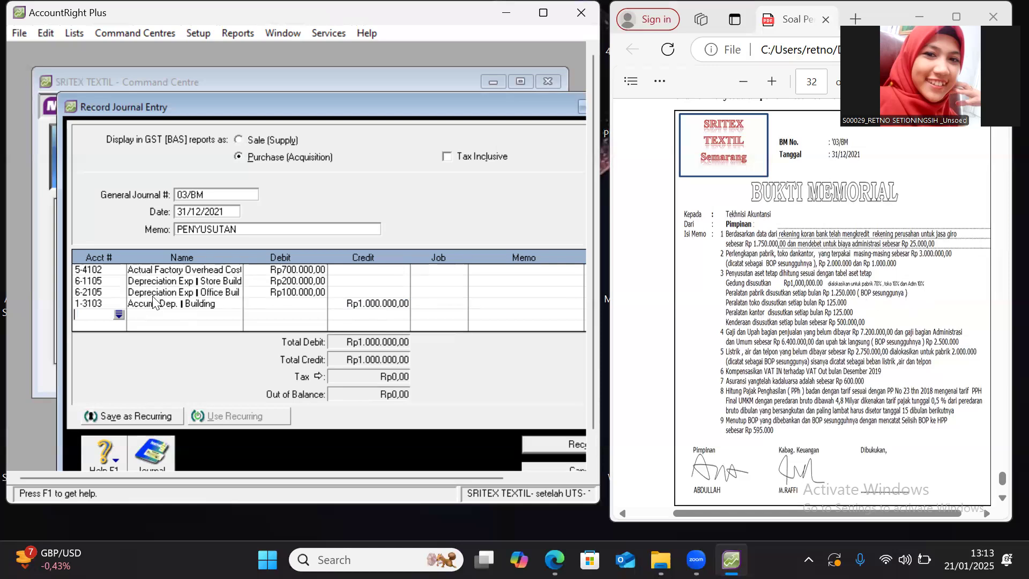
Add account 5-4102, Actual Factory Overhead Cost, on the fifth line with a debit of Rp1.250.000 for the factory equipment depreciation
left_click(119, 315)
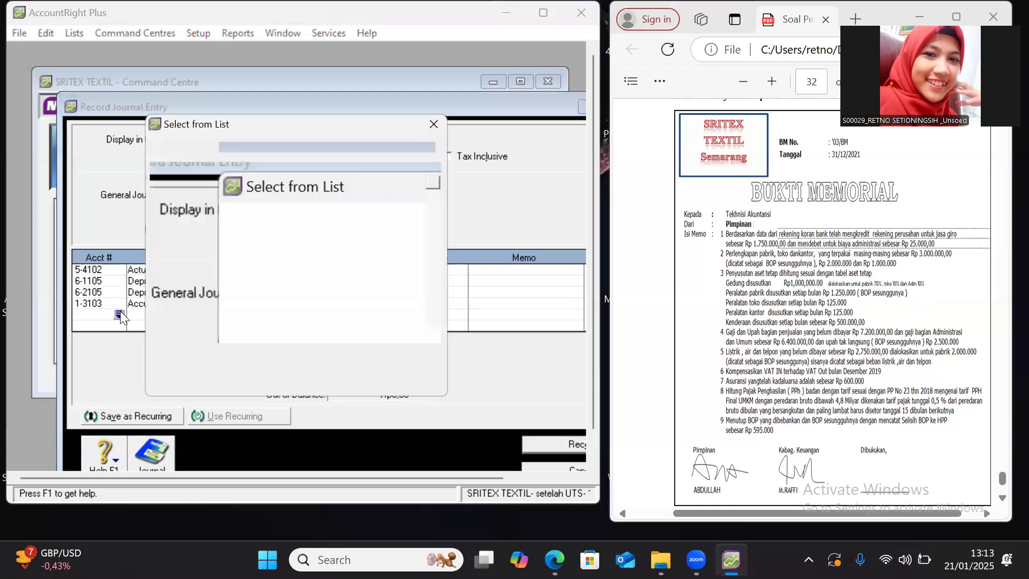
left_click(432, 336)
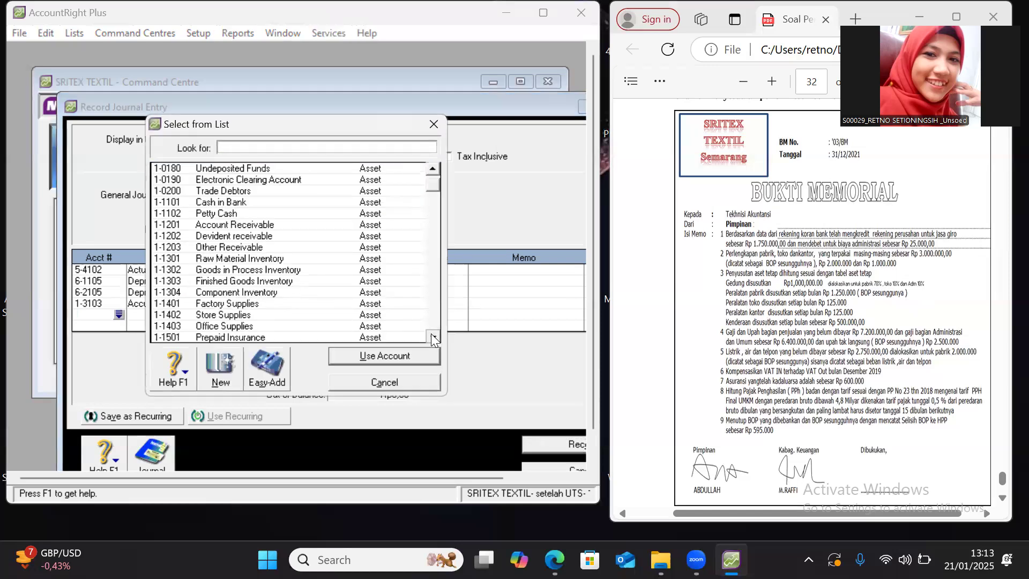
left_click(431, 337)
left_click(432, 337)
left_click(434, 337)
left_click(434, 338)
left_click(434, 338)
left_click(434, 337)
left_click(434, 338)
left_click(433, 337)
left_click(432, 338)
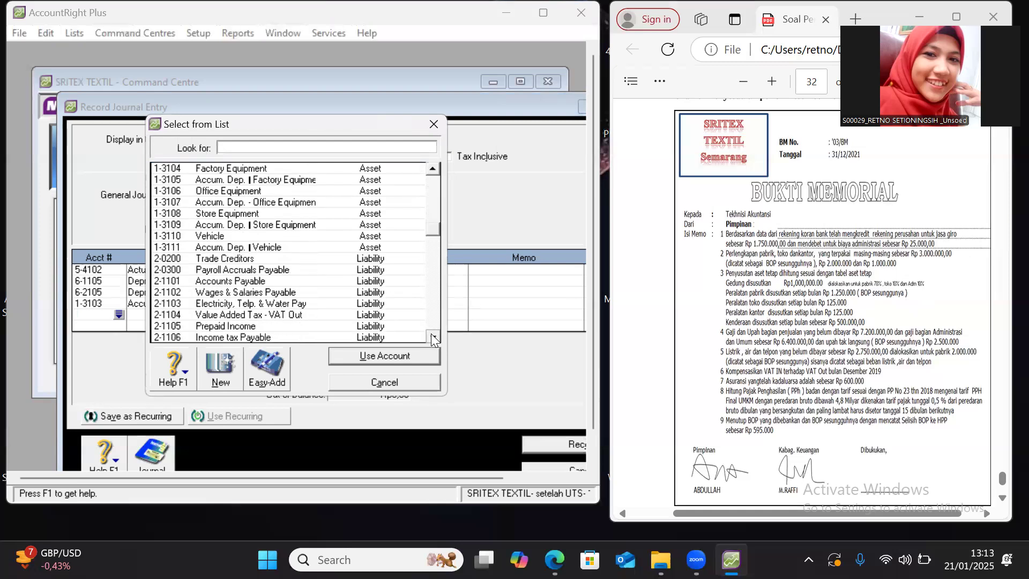
left_click(433, 337)
left_click(433, 338)
left_click(432, 337)
left_click(432, 338)
left_click(432, 338)
left_click(432, 338)
left_click(432, 337)
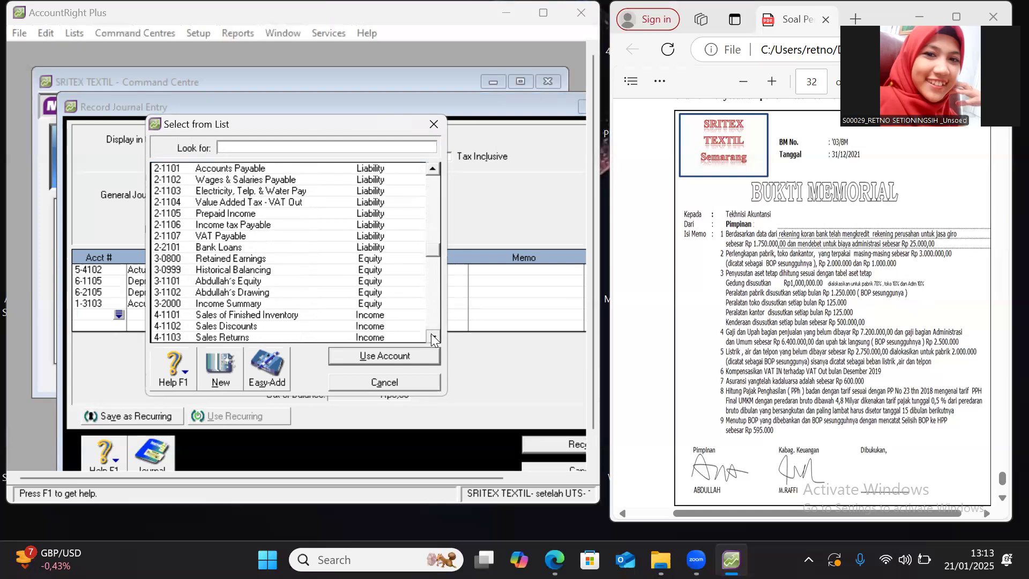
left_click(432, 337)
left_click(432, 338)
left_click(433, 337)
left_click(432, 337)
left_click(432, 337)
left_click(432, 337)
left_click(433, 338)
left_click(433, 338)
left_click(433, 338)
left_click(433, 337)
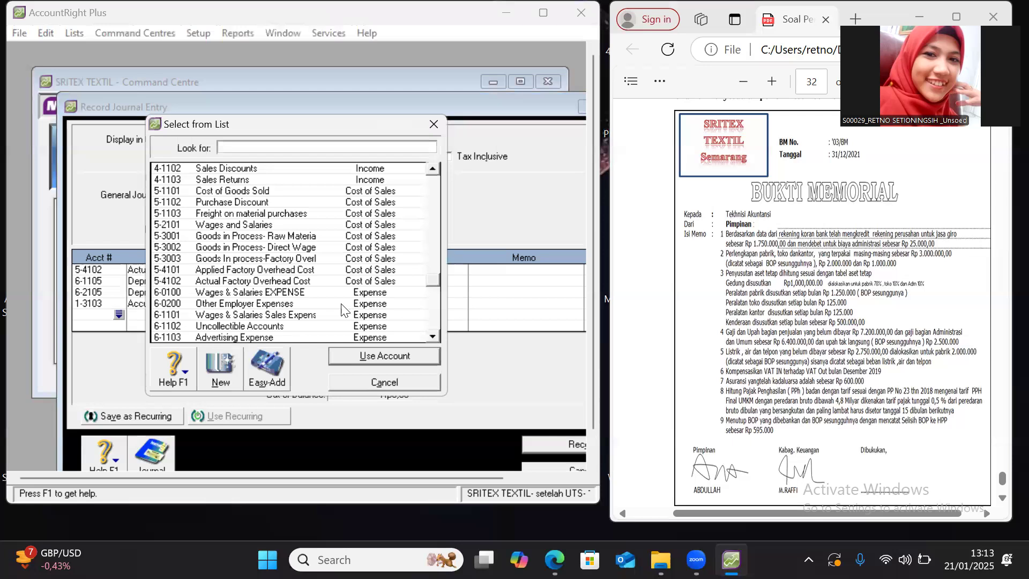
left_click(223, 284)
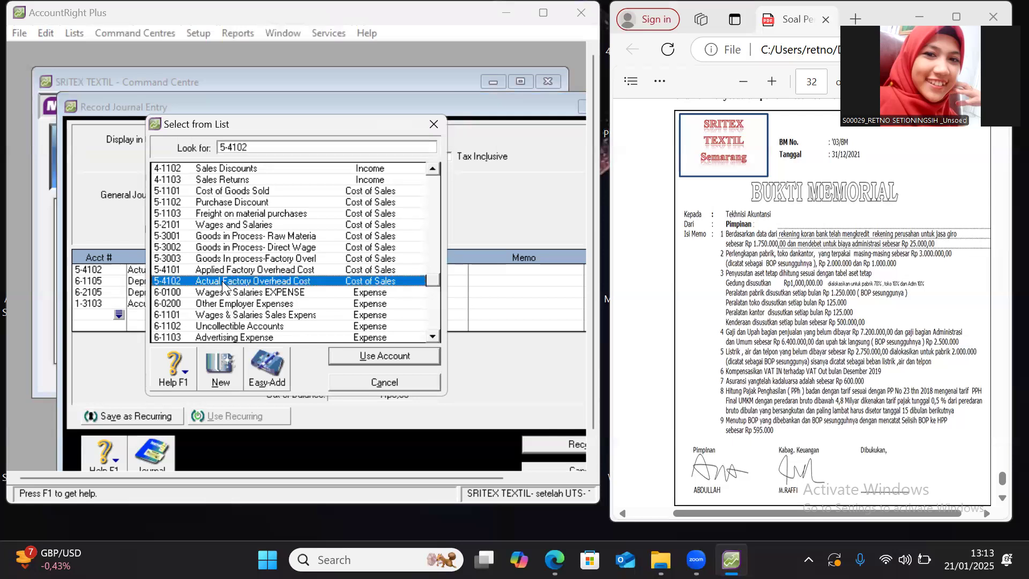
left_click(354, 355)
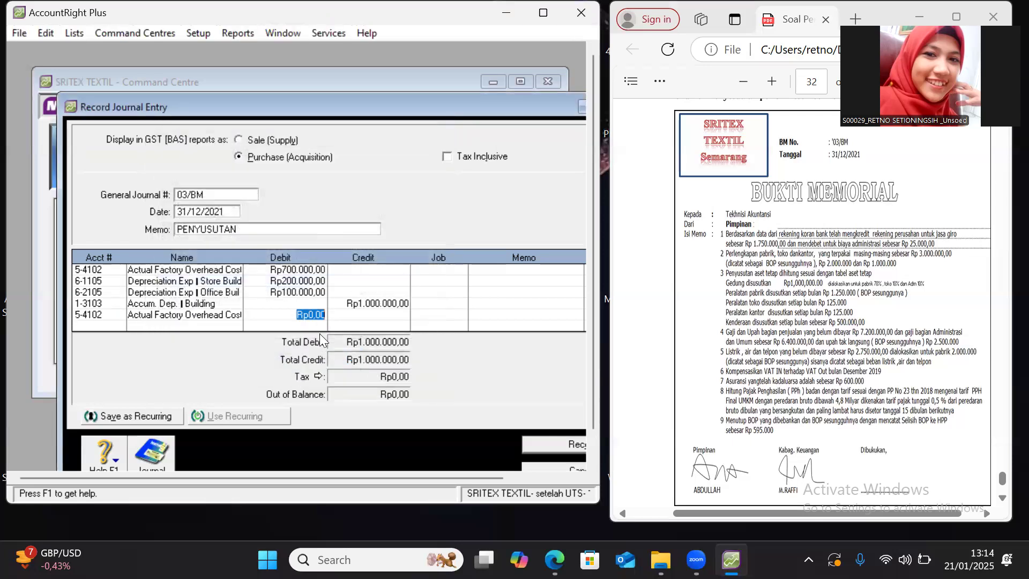
type("1.")
type("250.000")
key("Tab")
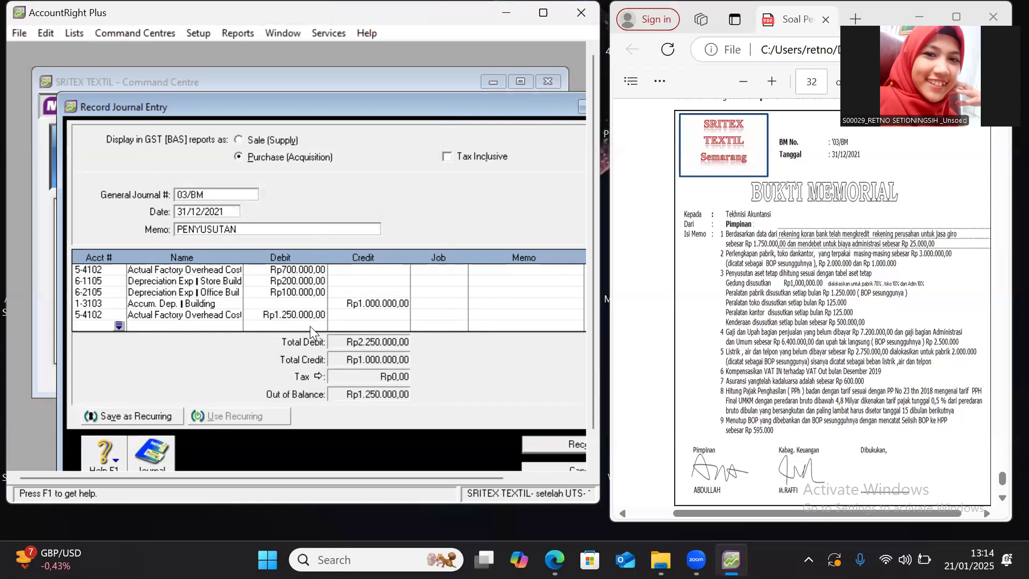
Add account 1-3105, the accumulated depreciation of factory equipment, on the sixth line with a credit of Rp1.250.000
left_click(118, 325)
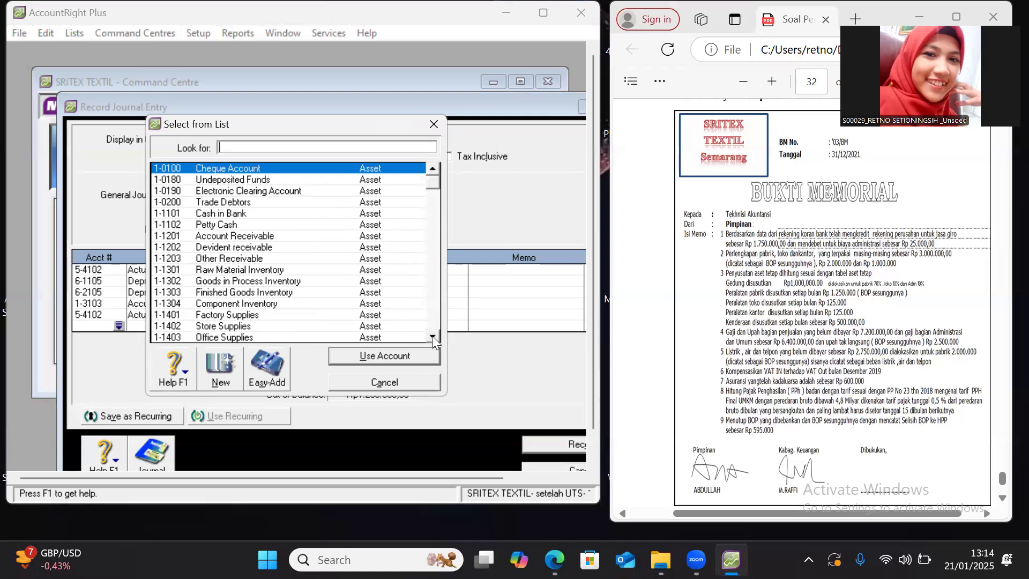
left_click(432, 336)
left_click(433, 338)
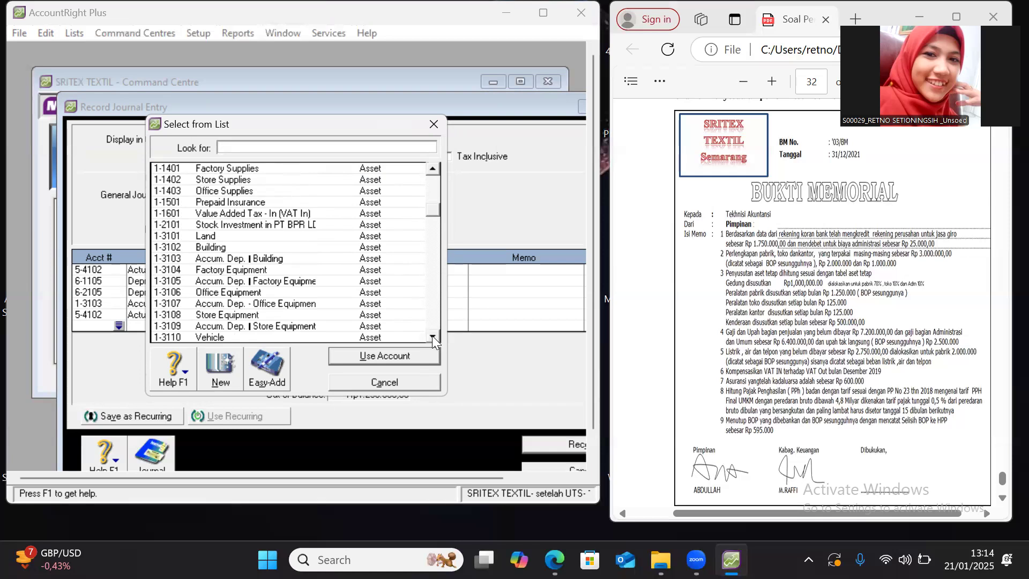
left_click(433, 338)
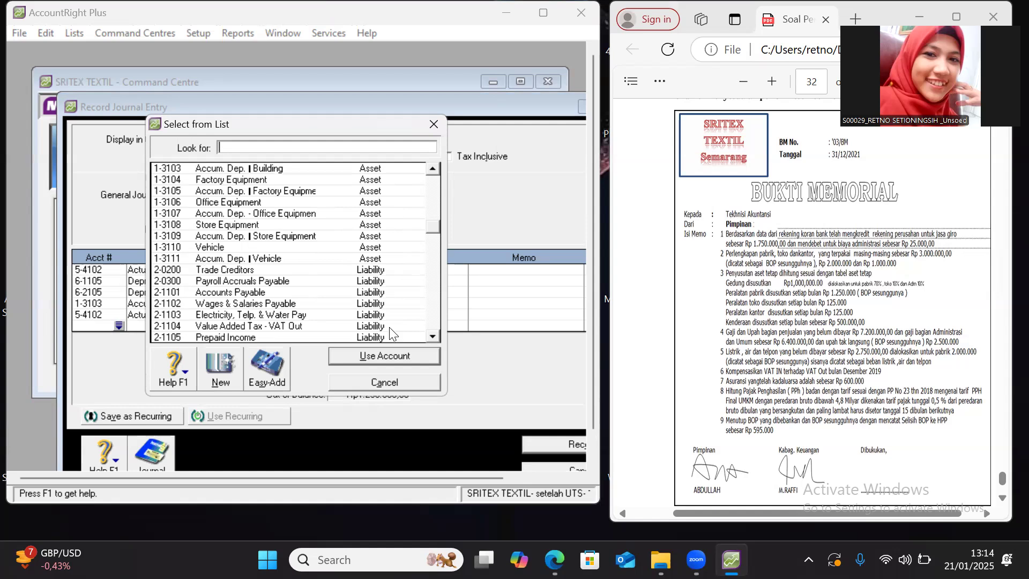
left_click(434, 337)
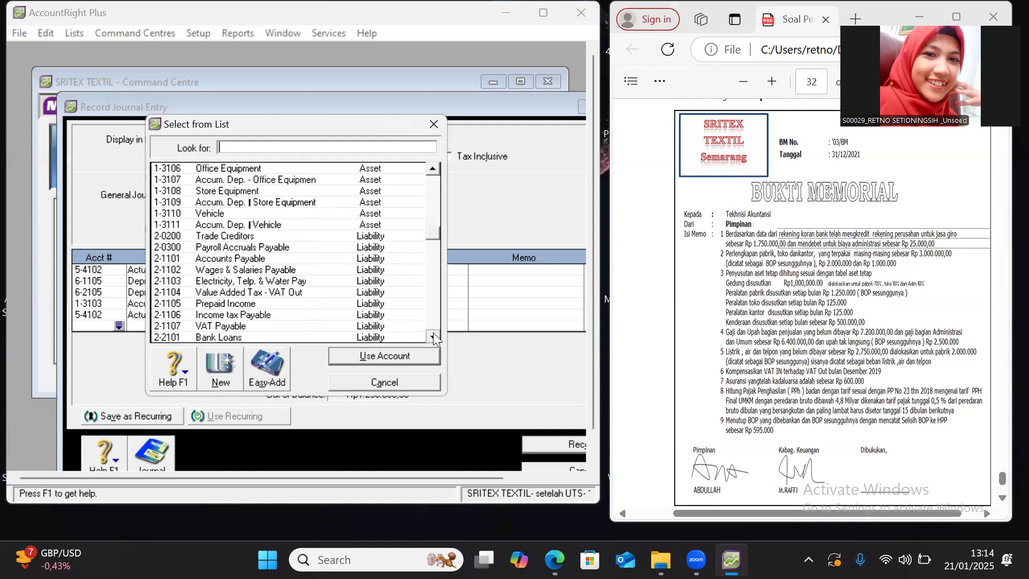
left_click_drag(434, 337, 433, 337)
left_click(434, 338)
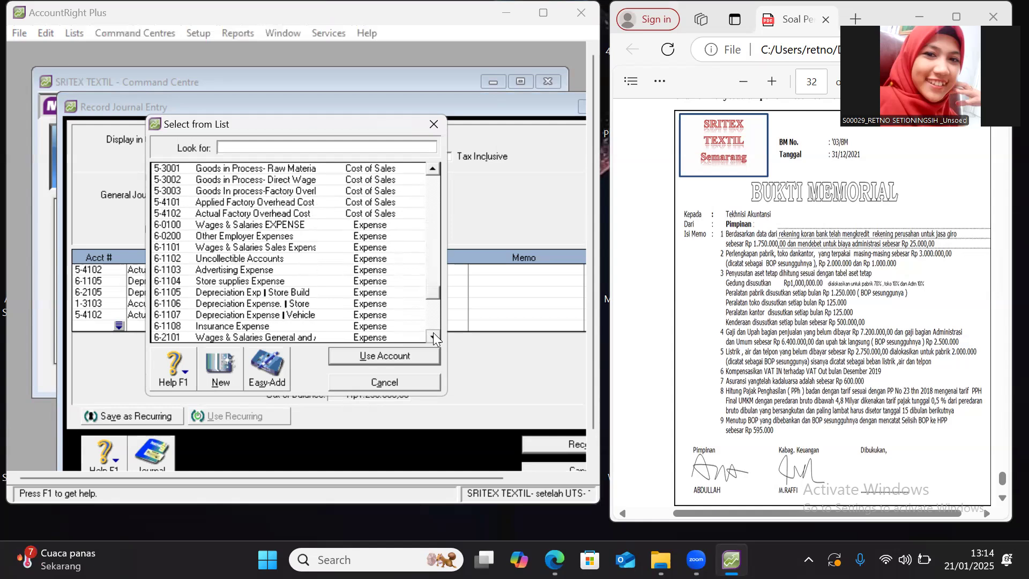
left_click(434, 338)
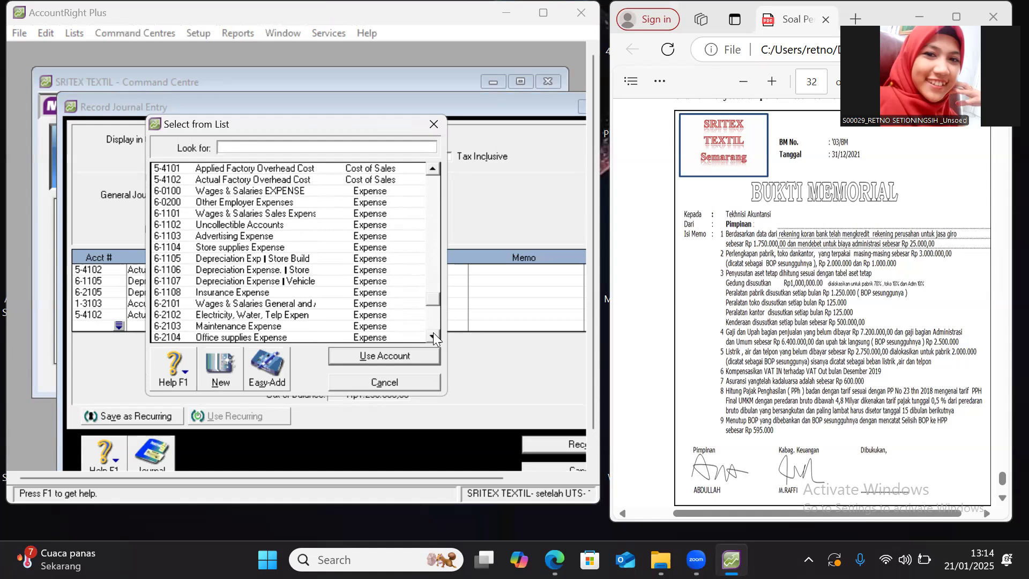
left_click(434, 338)
left_click(433, 338)
left_click(434, 337)
left_click(433, 338)
left_click(434, 338)
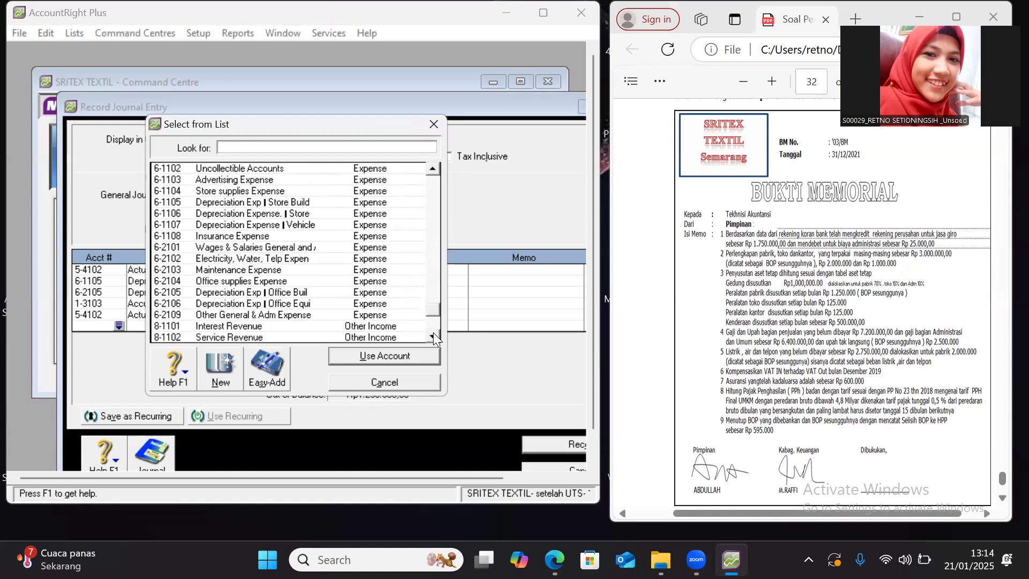
left_click(434, 338)
left_click(434, 338)
left_click(433, 337)
left_click(434, 338)
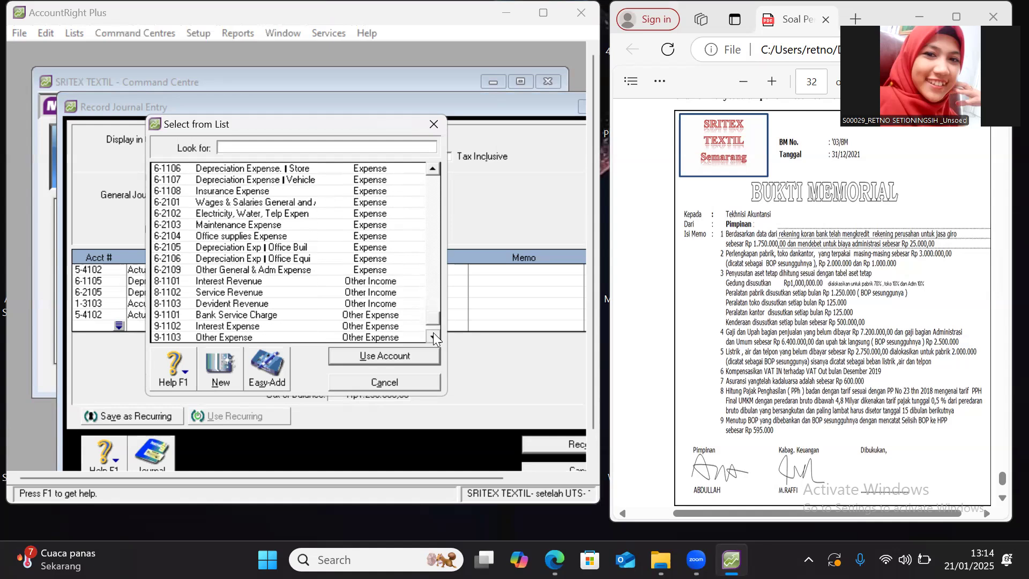
left_click(434, 337)
left_click(434, 338)
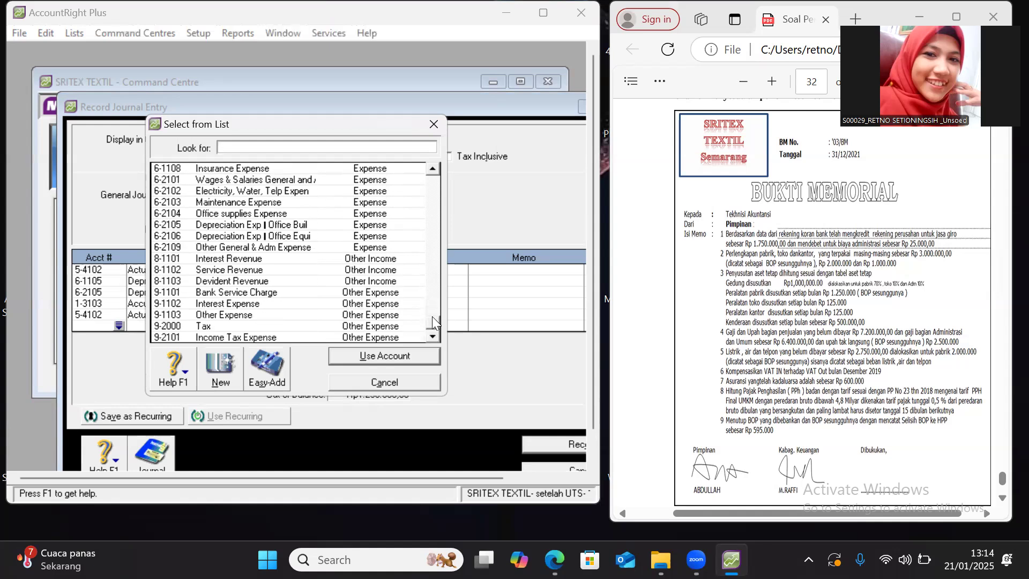
left_click_drag(432, 316, 433, 184)
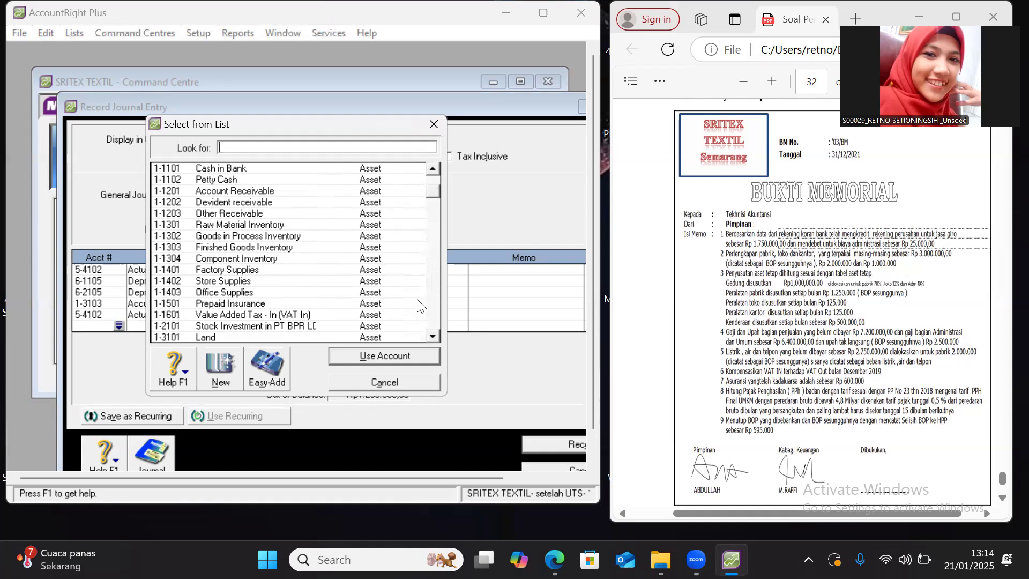
left_click(433, 336)
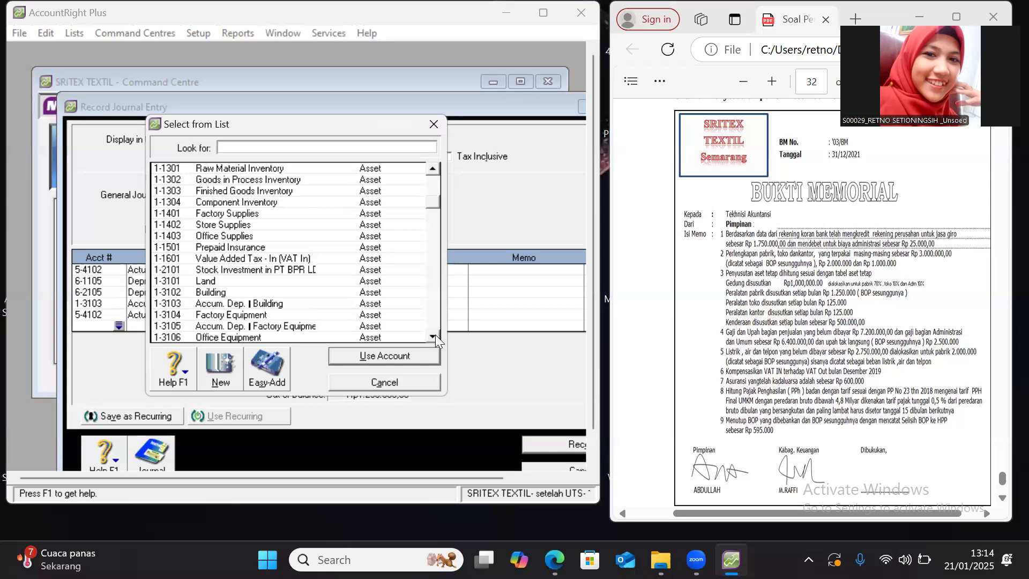
left_click(331, 326)
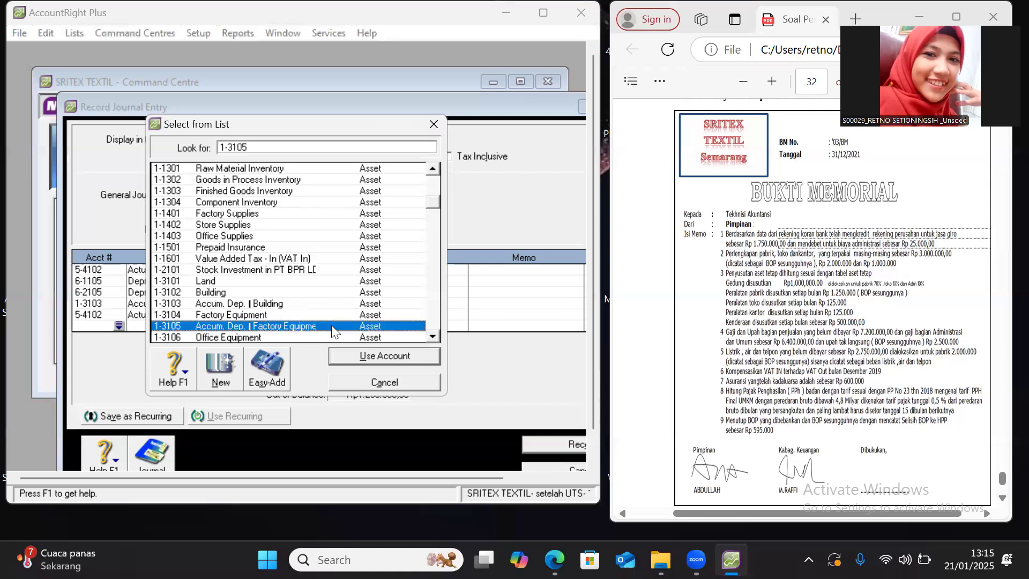
left_click(434, 333)
left_click(434, 333)
left_click(434, 335)
left_click(434, 336)
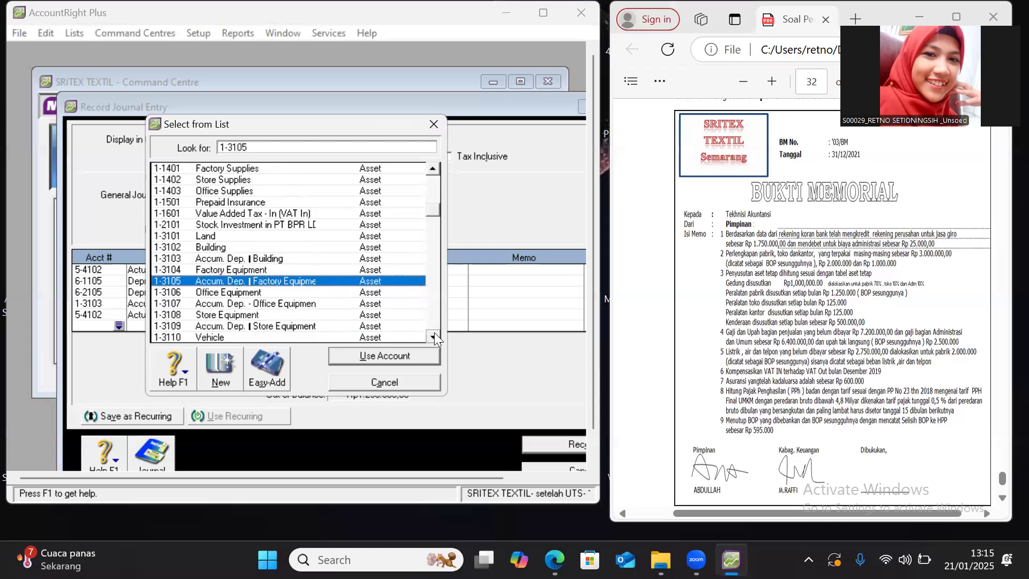
left_click(434, 335)
left_click(434, 335)
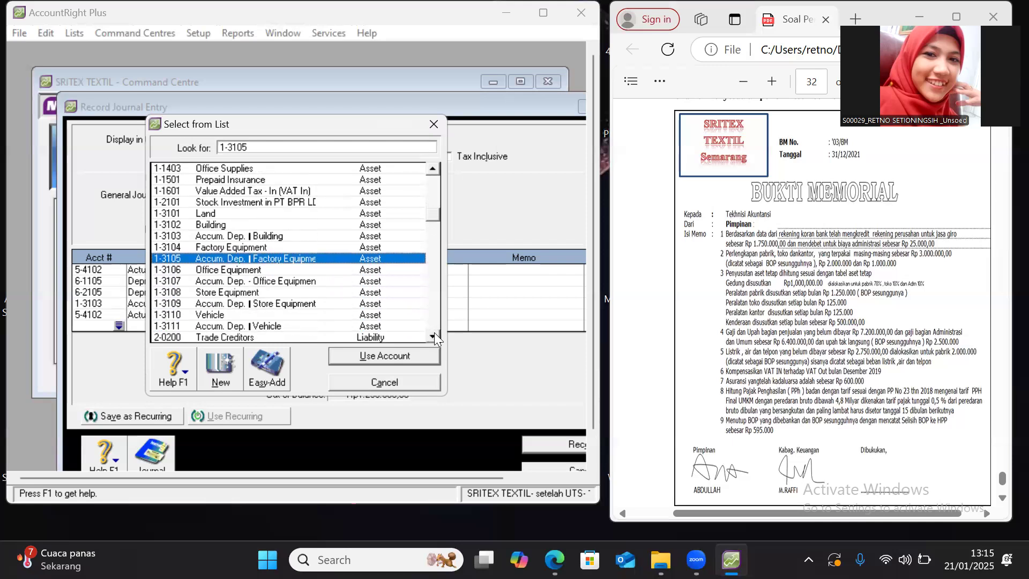
left_click(434, 335)
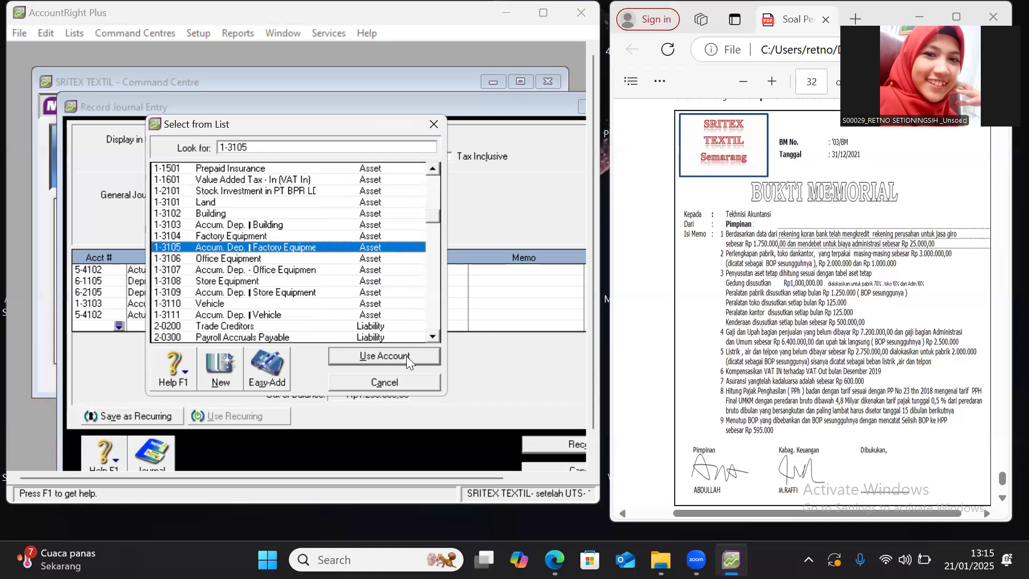
left_click(387, 358)
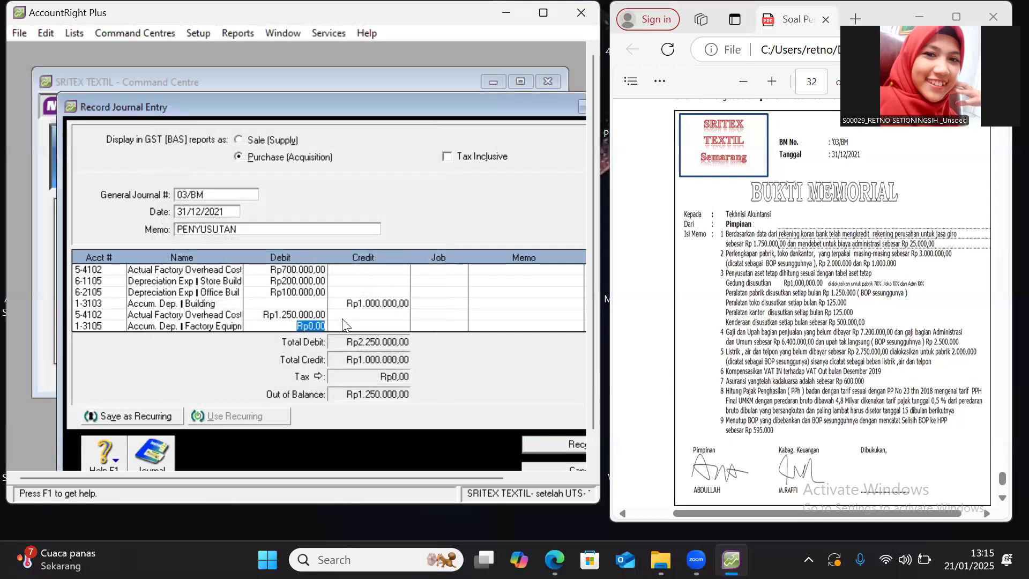
left_click(345, 325)
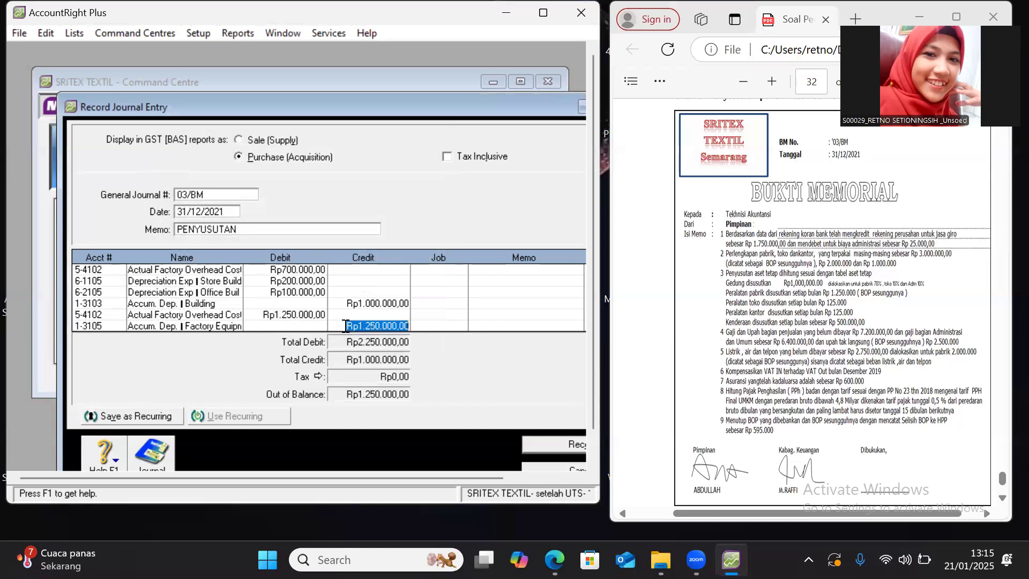
key("Return")
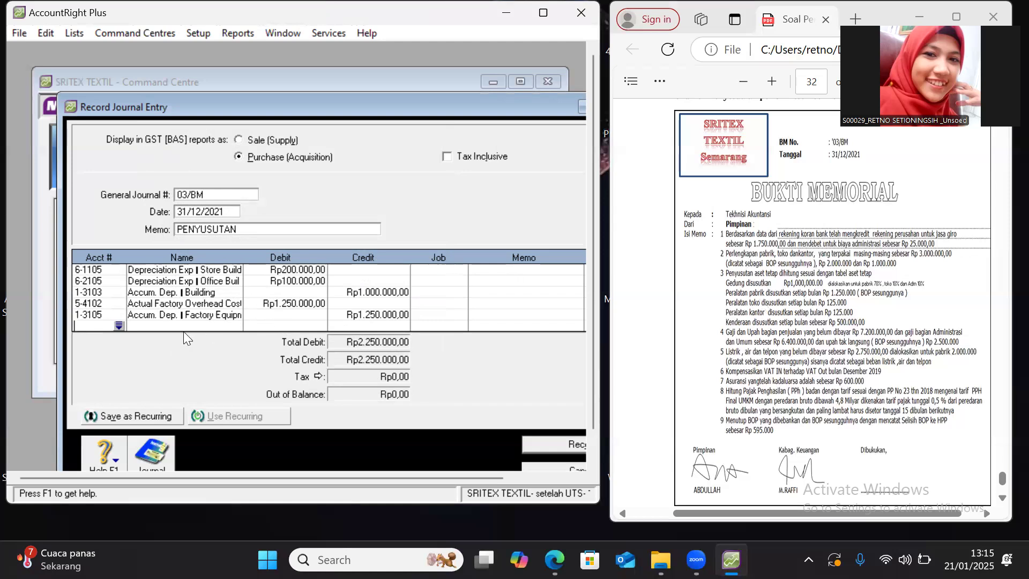
Add account 6-1105, the store building depreciation expense, on the seventh line with a debit of Rp125.000
left_click(118, 324)
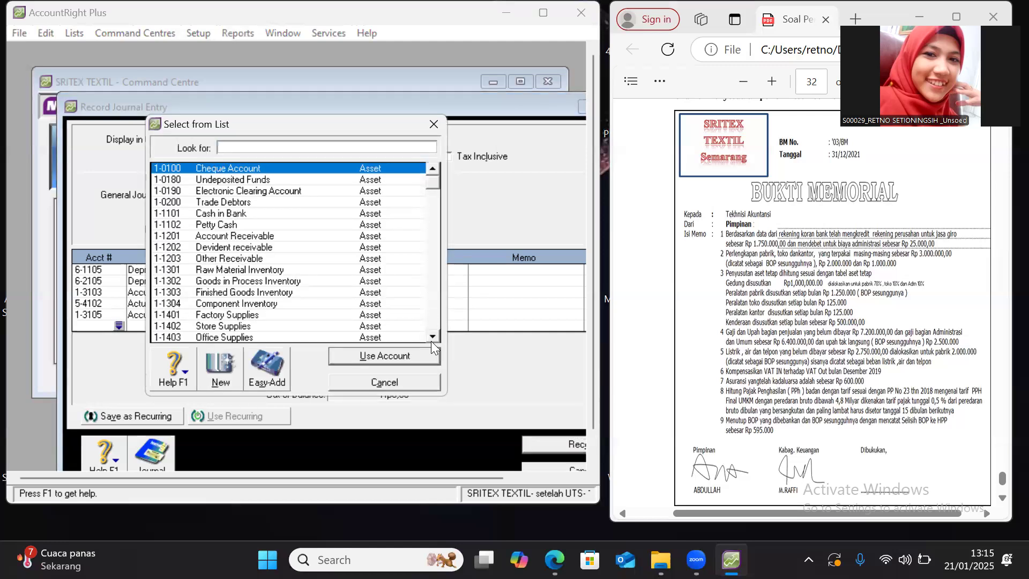
left_click(432, 339)
left_click_drag(432, 342, 431, 341)
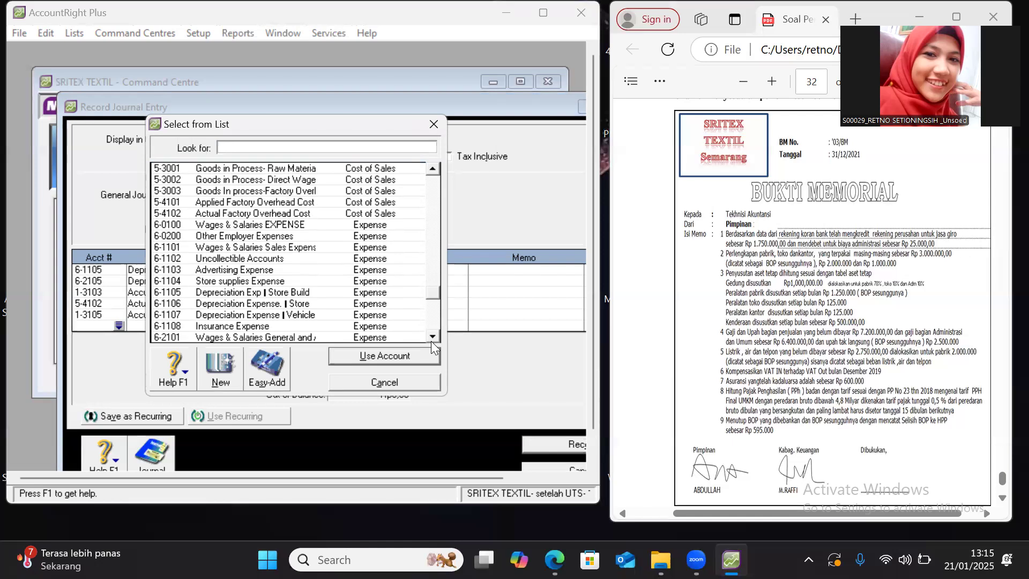
type("6-1105")
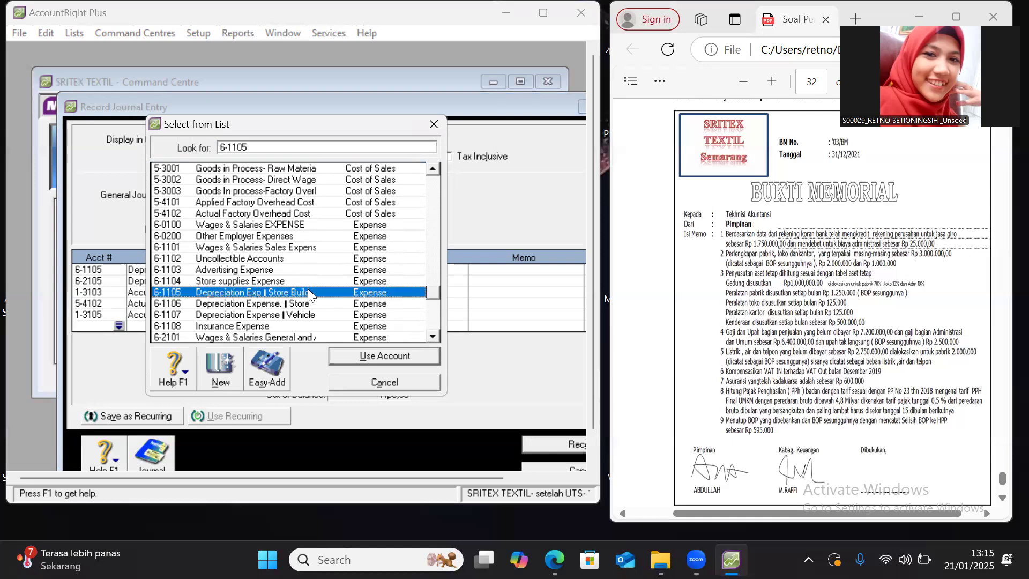
left_click(366, 356)
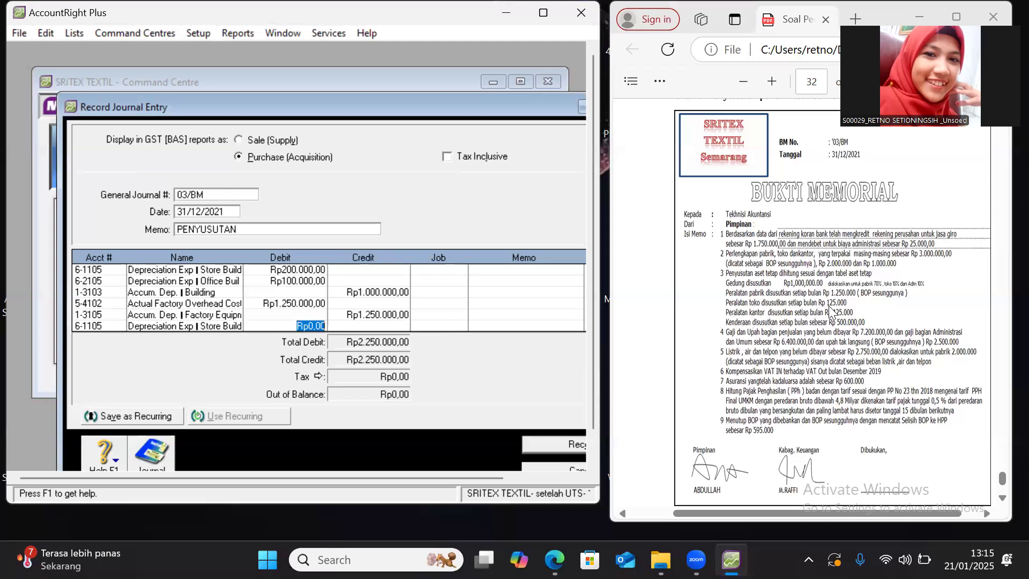
type("125000")
key("Return")
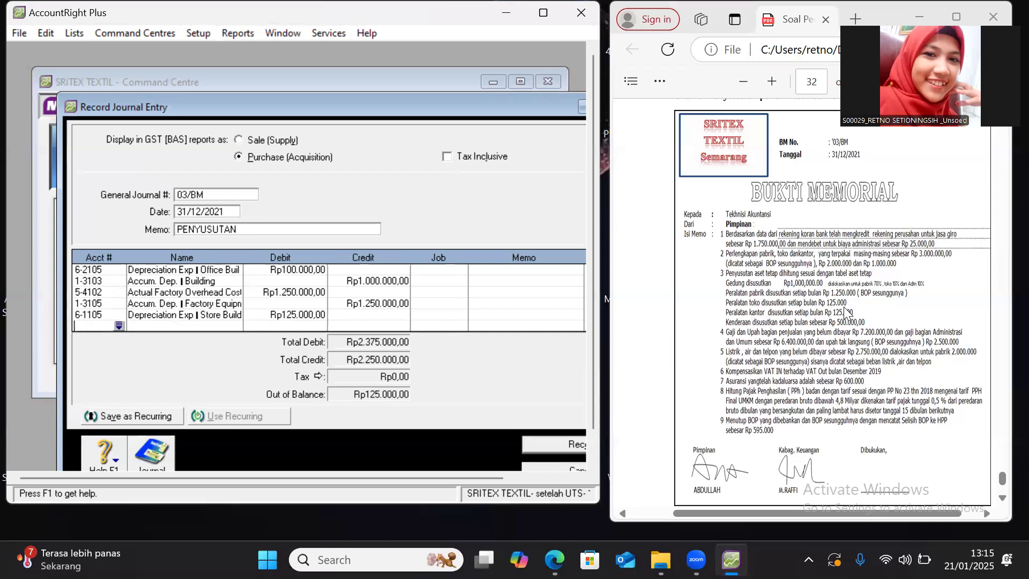
Add account 1-3103, the accumulated depreciation of the building, on the eighth line with a credit of Rp125.000
left_click(120, 325)
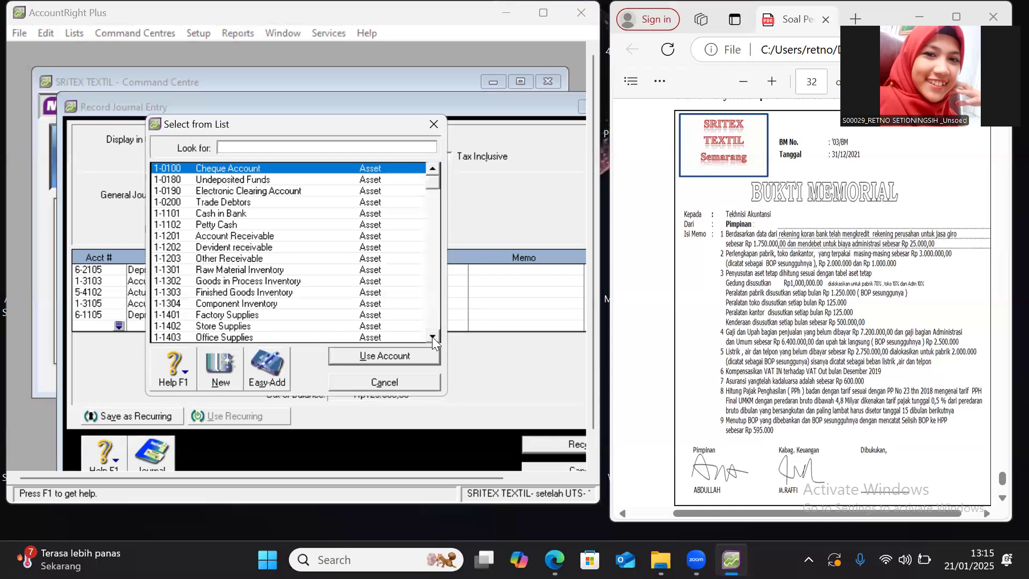
left_click(432, 336)
left_click(431, 337)
left_click(432, 336)
left_click(432, 337)
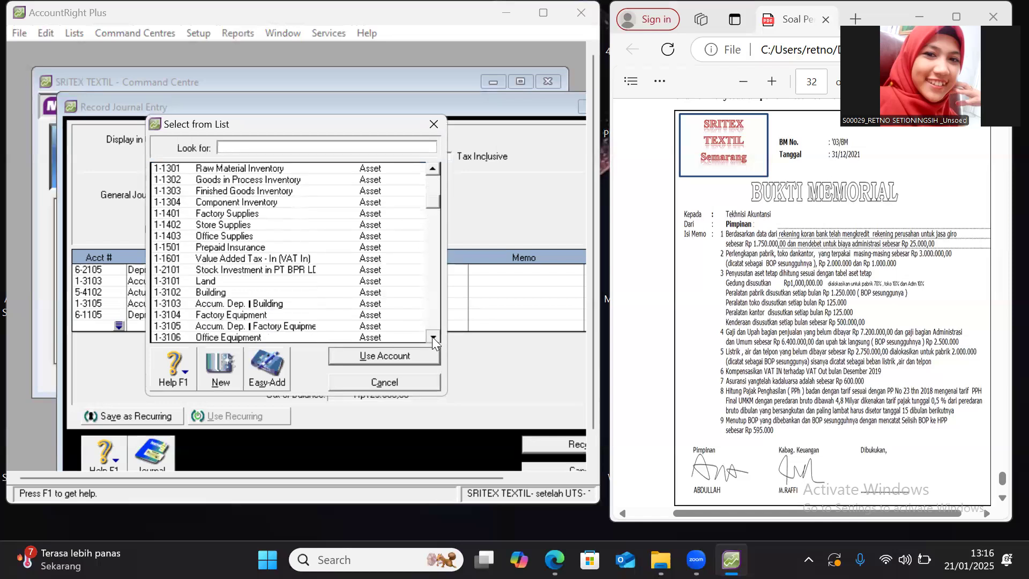
left_click(431, 336)
left_click(432, 337)
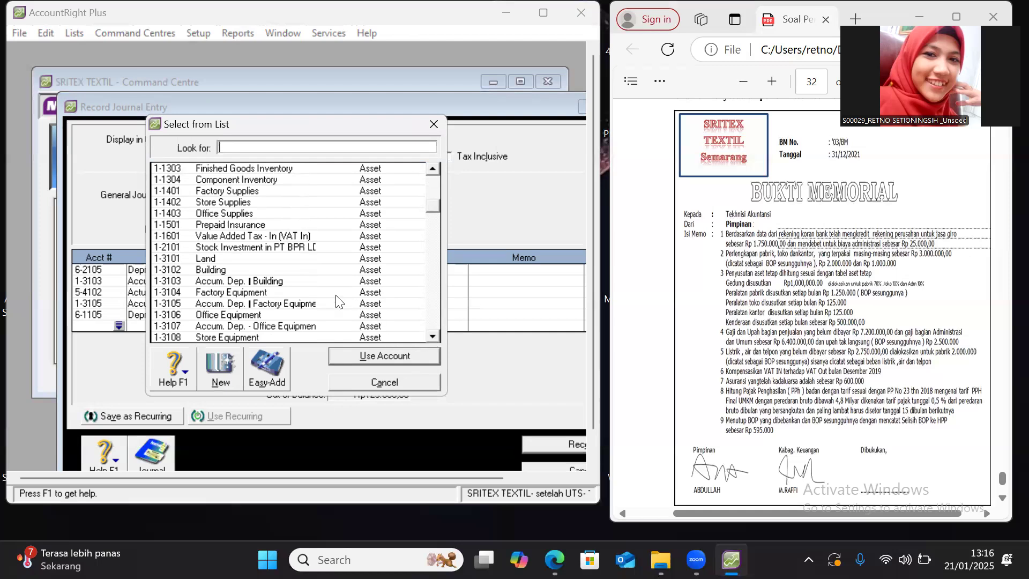
left_click(309, 281)
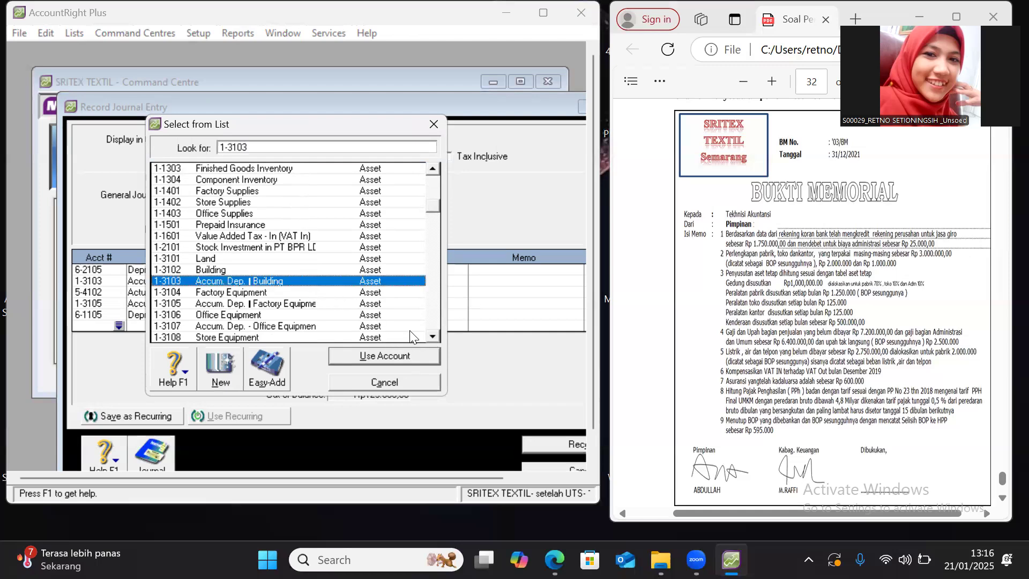
left_click(433, 337)
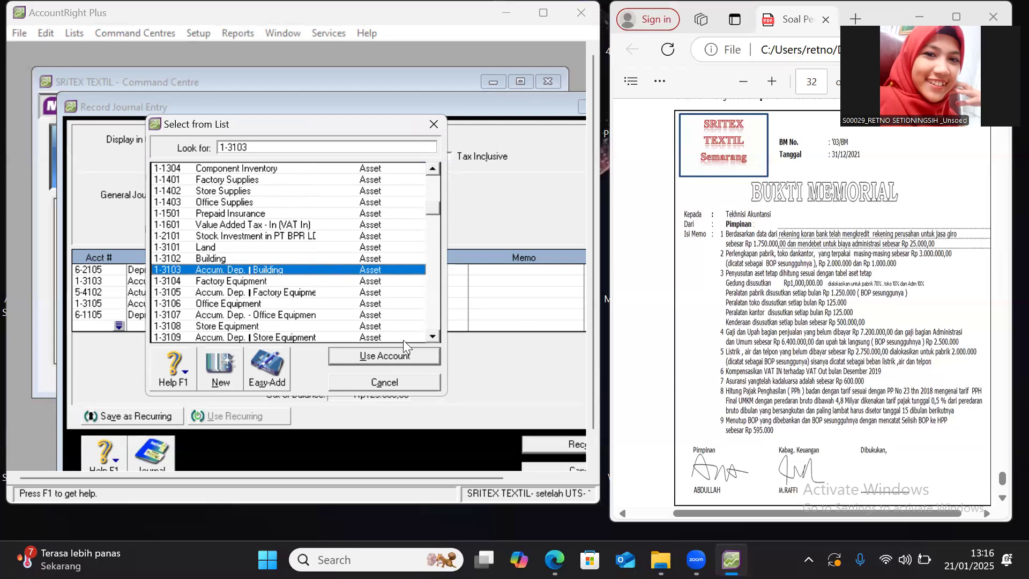
left_click(433, 337)
left_click(433, 336)
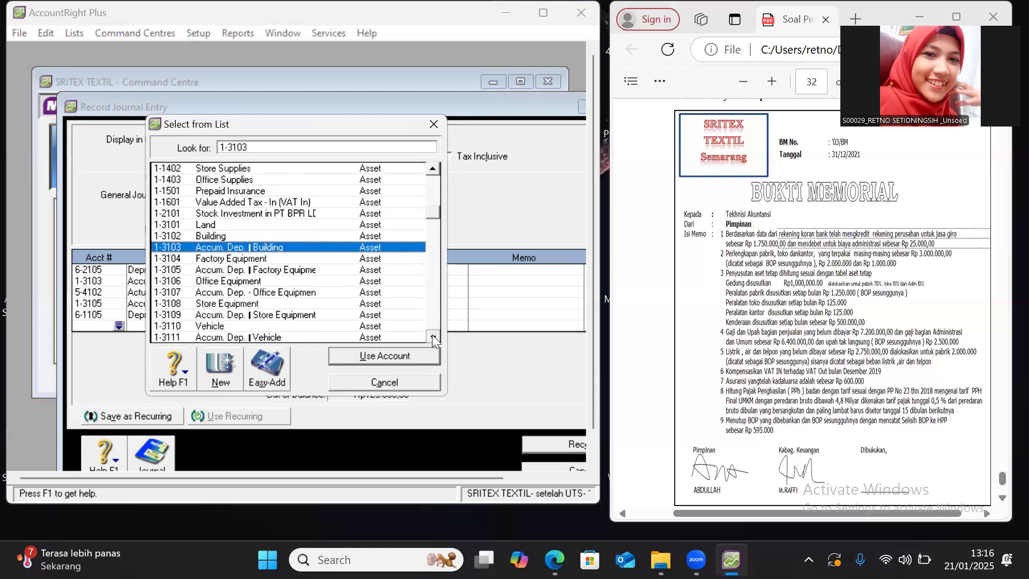
left_click(433, 336)
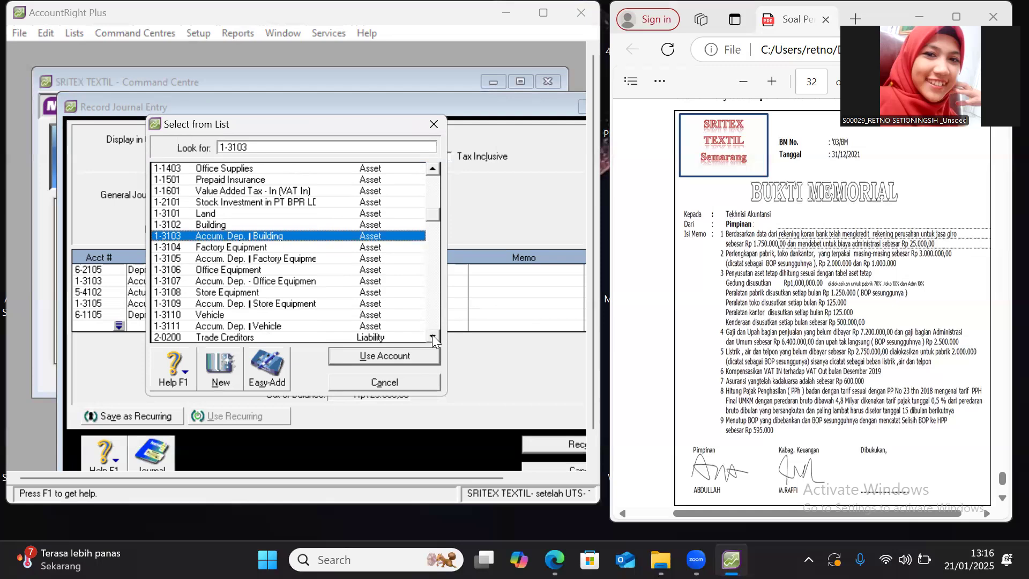
left_click(391, 356)
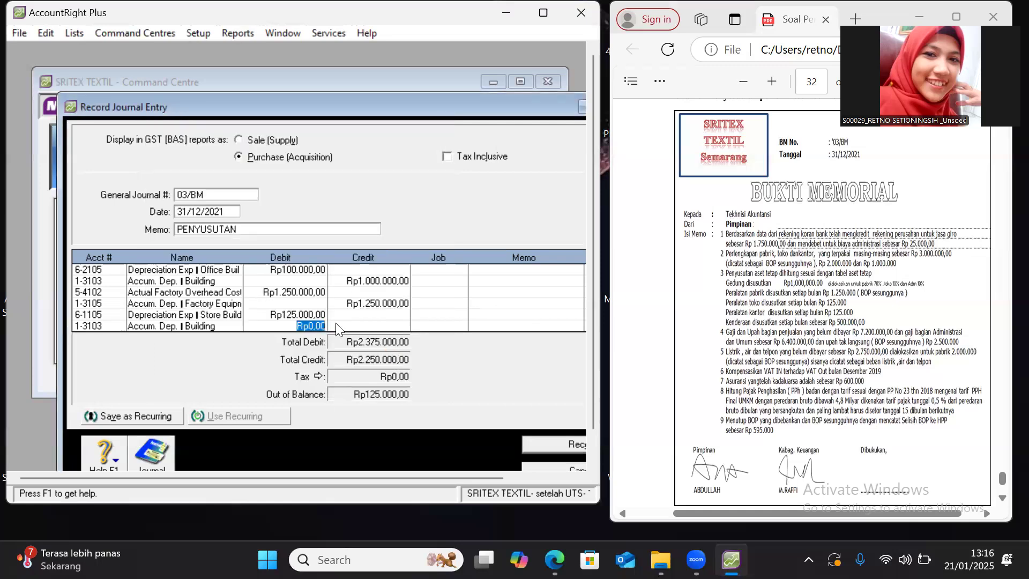
key("Tab")
key("Return")
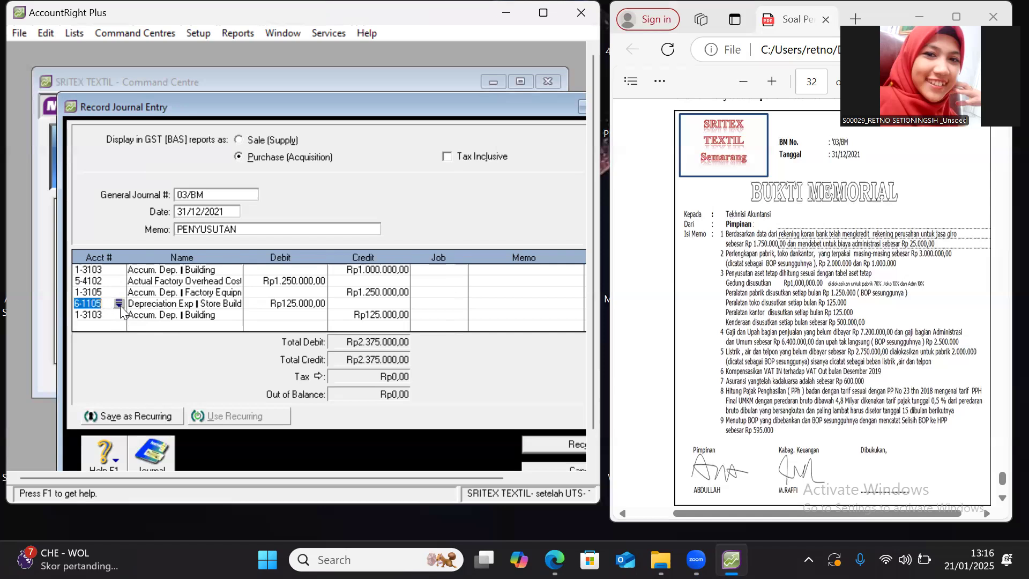
left_click(119, 304)
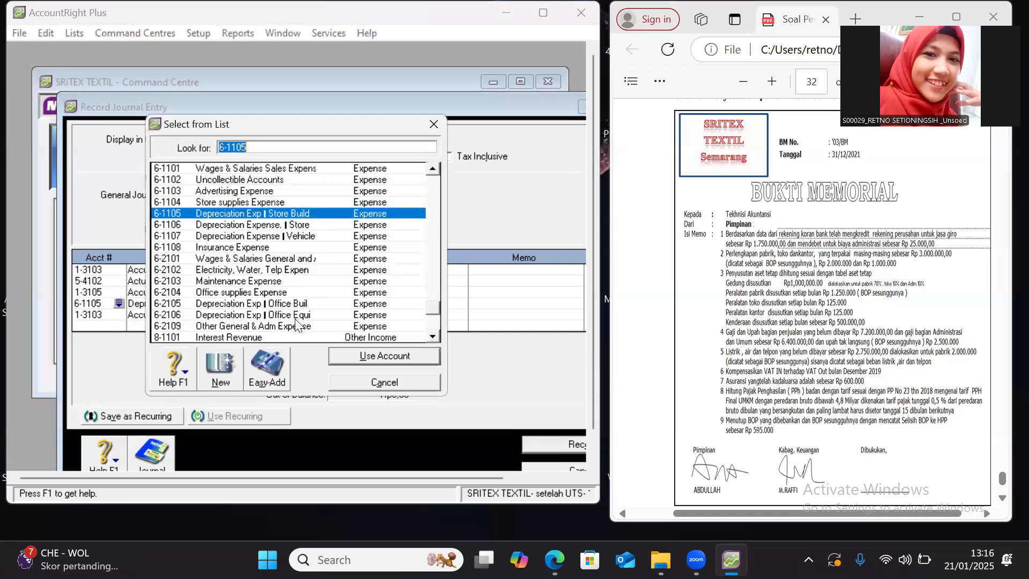
left_click(294, 226)
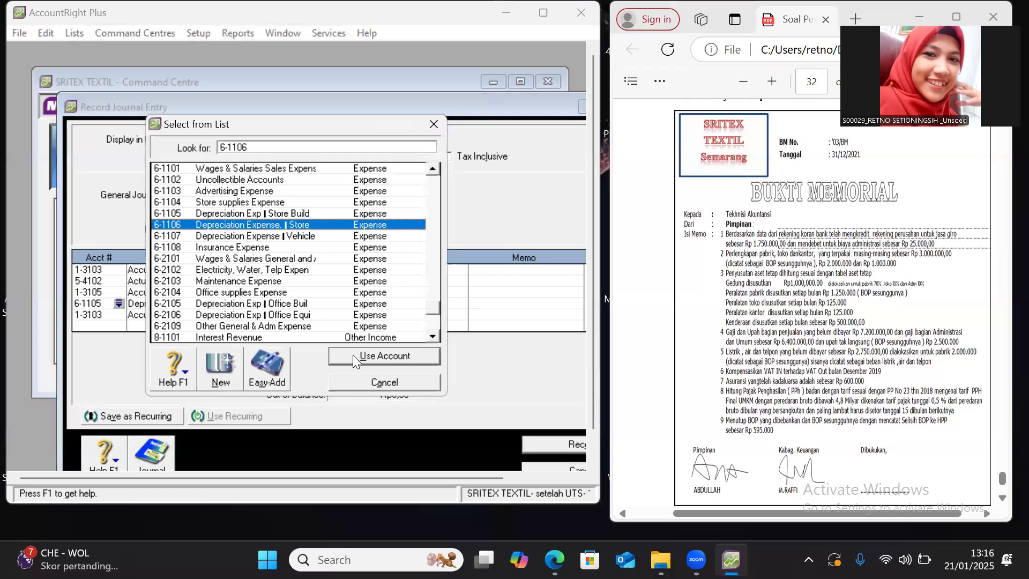
left_click(433, 336)
left_click(433, 336)
left_click(433, 336)
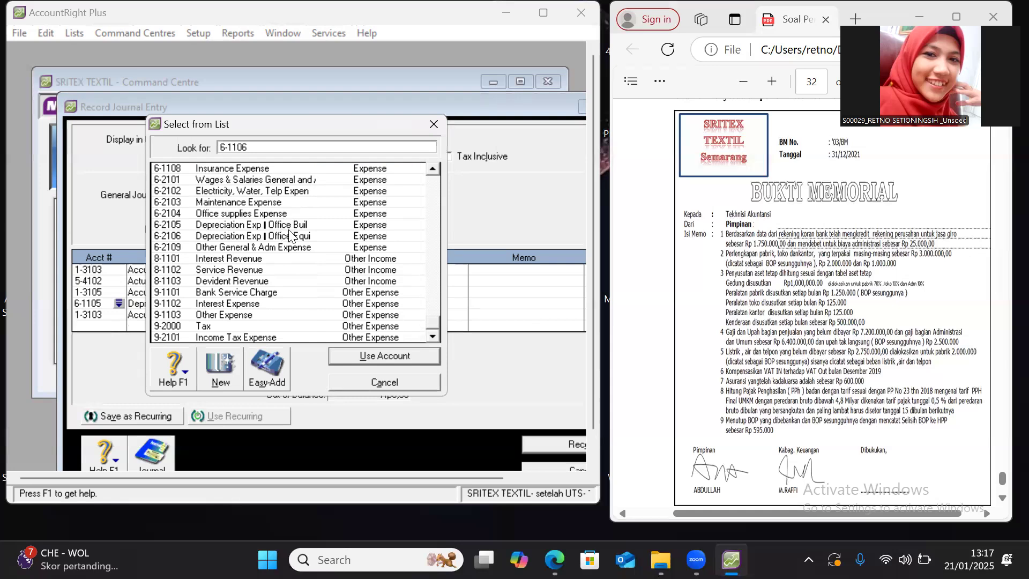
left_click(429, 131)
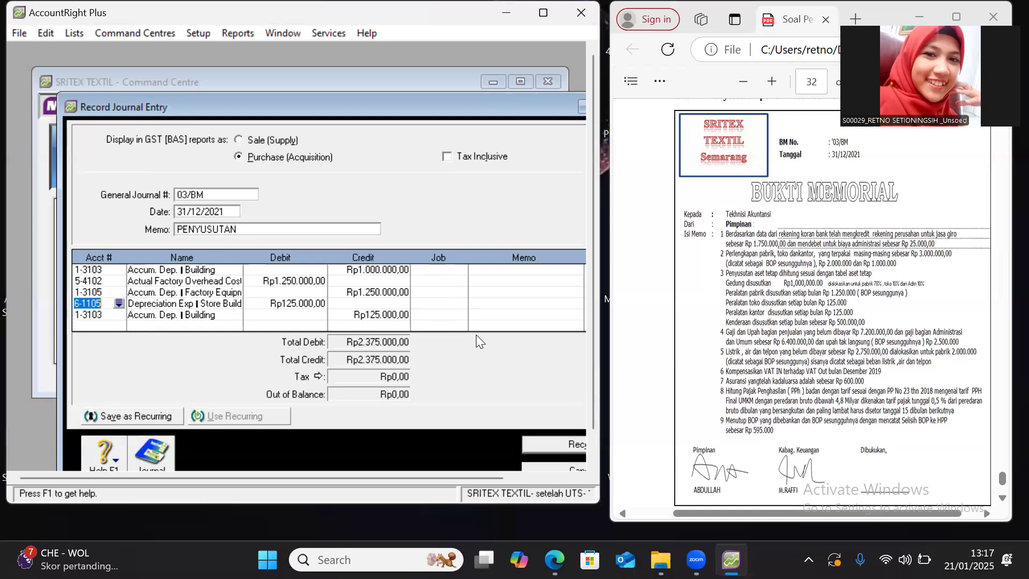
Add account 6-1106, the store depreciation expense, on the ninth line with a debit of Rp125.000
left_click(116, 324)
left_click(118, 324)
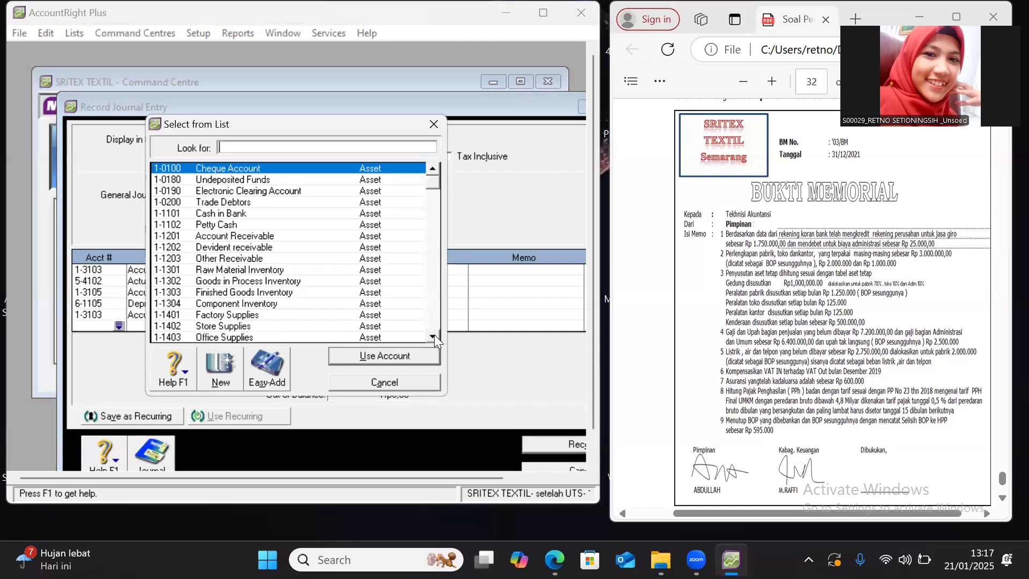
scroll(434, 336, "down", 4)
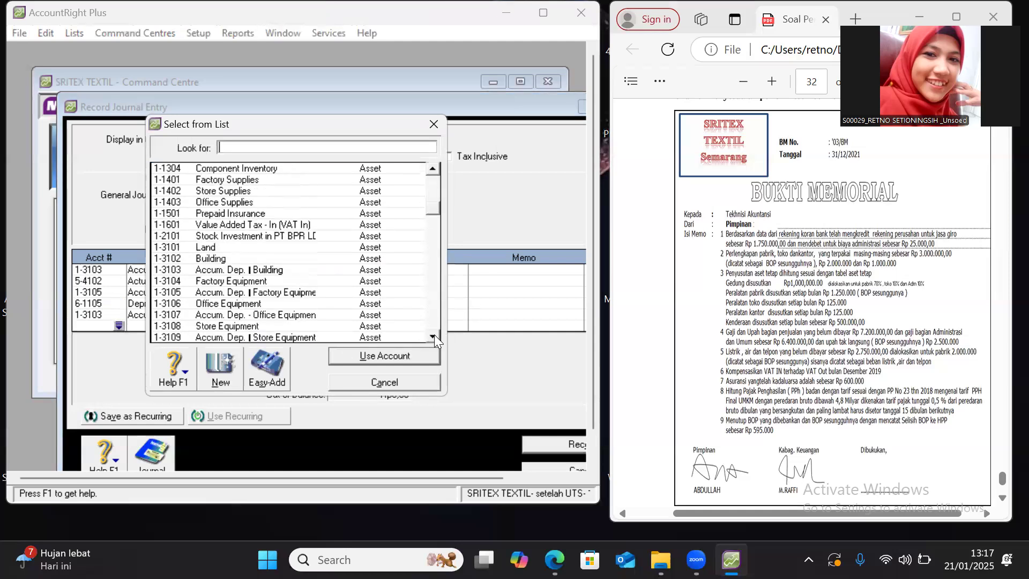
scroll(434, 336, "down", 5)
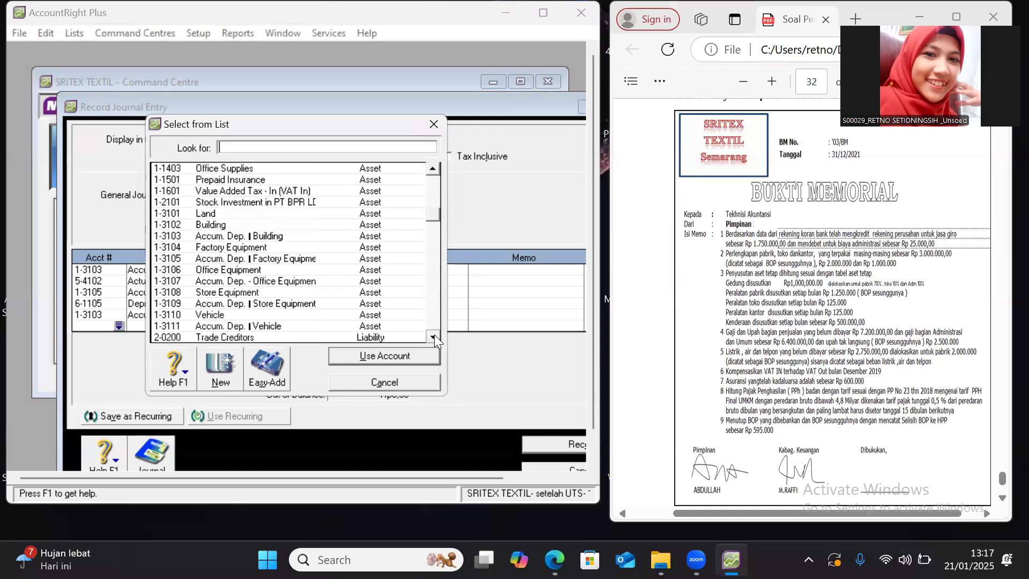
scroll(433, 335, "down", 9)
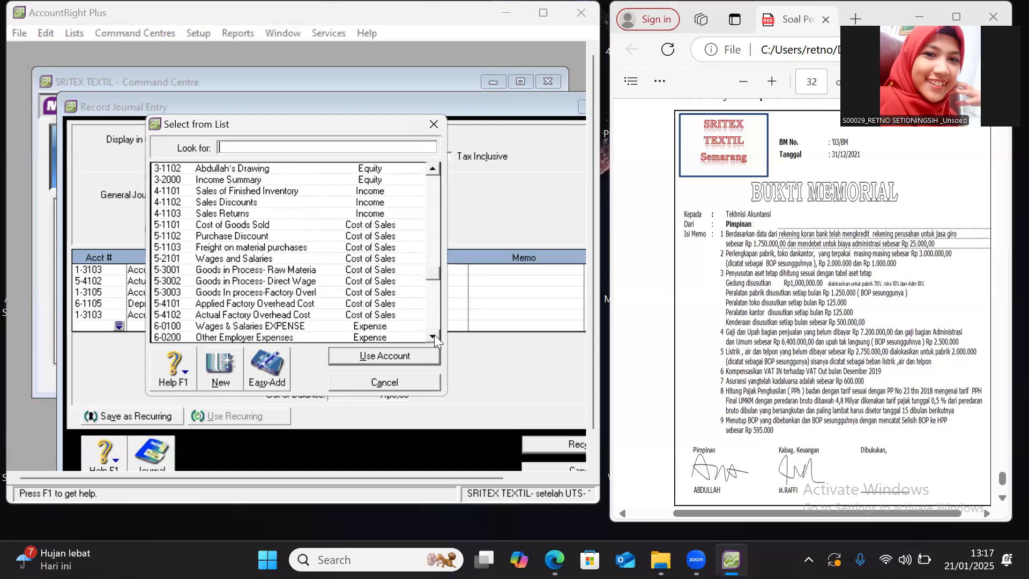
scroll(434, 334, "down", 1)
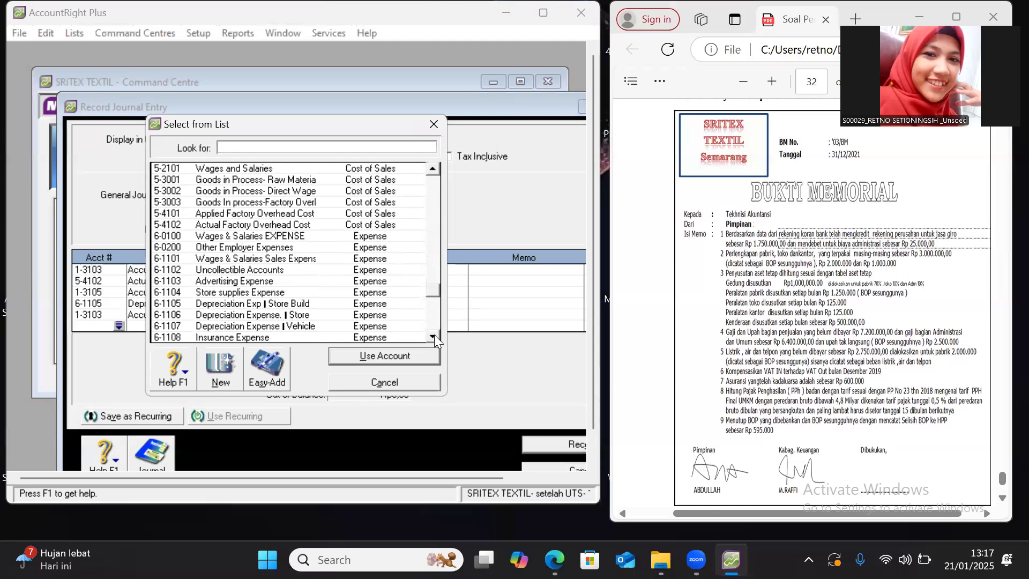
left_click(303, 316)
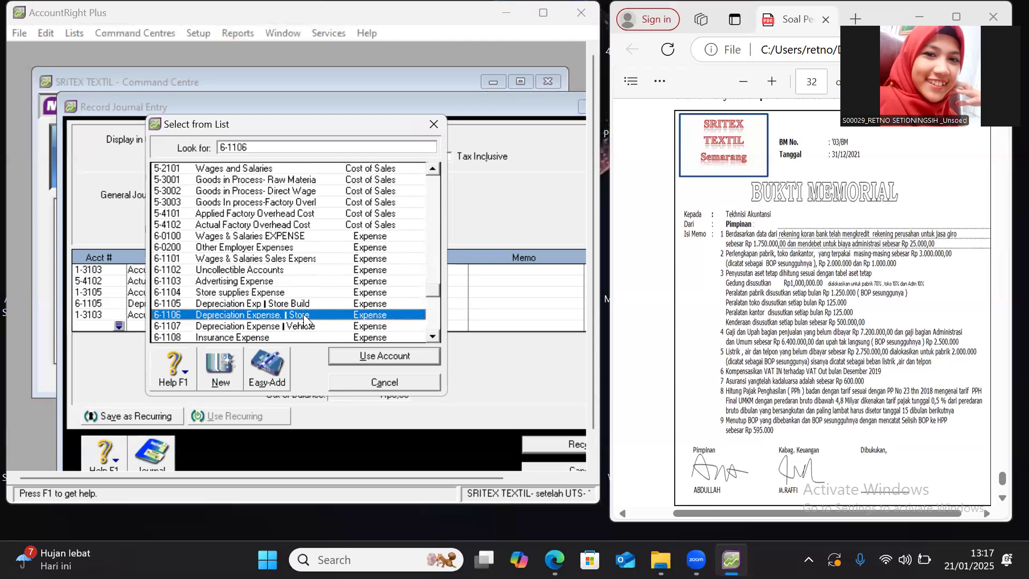
left_click(353, 356)
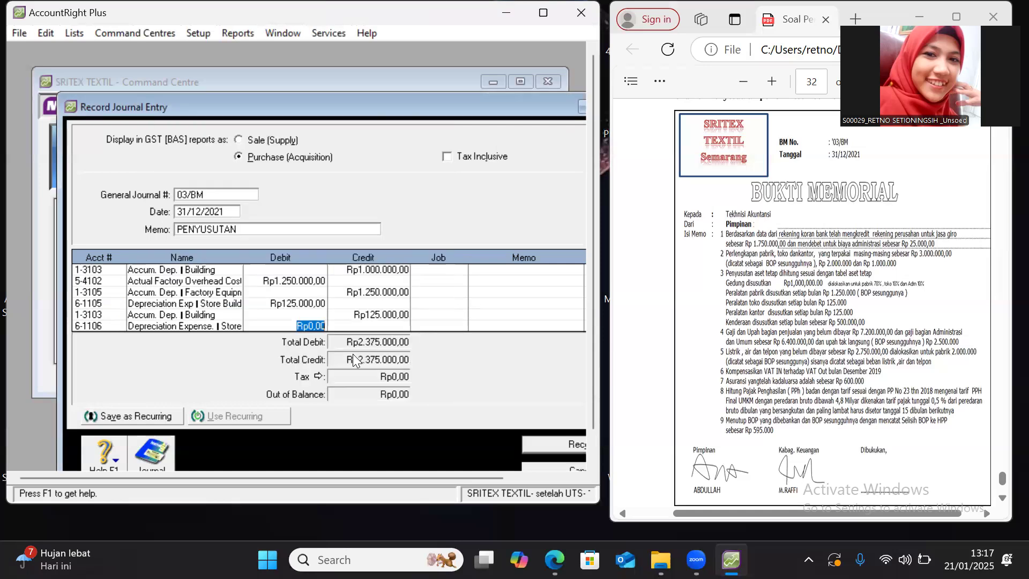
type("125.")
type("000")
key("Return")
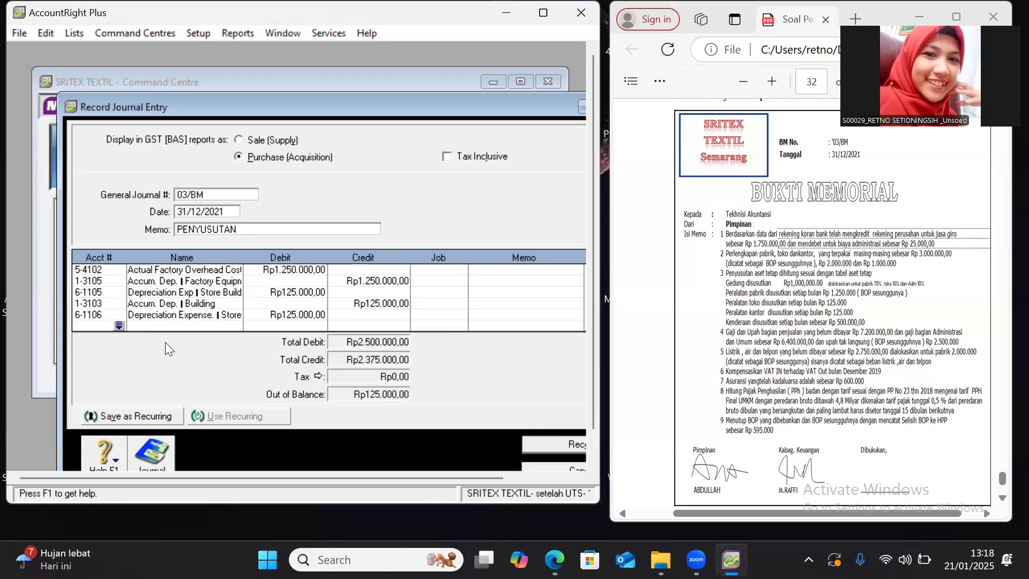
Add account 1-3109, the accumulated depreciation of store equipment, on the tenth line with a credit of Rp125.000
left_click(118, 326)
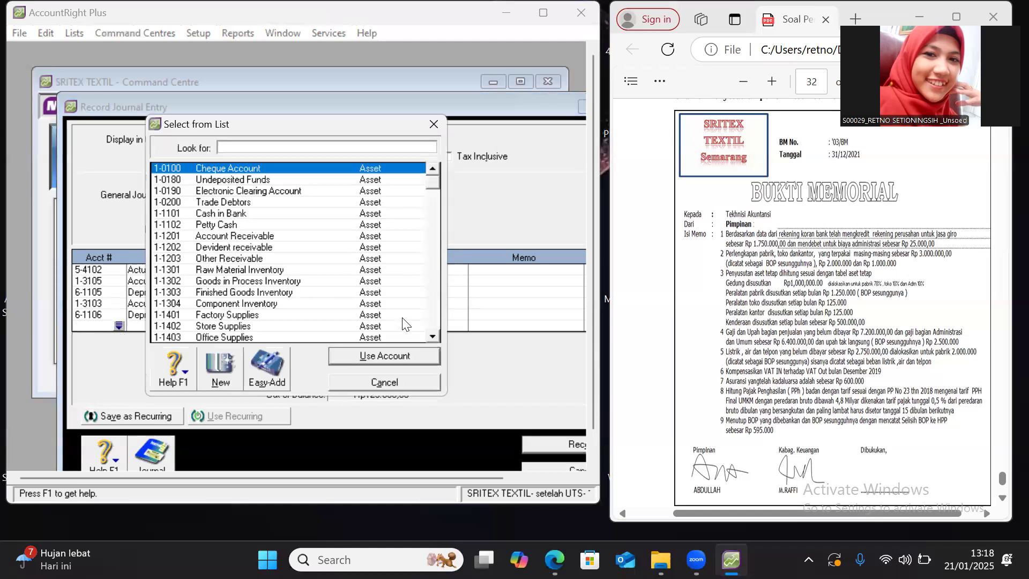
left_click(432, 336)
left_click(431, 335)
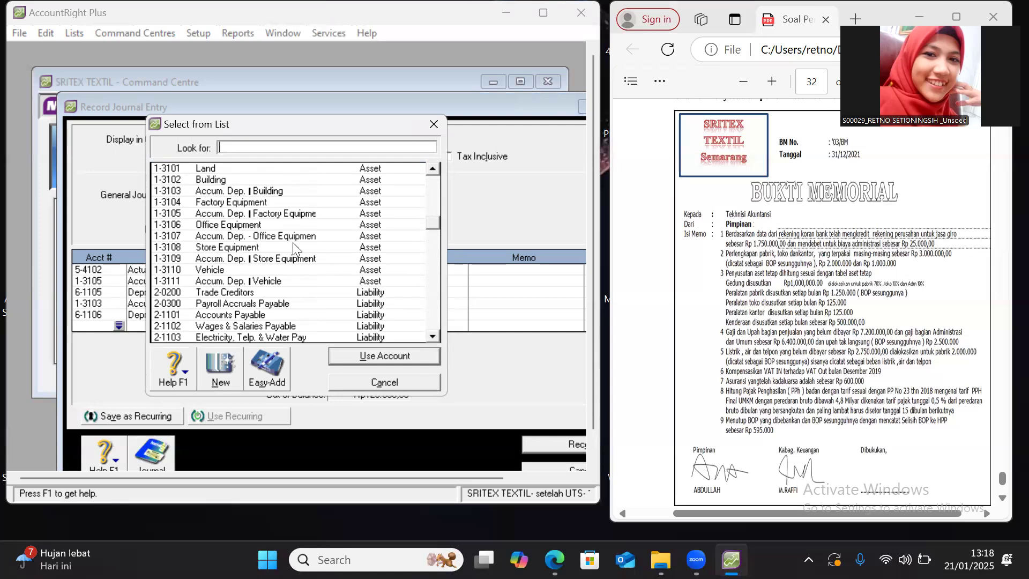
left_click(283, 262)
left_click(347, 353)
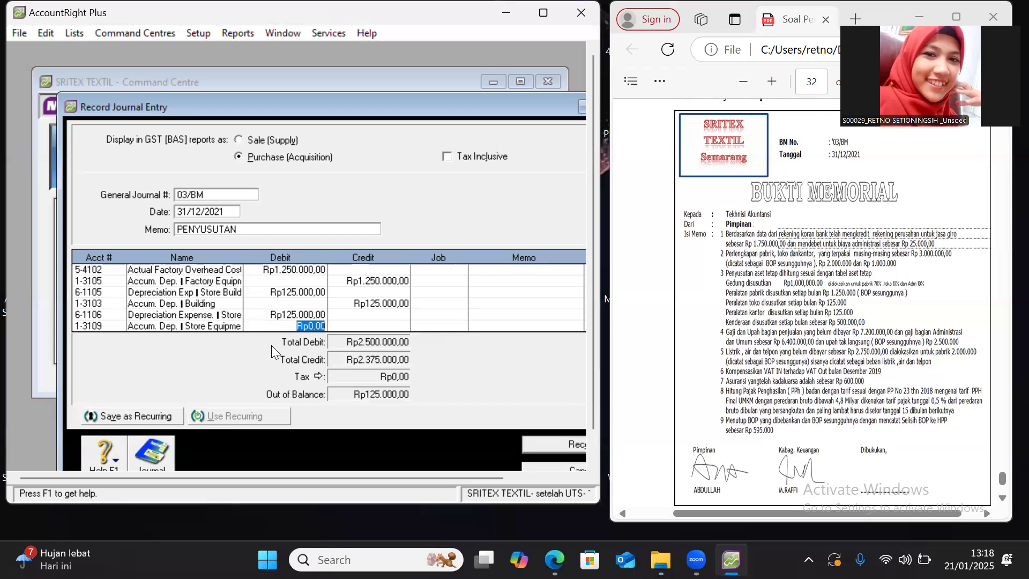
left_click(390, 322)
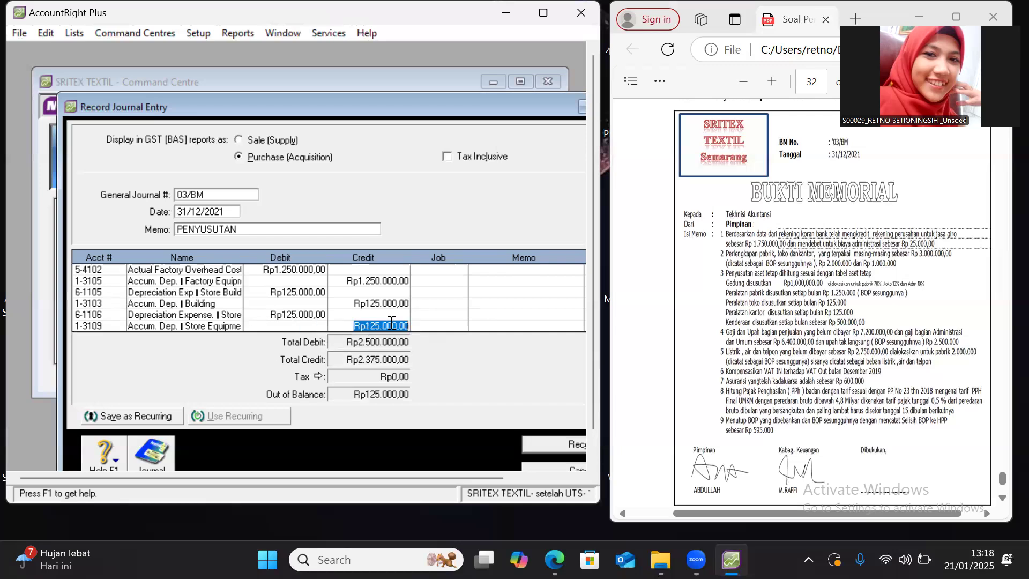
key("Return")
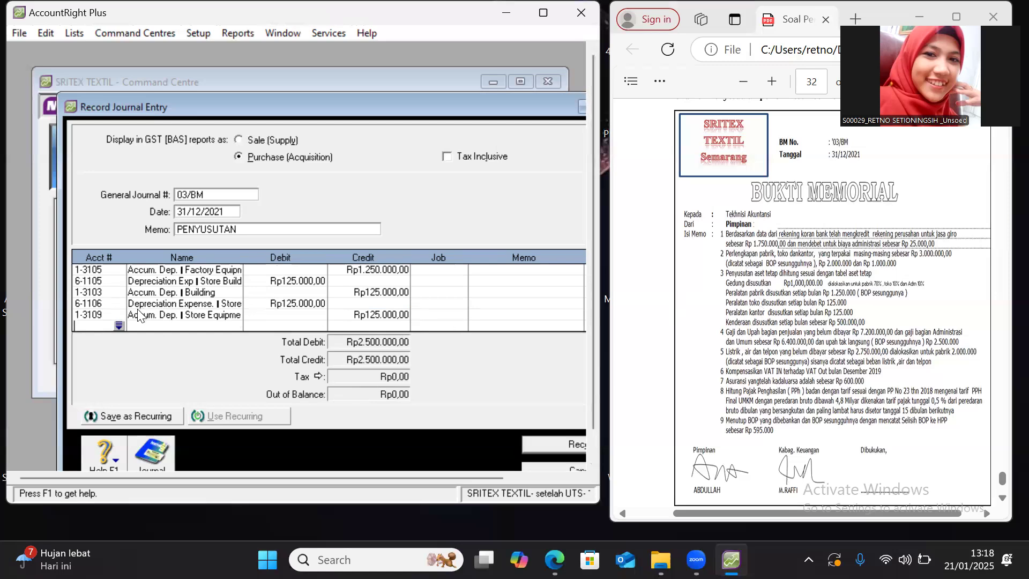
Add account 6-1107, the vehicle depreciation expense, on the eleventh line with a debit of Rp500.000
left_click(118, 325)
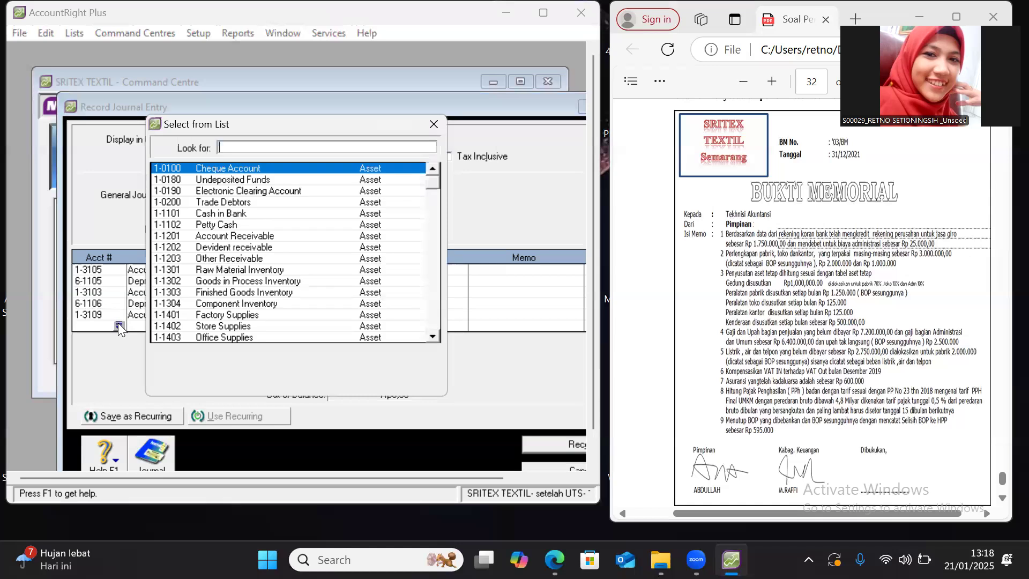
left_click(432, 336)
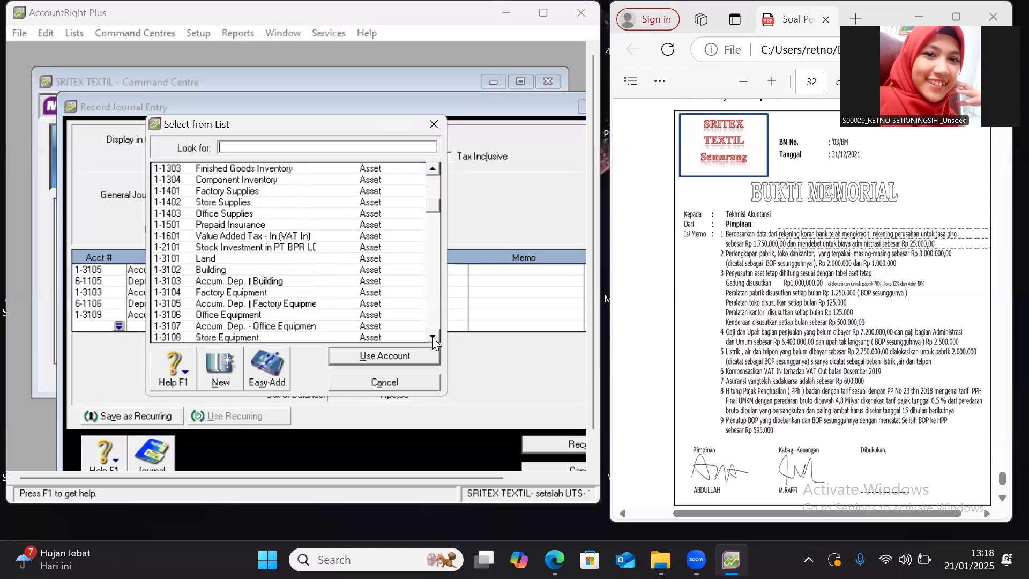
left_click(432, 336)
left_click(432, 336)
left_click(432, 336)
left_click(432, 337)
left_click(431, 337)
left_click(432, 337)
left_click(431, 336)
left_click(432, 337)
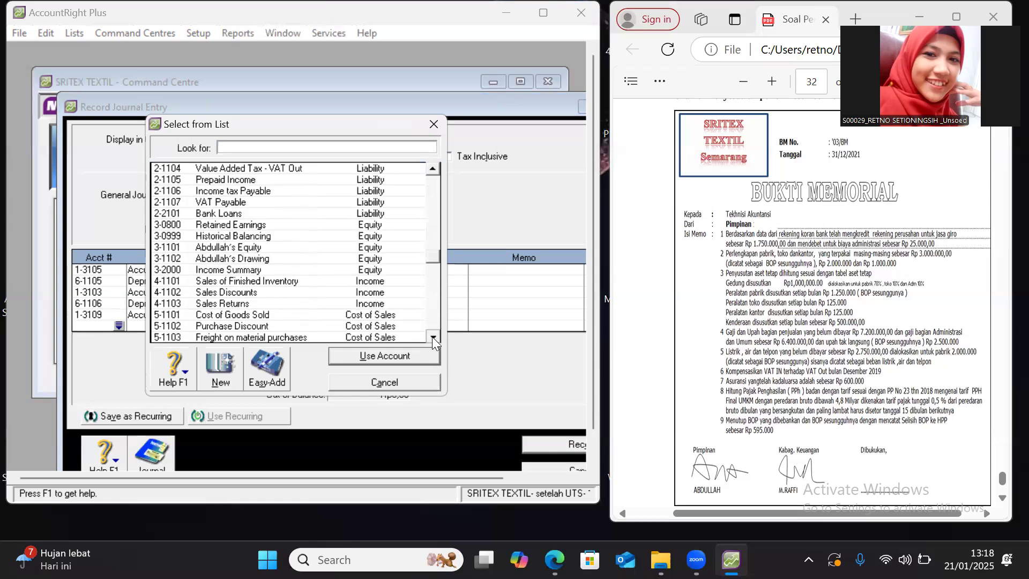
left_click(432, 336)
left_click(432, 337)
left_click(432, 336)
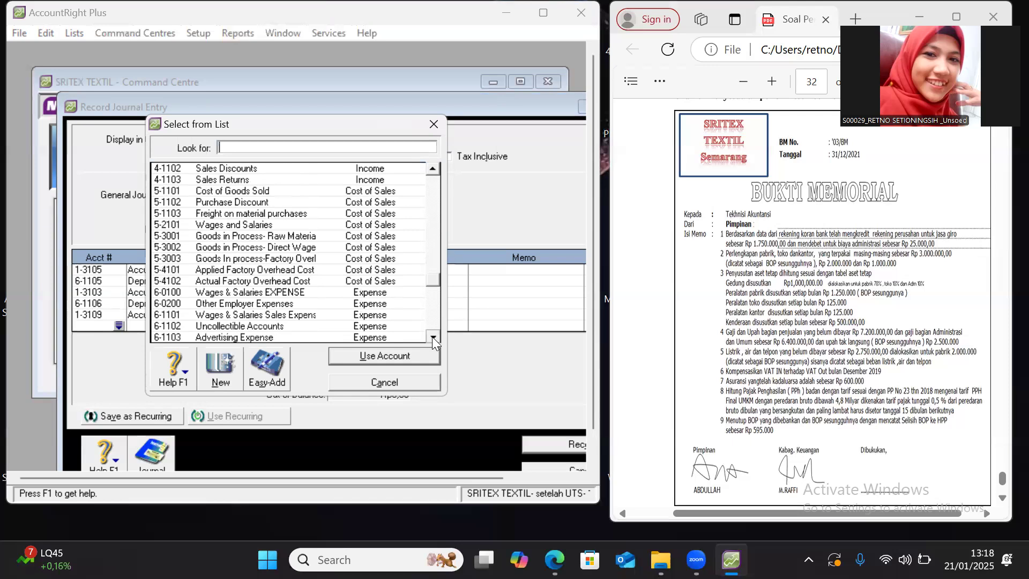
left_click(432, 336)
left_click(432, 336)
left_click(393, 336)
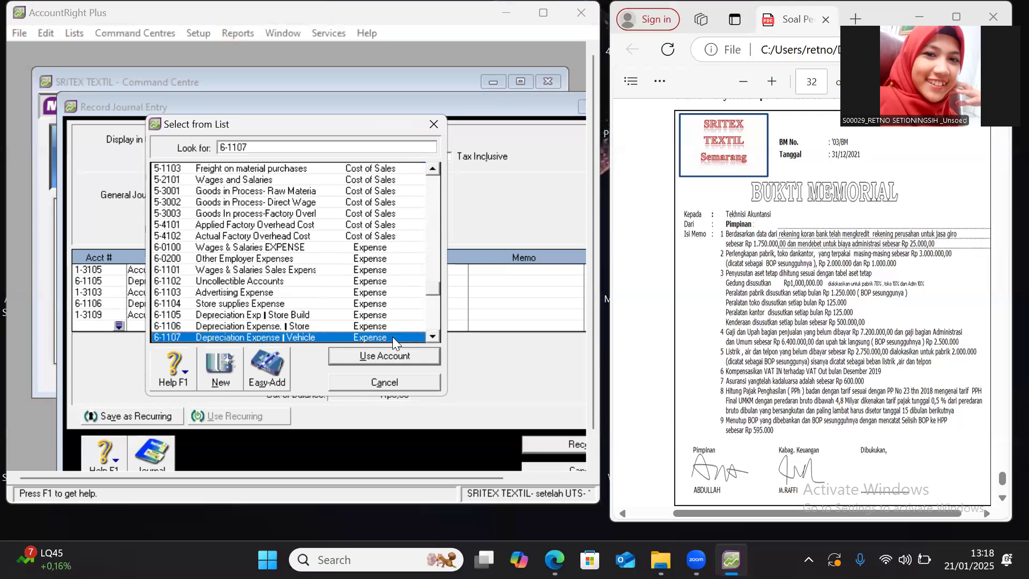
left_click(375, 358)
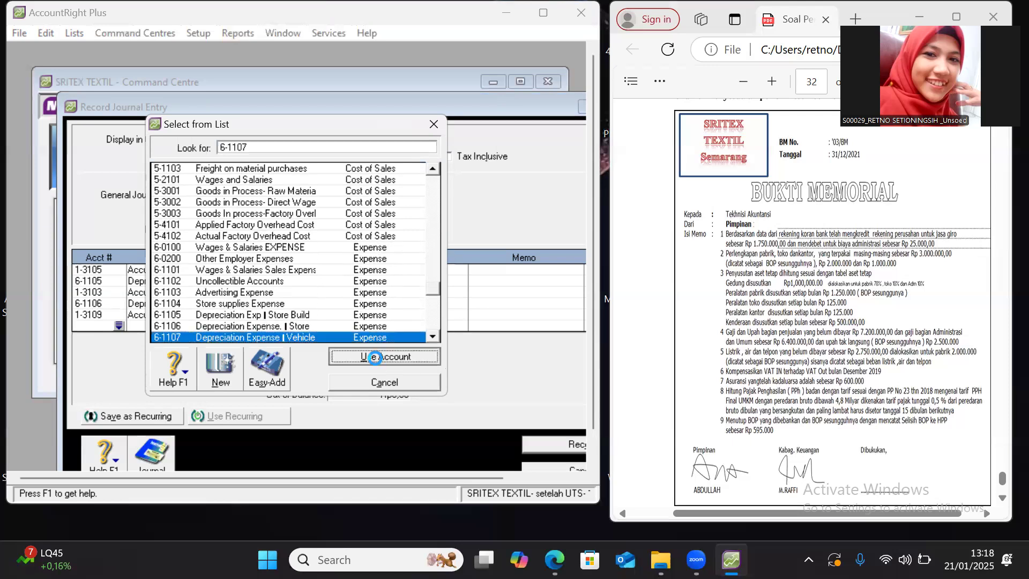
type("500000")
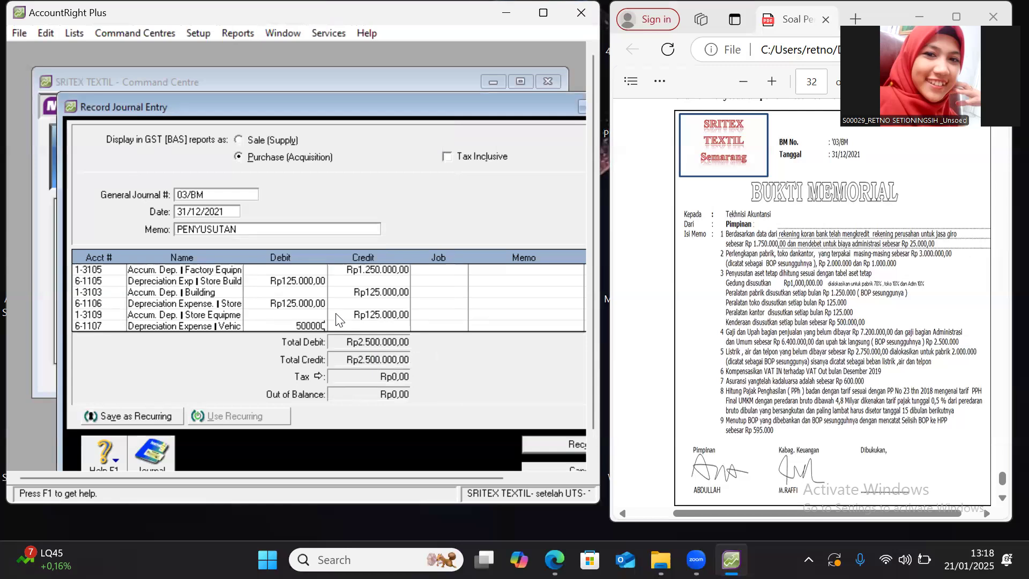
key("Return")
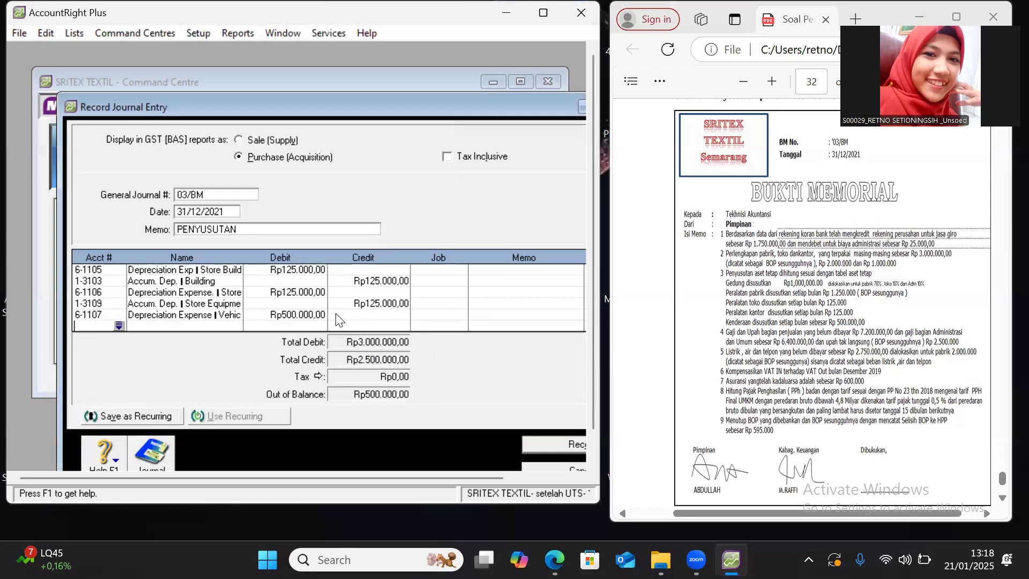
Add account 1-3111, the accumulated depreciation of vehicles, on the twelfth line with a credit of Rp500.000
left_click(119, 325)
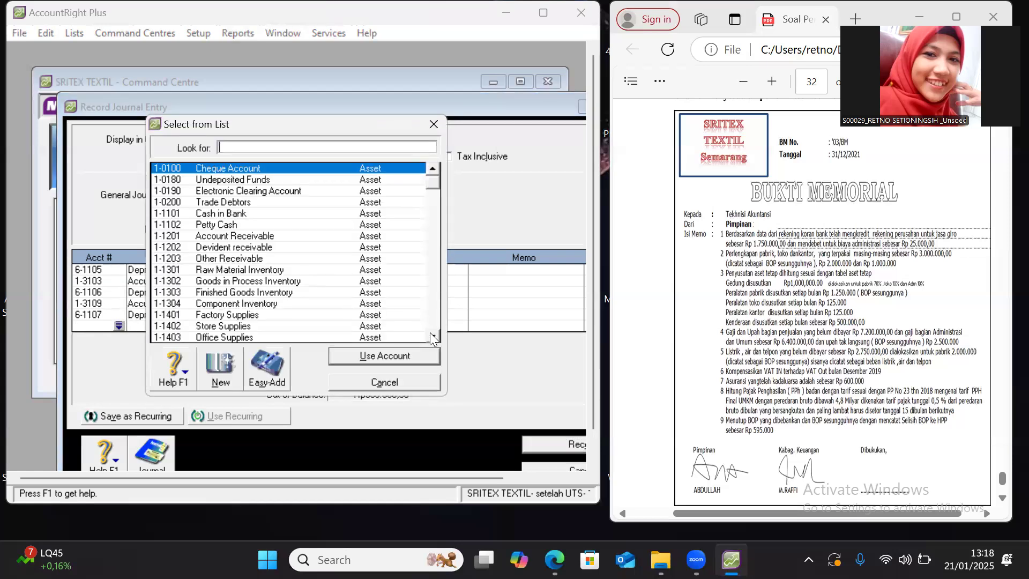
left_click(432, 335)
scroll(431, 334, "down", 8)
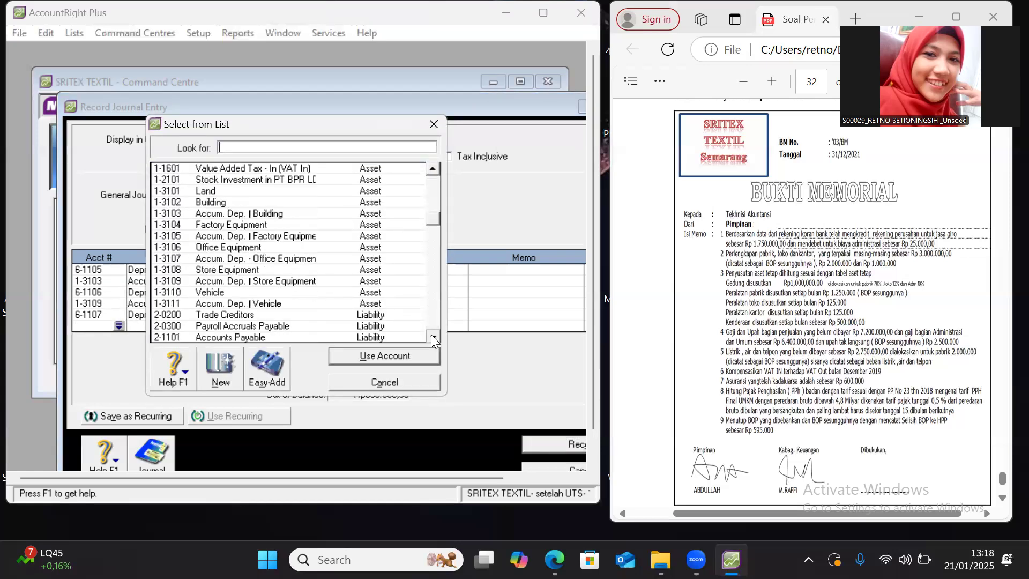
scroll(431, 334, "down", 3)
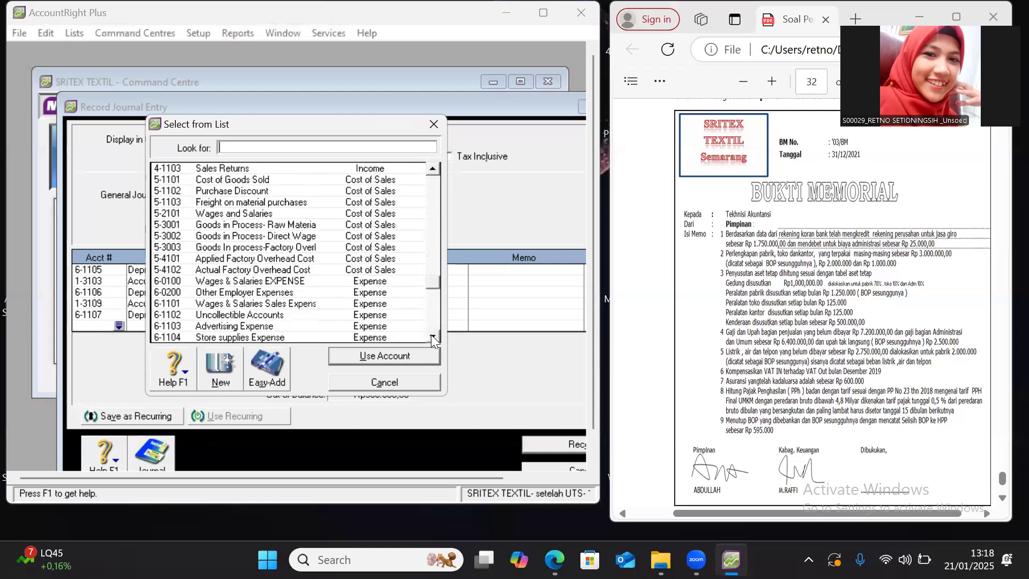
scroll(431, 334, "down", 5)
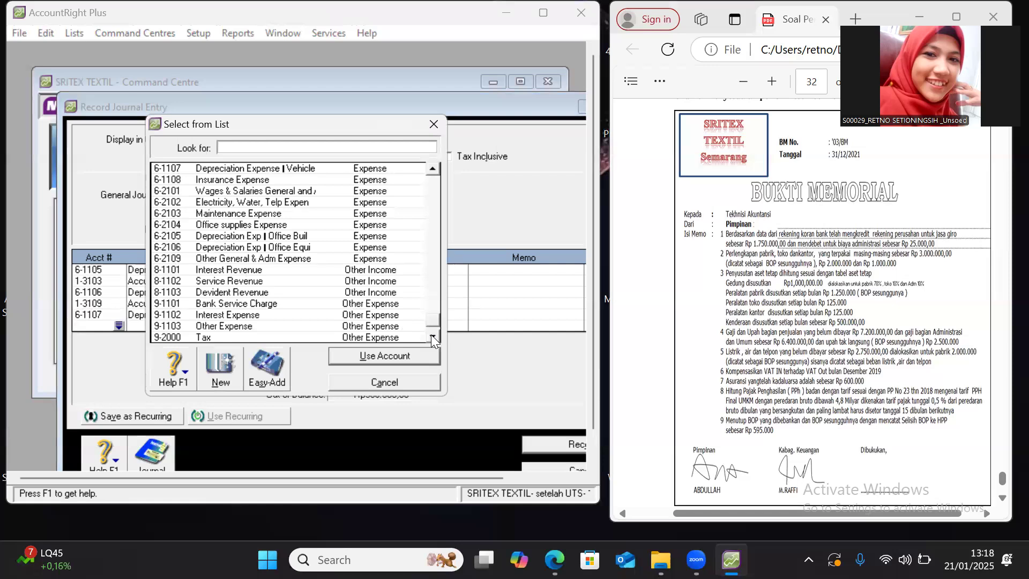
left_click(432, 336)
left_click_drag(432, 321, 432, 173)
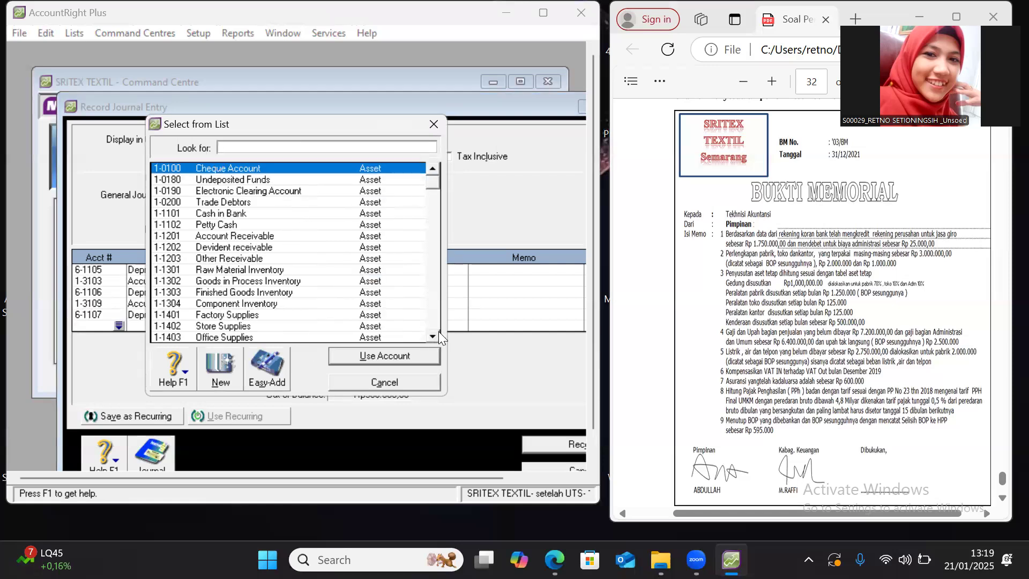
left_click_drag(435, 334, 439, 332)
left_click(299, 304)
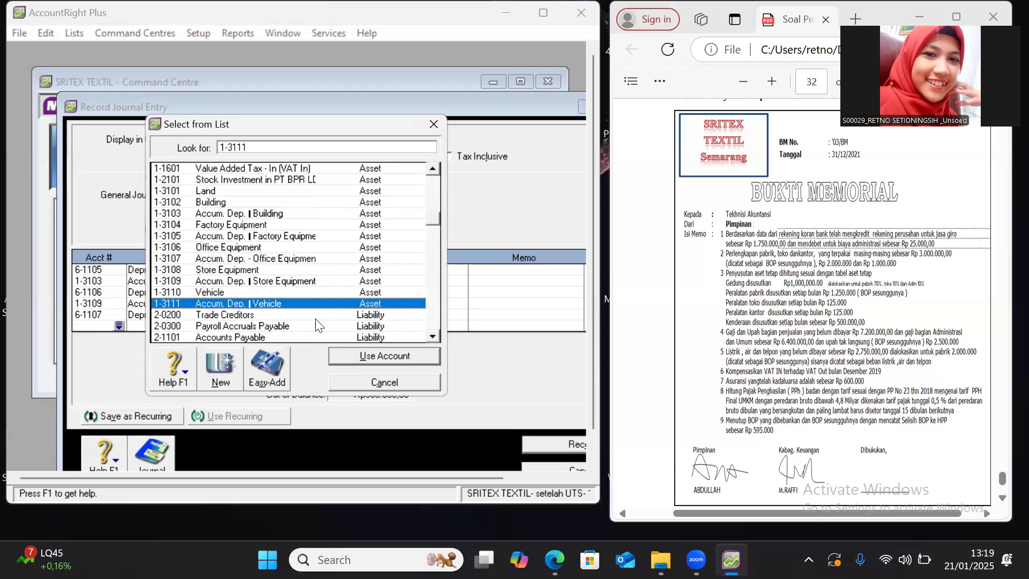
left_click(343, 349)
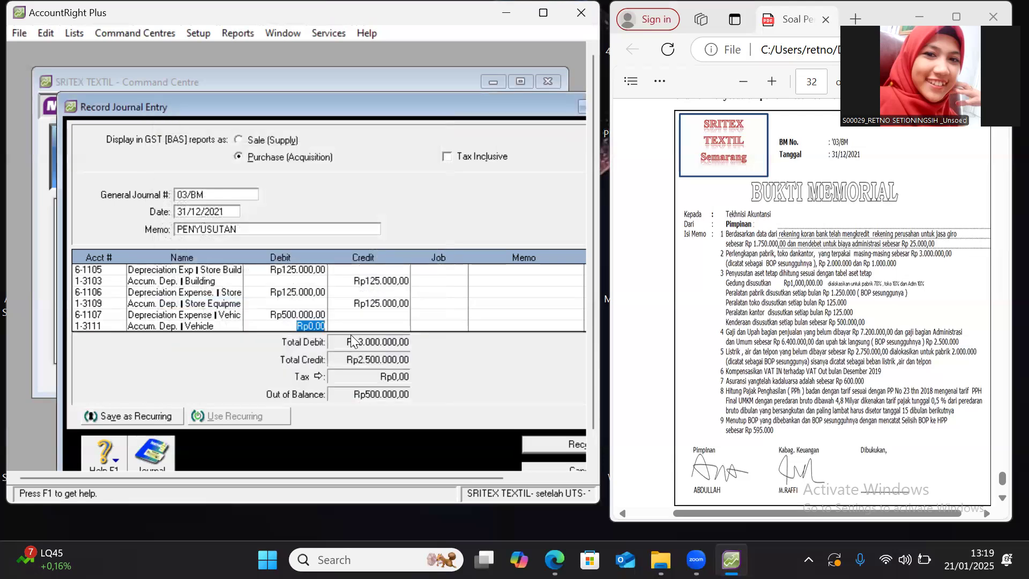
left_click(348, 322)
key("Return")
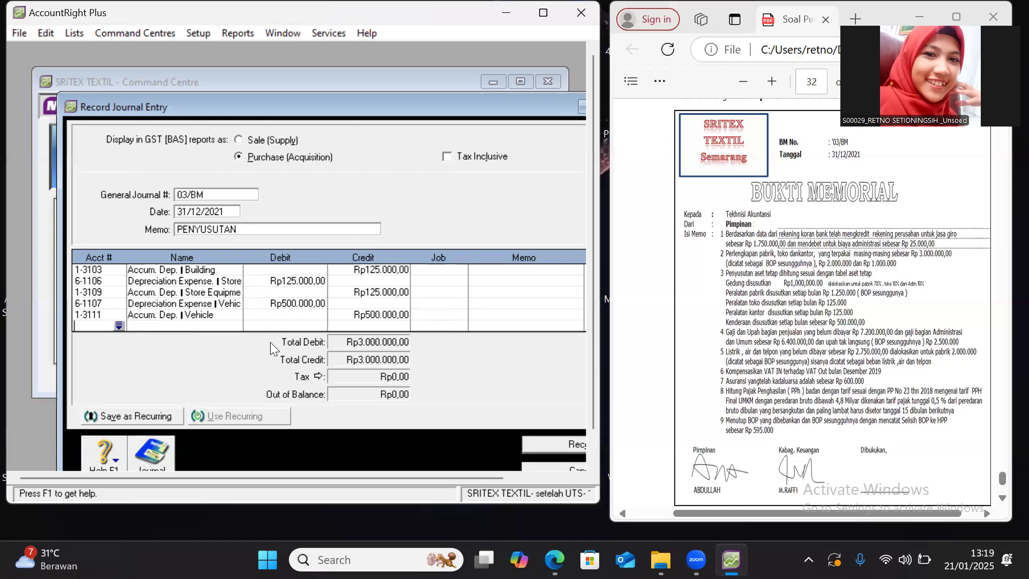
Add account 6-1101, the sales wages and salaries expense, on the thirteenth line with a debit of Rp7.200.000
left_click(118, 324)
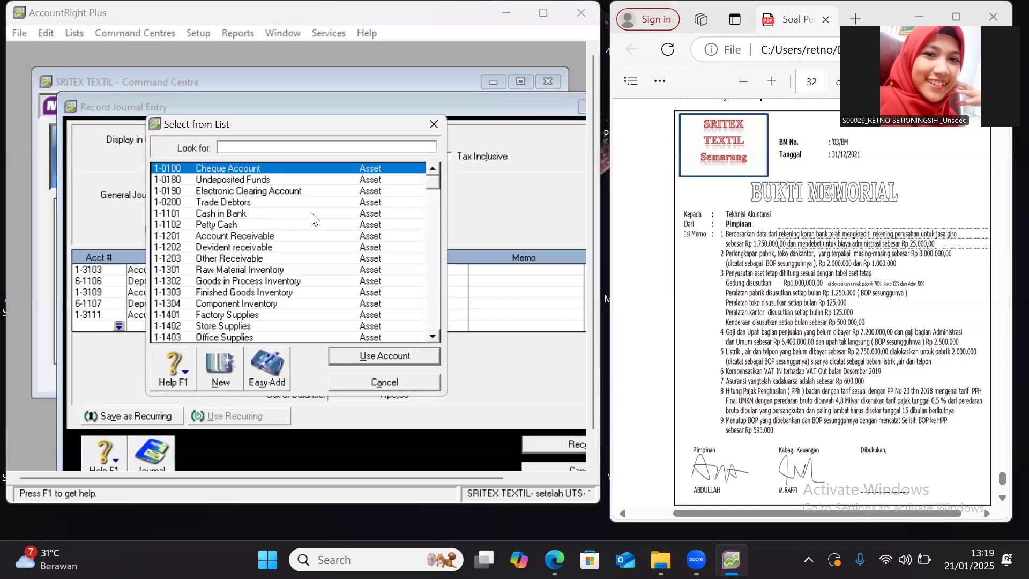
left_click(433, 335)
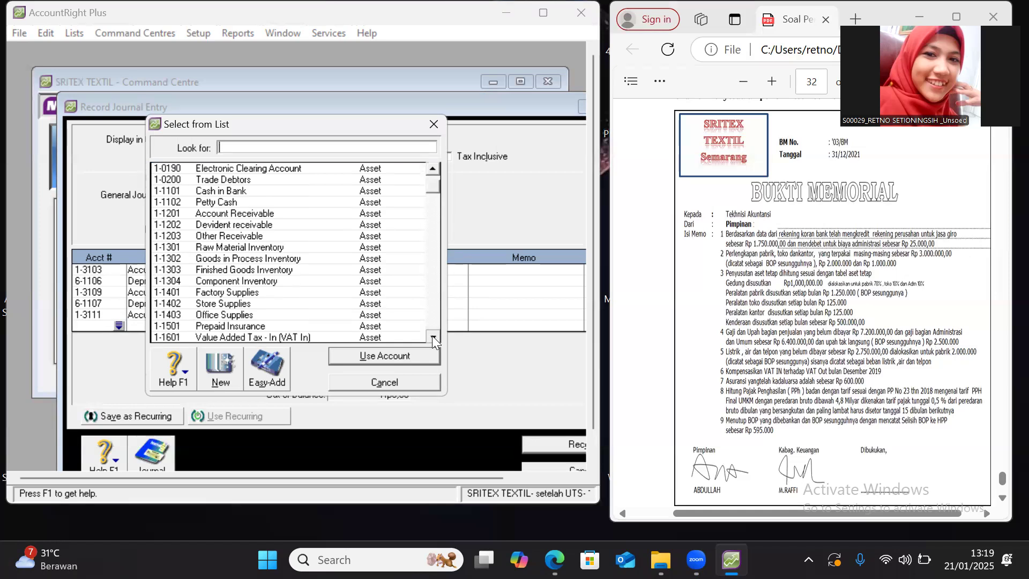
scroll(433, 335, "down", 2)
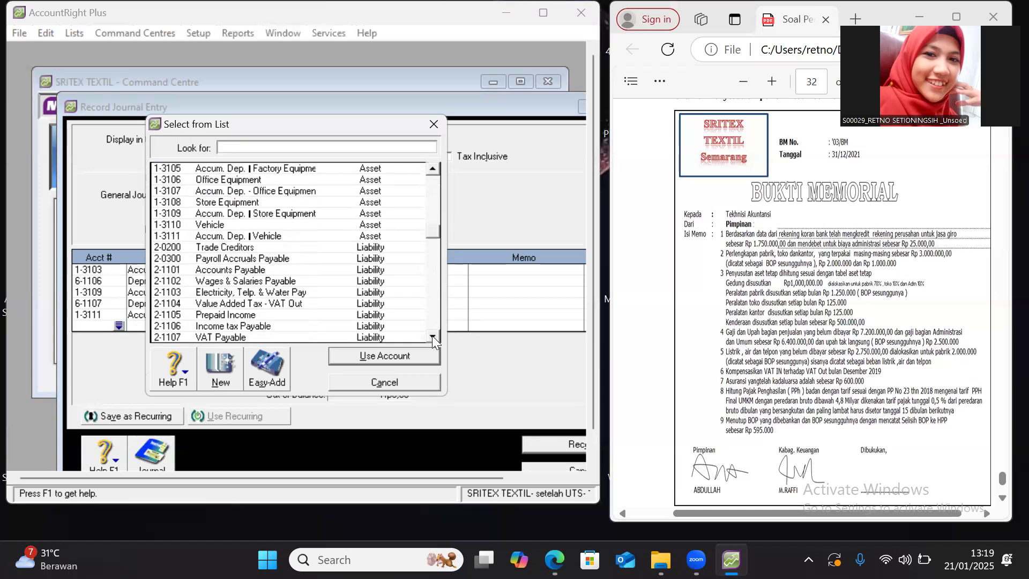
scroll(434, 333, "down", 3)
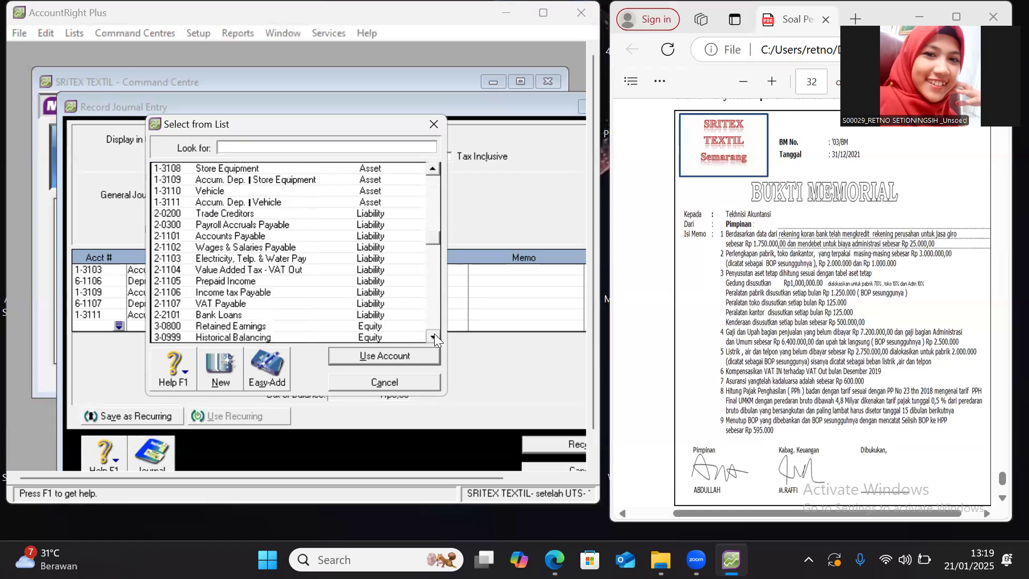
scroll(434, 333, "down", 3)
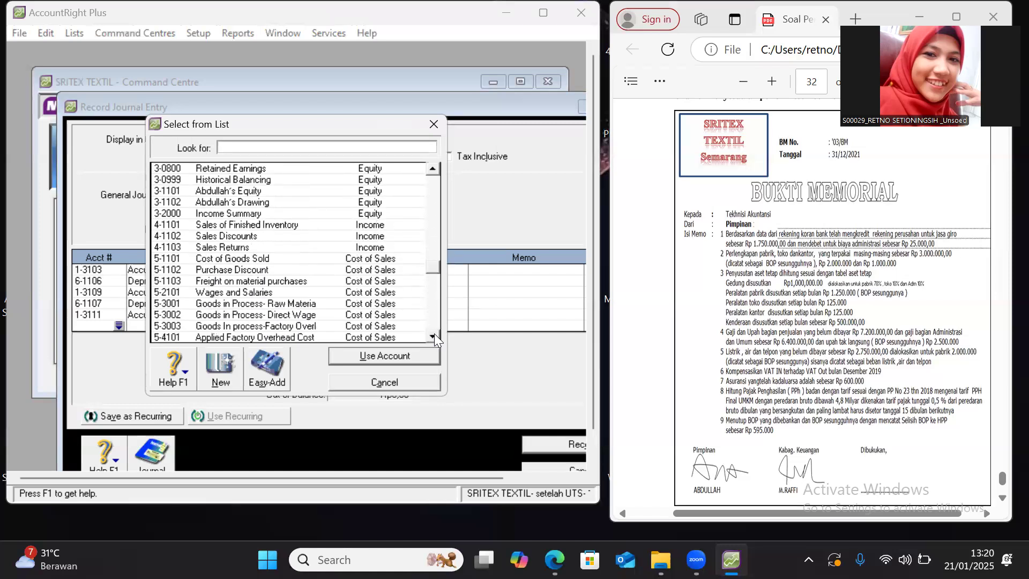
scroll(434, 334, "down", 3)
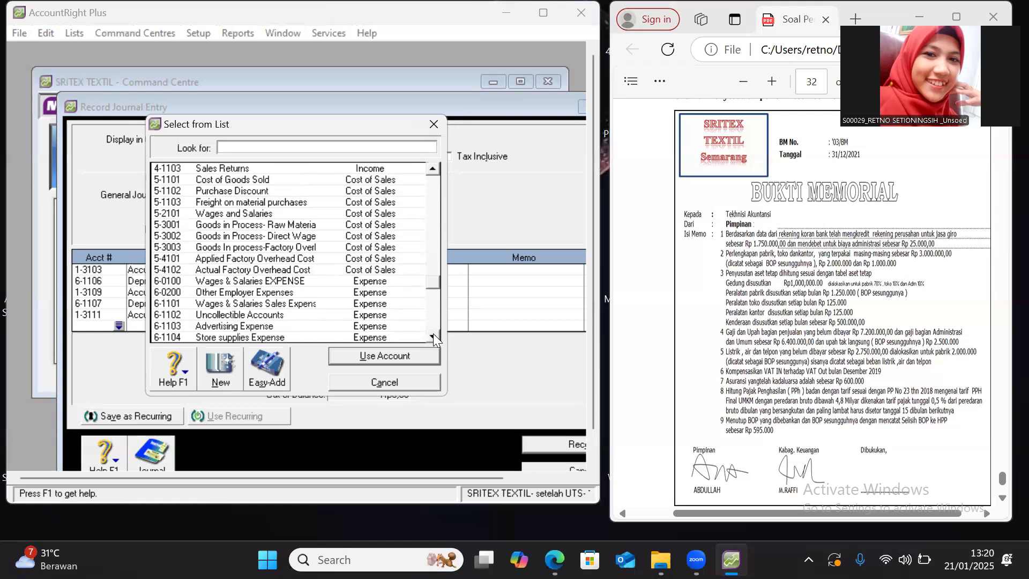
left_click(321, 304)
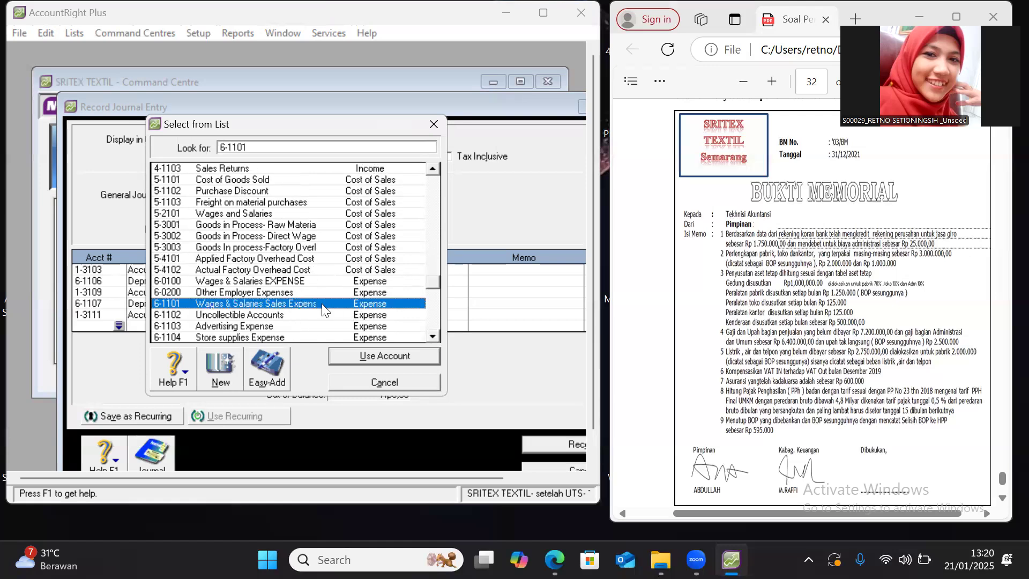
left_click(355, 354)
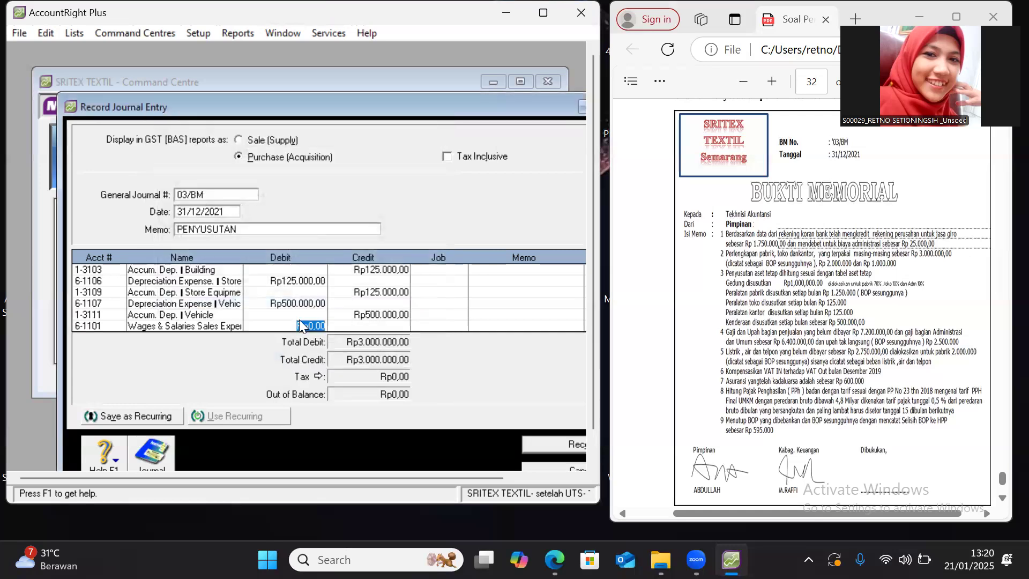
type("7.2")
type("00.000")
key("Return")
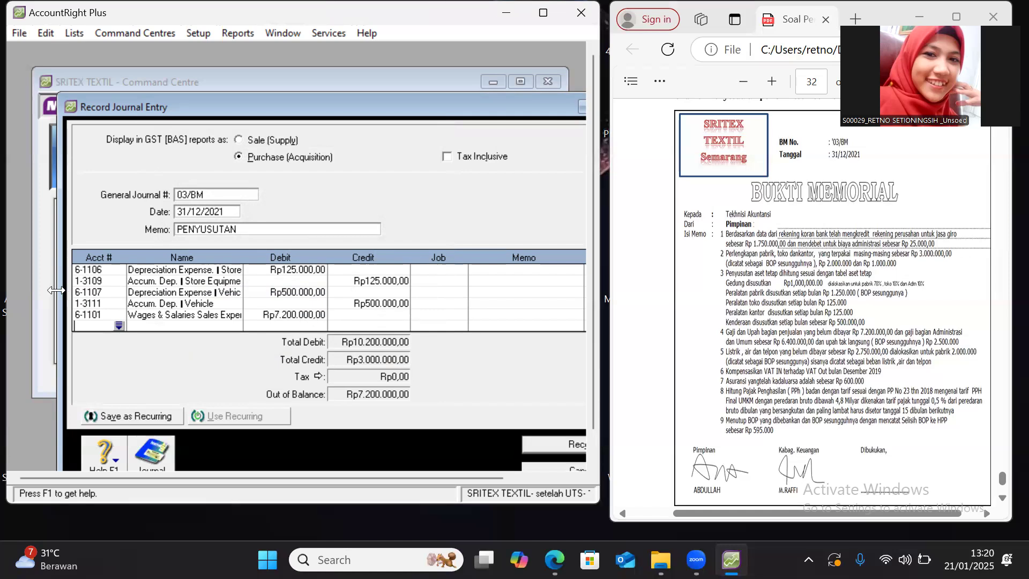
Add account 6-2101, the general and administrative wages and salaries expense, on the fourteenth line with a debit of Rp6.400.000
left_click(119, 324)
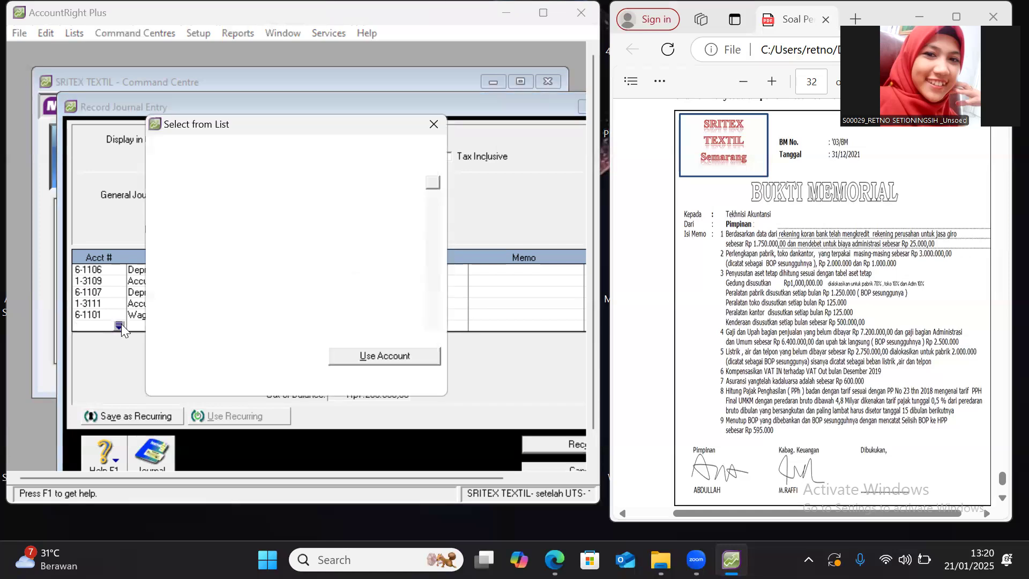
left_click(432, 337)
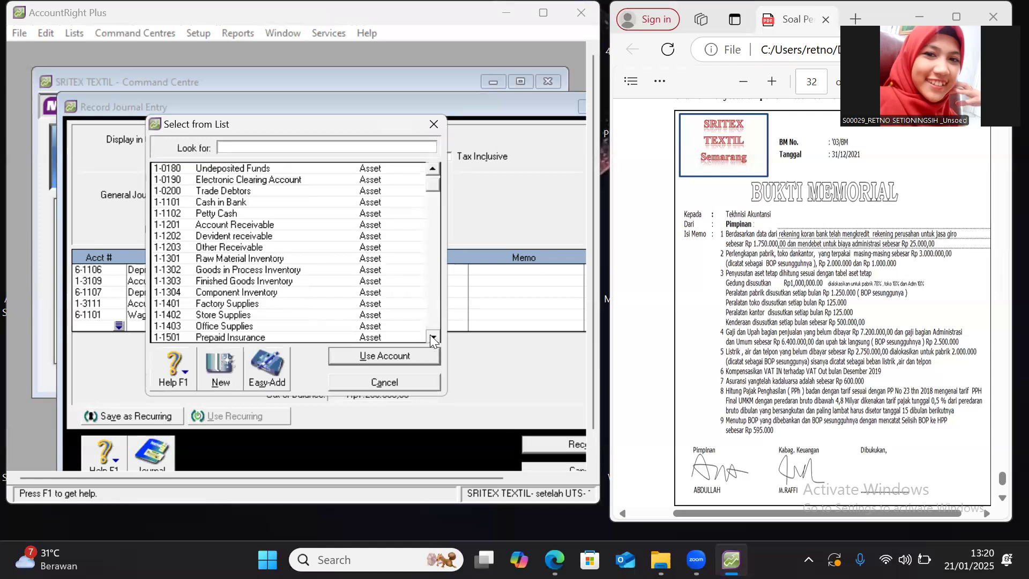
scroll(431, 338, "down", 7)
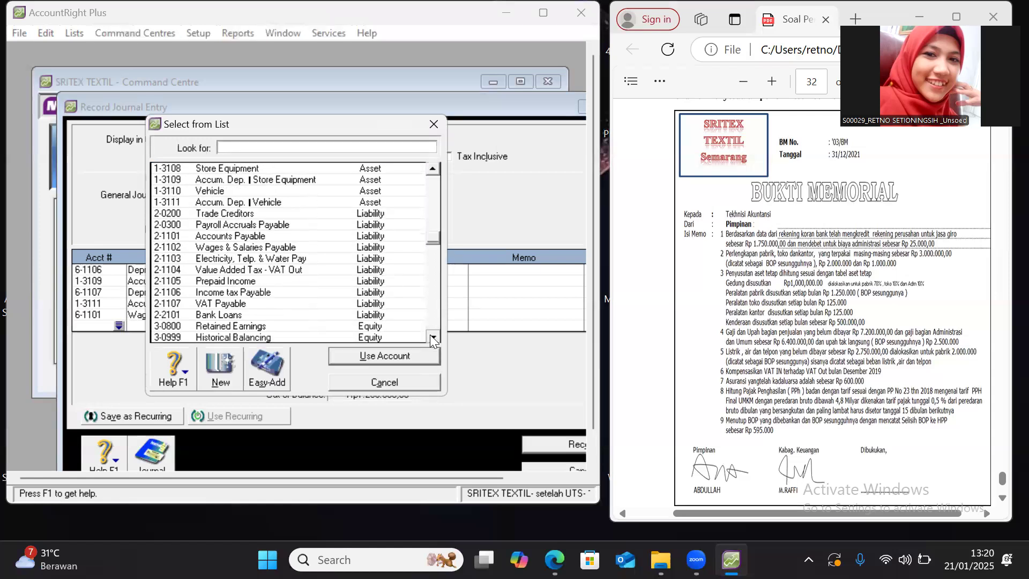
scroll(430, 336, "down", 7)
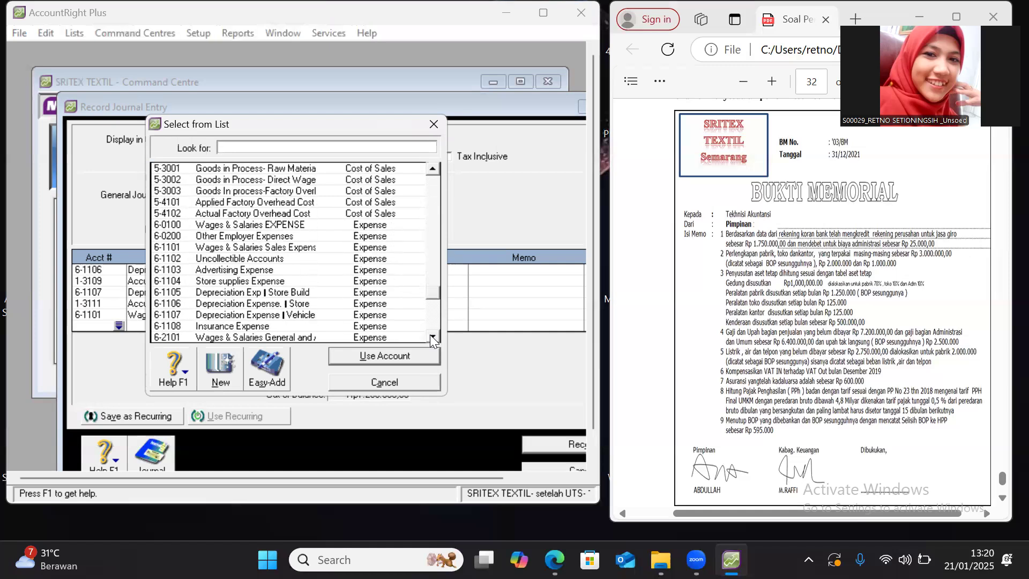
left_click(308, 337)
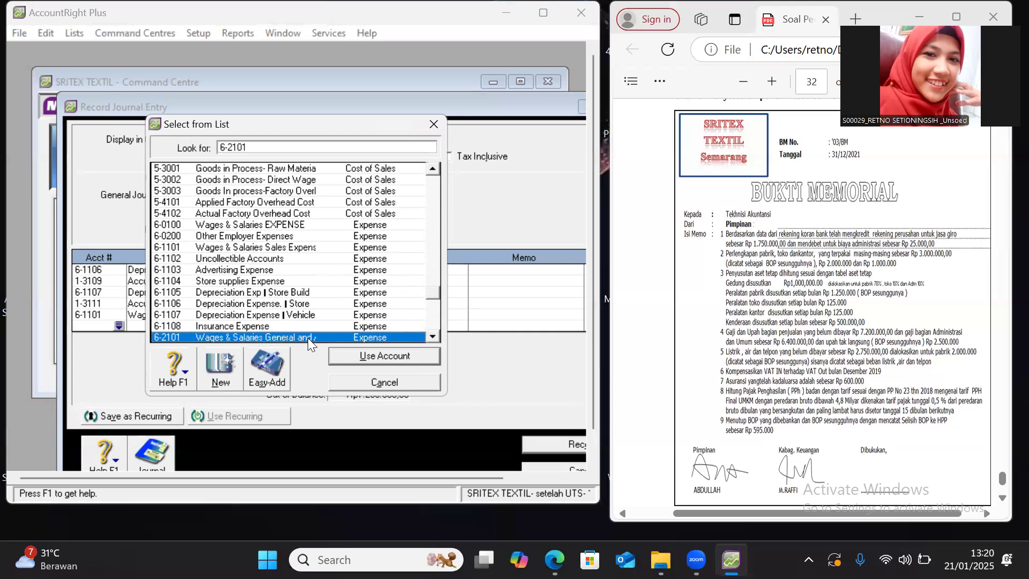
left_click(364, 355)
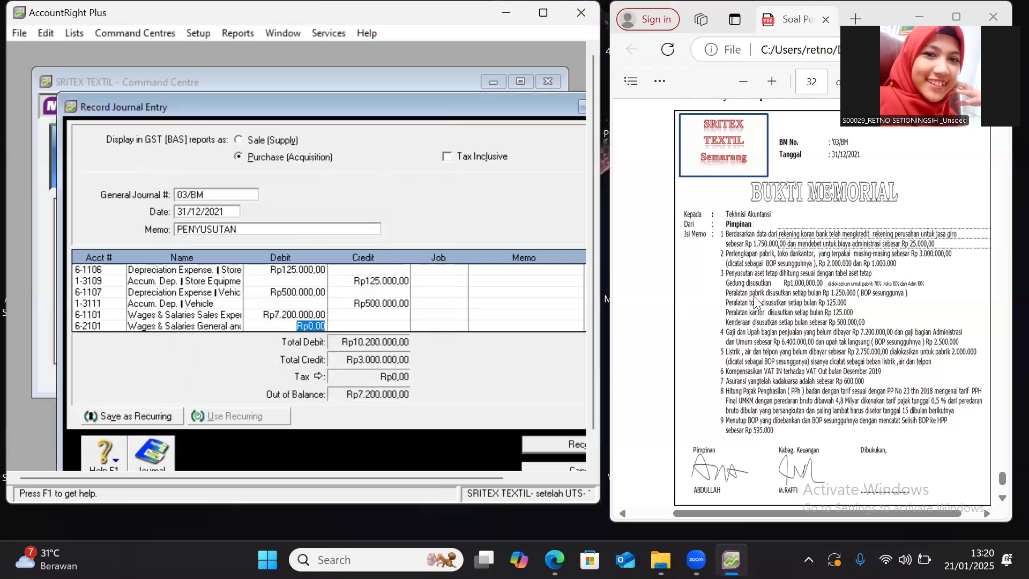
left_click(856, 337)
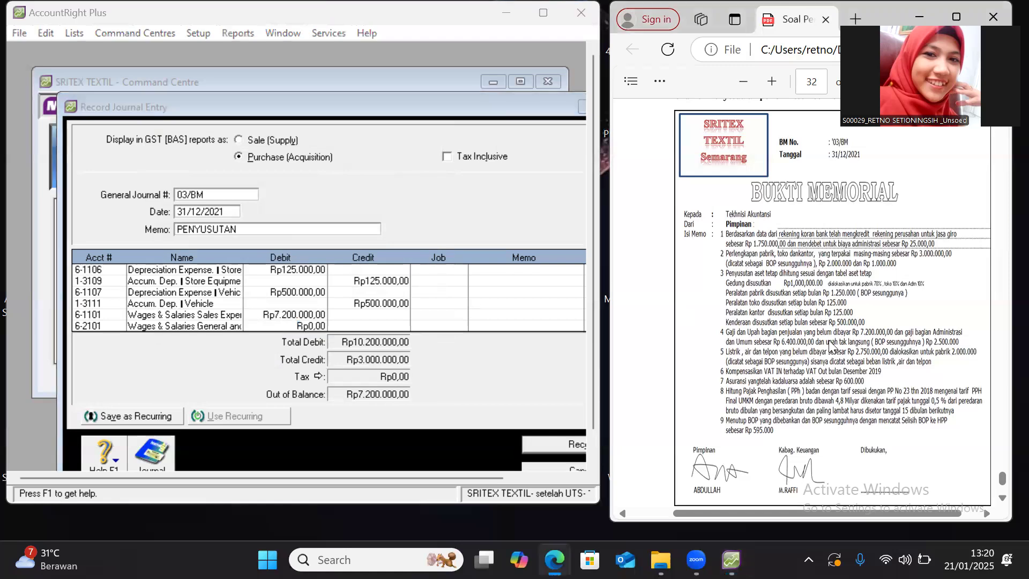
left_click(320, 325)
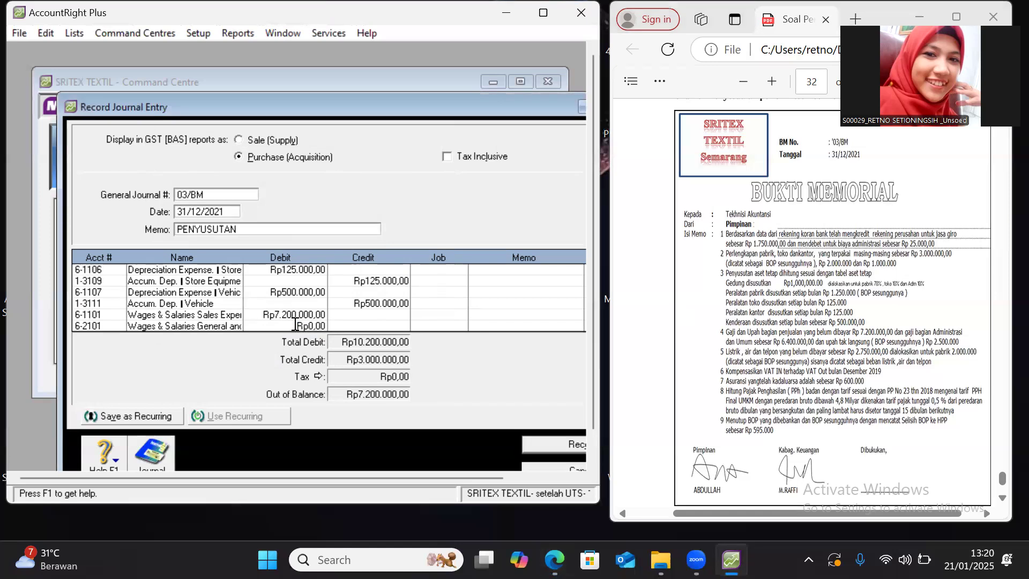
left_click_drag(296, 324, 326, 325)
type("6.400.000")
key("Return")
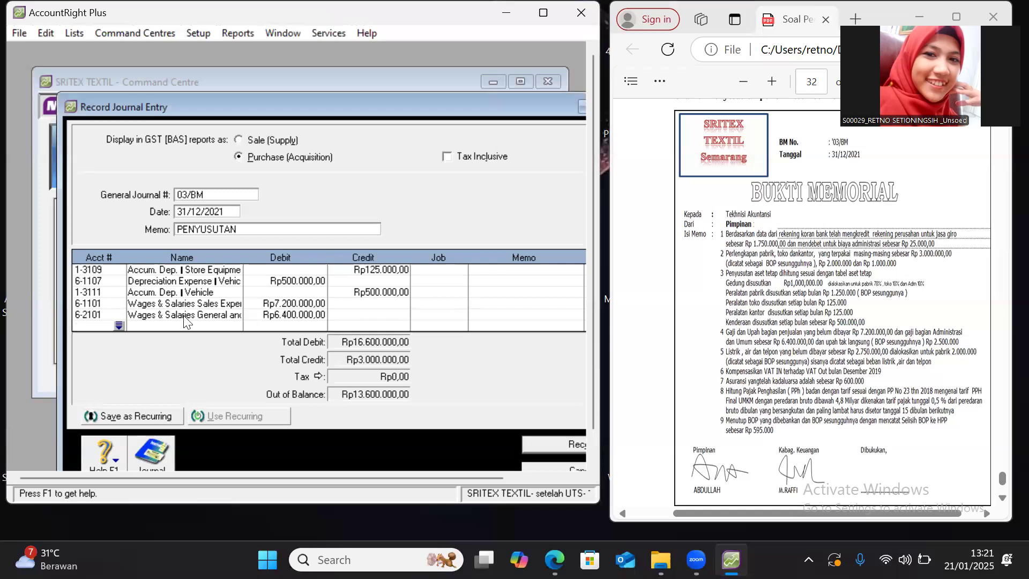
Add account 5-4102, the actual factory overhead cost, on the fifteenth line with a debit of Rp2.500.000
left_click(120, 326)
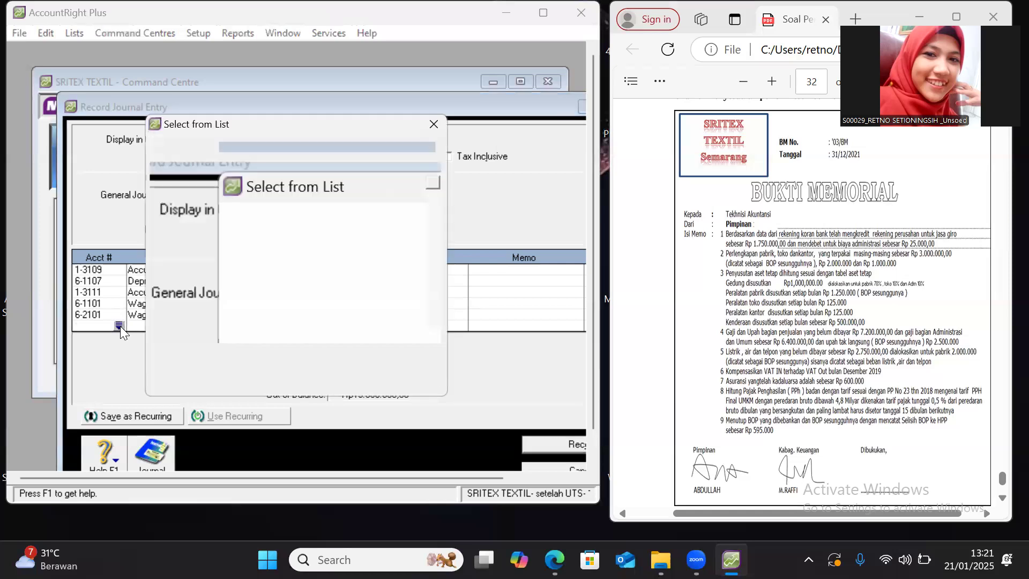
left_click(434, 336)
left_click(434, 336)
left_click_drag(434, 336, 434, 337)
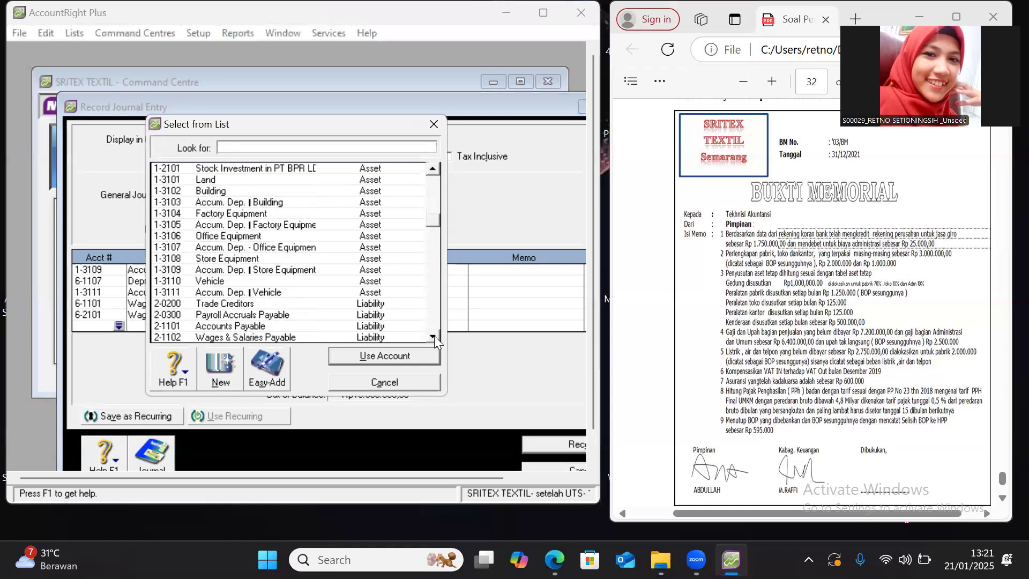
left_click(434, 335)
double_click(434, 336)
double_click(434, 336)
left_click_drag(434, 336, 434, 335)
left_click(434, 335)
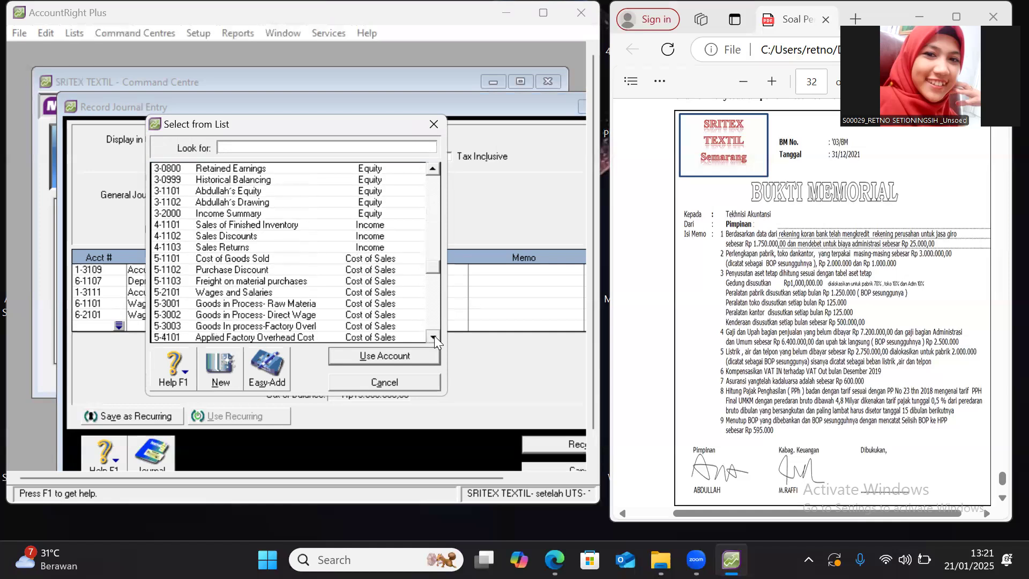
left_click(434, 335)
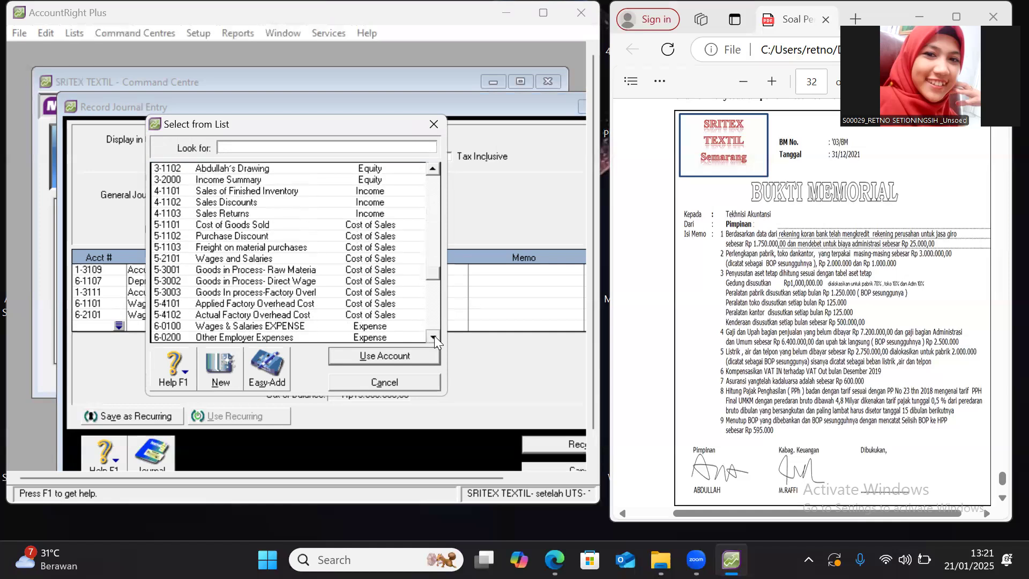
left_click(276, 314)
left_click(341, 355)
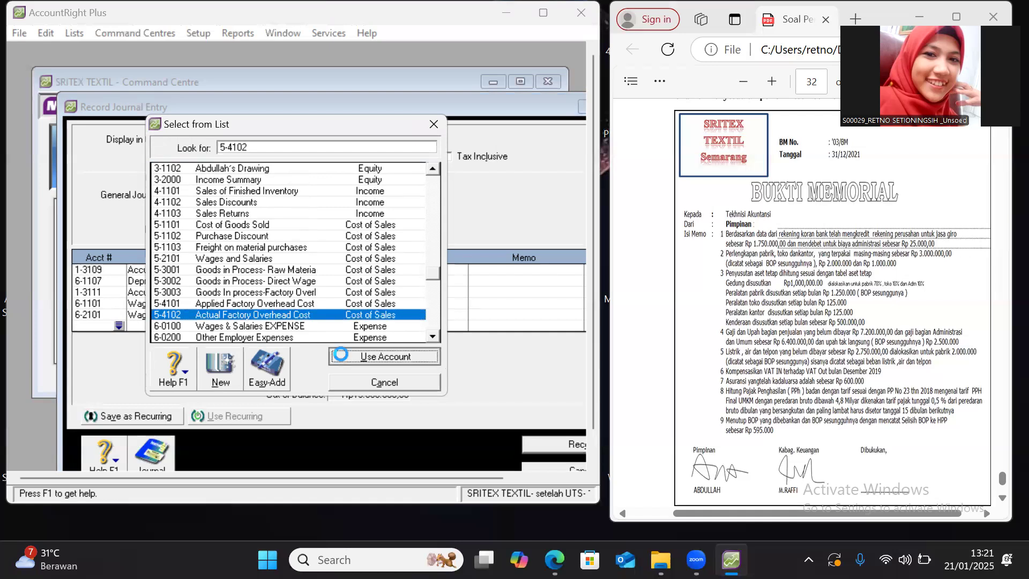
type("2.500.000")
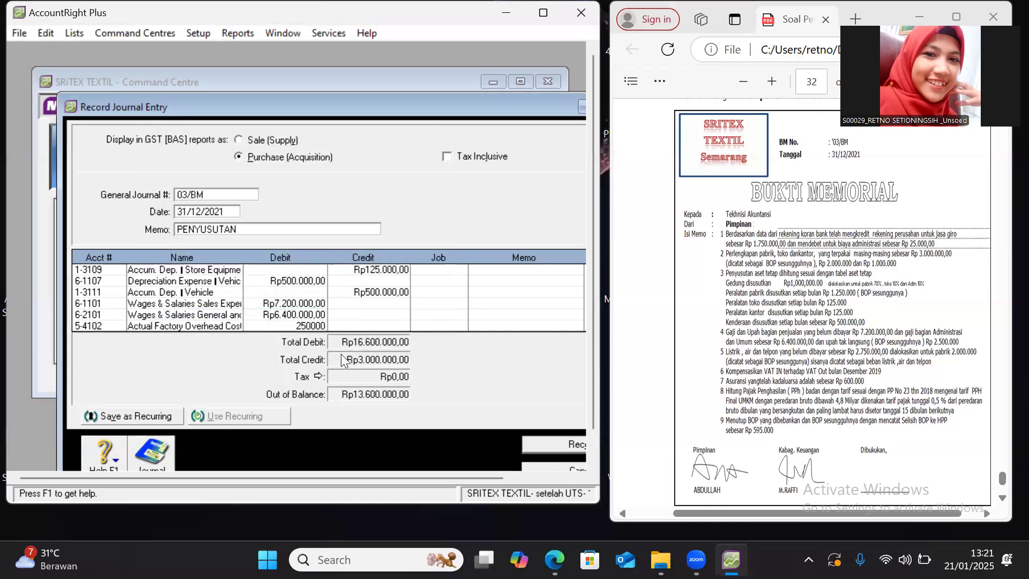
key("Return")
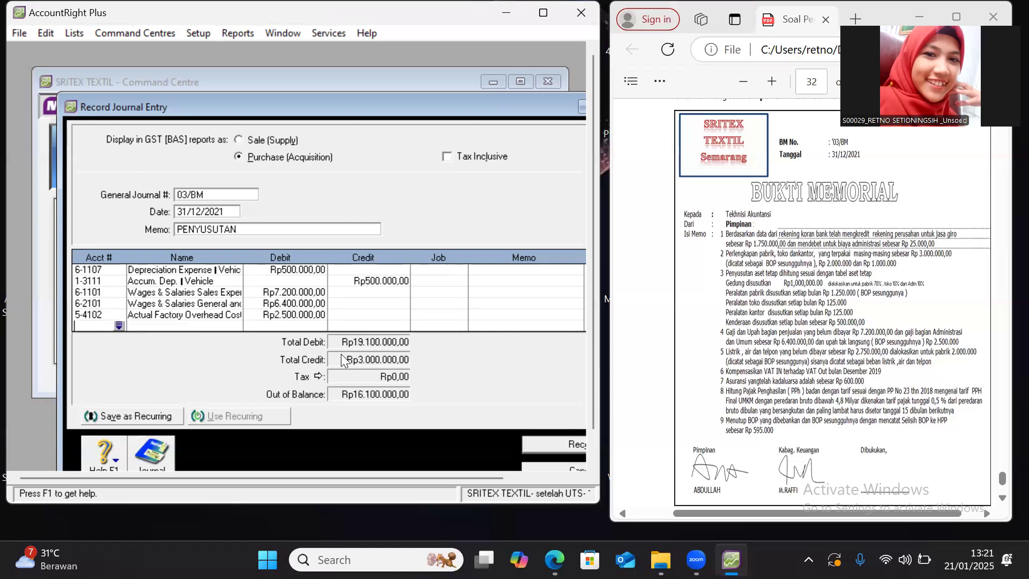
Add account 2-1102, the wages and salaries payable, on the sixteenth line with a credit of Rp16.100.000
left_click(116, 323)
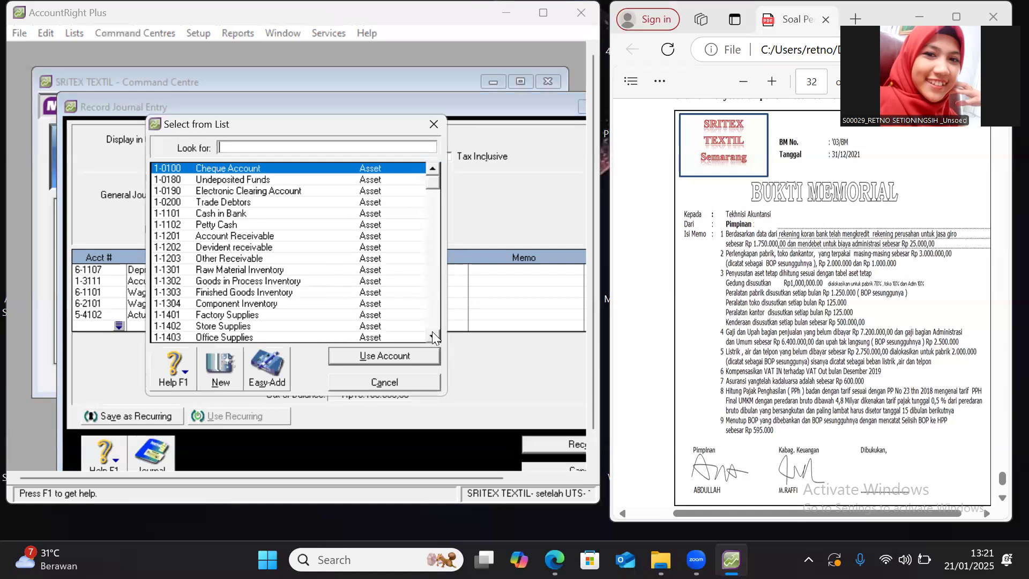
left_click_drag(431, 336, 431, 335)
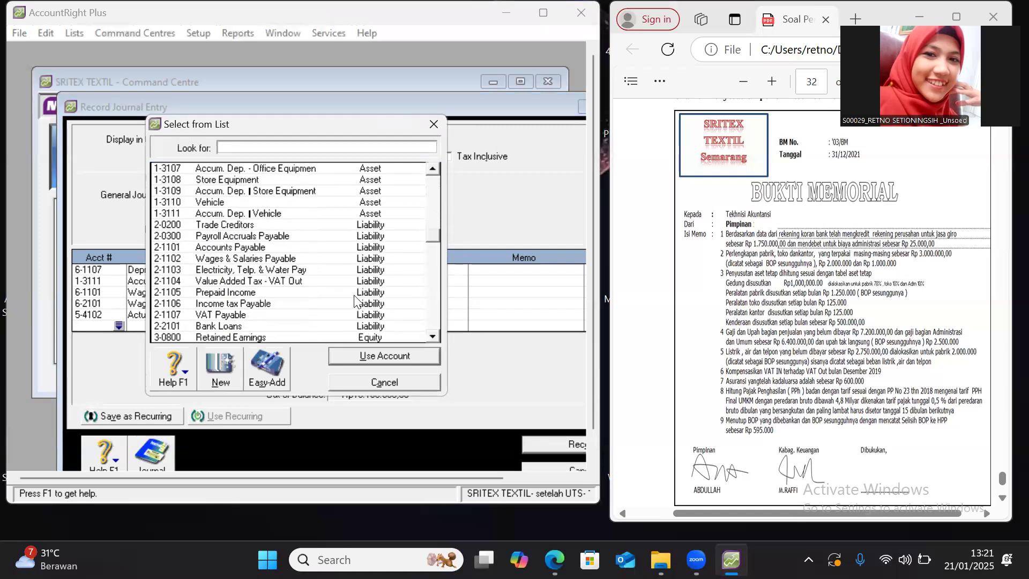
left_click(237, 260)
left_click(343, 354)
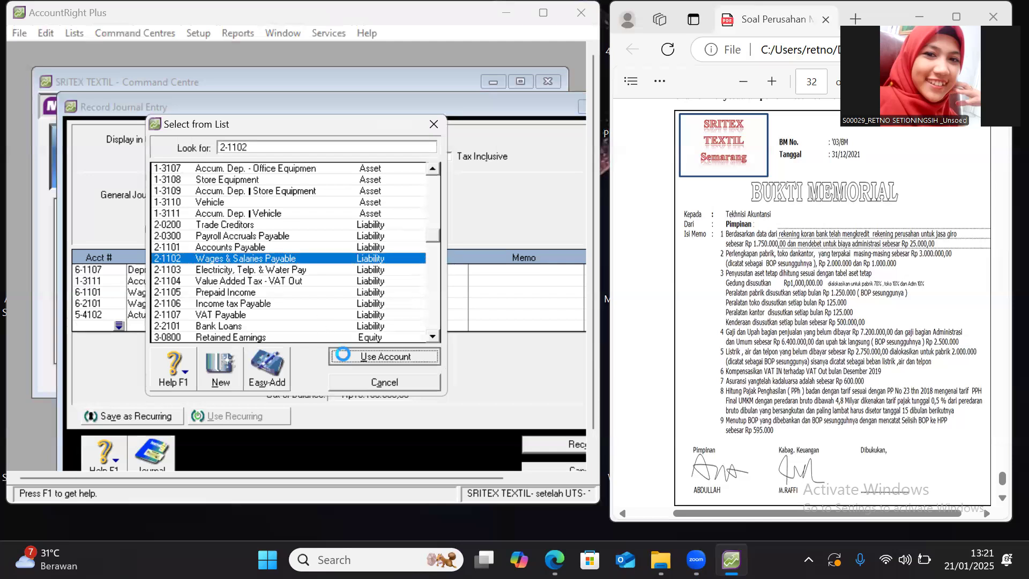
left_click(348, 325)
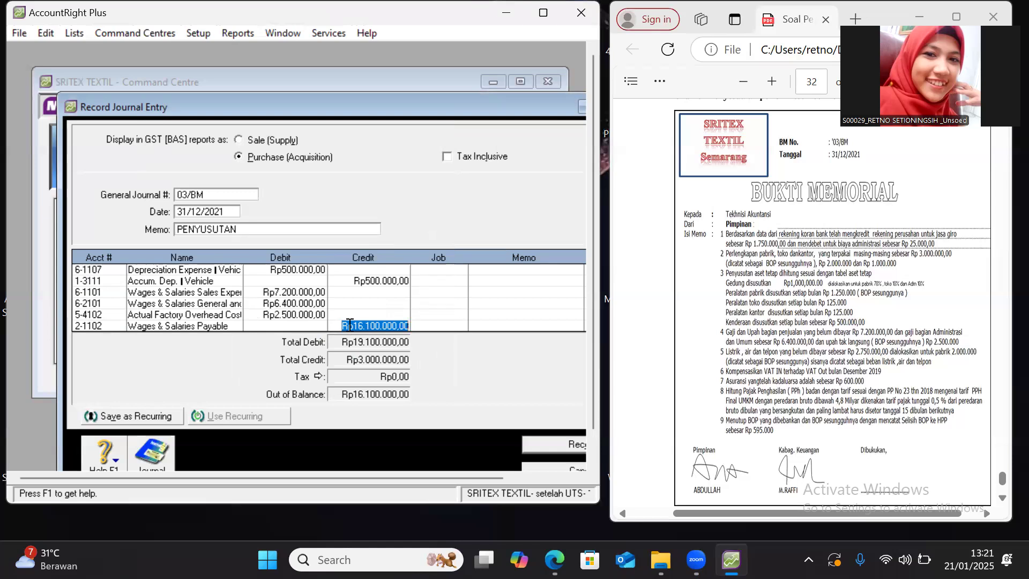
key("Tab")
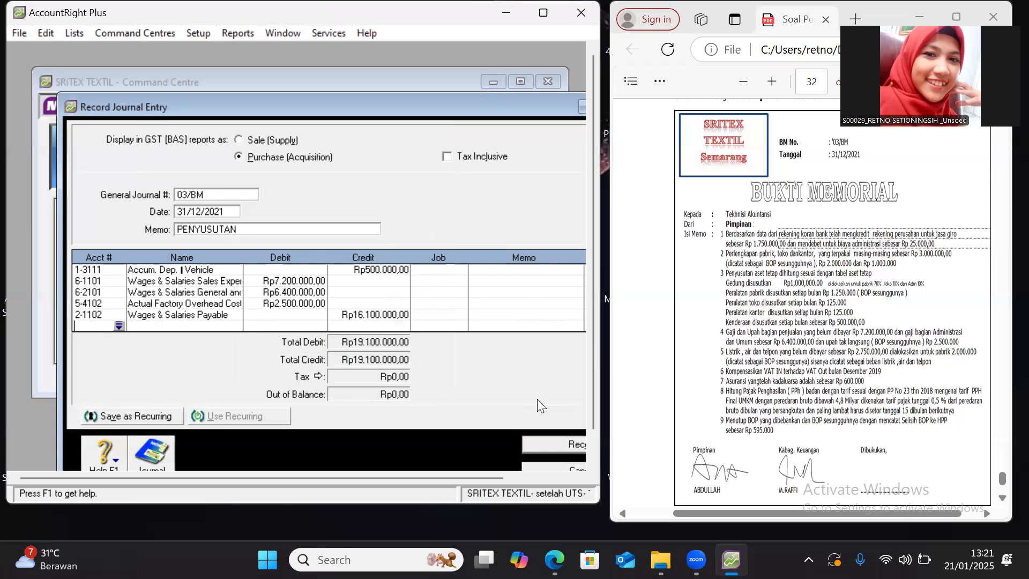
Add account 5-4102, the actual factory overhead cost, on the seventeenth line with a debit of Rp2.000.000
left_click(119, 325)
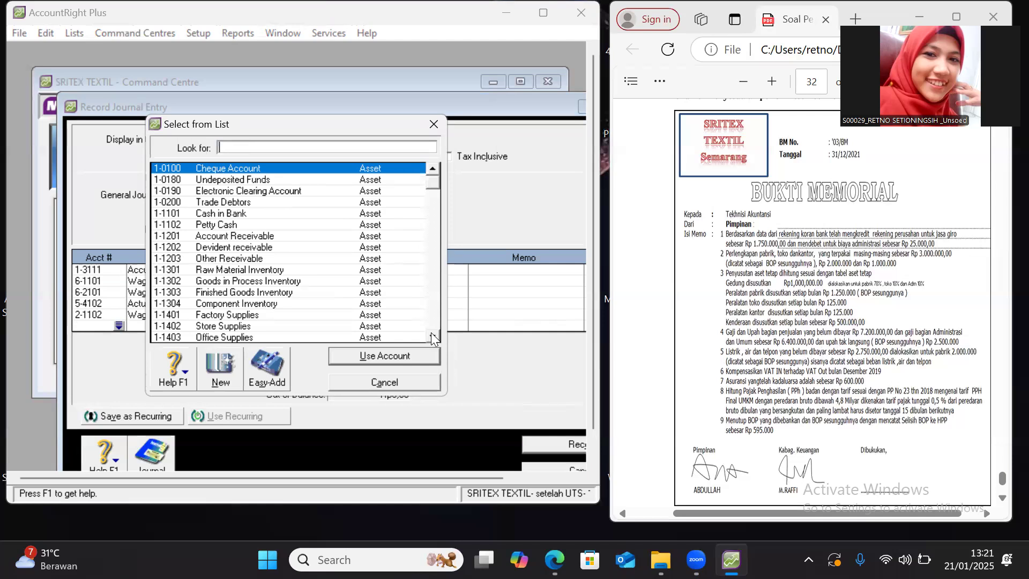
left_click(431, 333)
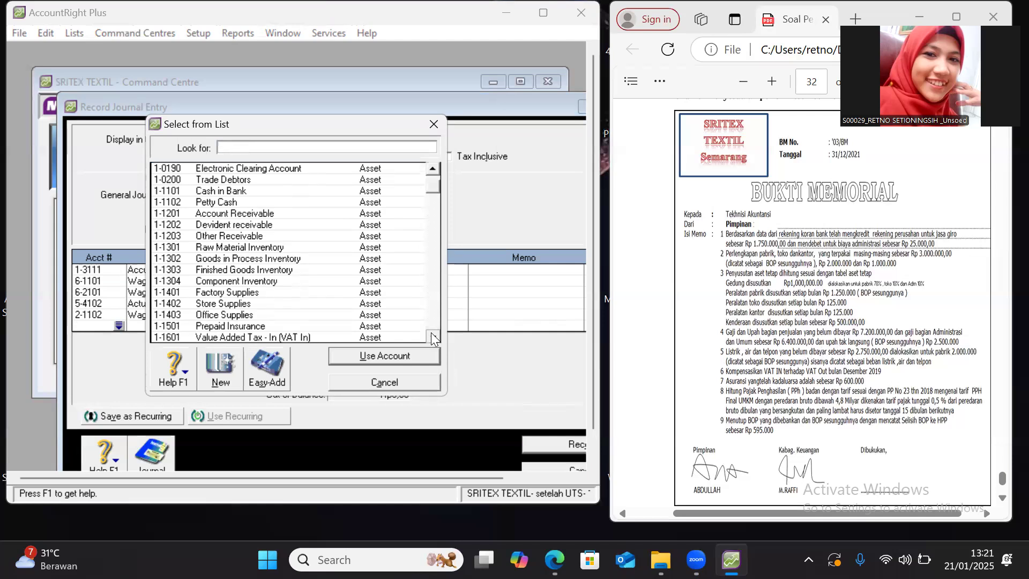
left_click(431, 332)
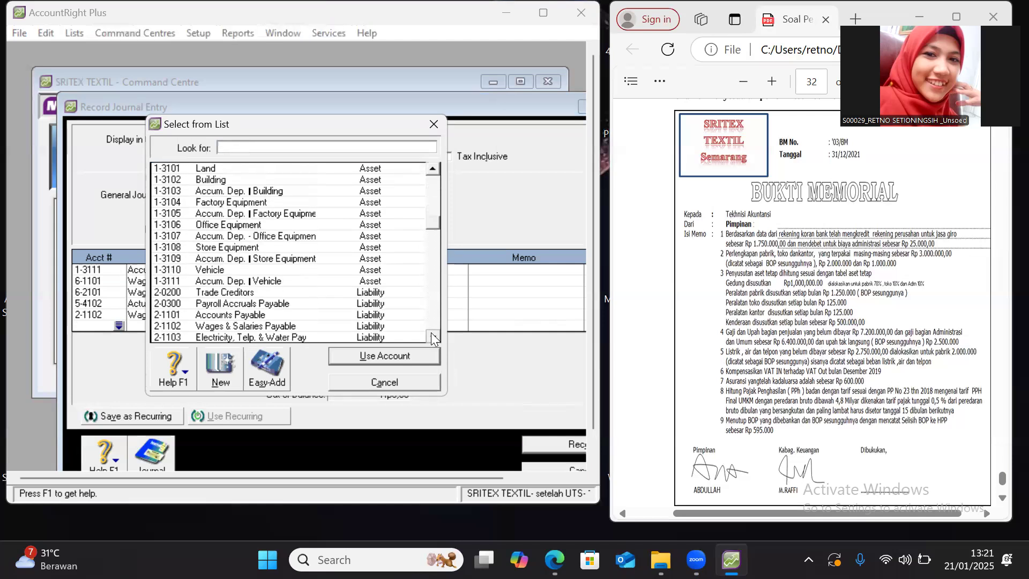
left_click(430, 332)
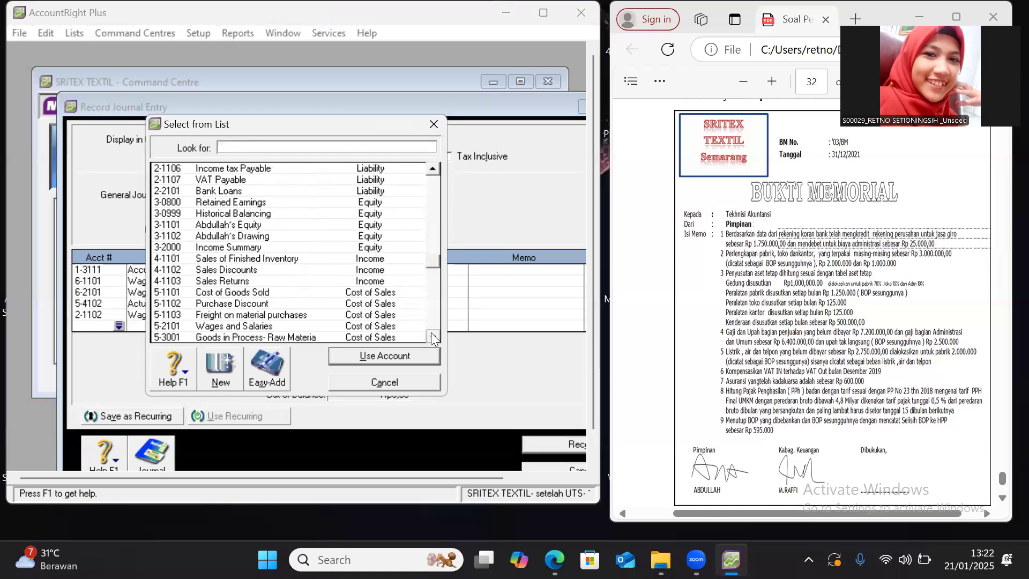
left_click(365, 304)
left_click(367, 356)
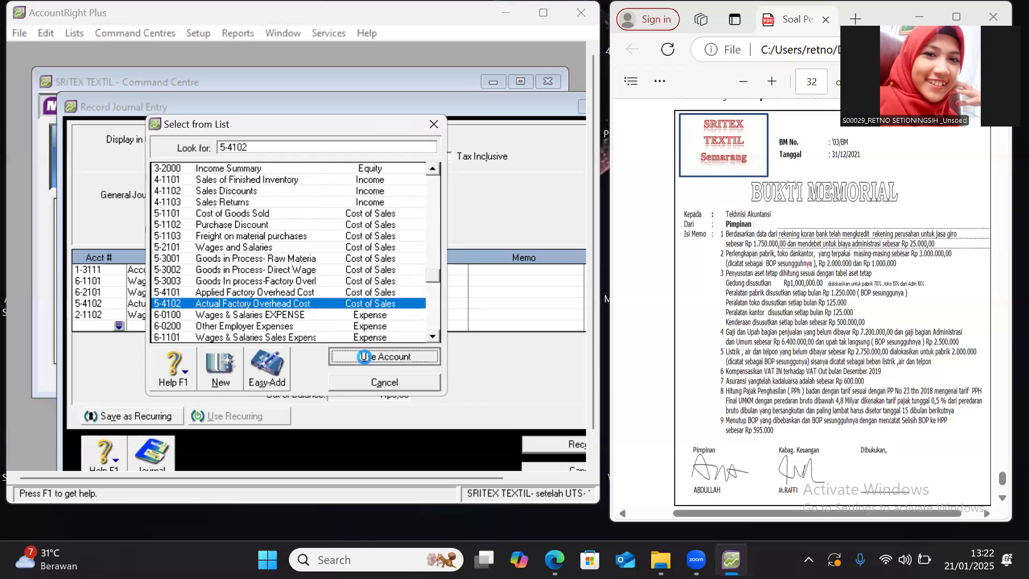
type("2.000.000")
key("Return")
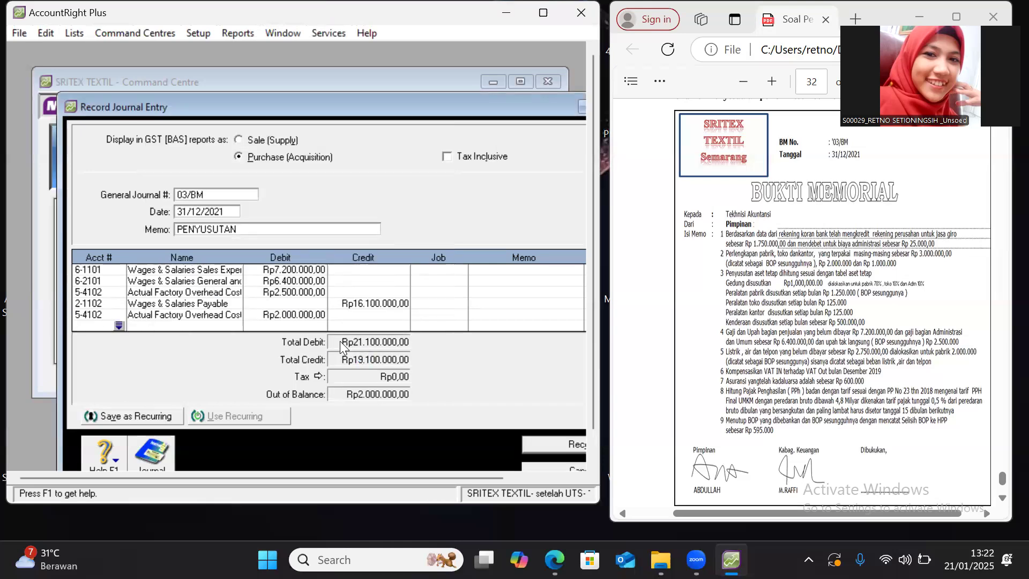
Add account 6-2102, the electricity, water and telephone expense, on the eighteenth line with a debit of Rp750.000
left_click(119, 326)
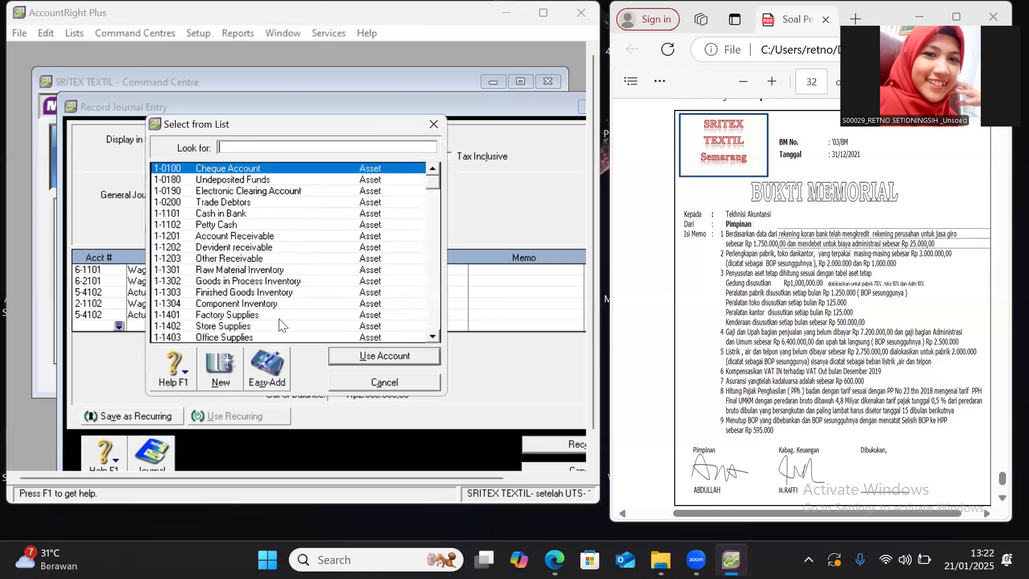
left_click_drag(431, 335, 431, 336)
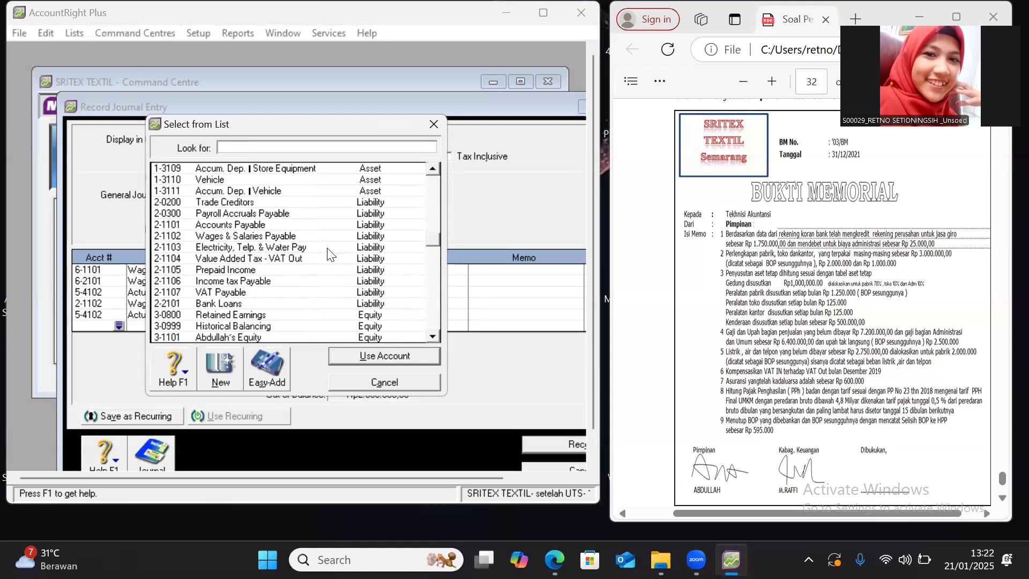
left_click_drag(432, 339, 432, 340)
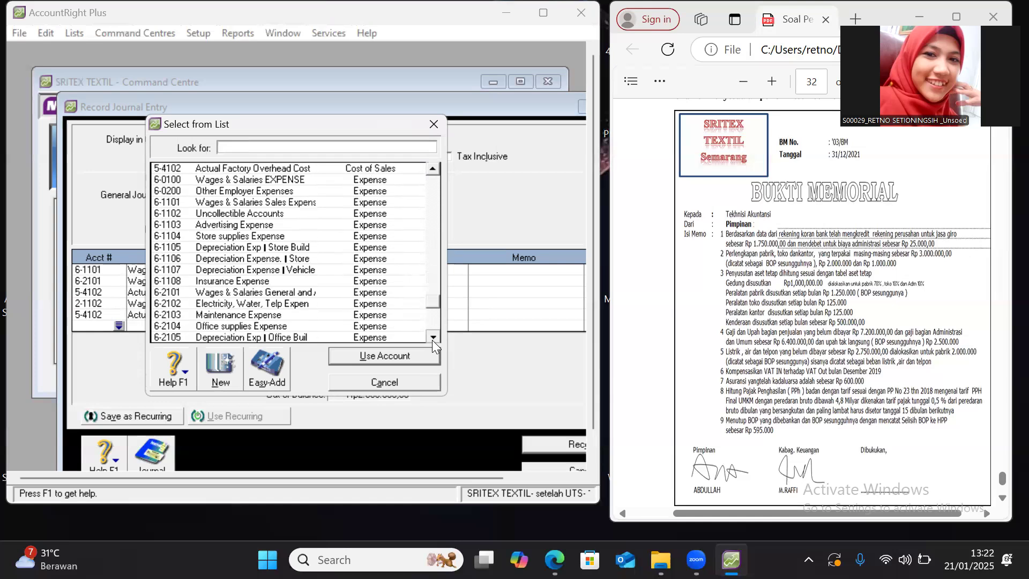
left_click(281, 304)
left_click(344, 356)
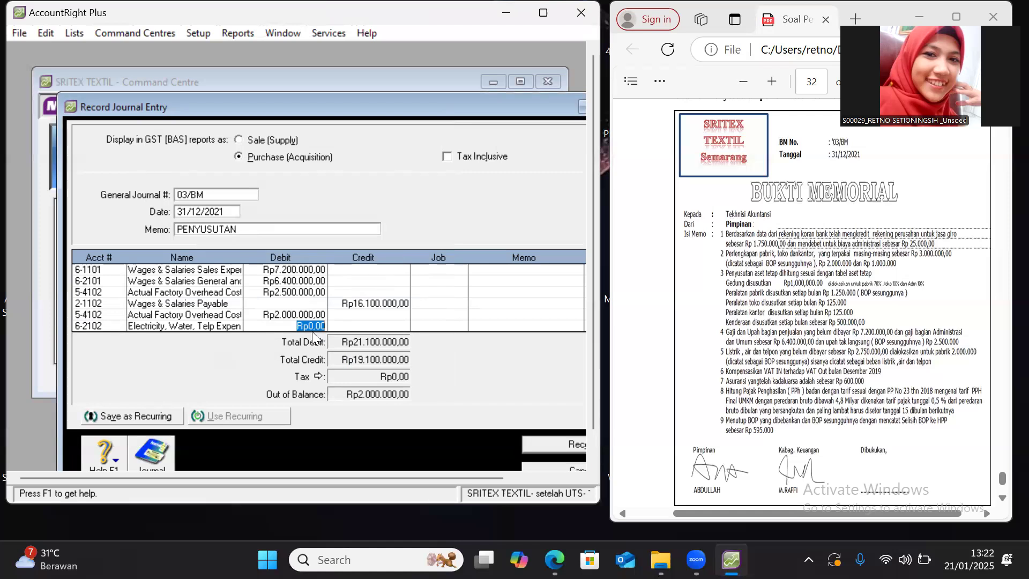
type("750.000")
key("Return")
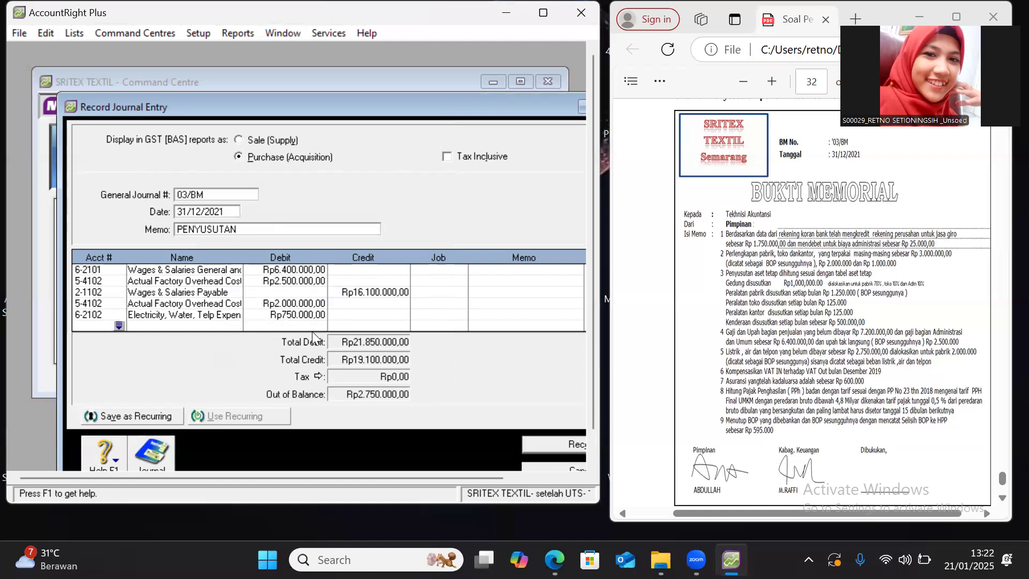
Add account 2-1103, the electricity, telephone and water payable, on the nineteenth line with a credit of Rp2.750.000
left_click(118, 325)
left_click_drag(434, 335, 433, 335)
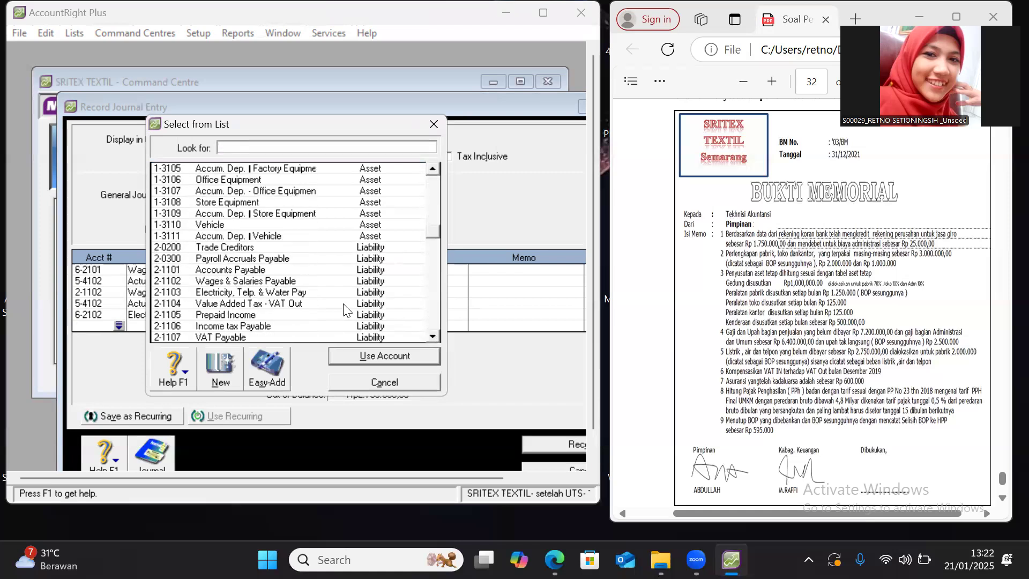
left_click(282, 292)
left_click(344, 355)
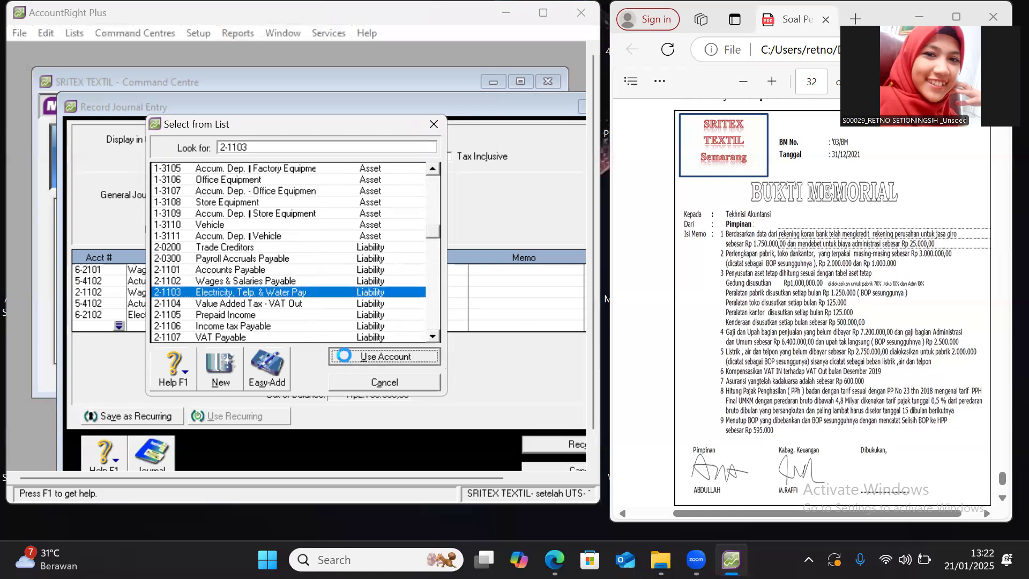
left_click(386, 324)
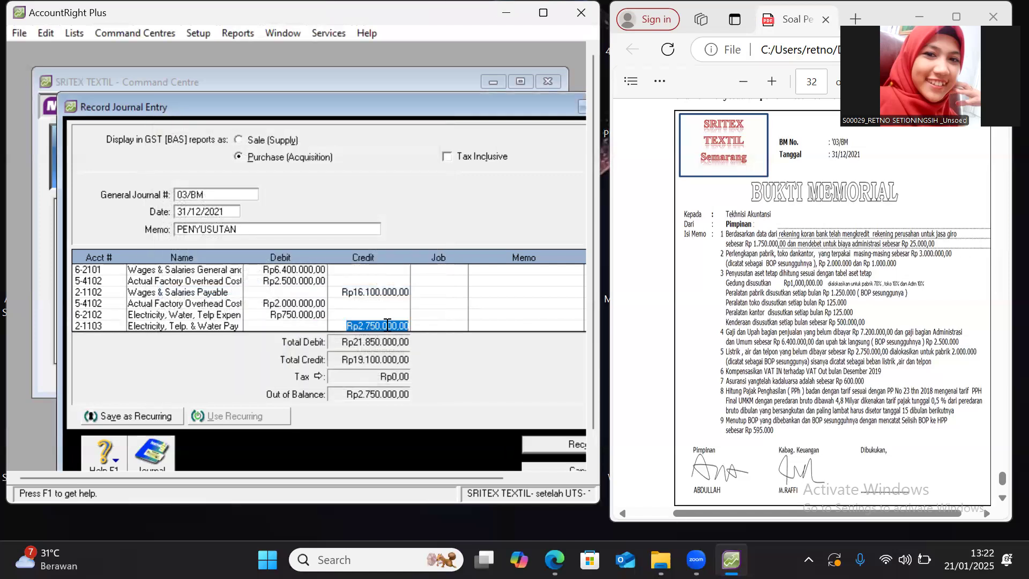
key("Return")
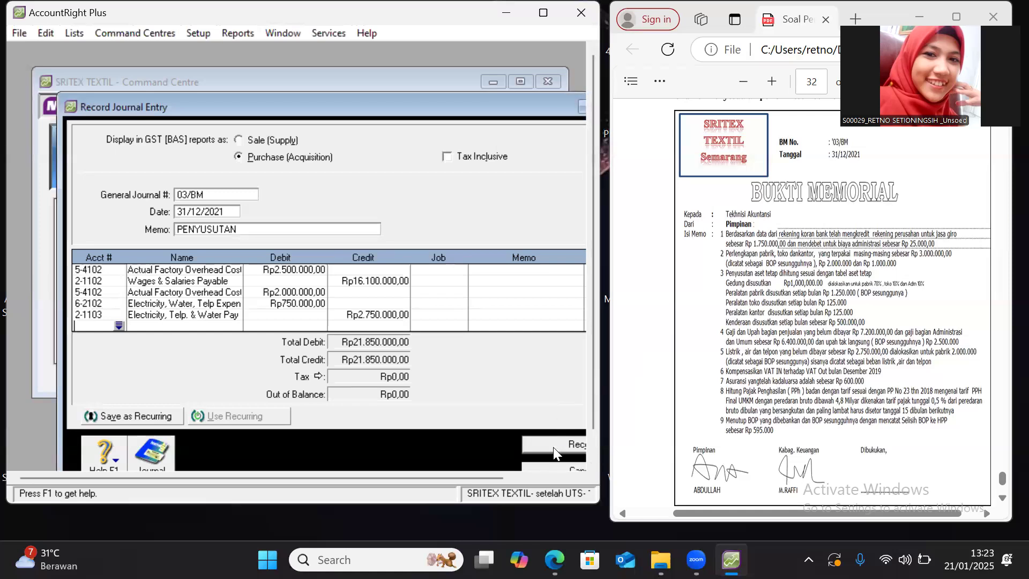
Change the journal memo to BUKTI MEMORIAL, then record the entry and close the journal window
double_click(195, 230)
type("BUKTI MEMORIAL")
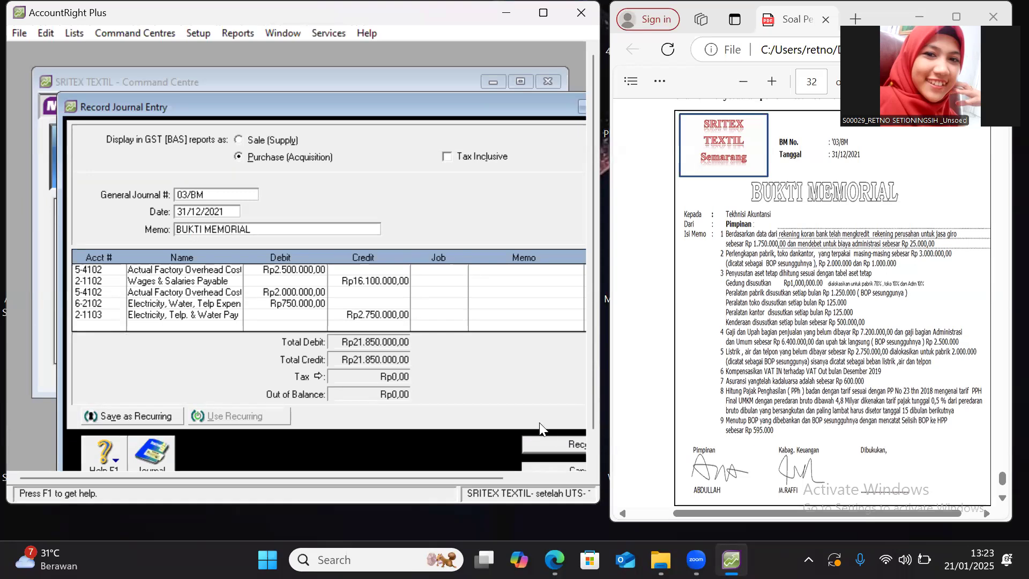
left_click(550, 442)
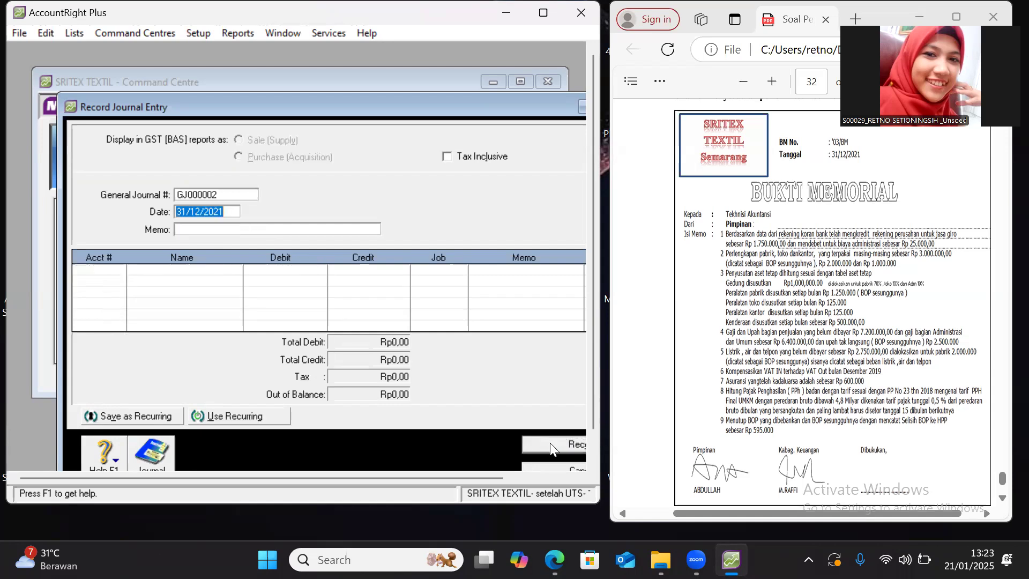
left_click(544, 466)
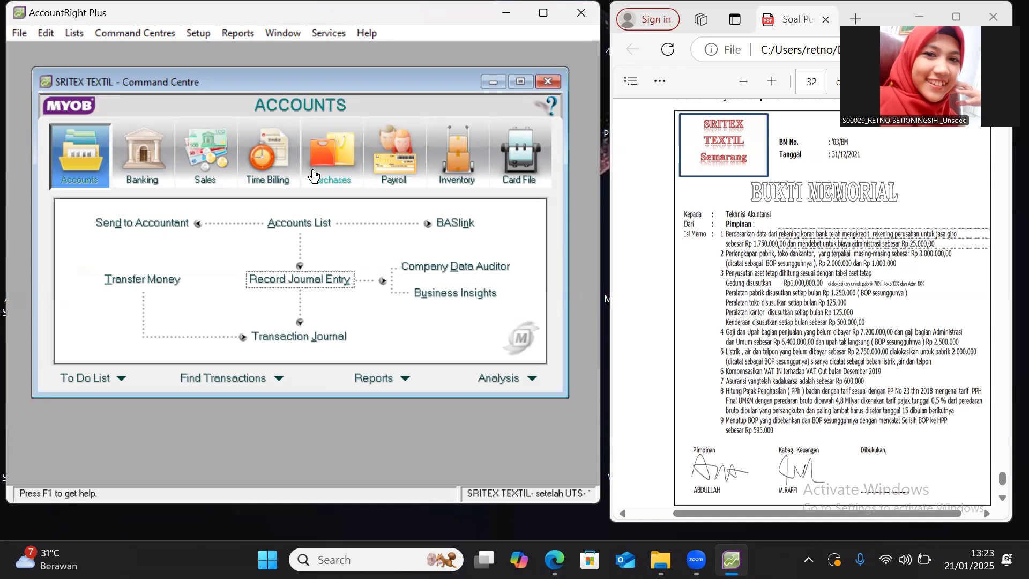
Open the accounts list and look up the balance of account 1-1601, Value Added Tax - In (VAT In)
left_click(69, 32)
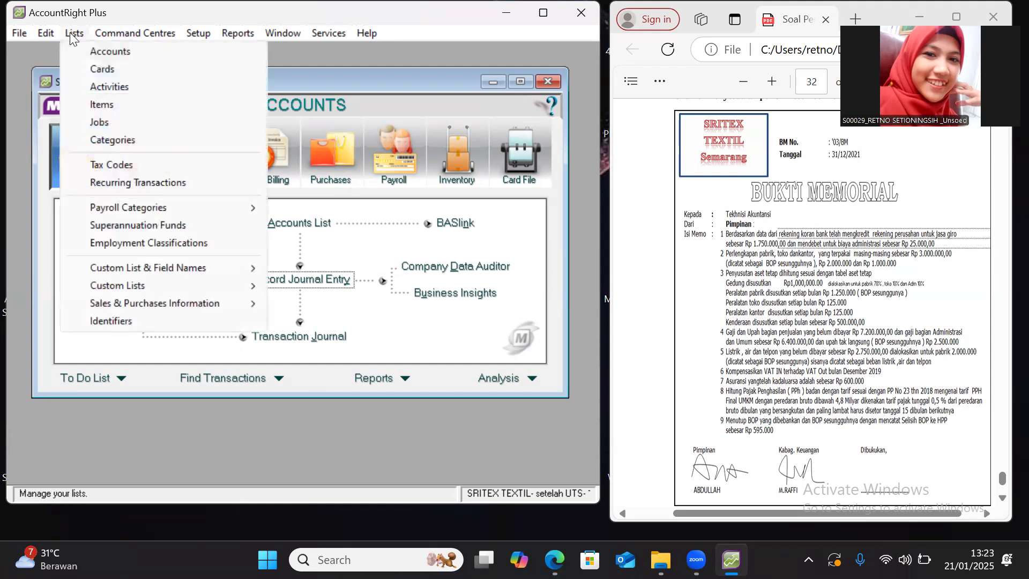
left_click(95, 50)
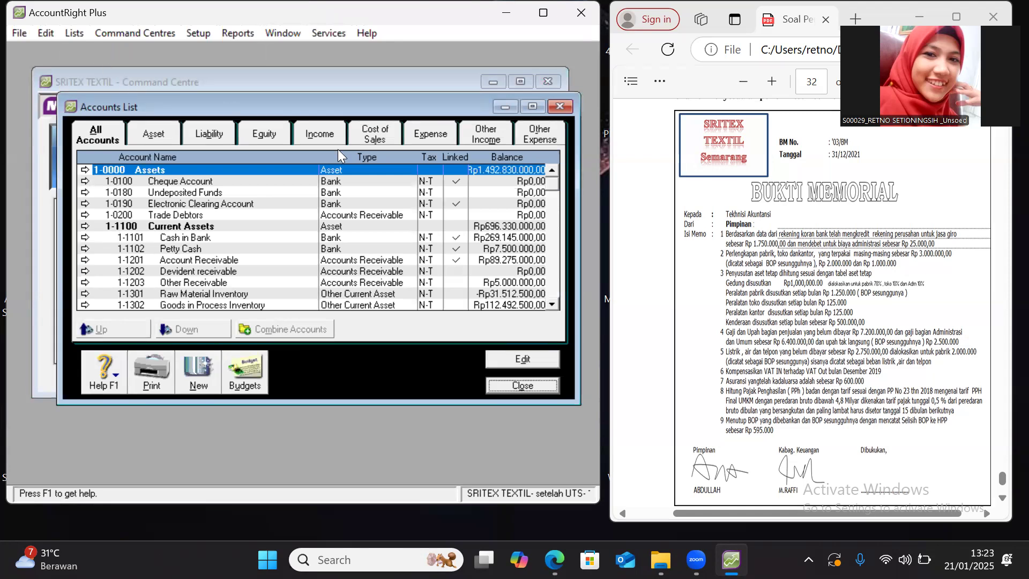
left_click(552, 304)
scroll(553, 303, "down", 3)
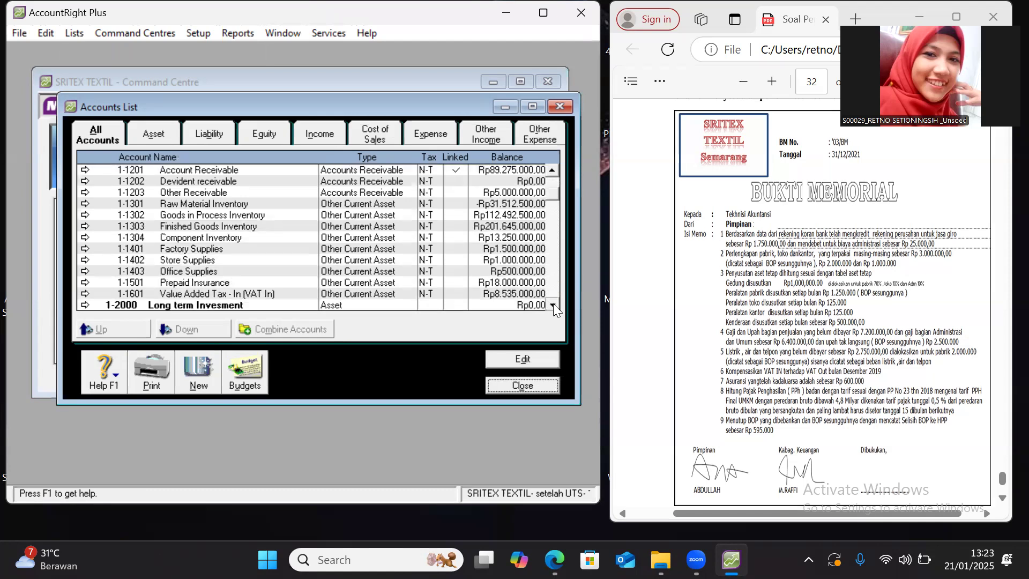
left_click(496, 272)
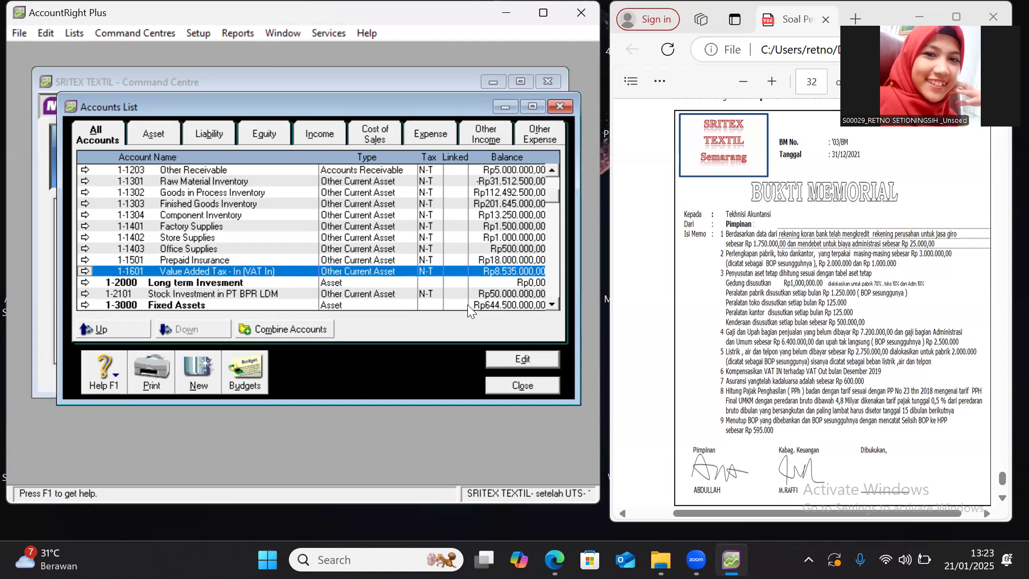
Look up the balance of account 2-1104, Value Added Tax - VAT Out, and close the accounts list
left_click(552, 304)
left_click(552, 304)
left_click(552, 304)
left_click(552, 304)
left_click(552, 305)
left_click(552, 304)
left_click(551, 305)
left_click(552, 304)
left_click(552, 304)
left_click(552, 304)
left_click(552, 304)
left_click(552, 304)
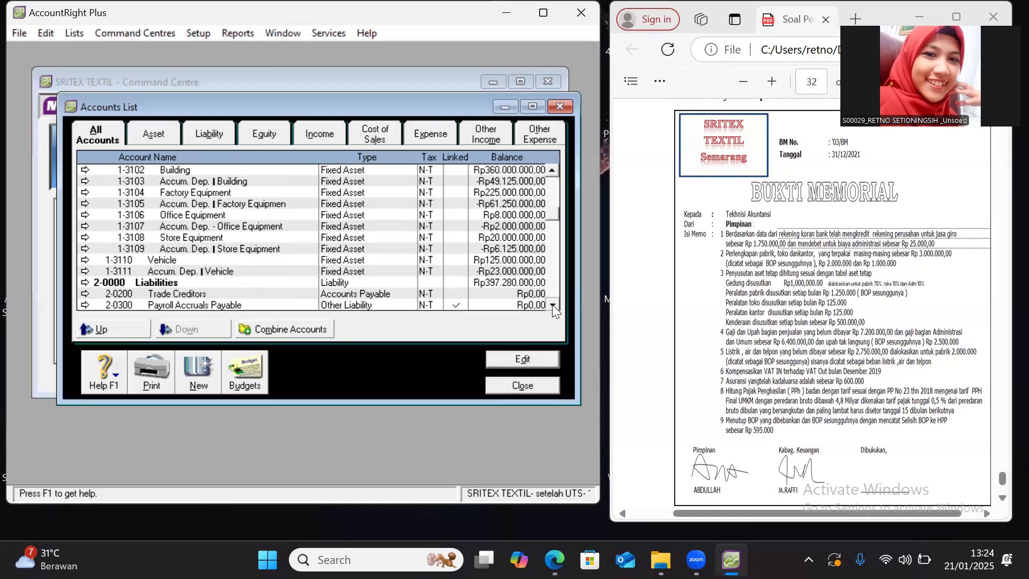
left_click(552, 304)
left_click(552, 304)
left_click(552, 304)
left_click(551, 304)
left_click(552, 304)
left_click(552, 304)
left_click(552, 305)
left_click(551, 304)
left_click(552, 304)
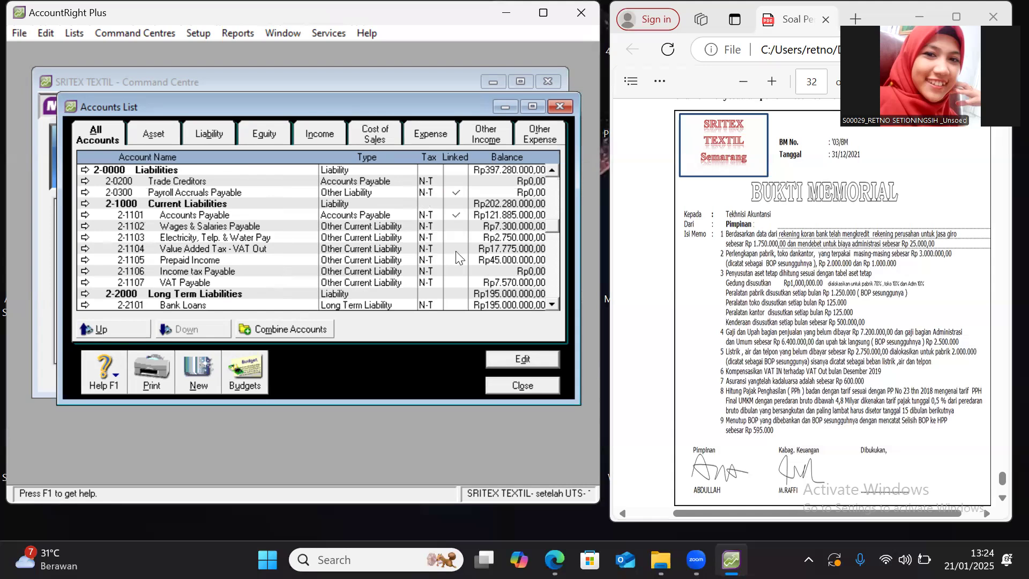
left_click(499, 252)
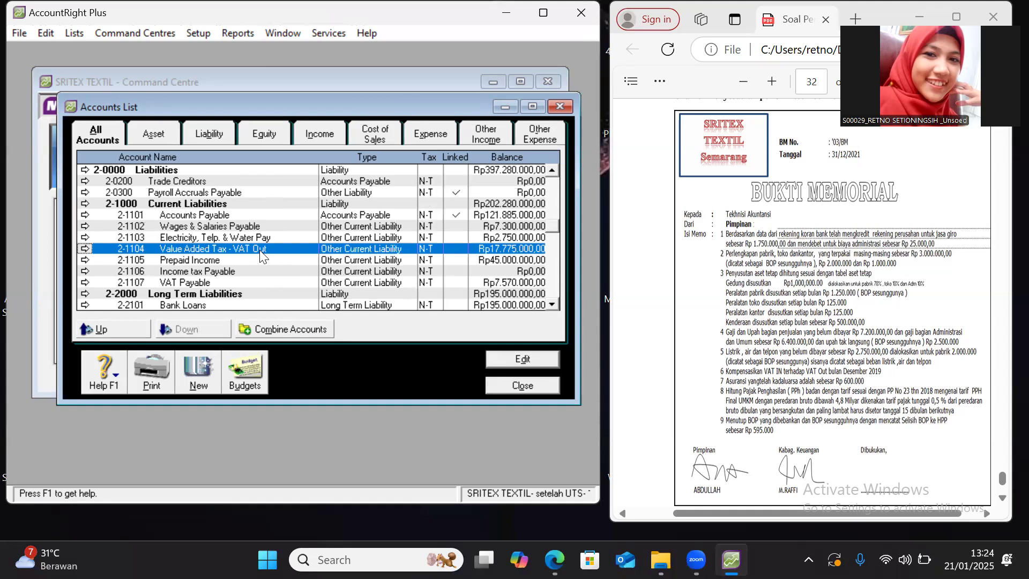
left_click(497, 383)
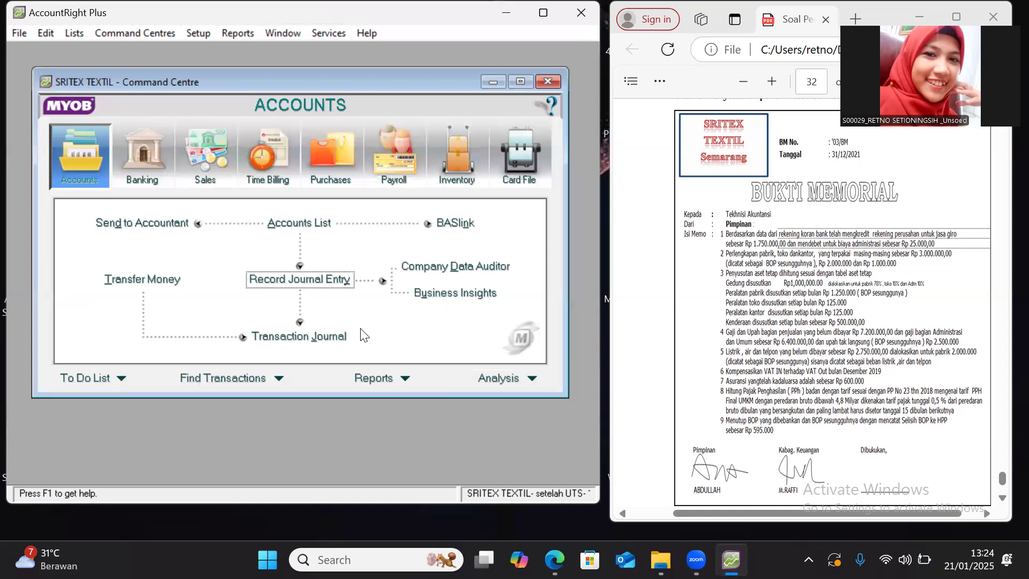
Start a new journal entry numbered 03/BM with the memo KOMPENSASI VAT IN DAN VAT OUT
left_click(285, 278)
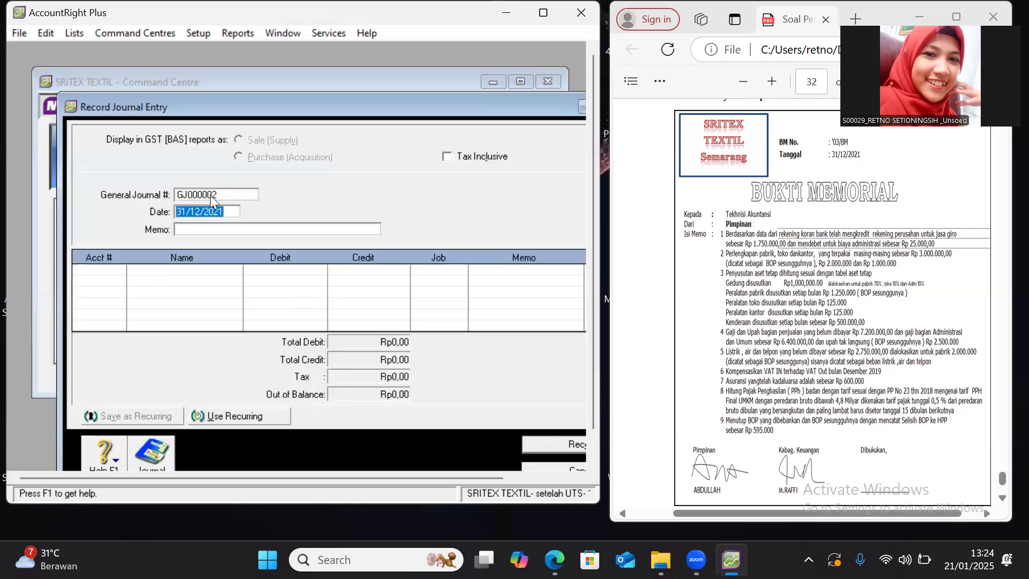
left_click(211, 196)
type("03/B")
left_click(204, 231)
type("KOMP")
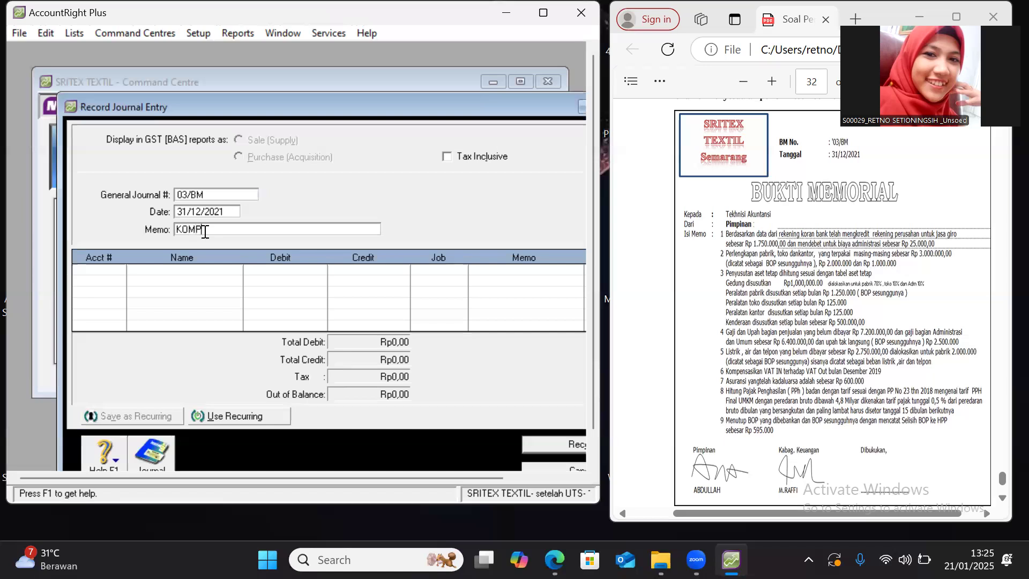
type("ENSASI VAT IN DAN VAT ")
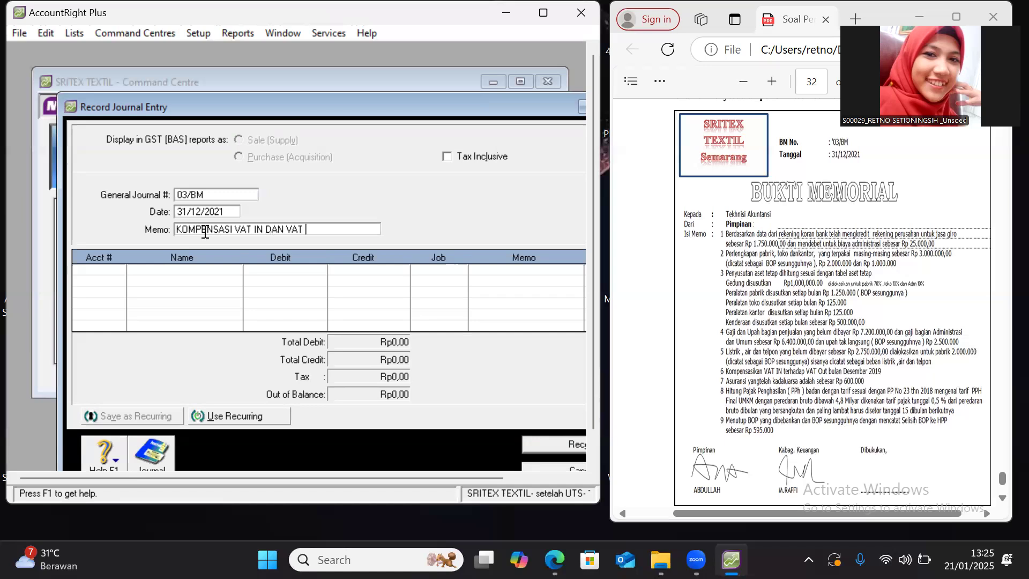
type("OUT")
Enter account 1-1601, Value Added Tax - In, on the first line with a debit of Rp8.535.000
left_click(117, 269)
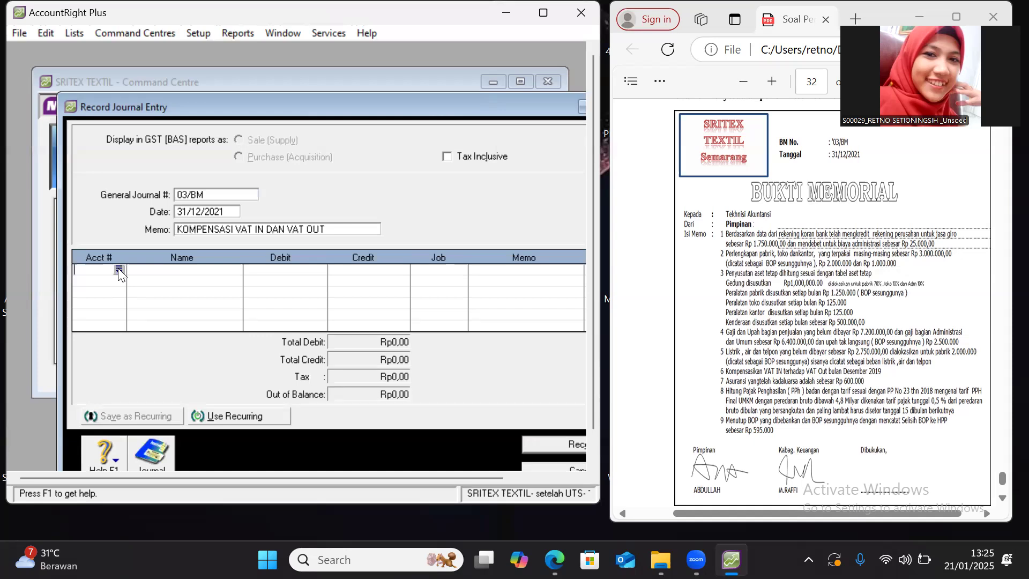
left_click(119, 269)
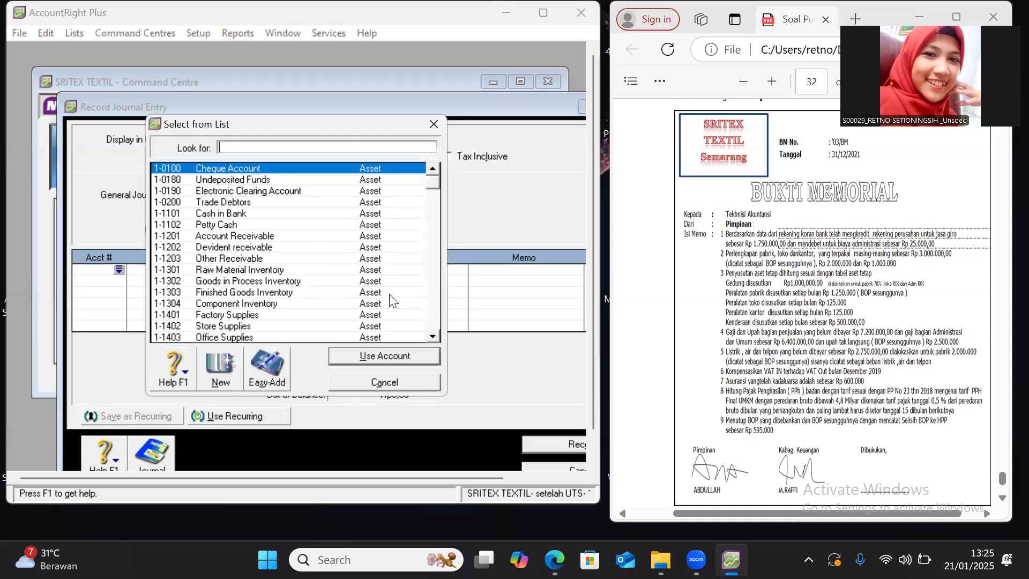
left_click(431, 335)
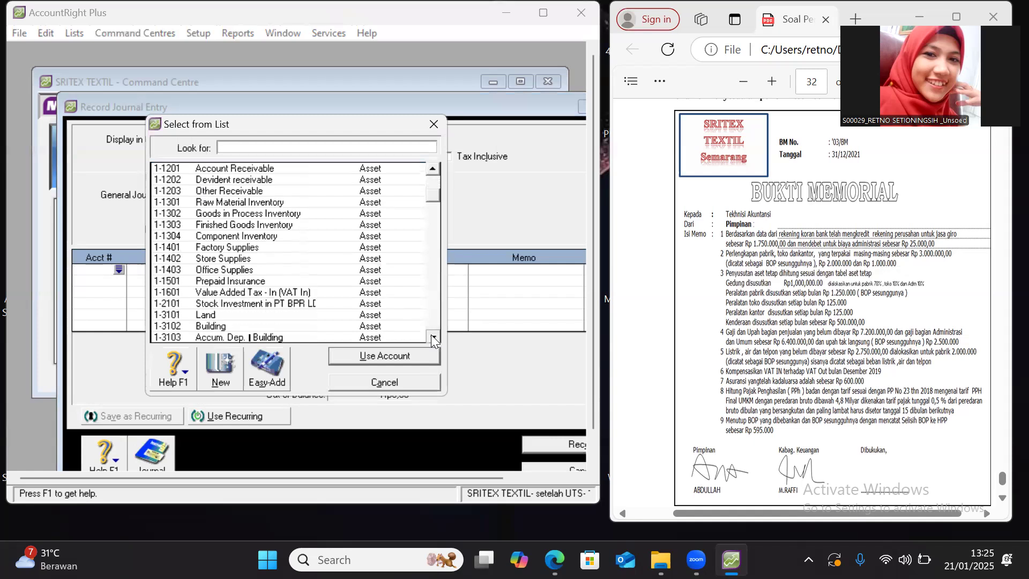
left_click_drag(431, 335, 432, 335)
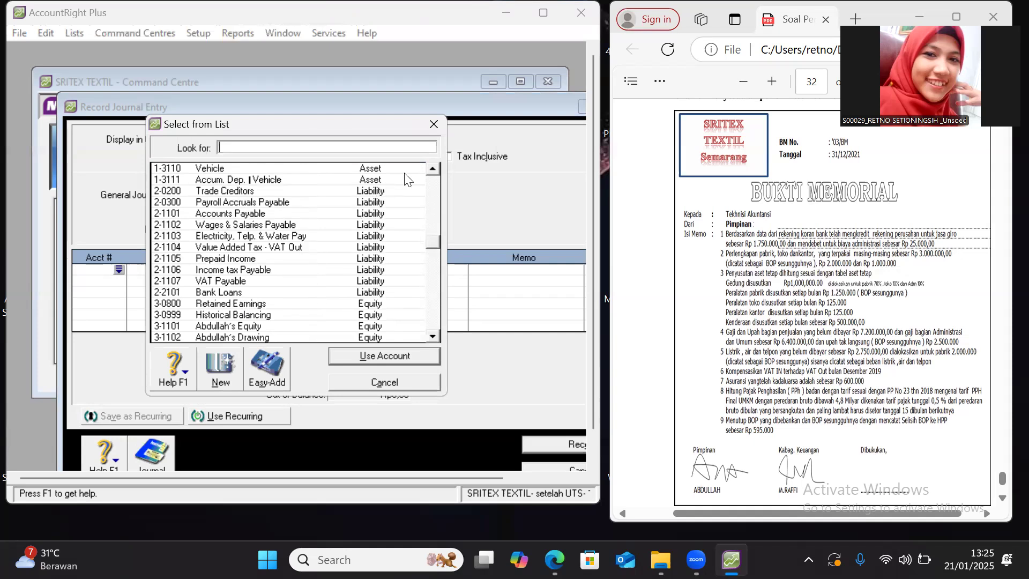
left_click(434, 169)
left_click_drag(435, 168, 435, 168)
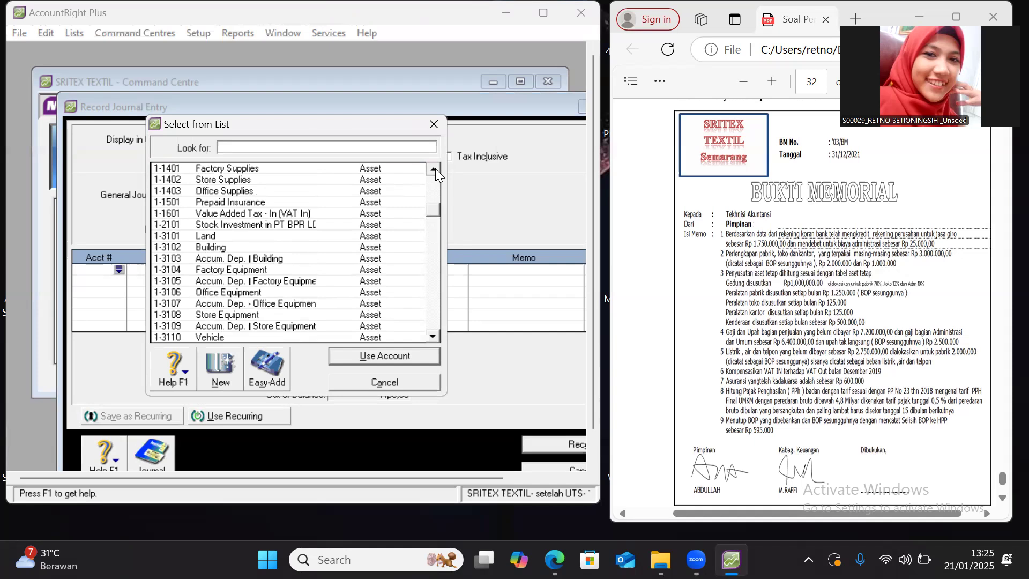
left_click(337, 214)
left_click(354, 358)
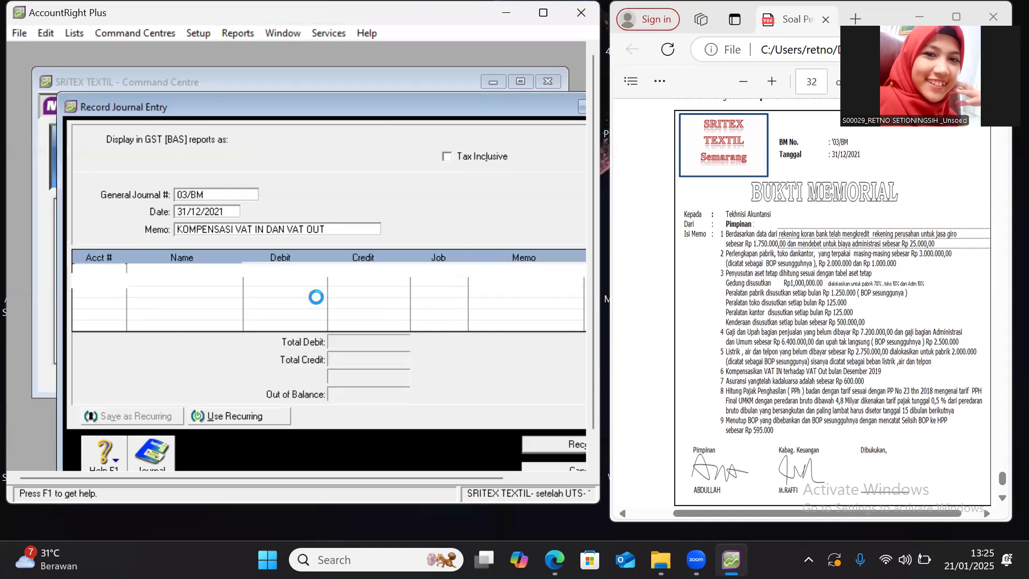
type("8")
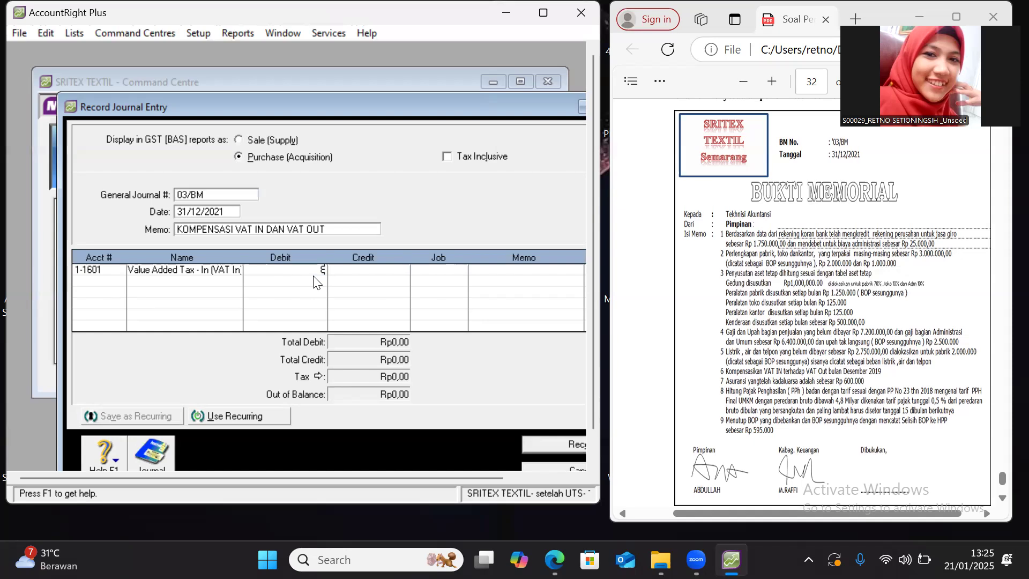
type(".535.000")
key("Return")
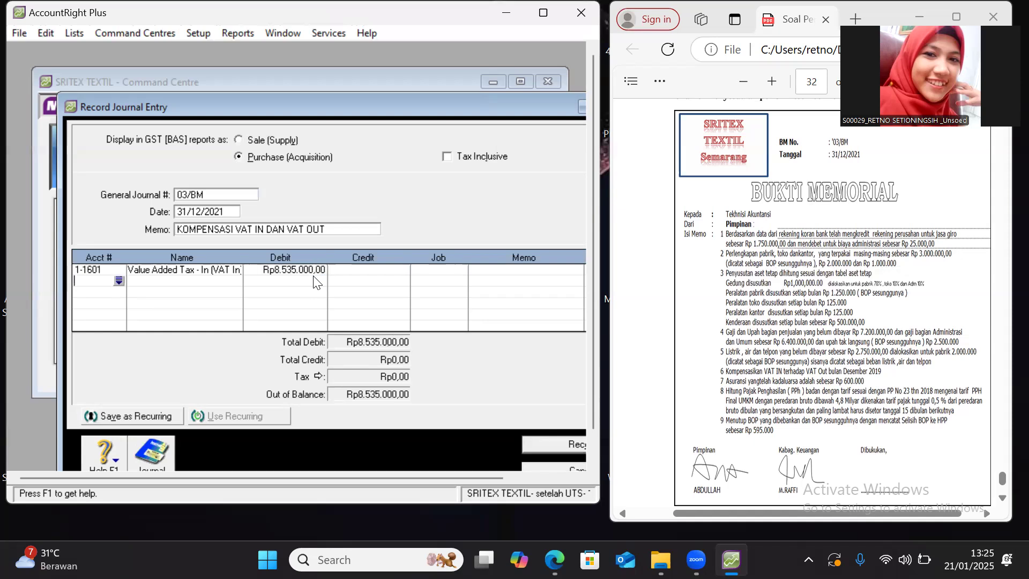
Enter account 2-1107, VAT Payable, on the second line with a credit of Rp9.240.000
left_click(120, 280)
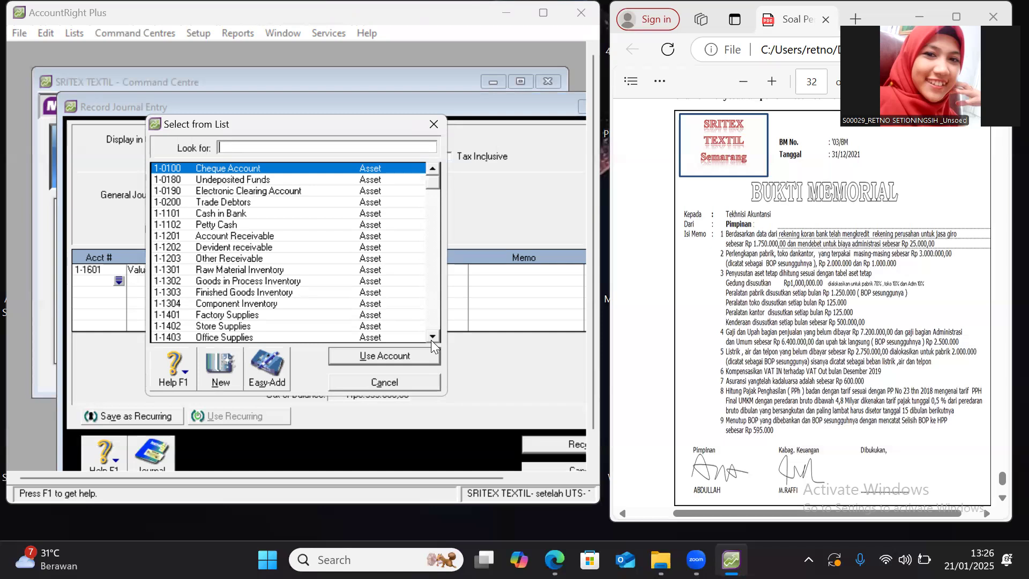
left_click_drag(433, 338, 433, 338)
left_click(267, 270)
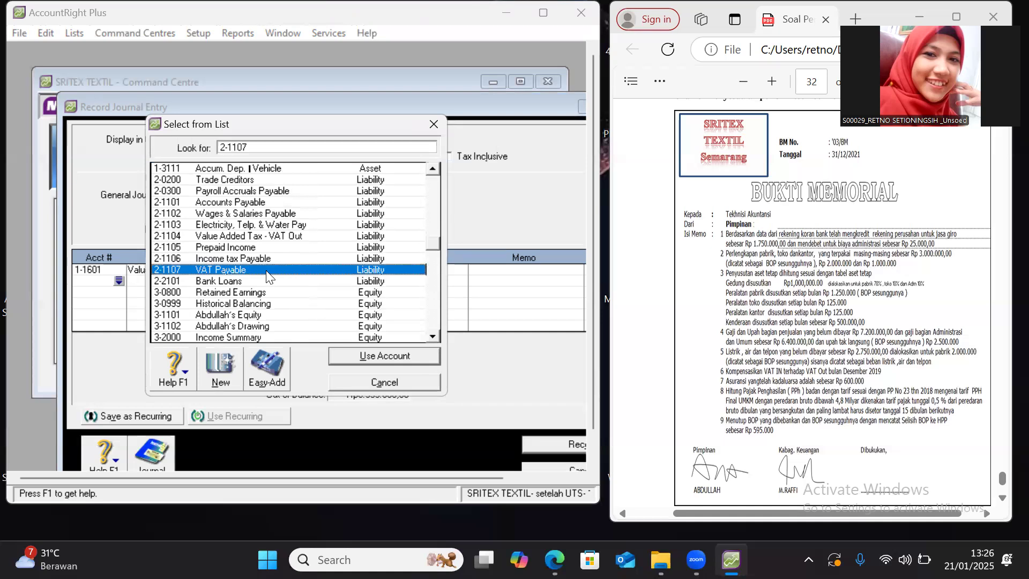
left_click(346, 353)
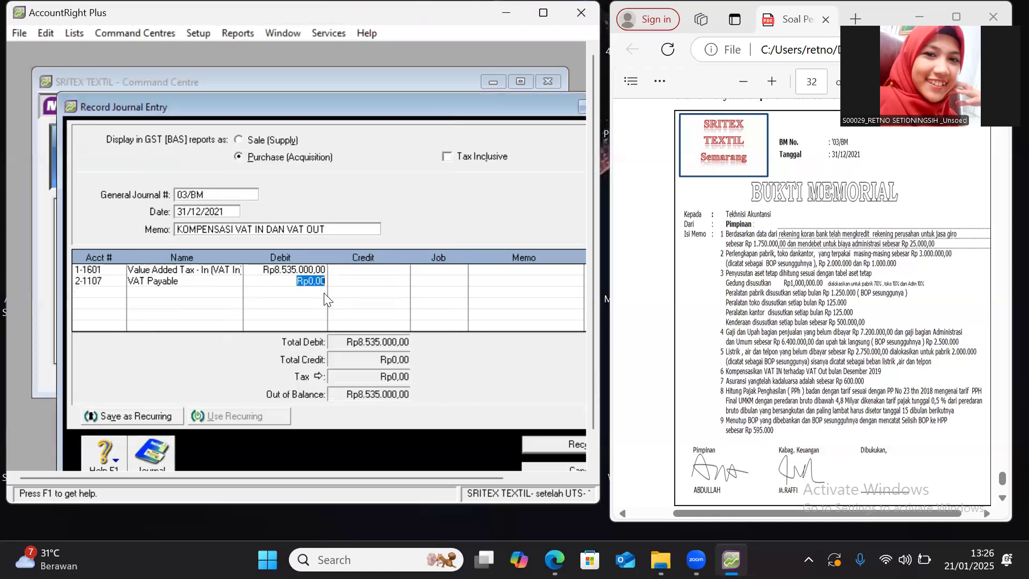
left_click(346, 283)
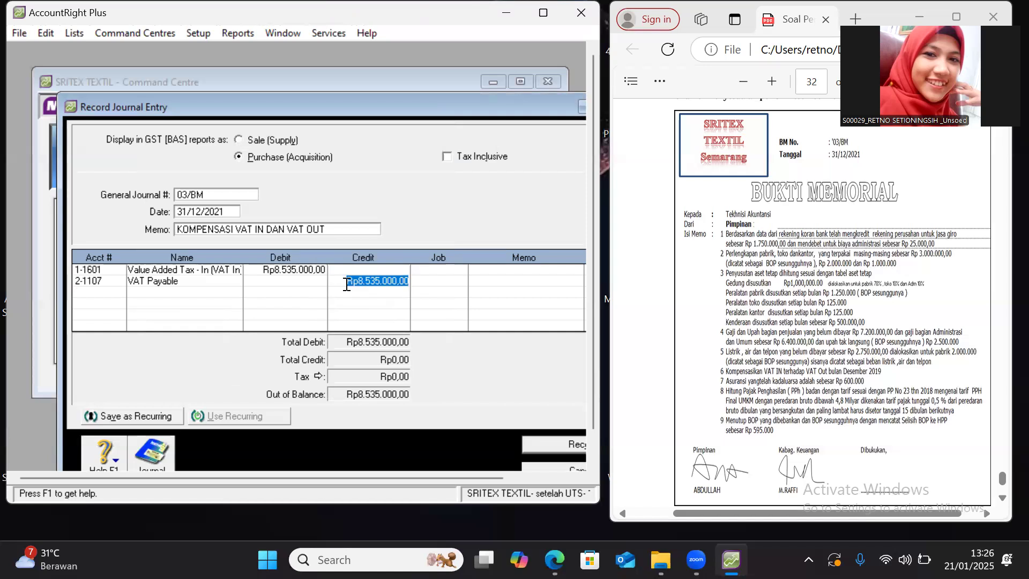
type("9")
type("240000")
key("Tab")
key("Tab")
key("Tab")
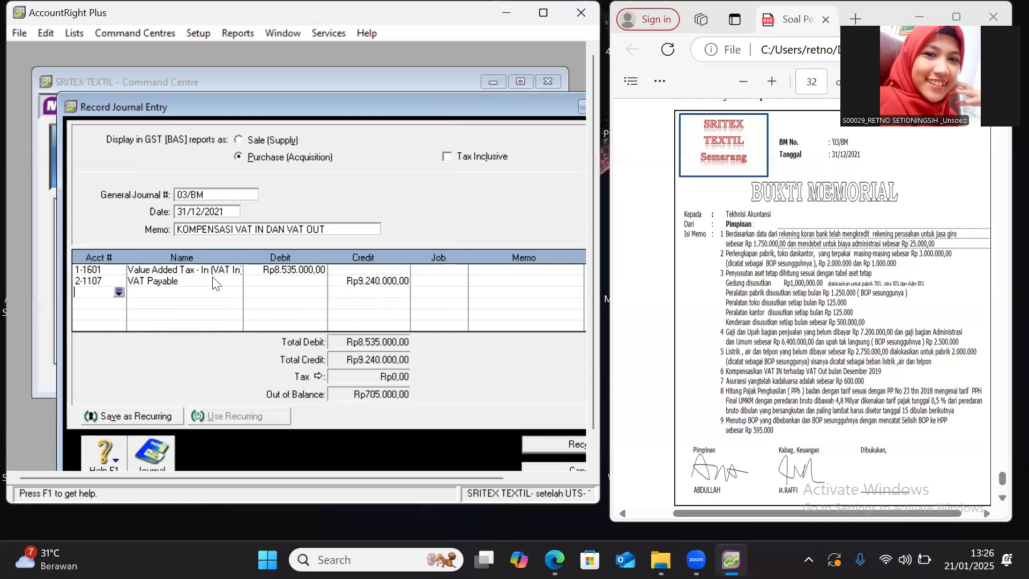
Change the first line to account 2-1104, Value Added Tax - VAT Out, with a debit of Rp17.775.000
left_click(112, 271)
left_click(119, 270)
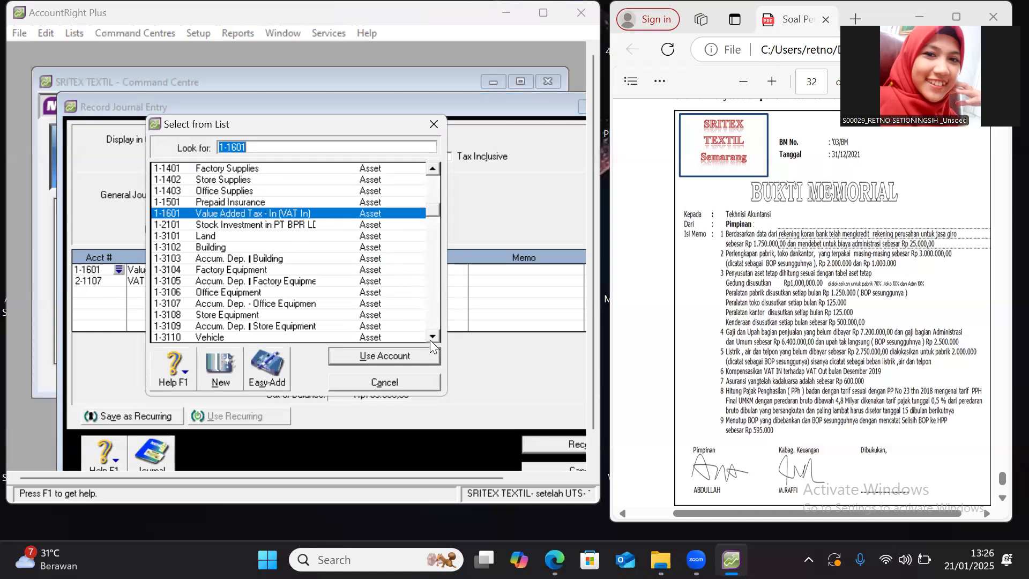
scroll(430, 337, "down", 4)
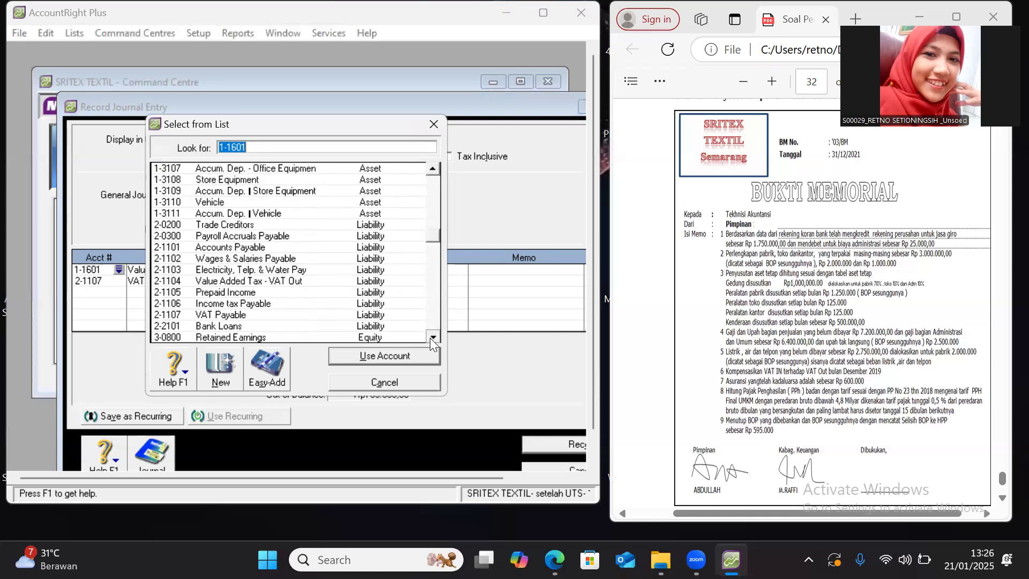
left_click(429, 338)
left_click(354, 269)
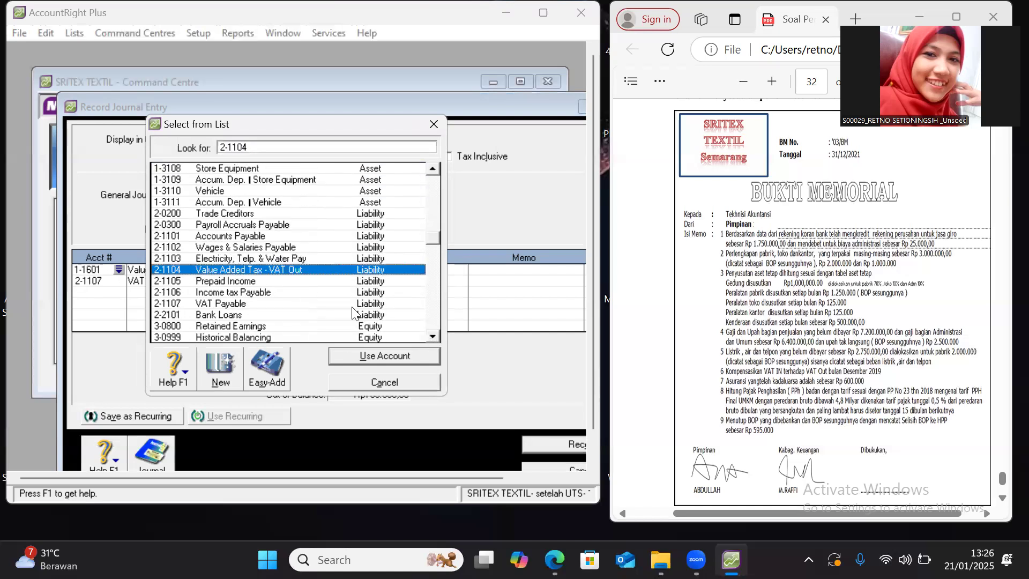
left_click(354, 356)
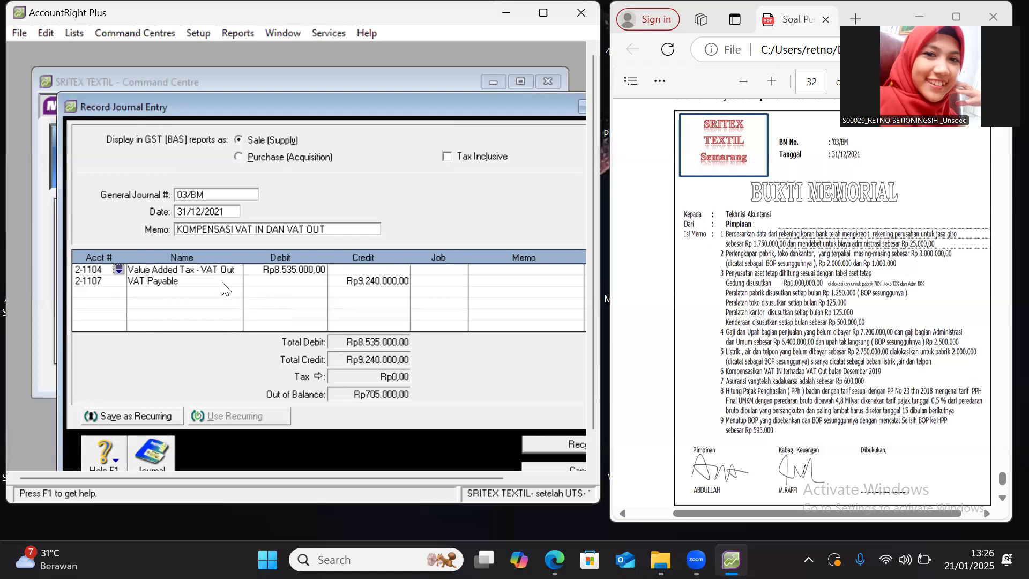
left_click(283, 271)
type("17.775.000")
key("Tab")
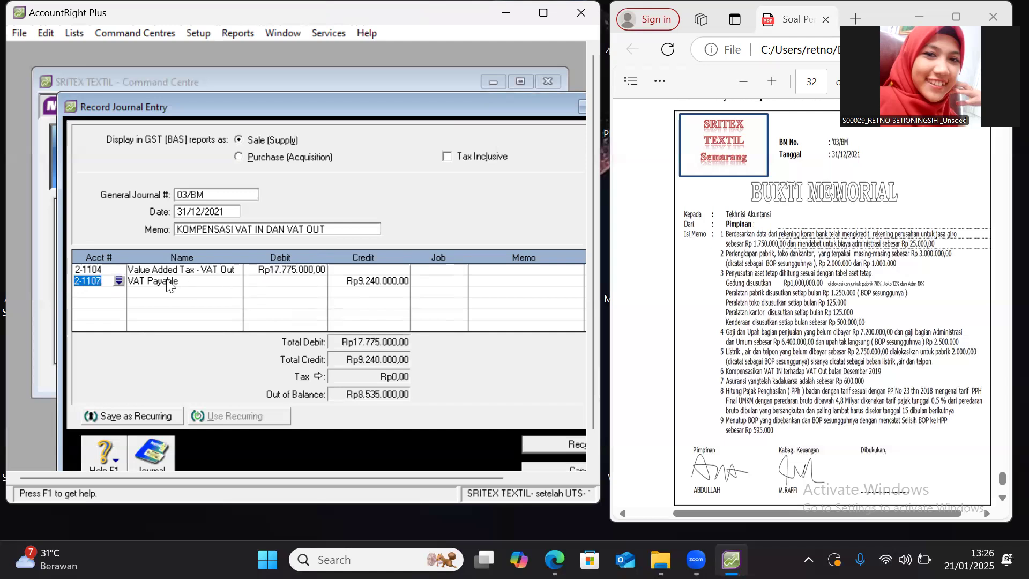
Change the second line to account 1-1601, Value Added Tax - In, with a credit of Rp8.535.000
left_click(120, 280)
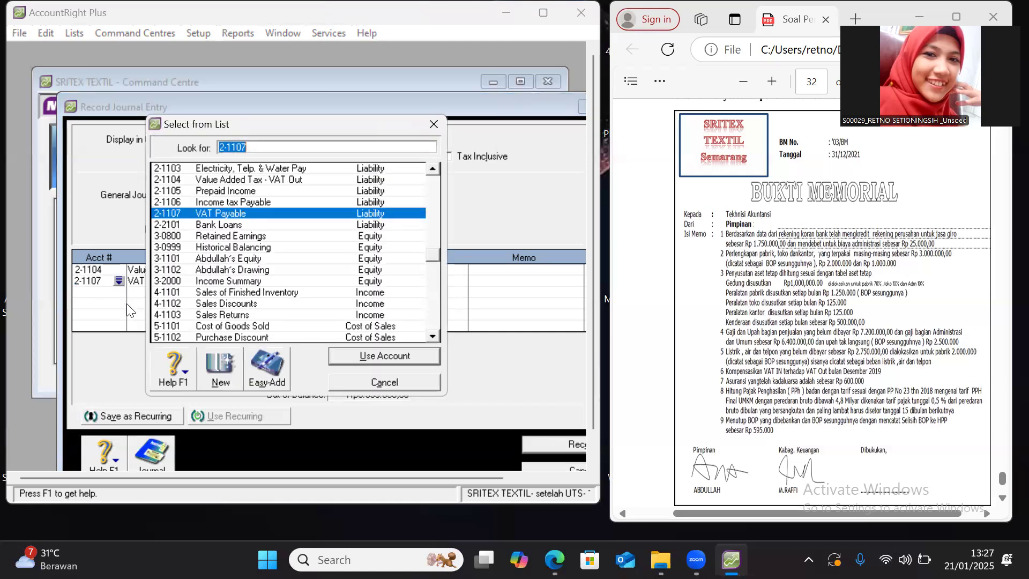
left_click(356, 379)
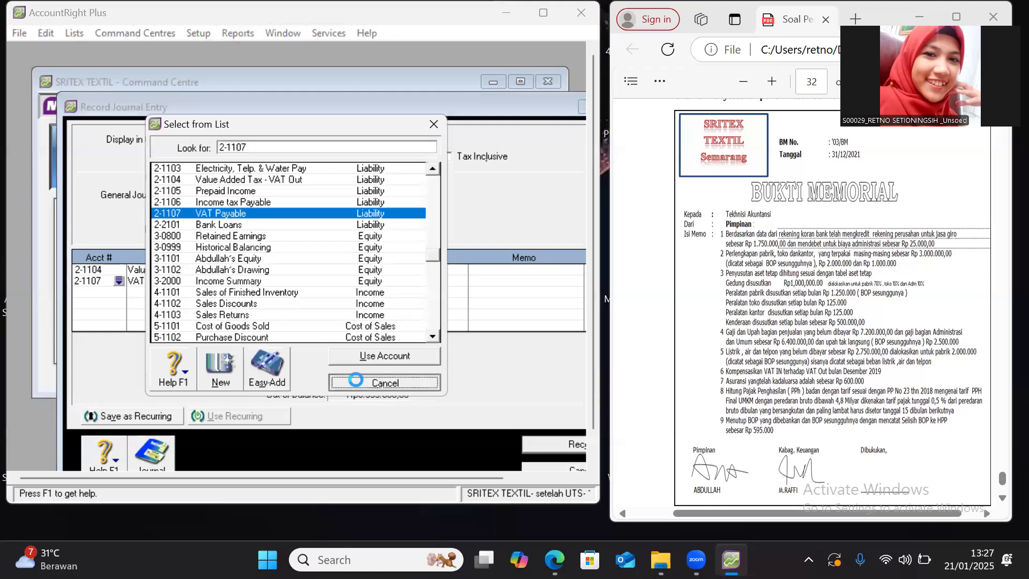
left_click(119, 281)
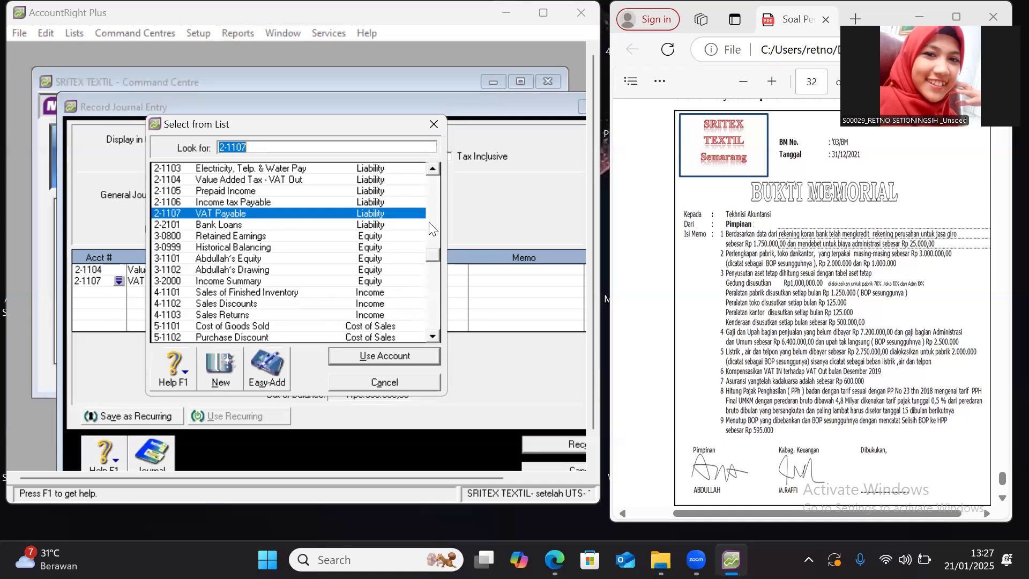
left_click(433, 169)
left_click(433, 169)
left_click(431, 171)
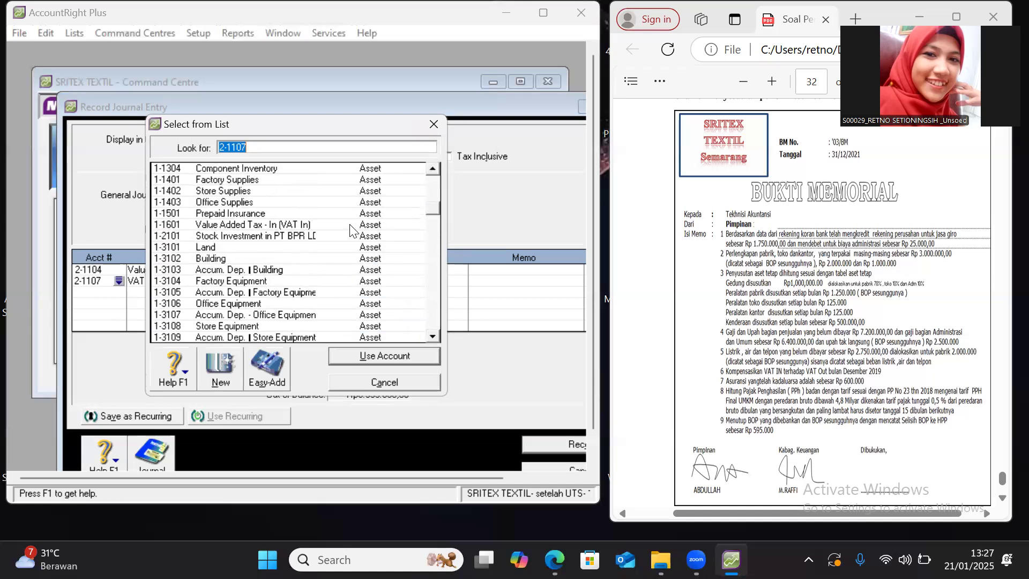
left_click(350, 224)
left_click(339, 356)
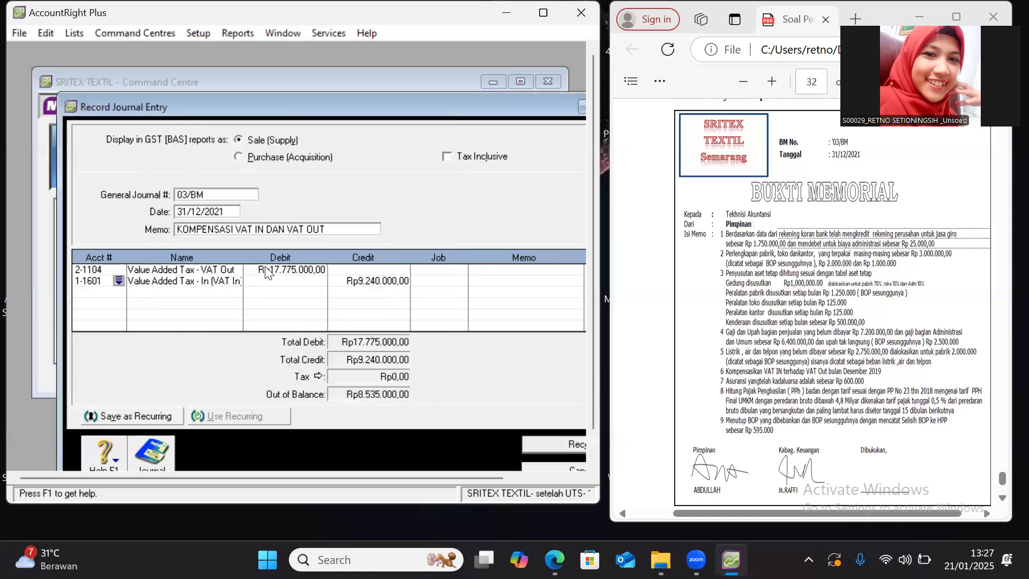
left_click(365, 283)
type("85")
key("BackSpace")
type("535000")
key("Return")
Add account 2-1107, VAT Payable, on the third line with a credit of Rp9.240.000
left_click(117, 293)
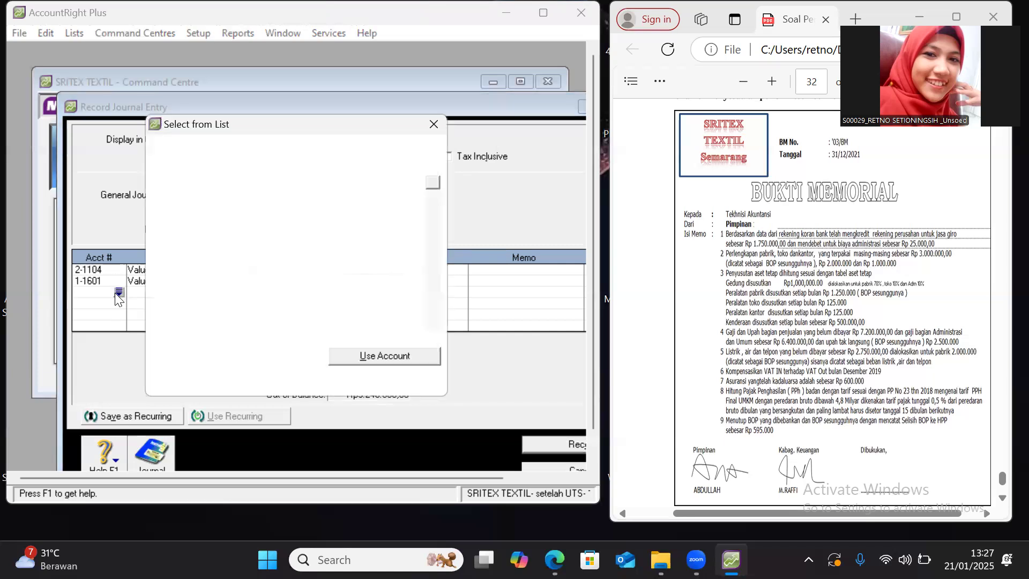
left_click(435, 336)
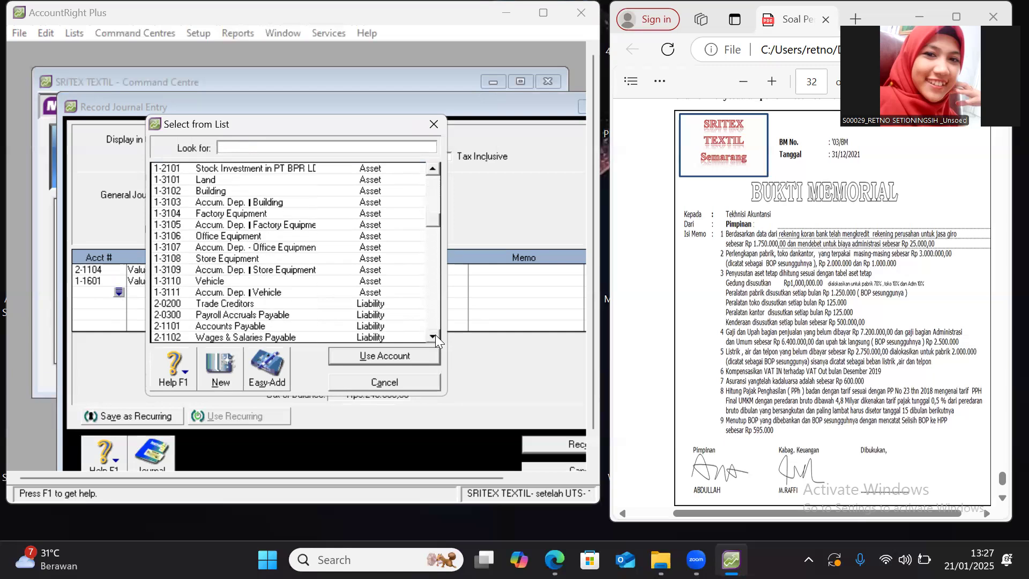
left_click(435, 335)
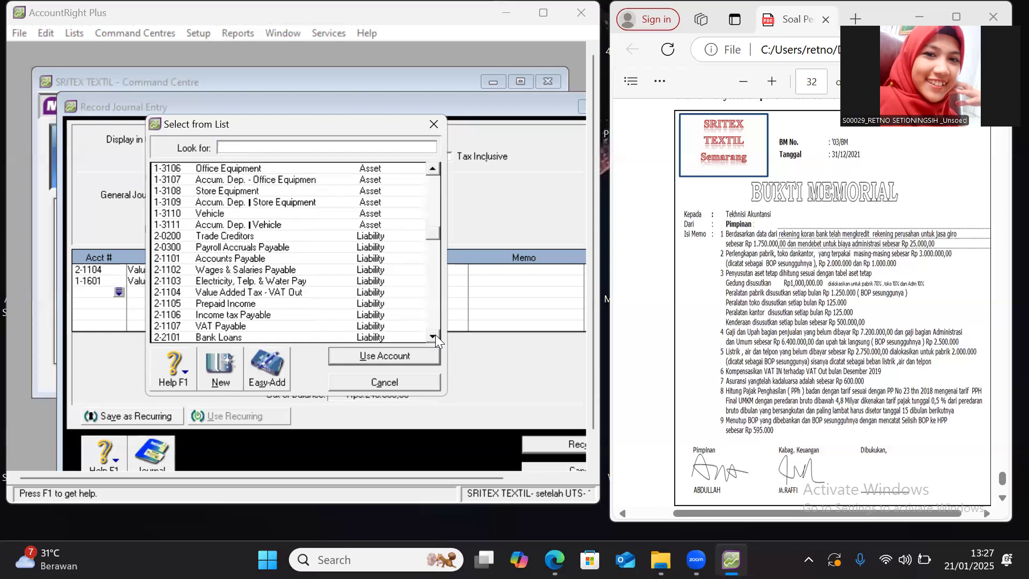
left_click(369, 329)
left_click(369, 357)
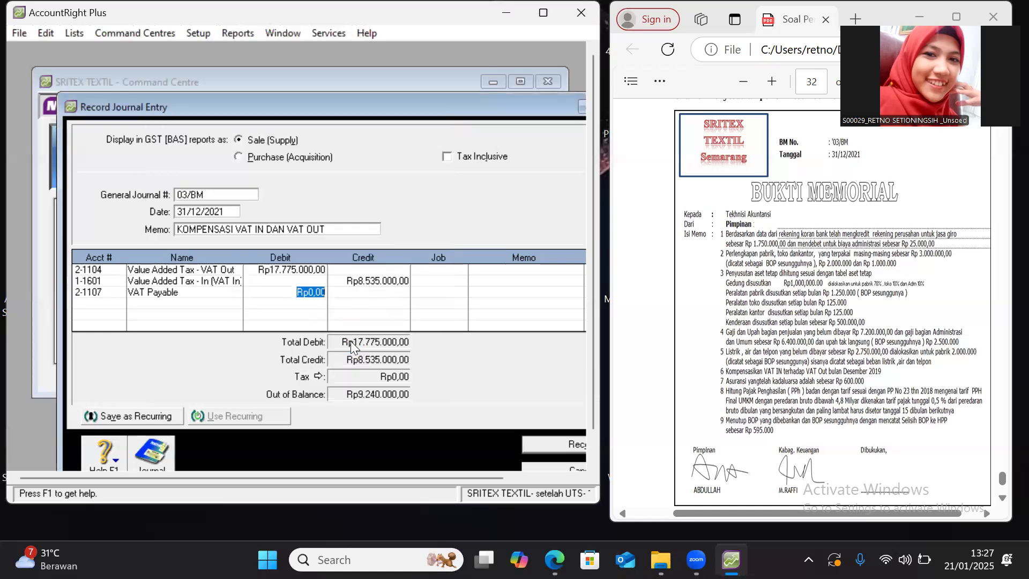
left_click(368, 292)
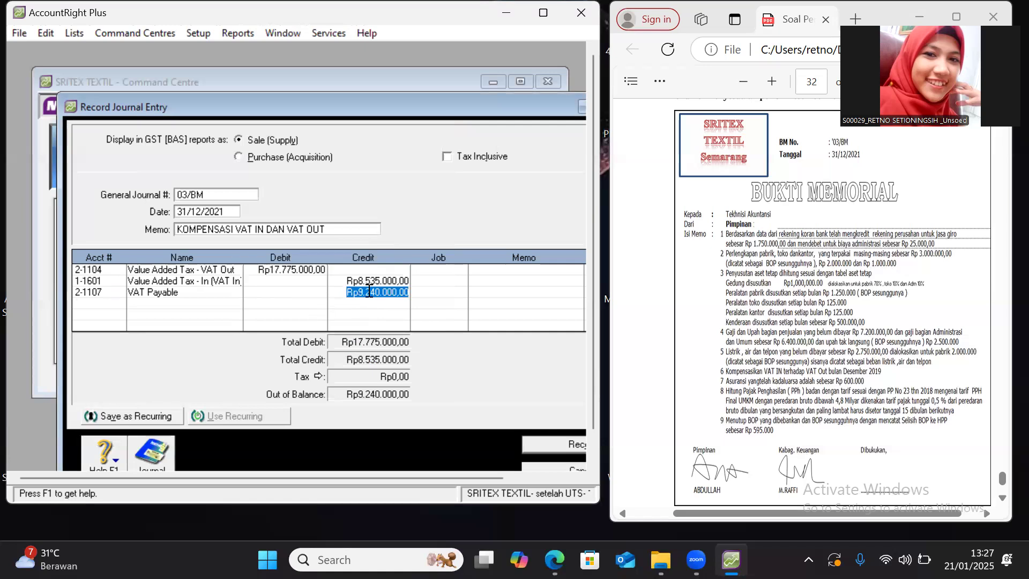
Record the VAT compensation entry and head a new journal entry with number 03/BM and memo BUKTI MEMORIAL
key("Return")
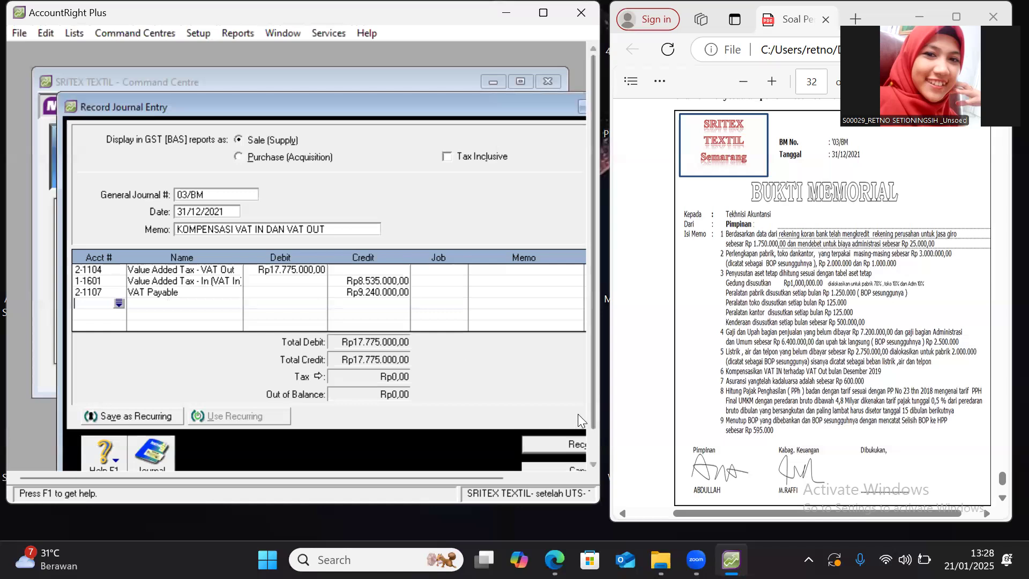
left_click(550, 439)
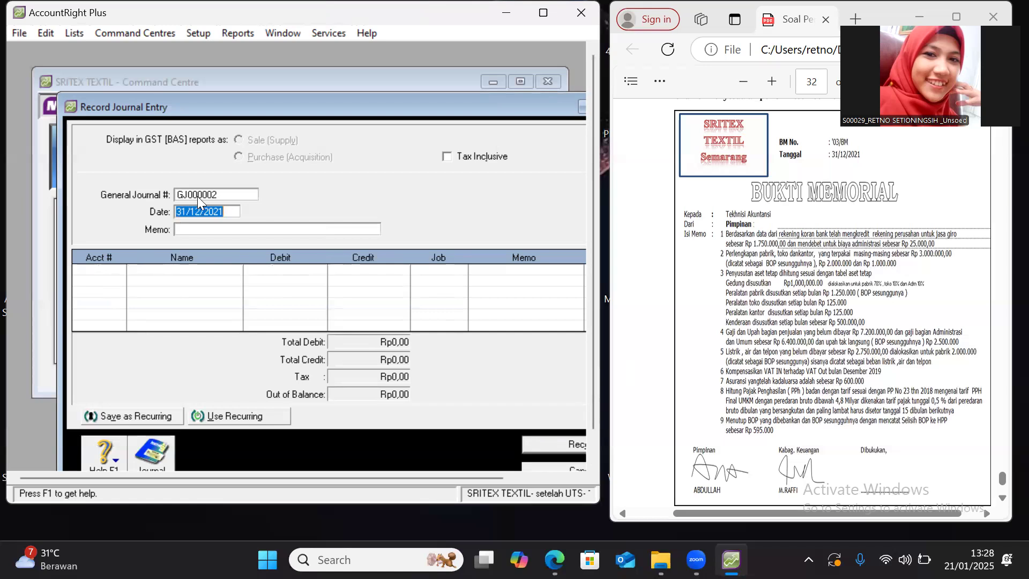
type("03/BM")
left_click(197, 229)
type("BUKTI MEMORIAL")
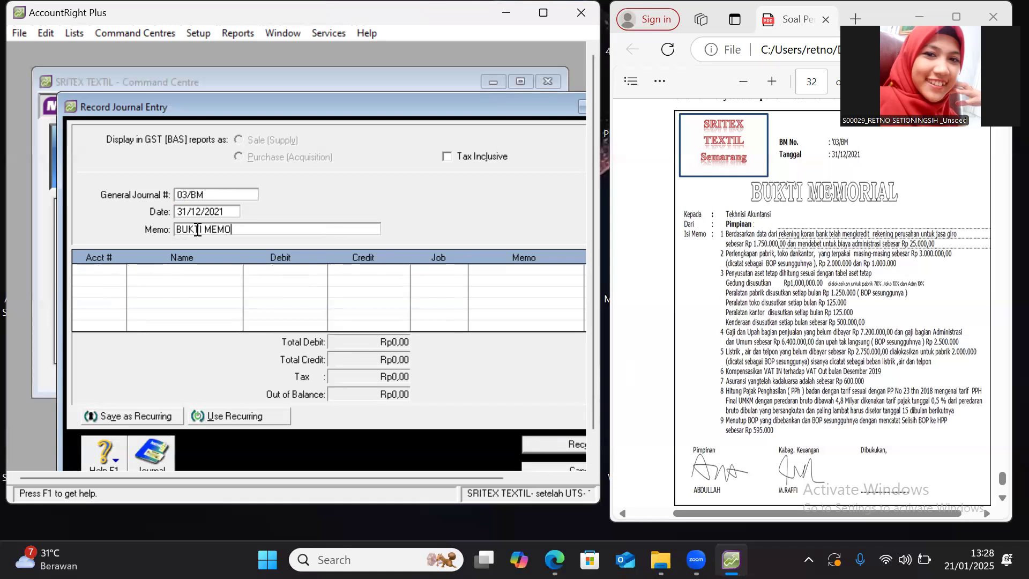
Enter account 6-1108, Insurance Expense, on the first line with a debit of Rp600.000
left_click(97, 271)
left_click(120, 271)
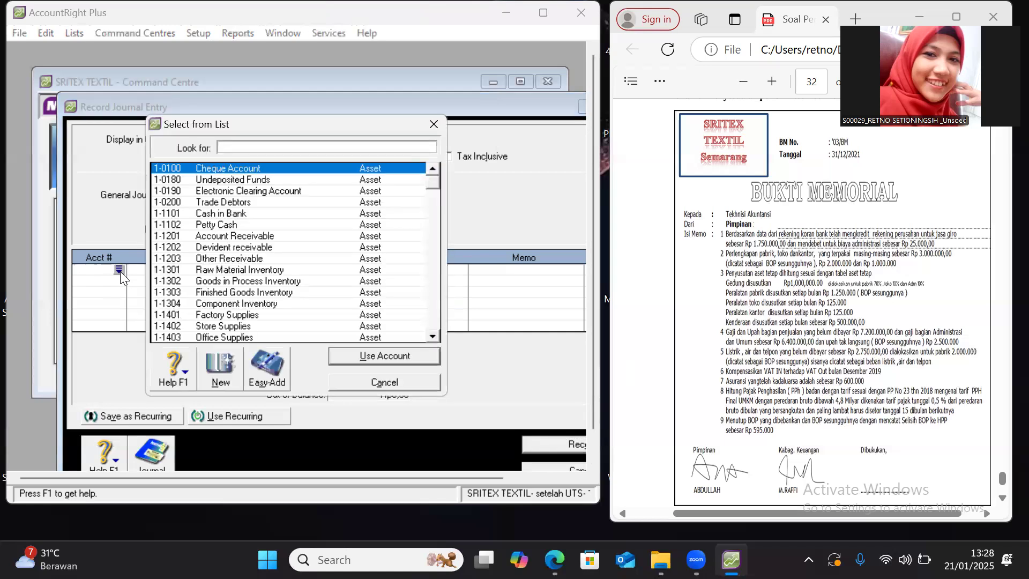
left_click(432, 337)
left_click(433, 337)
left_click(432, 337)
left_click(432, 337)
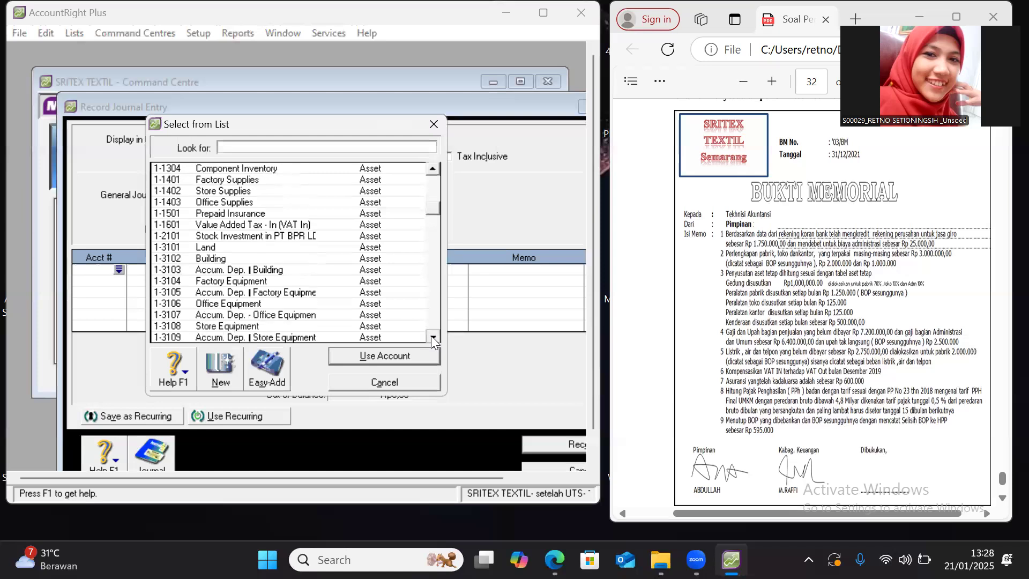
left_click(433, 337)
left_click(432, 337)
left_click(432, 337)
left_click(432, 337)
left_click(433, 337)
left_click(432, 337)
left_click(432, 337)
left_click(433, 337)
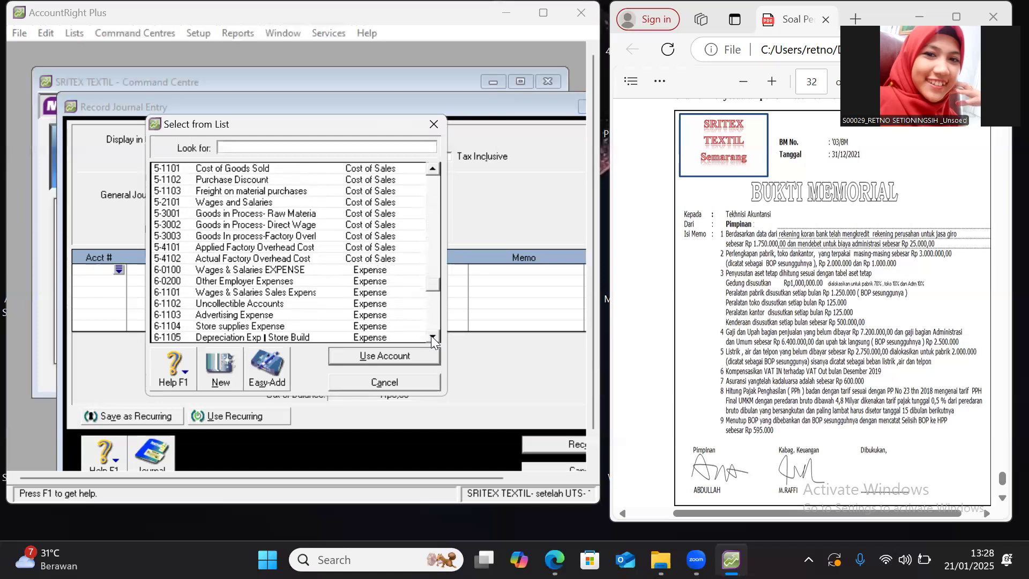
left_click(432, 337)
left_click(432, 336)
left_click(432, 336)
left_click(432, 337)
left_click(431, 336)
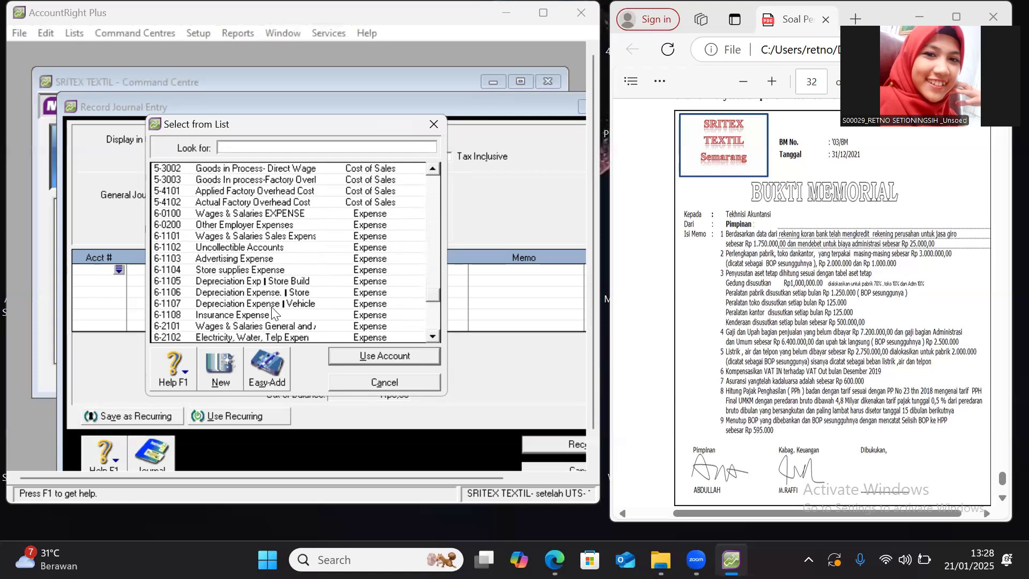
left_click(300, 314)
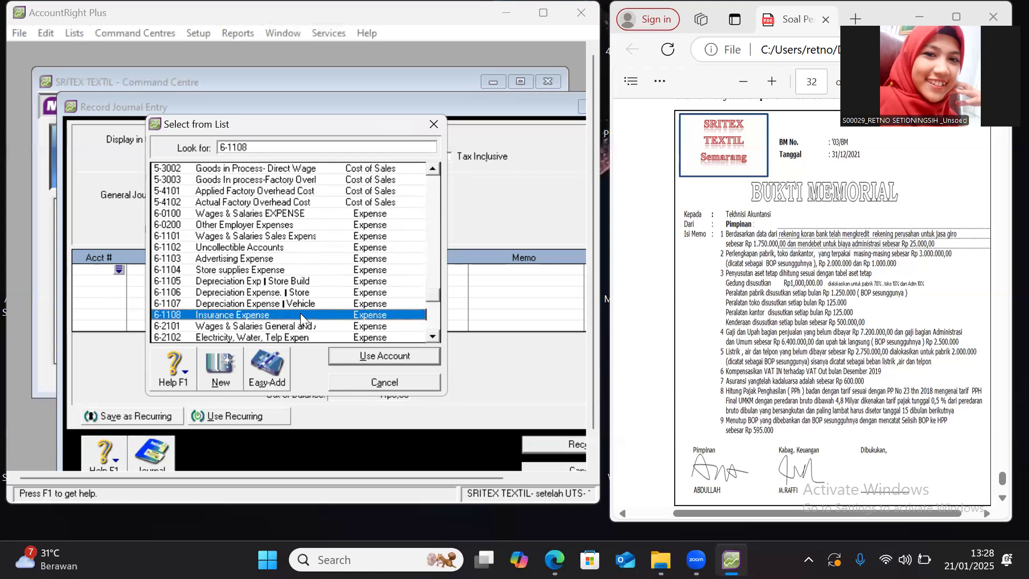
left_click(377, 357)
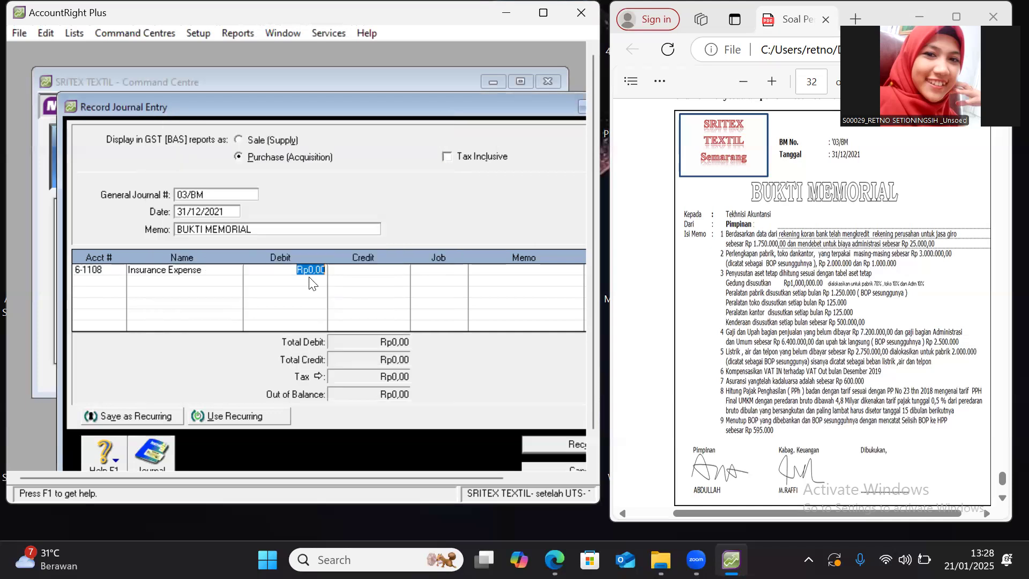
type("600000")
key("Tab")
Add account 1-1501, Prepaid Insurance, on the second line with a credit of Rp600.000, and record and close the journal entry
left_click(119, 281)
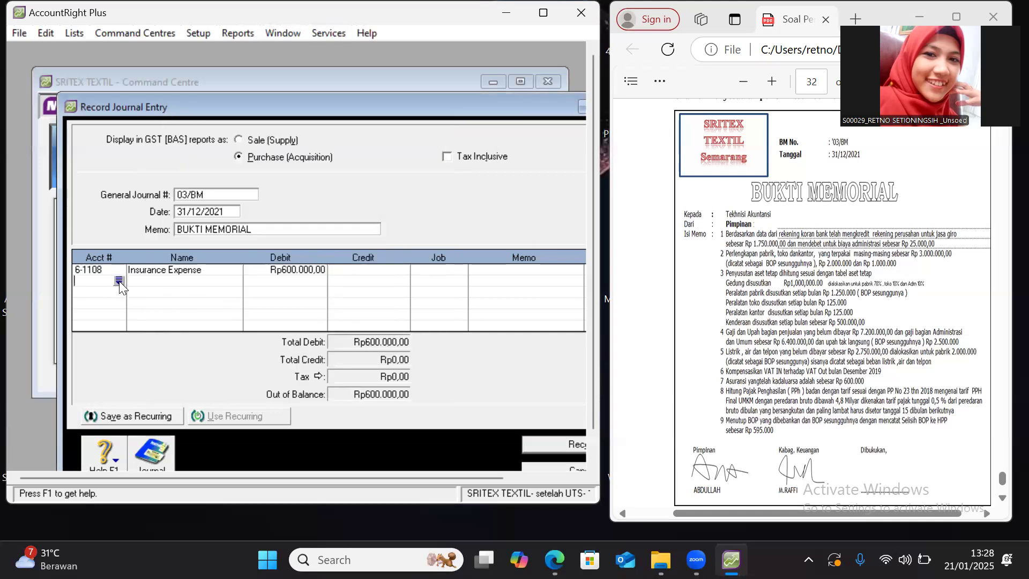
left_click(119, 280)
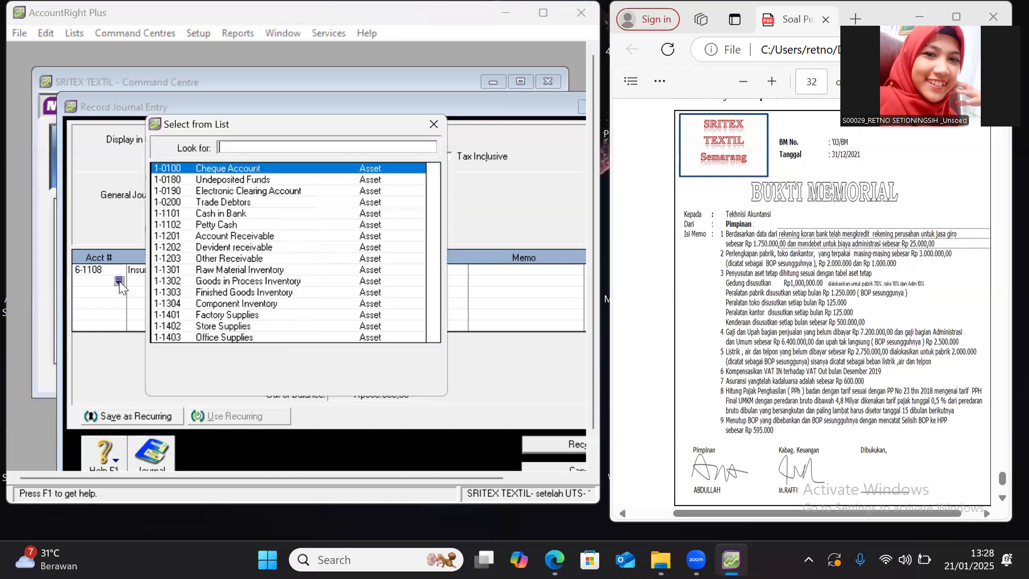
left_click(433, 337)
left_click(433, 336)
left_click(433, 336)
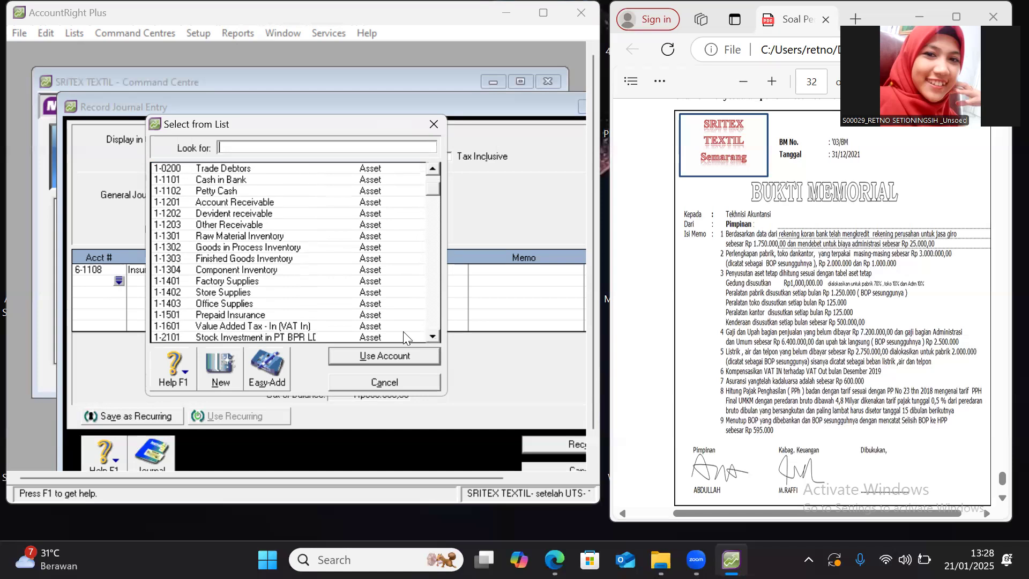
left_click(376, 315)
left_click(376, 354)
left_click(355, 279)
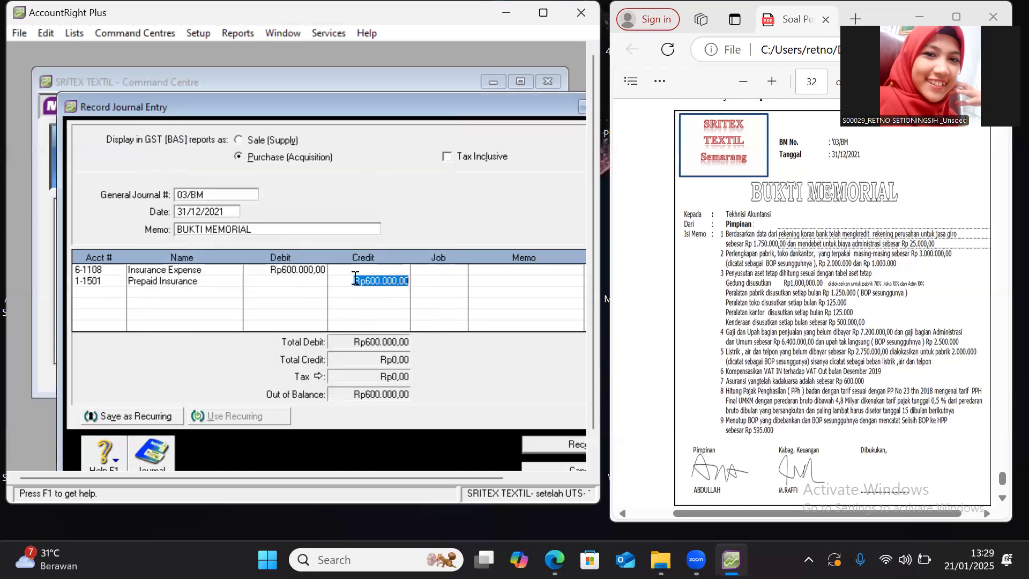
key("Return")
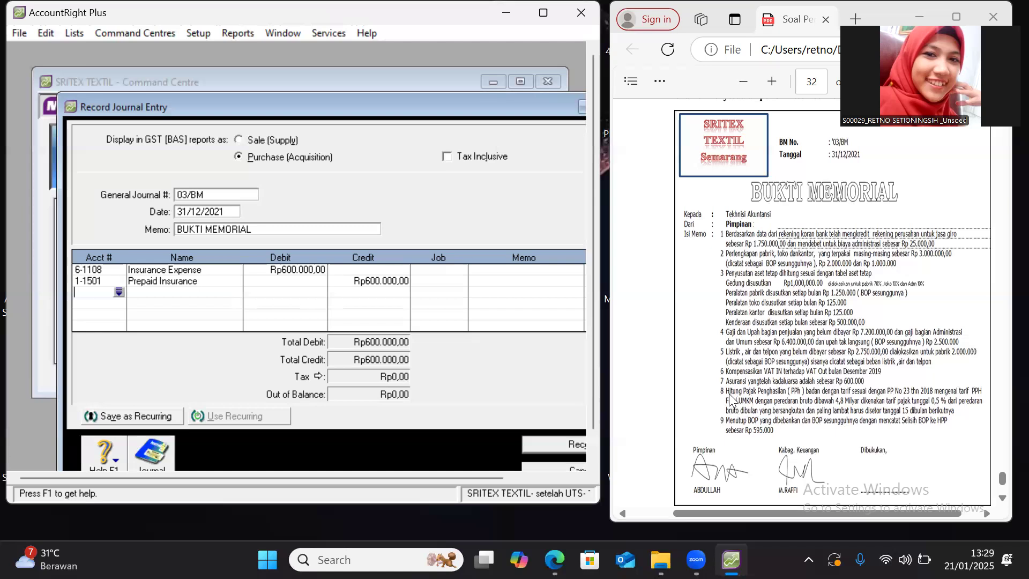
left_click(561, 444)
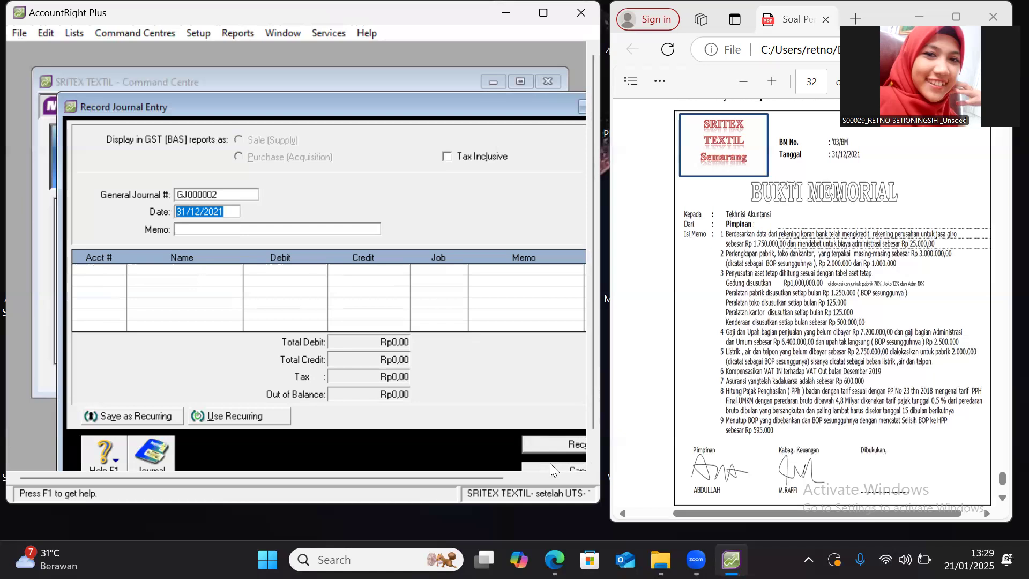
left_click(550, 465)
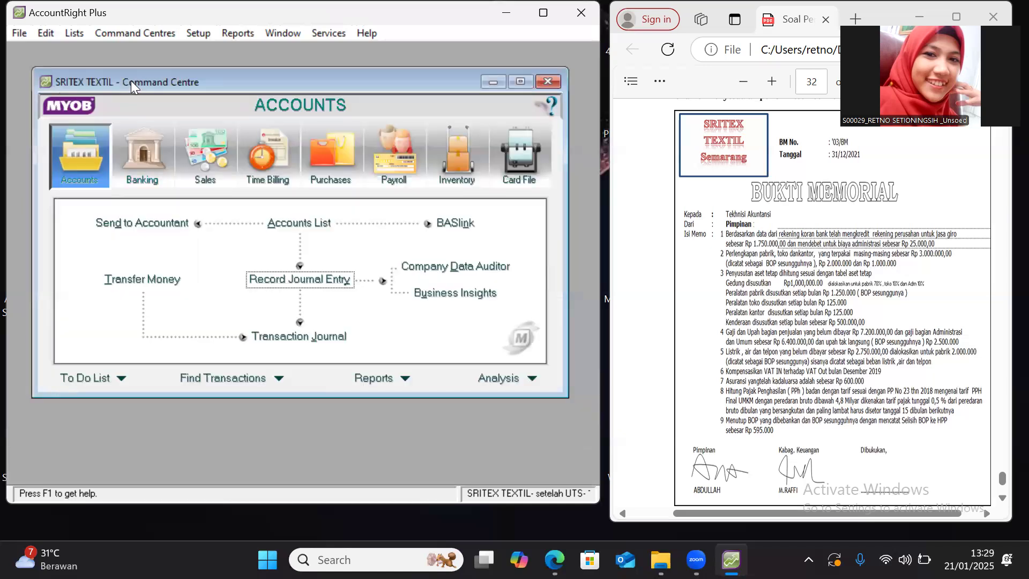
Open the accounts list and check the total balance of the Income accounts
left_click(74, 33)
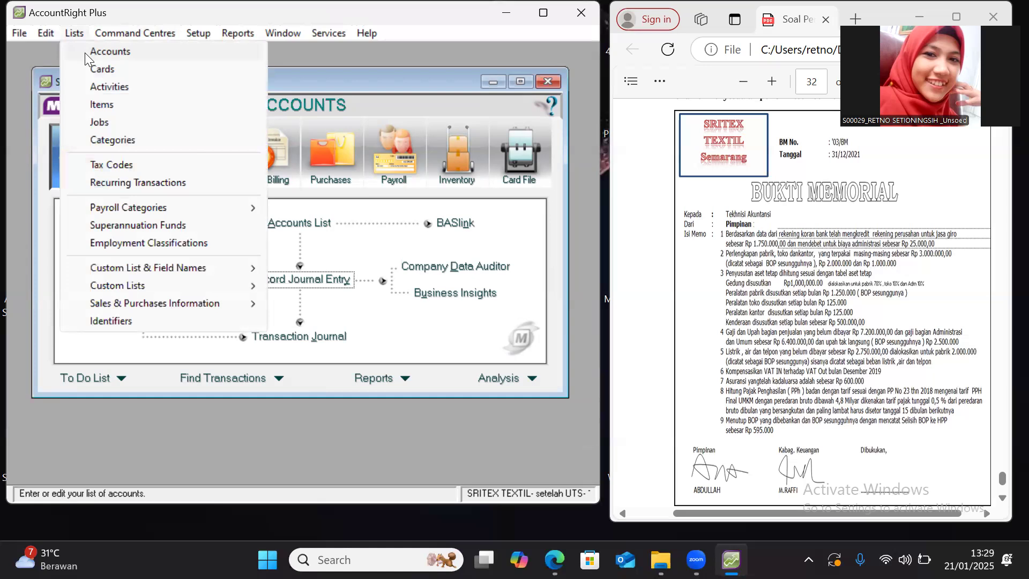
left_click(85, 53)
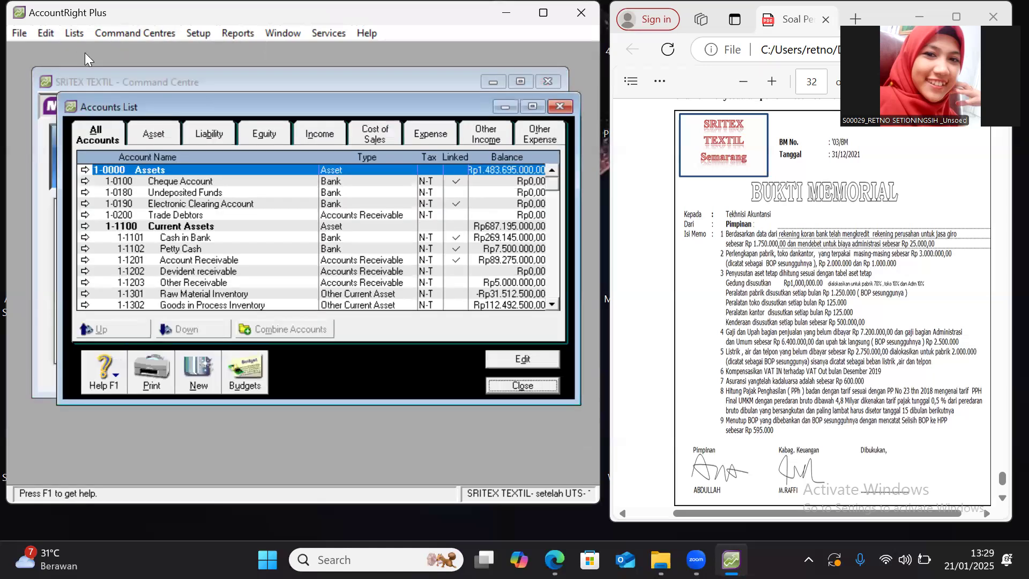
left_click(315, 127)
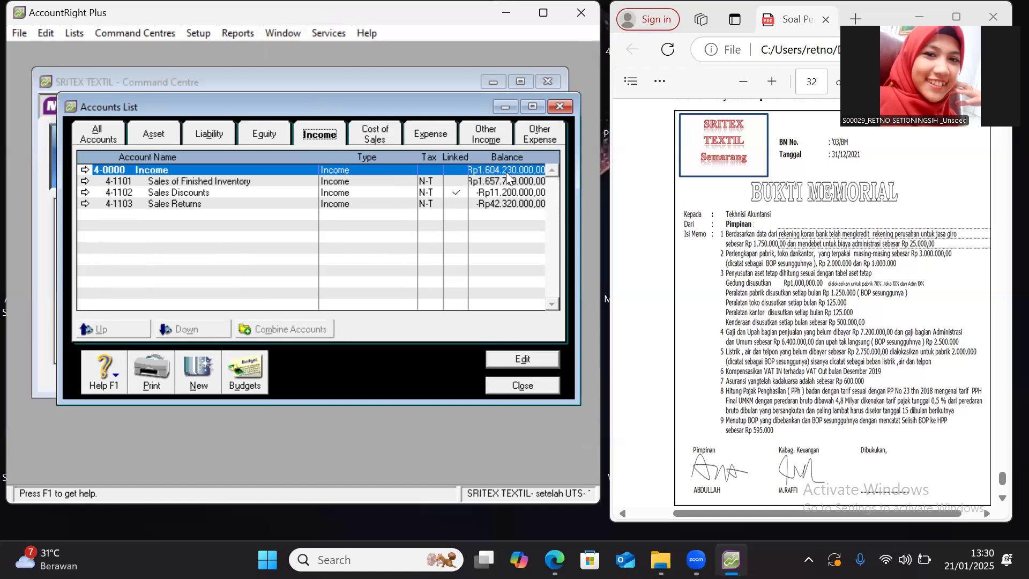
Switch to Calculator, multiply the total income of 1.604.230.000 by 0,5%, and move the calculator clear of the accounts list
left_click(341, 557)
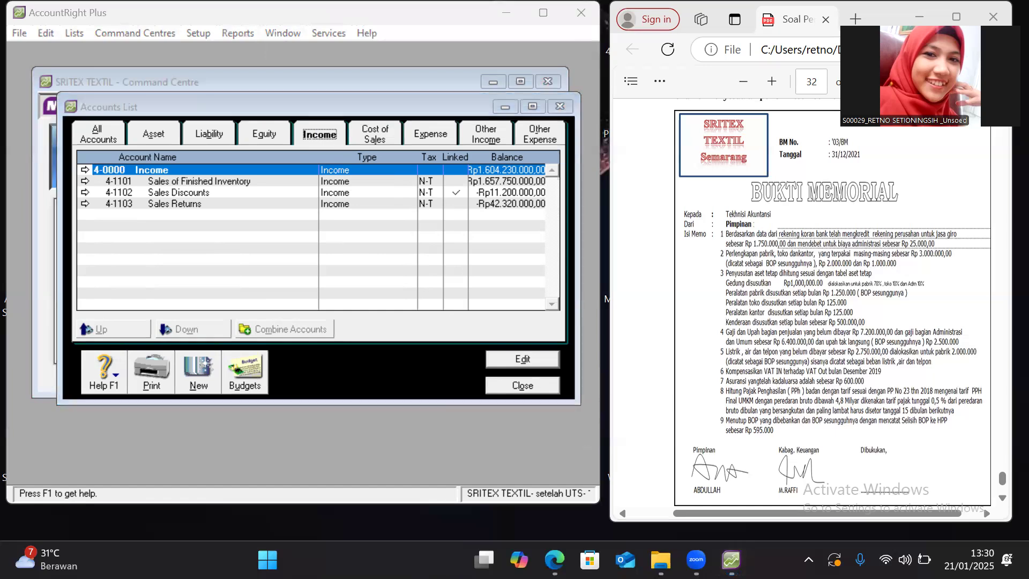
type("KALKU")
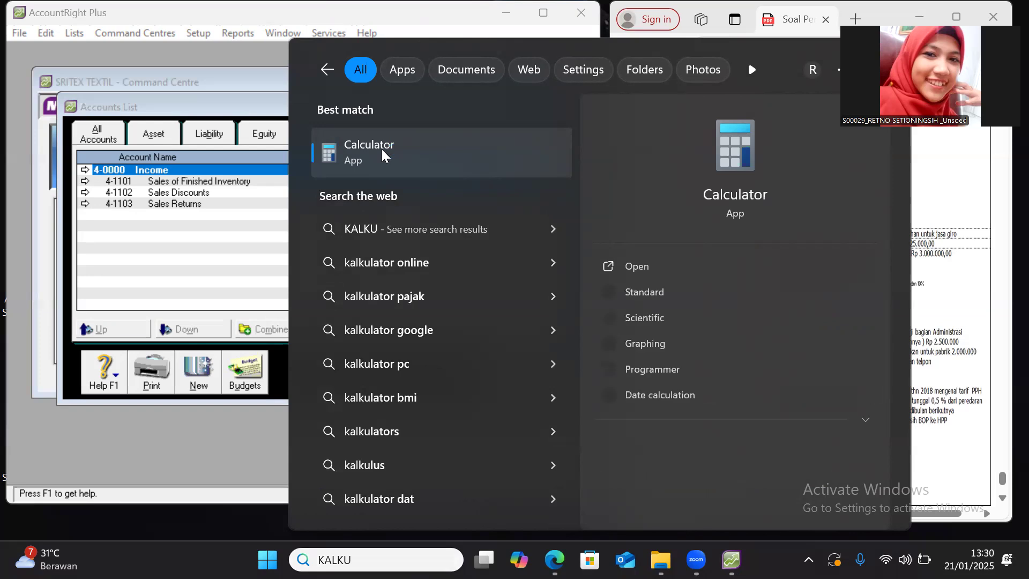
left_click(382, 149)
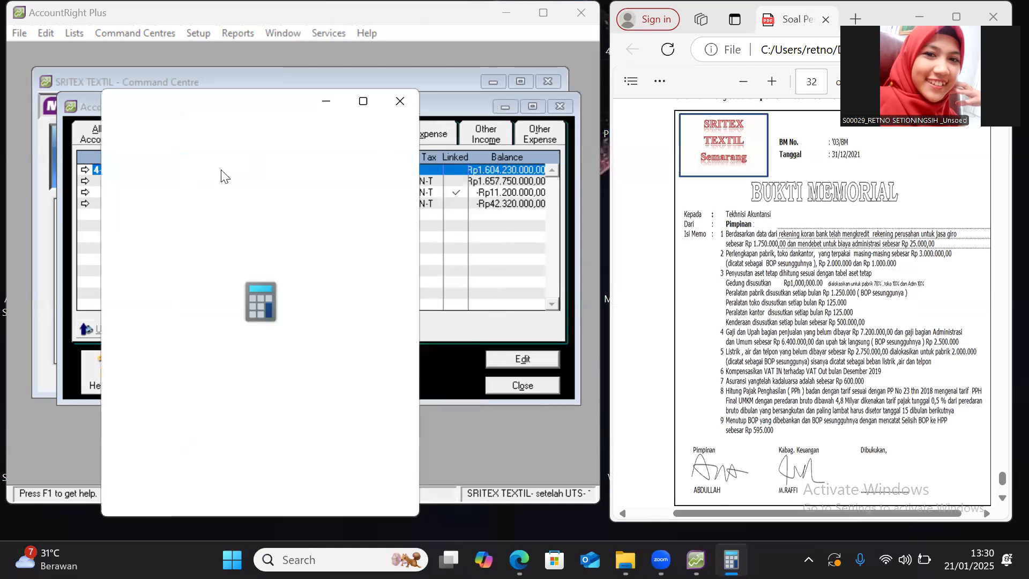
left_click(155, 450)
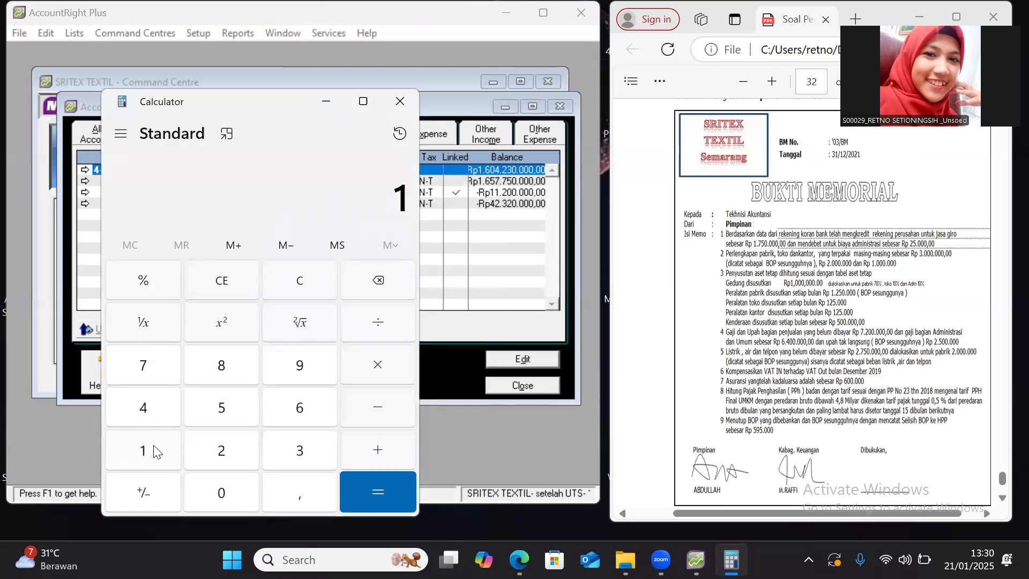
left_click(301, 407)
left_click(235, 490)
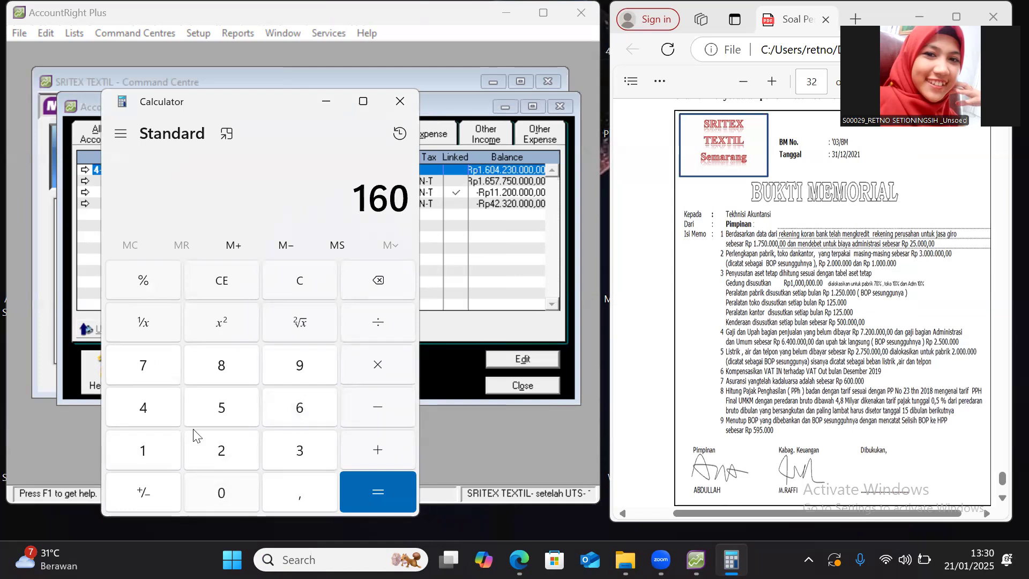
left_click(163, 403)
left_click(223, 450)
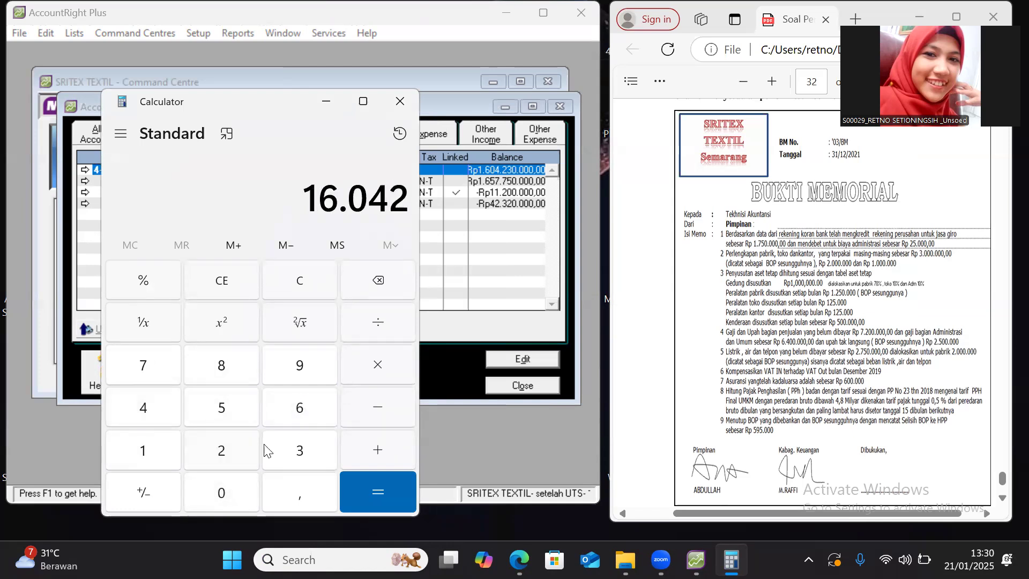
left_click(296, 450)
left_click(229, 498)
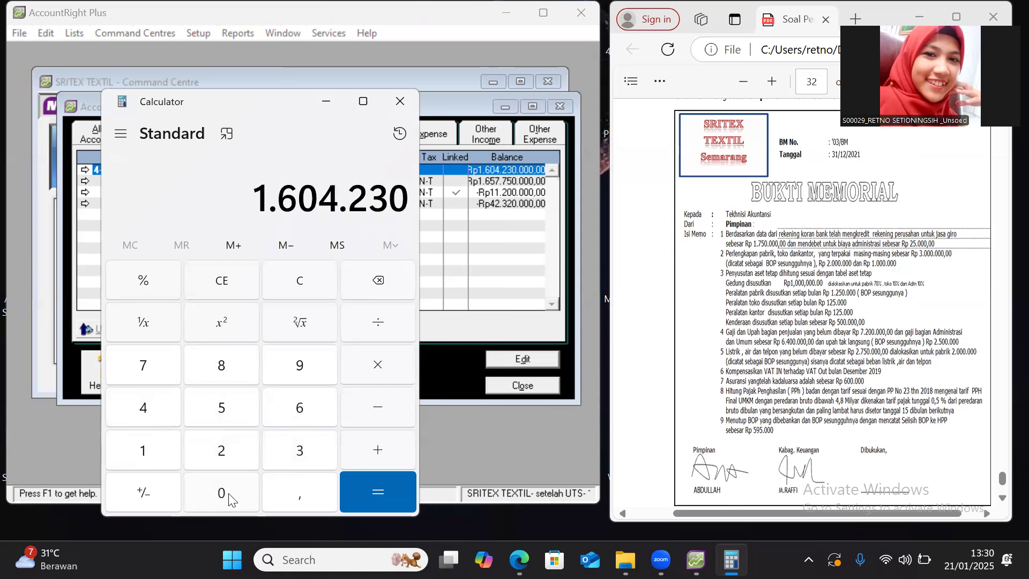
left_click(229, 496)
left_click(229, 495)
left_click(225, 493)
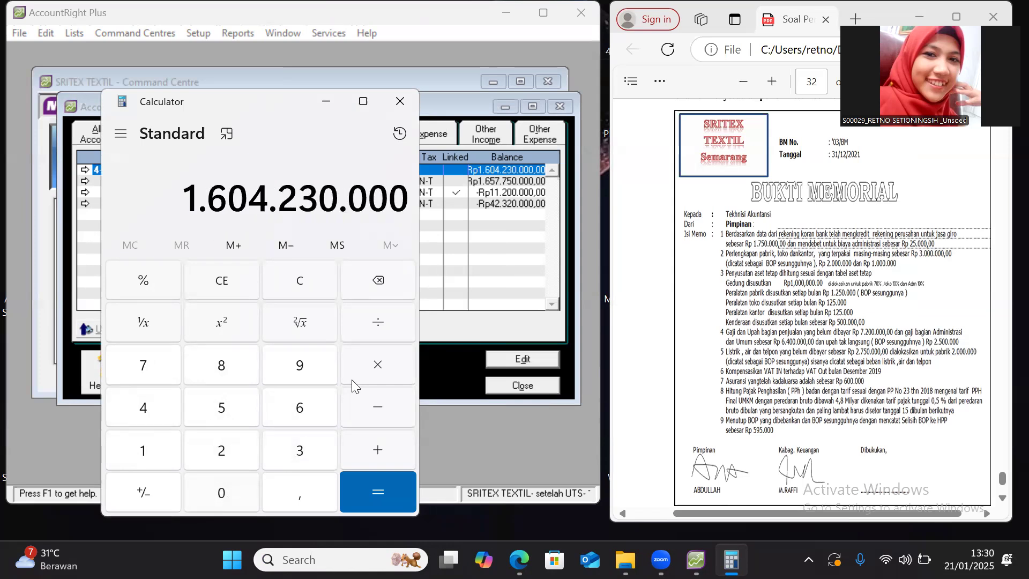
left_click(393, 353)
left_click(217, 493)
left_click(277, 490)
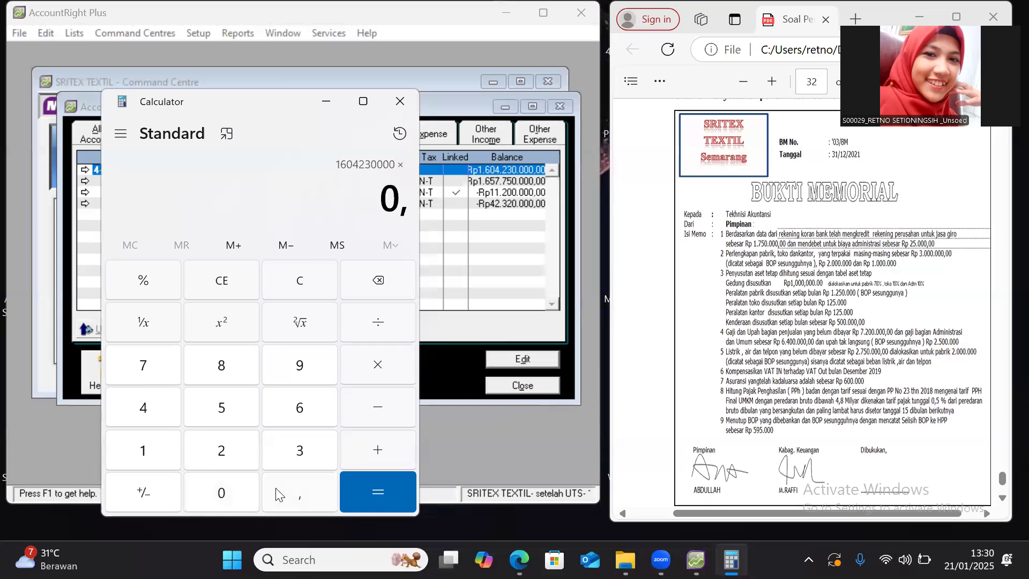
left_click(237, 406)
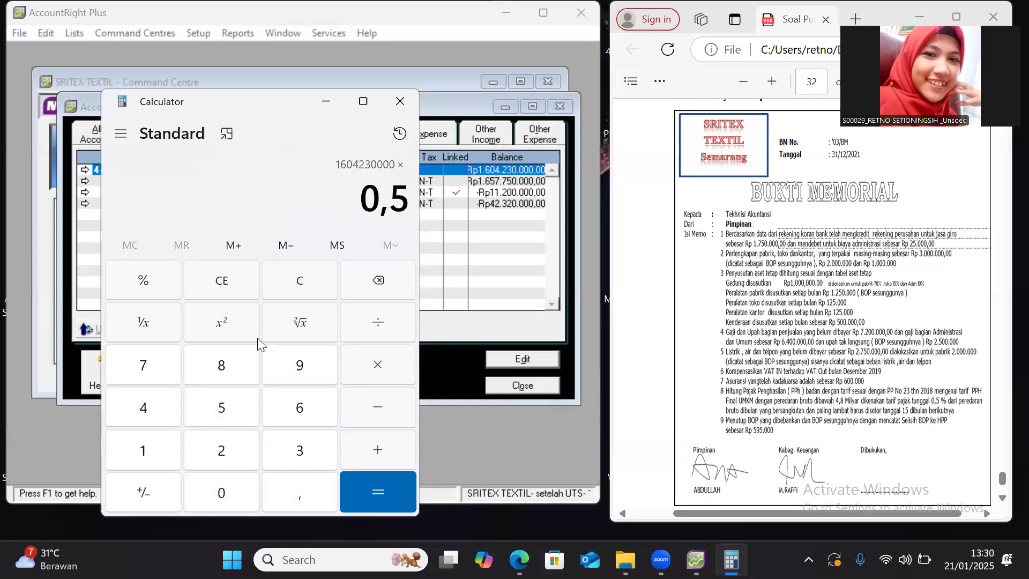
left_click(153, 279)
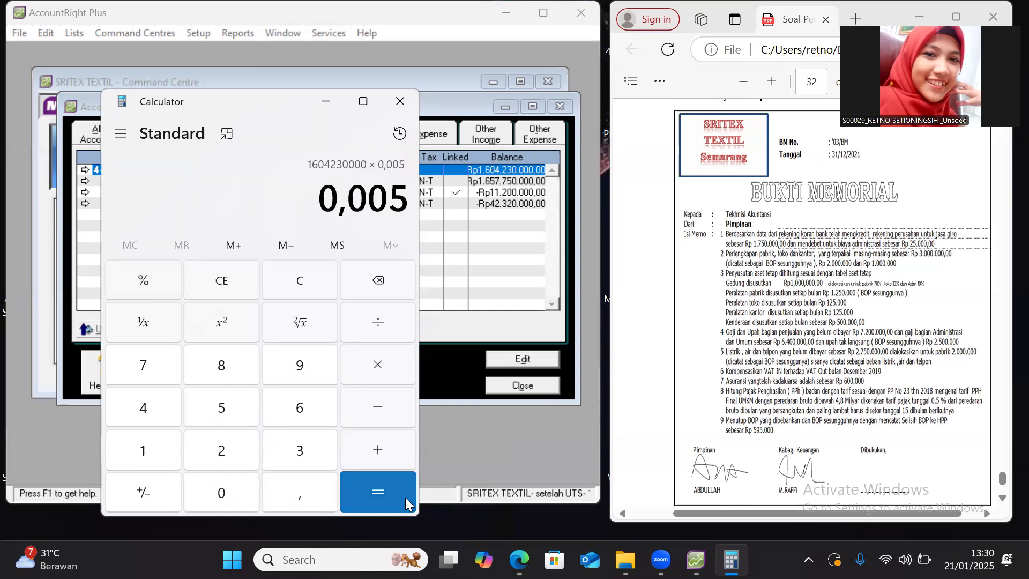
left_click(393, 491)
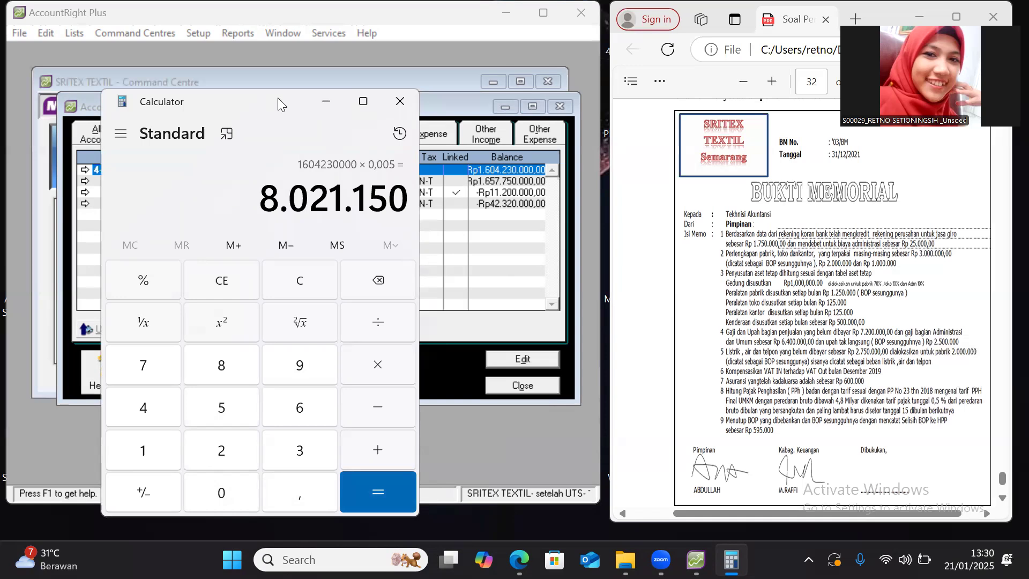
left_click_drag(277, 98, 812, 71)
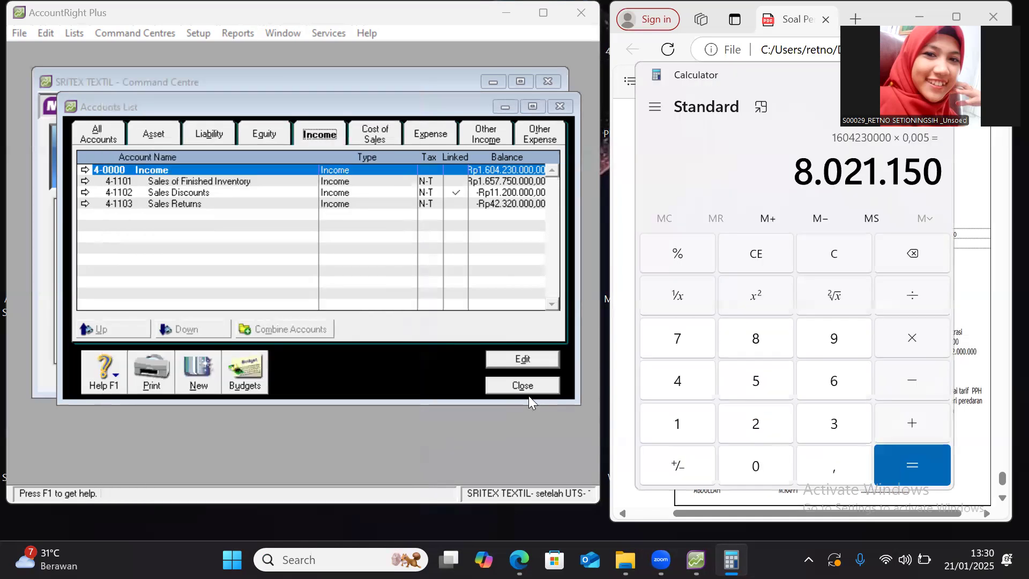
Close the accounts list and start a new journal entry numbered 03/BM
left_click(522, 385)
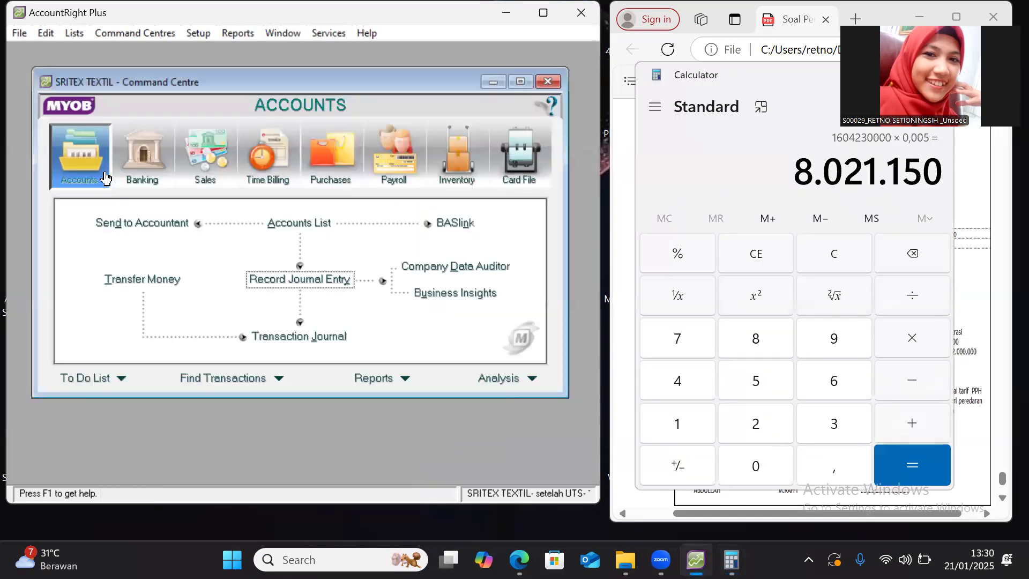
left_click(249, 279)
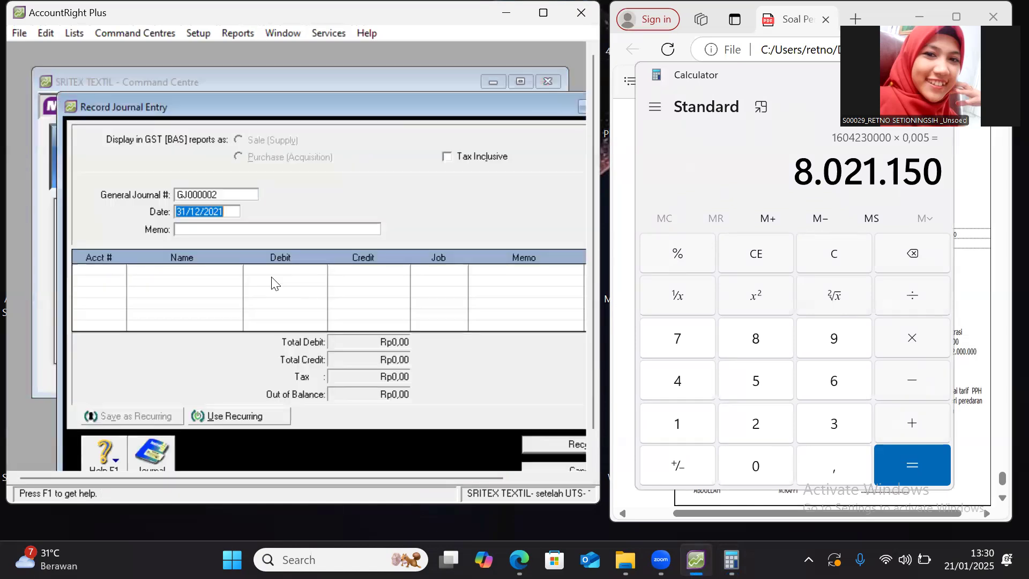
double_click(210, 194)
type("B")
key("BackSpace")
type("03/BM")
Enter PPH FINAL UMKM as the journal entry's memo, checking the tax wording in item 8 of the memorial voucher
left_click(203, 229)
type("BUK")
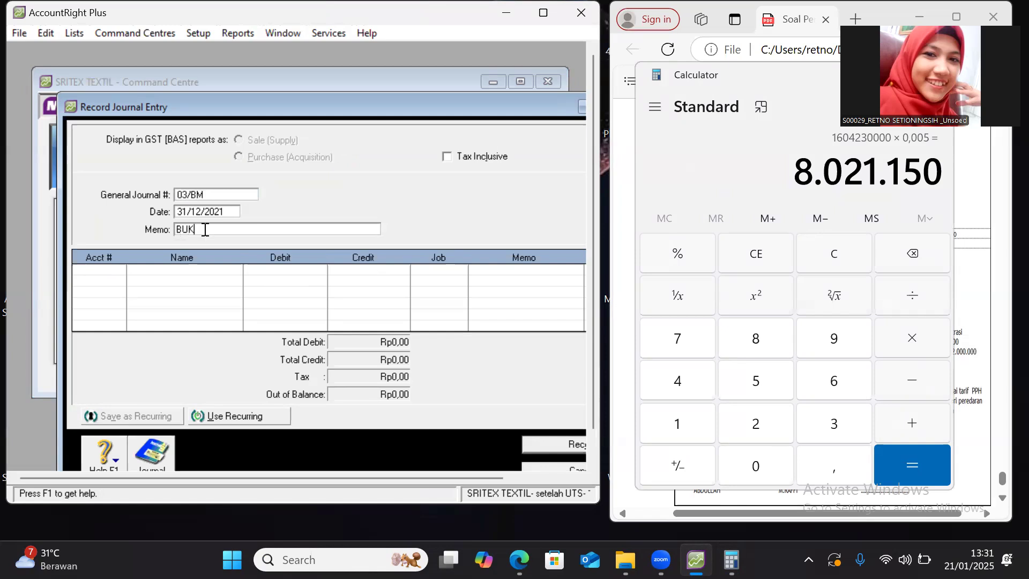
type("TI MEMORIAL")
key("BackSpace")
key("BackSpace")
key("BackSpace")
key("BackSpace")
key("BackSpace")
key("BackSpace")
key("BackSpace")
key("BackSpace")
key("BackSpace")
key("BackSpace")
key("BackSpace")
key("BackSpace")
key("BackSpace")
key("BackSpace")
type("PPH")
left_click(717, 201)
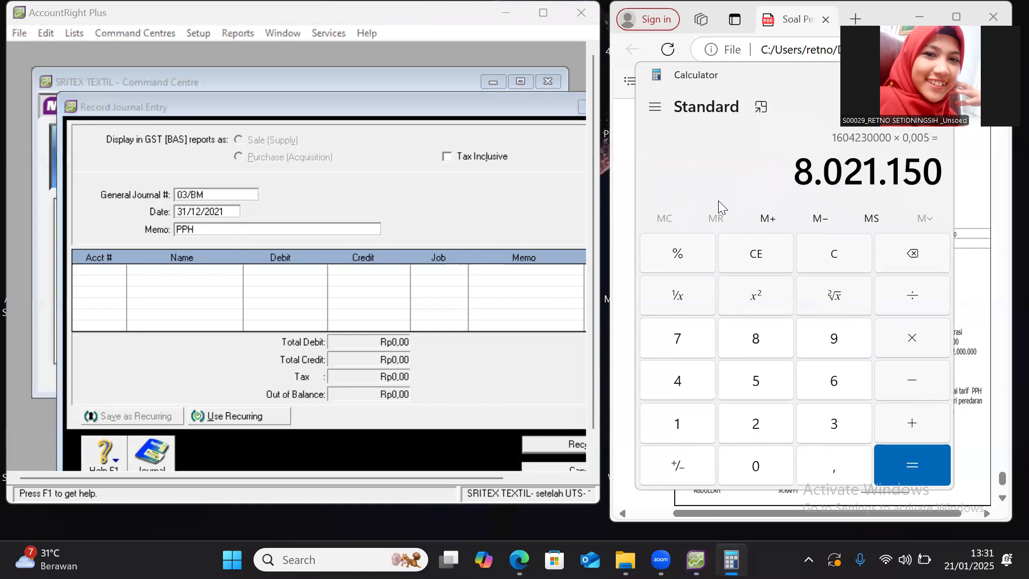
left_click(630, 130)
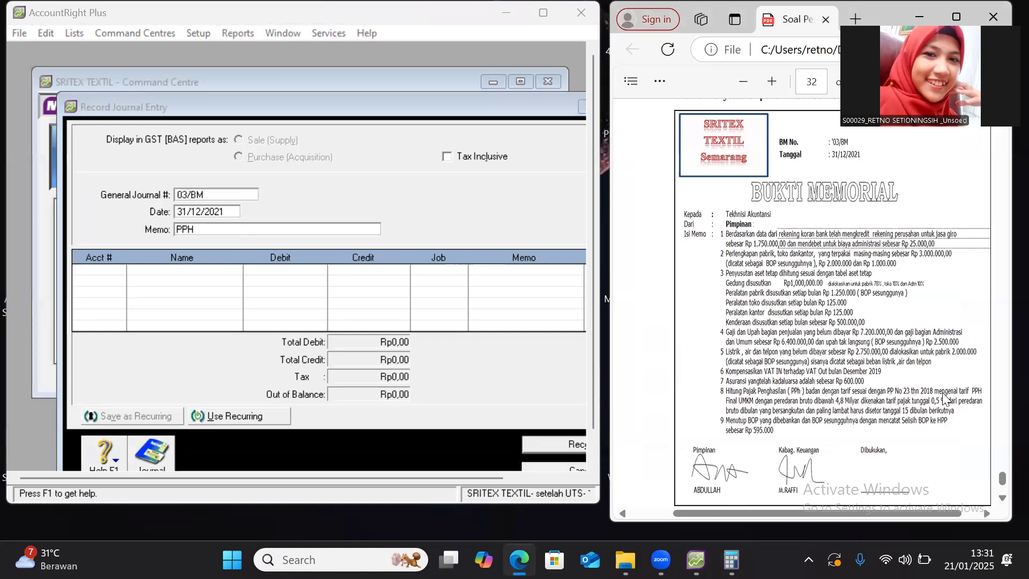
left_click(318, 229)
type("FIN")
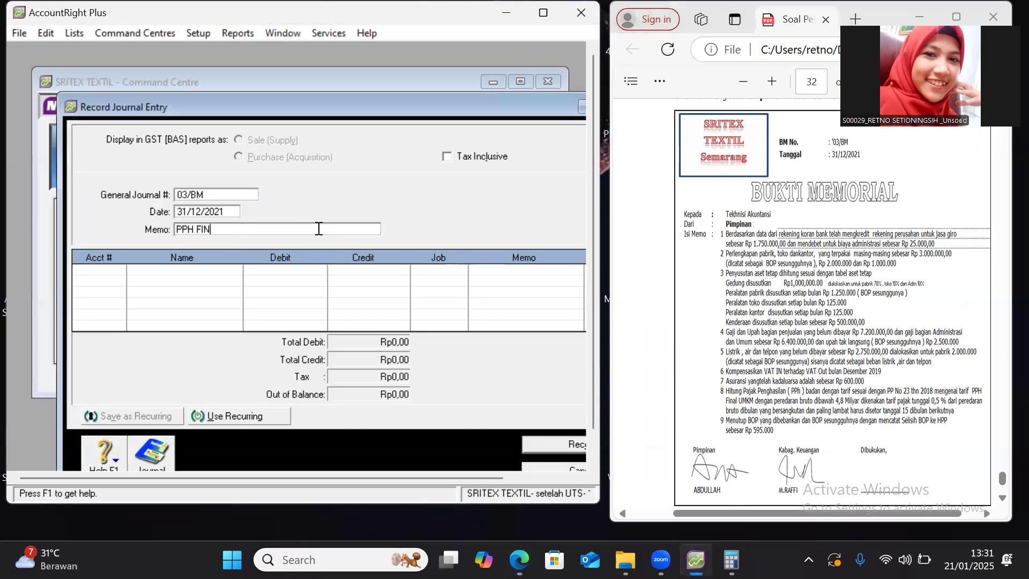
type("AL UMKM")
Enter account 9-2101, Income Tax Expense, on the first line with a debit of Rp8.021.150
left_click(94, 276)
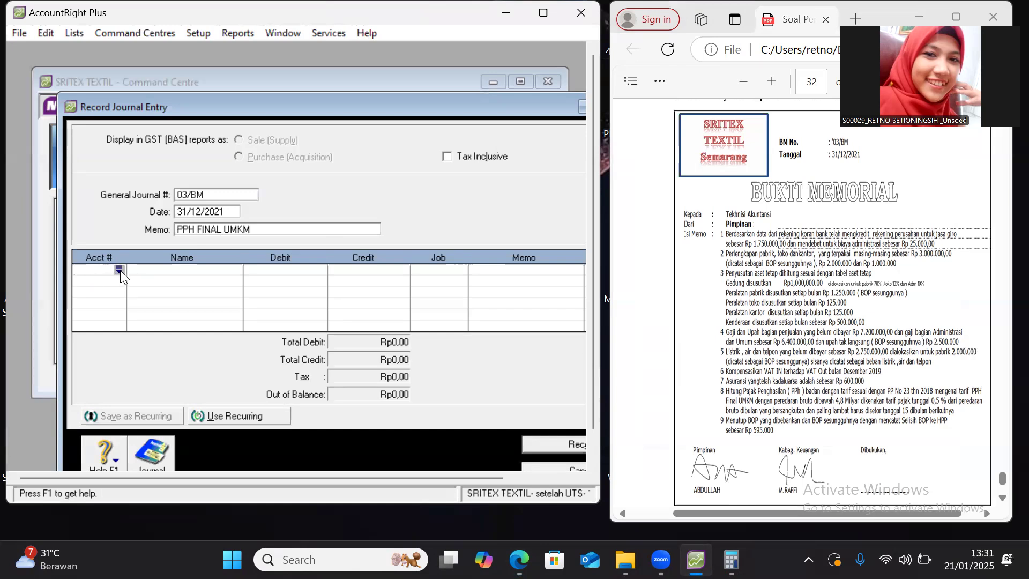
left_click(120, 270)
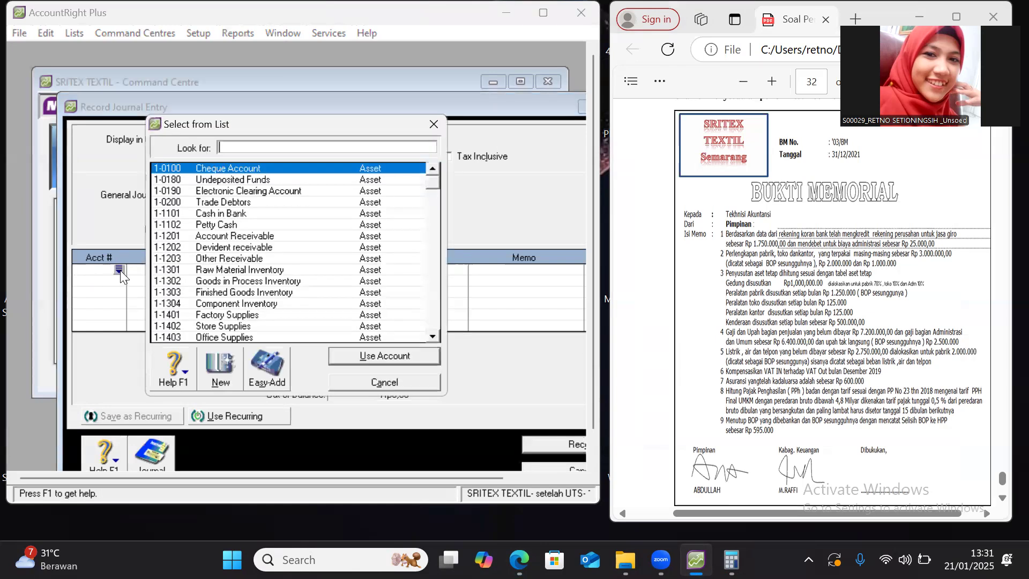
left_click(433, 336)
left_click(433, 336)
left_click(433, 336)
left_click(432, 336)
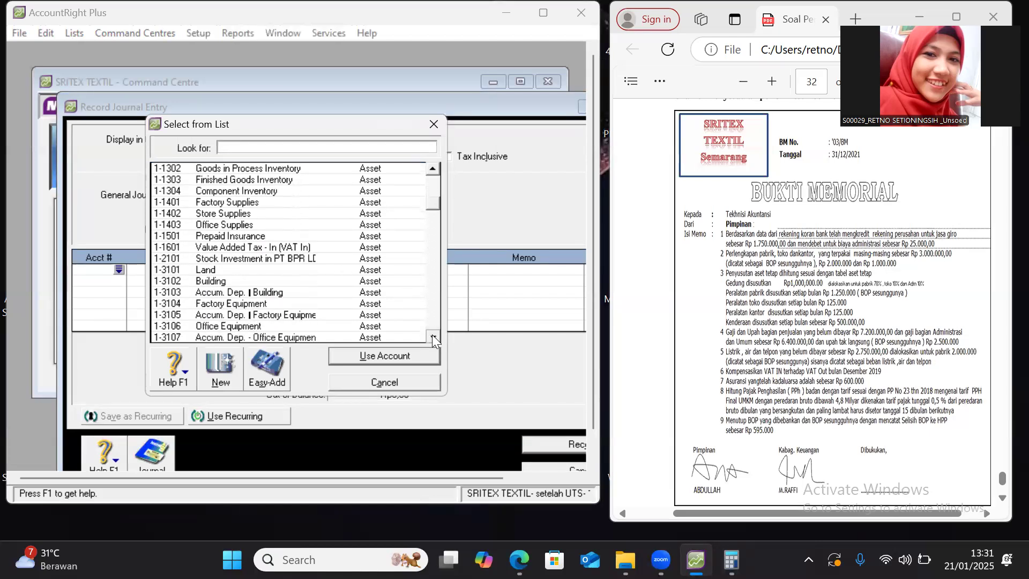
left_click(432, 336)
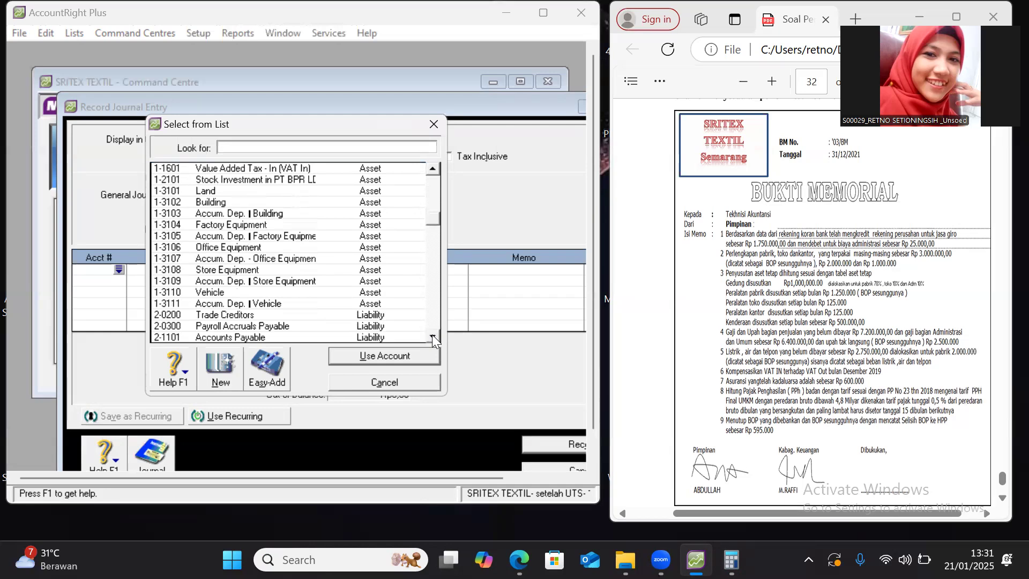
scroll(432, 334, "down", 5)
scroll(432, 334, "down", 10)
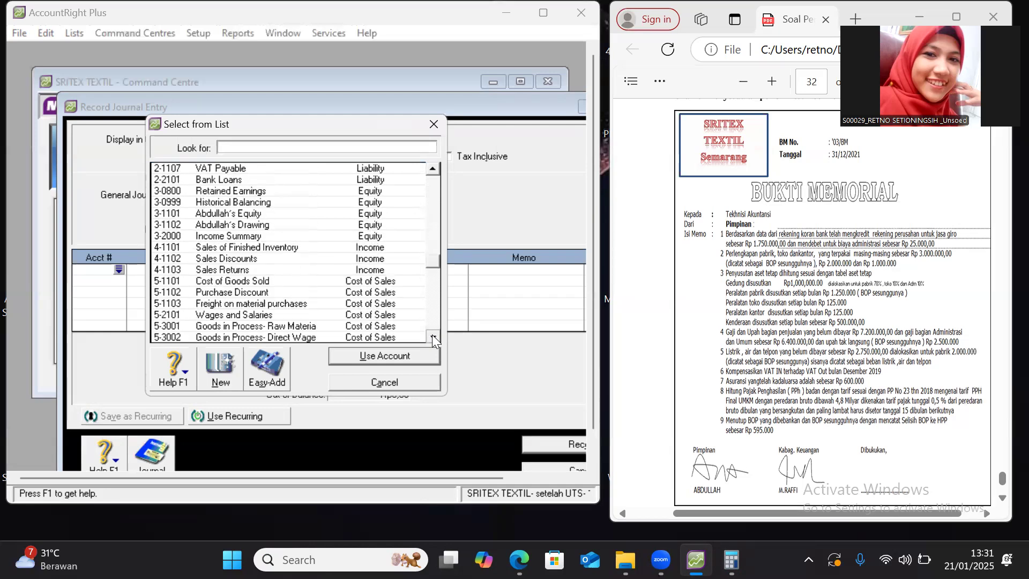
scroll(432, 335, "down", 3)
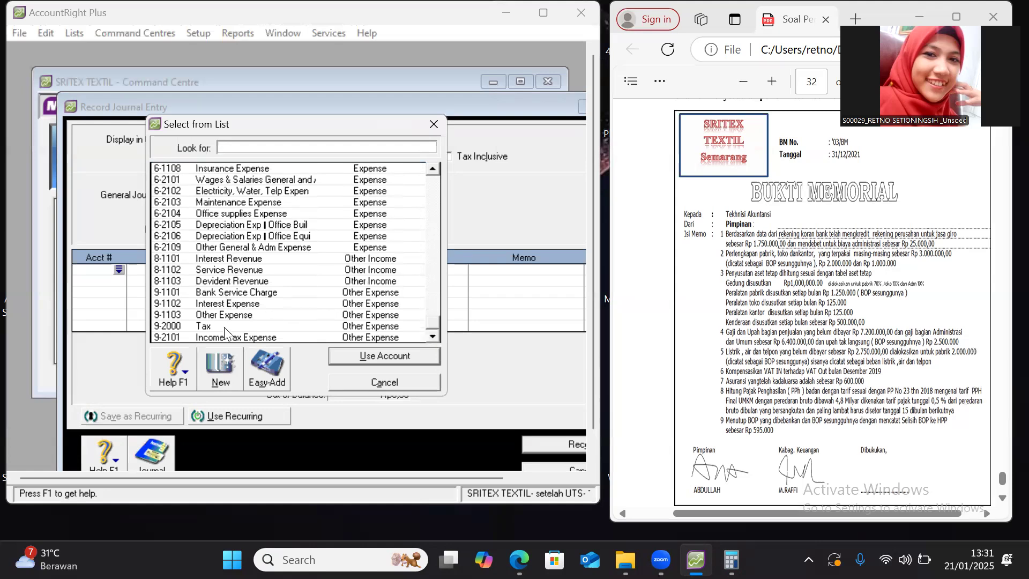
left_click(259, 338)
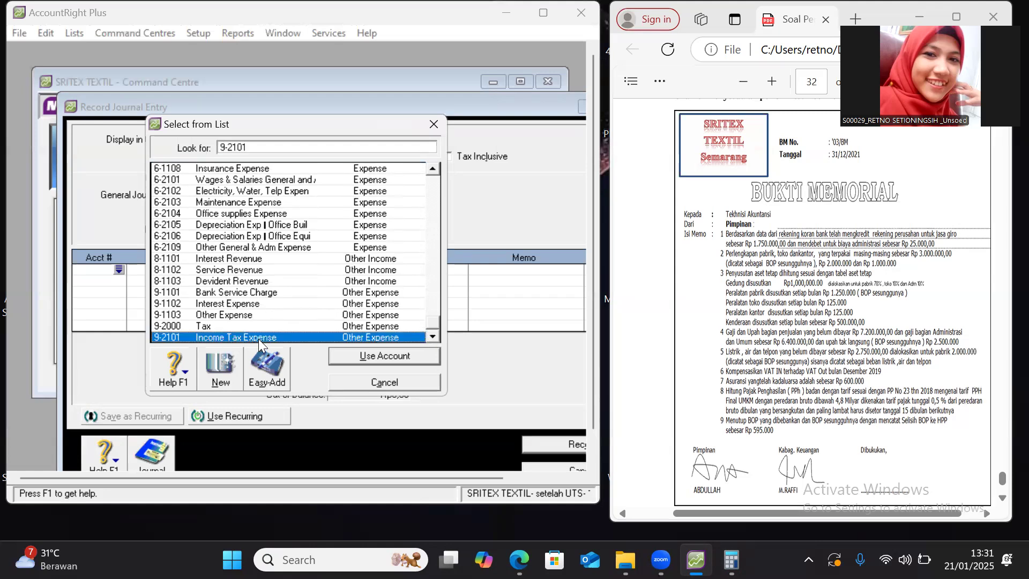
left_click(349, 356)
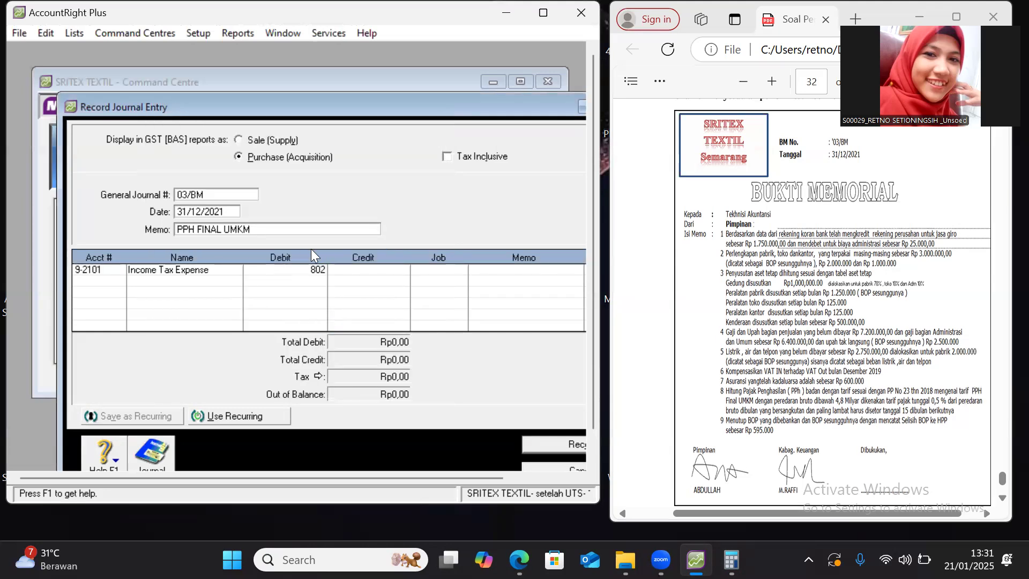
type("8021150")
key("Tab")
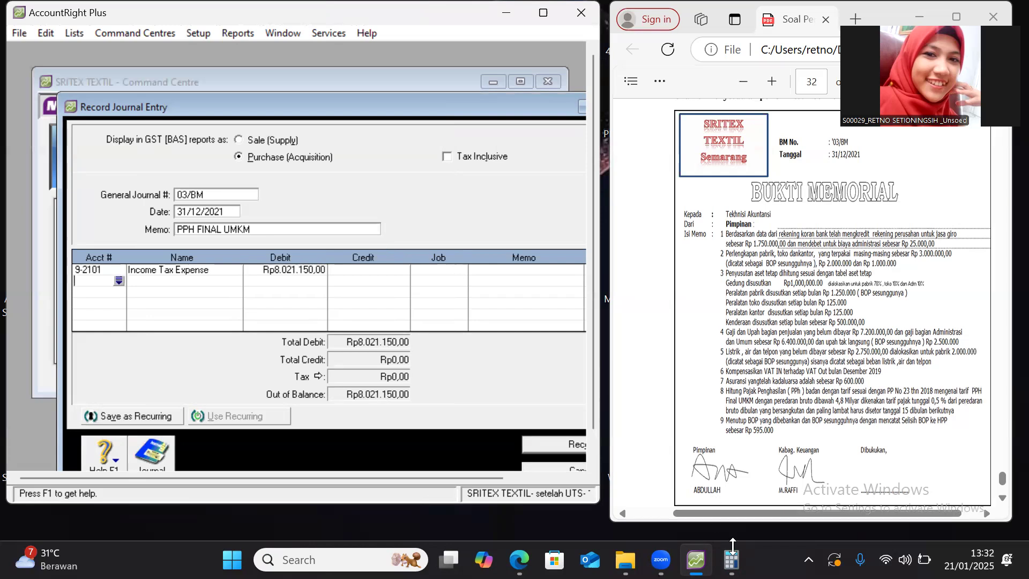
Add account 2-1106, Income tax Payable, on the second line with a credit of Rp8.021.150, and record the journal entry
left_click(731, 558)
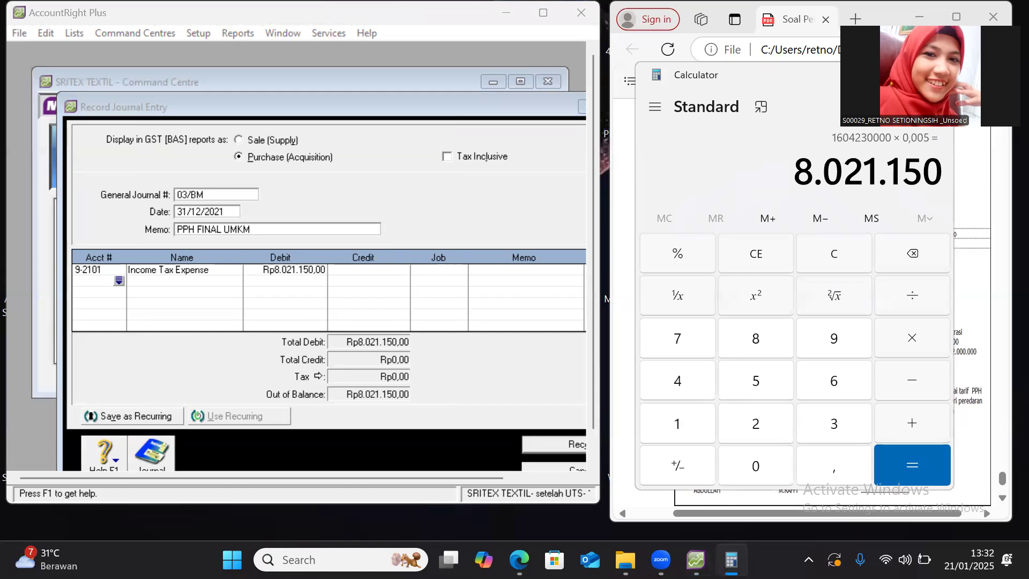
left_click(731, 558)
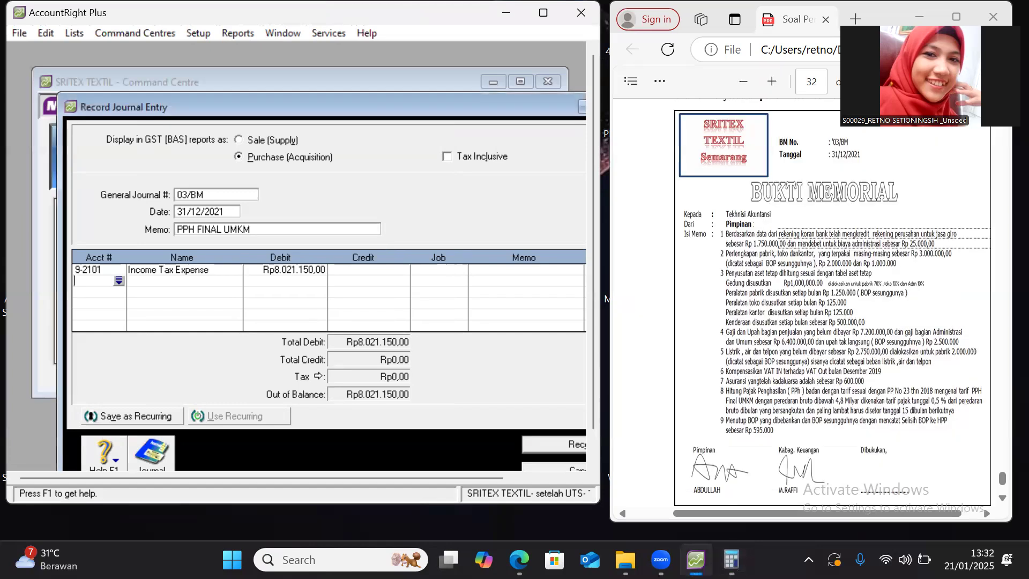
left_click(120, 280)
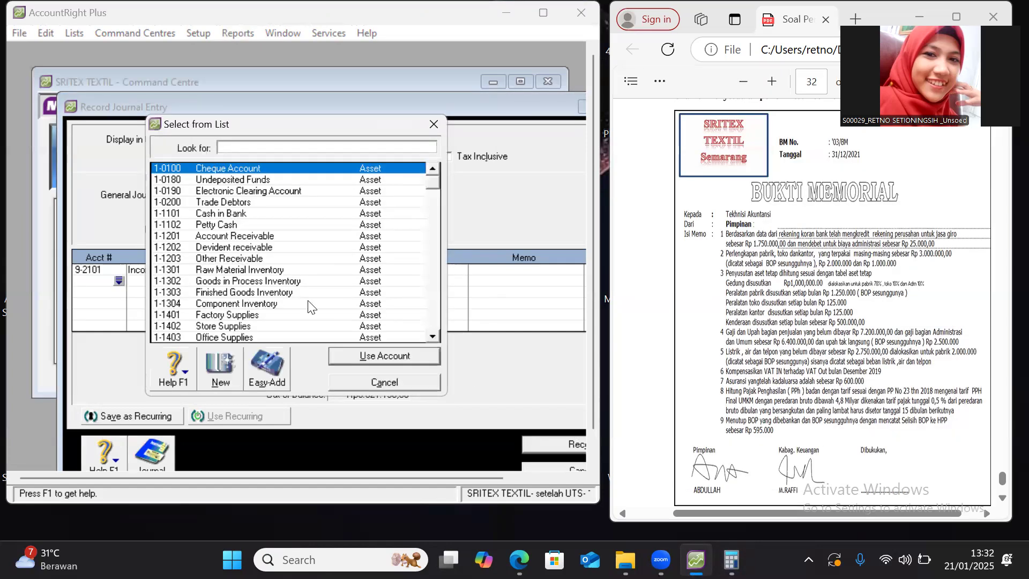
left_click_drag(432, 336, 433, 336)
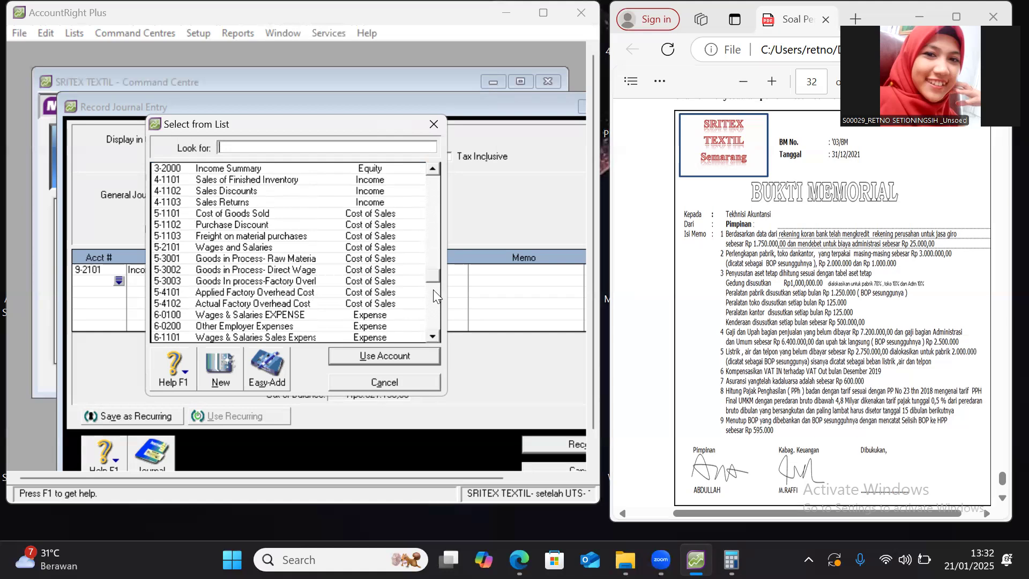
left_click_drag(433, 275, 434, 228)
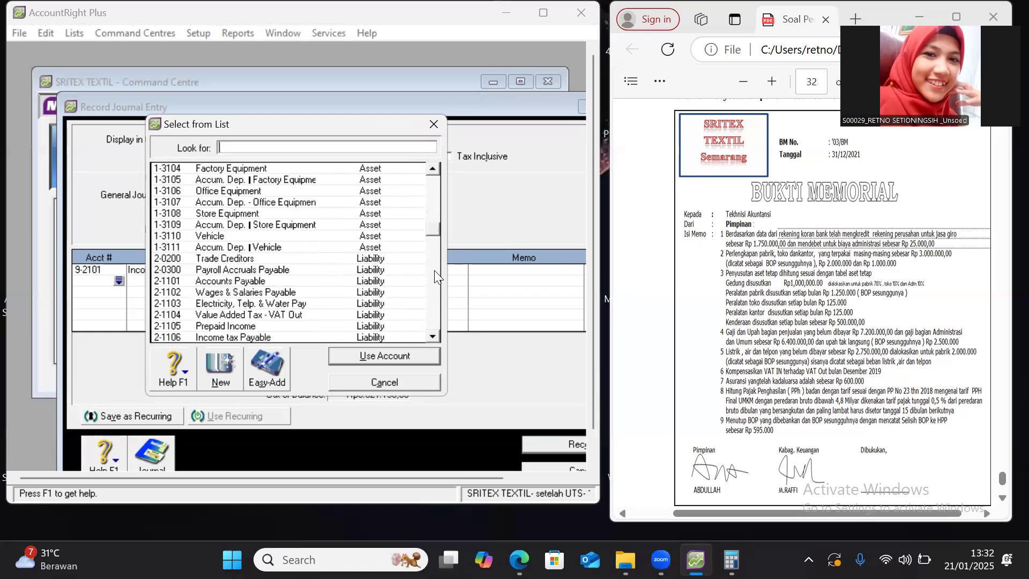
left_click(359, 336)
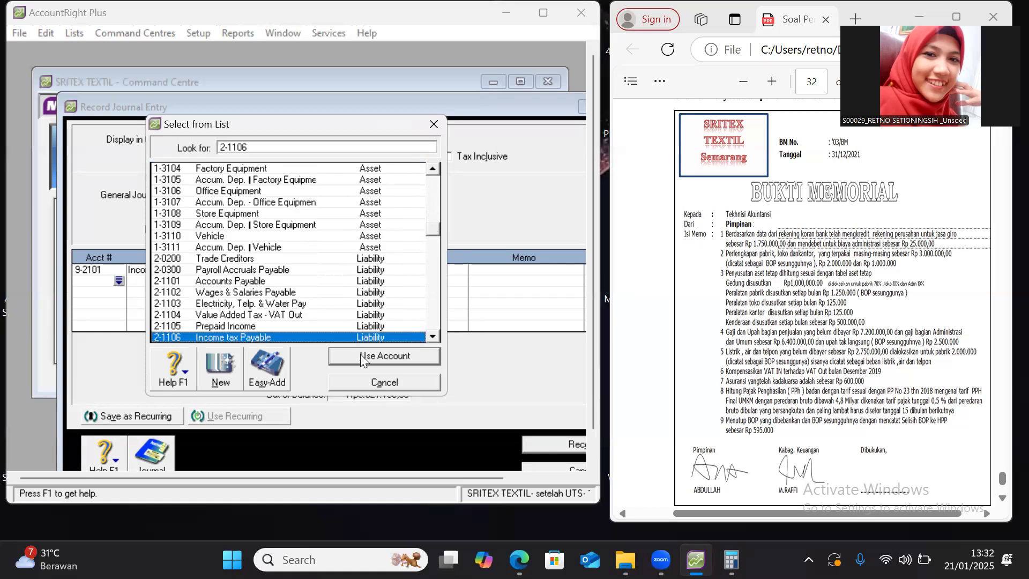
left_click(361, 356)
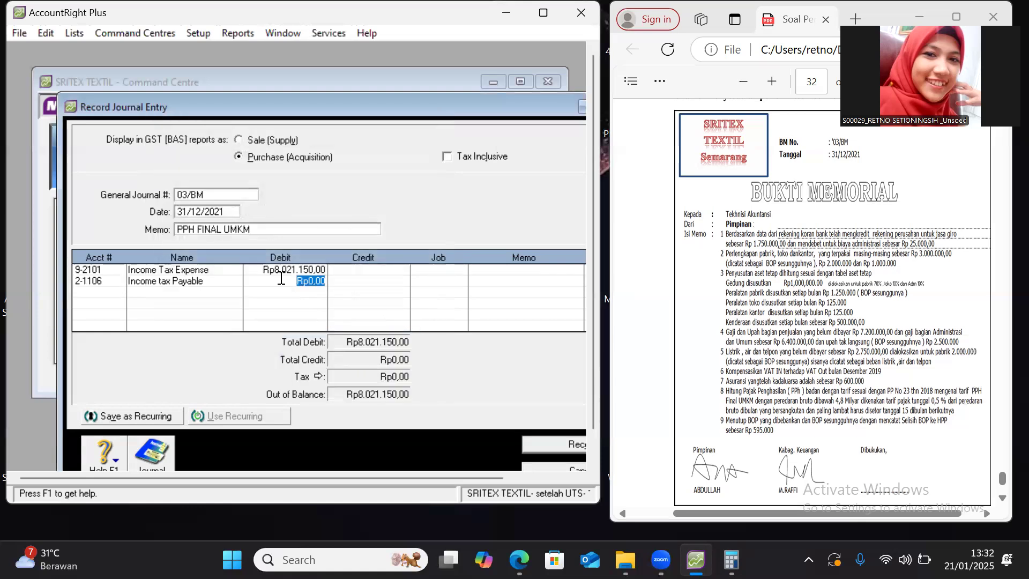
left_click(364, 280)
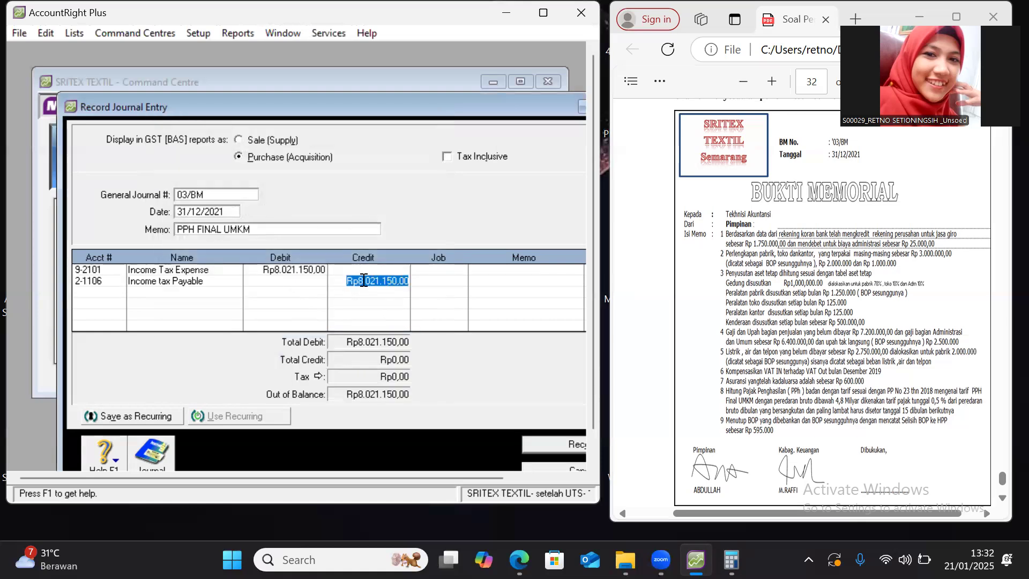
key("Return")
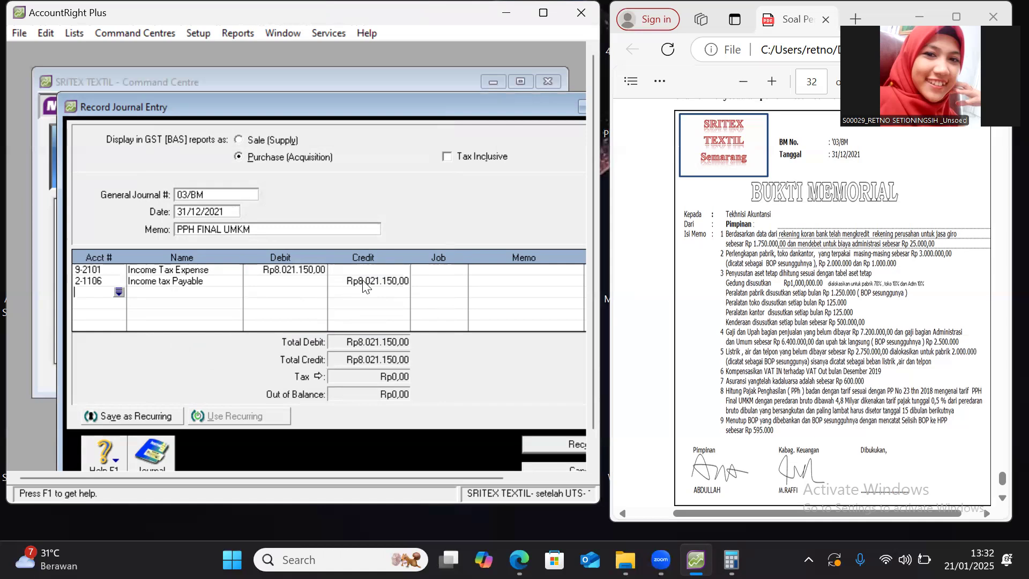
left_click(537, 440)
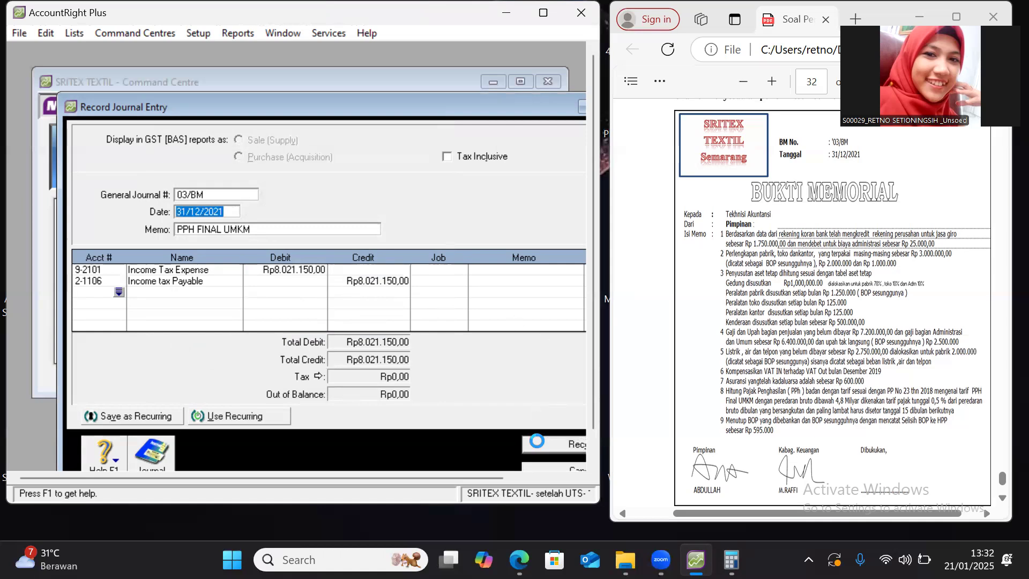
double_click(208, 190)
type("03")
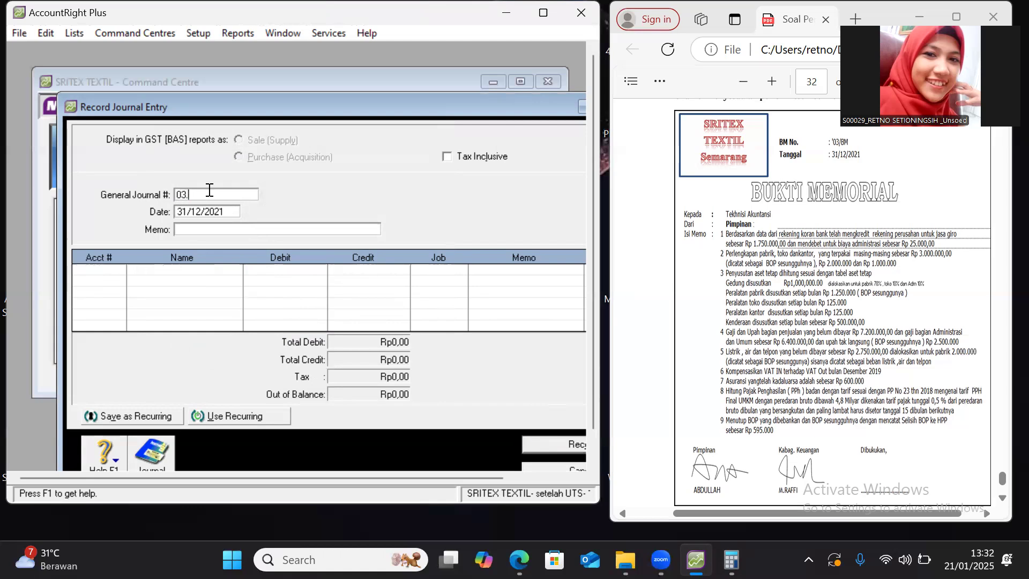
type("/BM")
left_click(213, 228)
type("MENUTUP BOP")
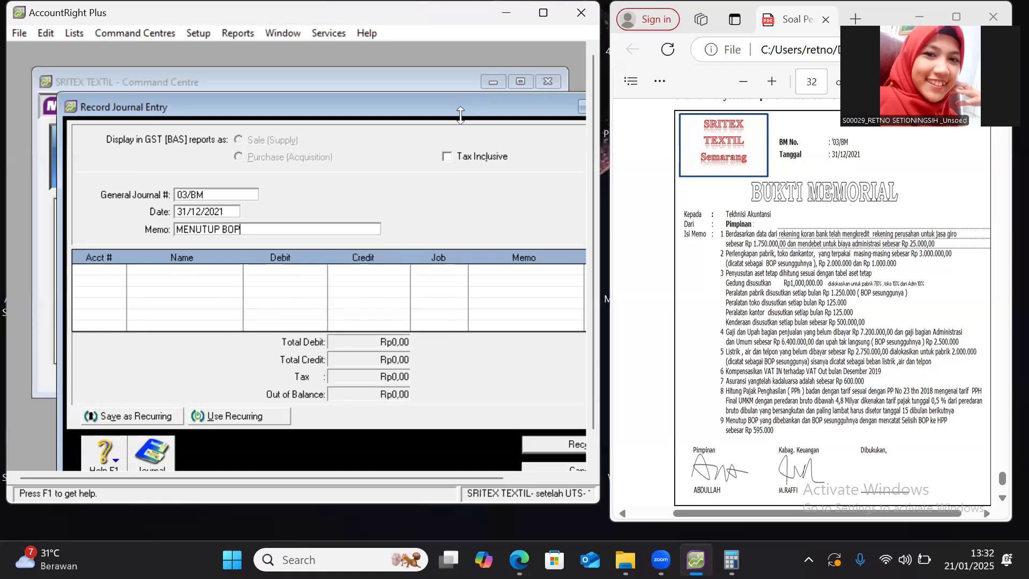
left_click(551, 467)
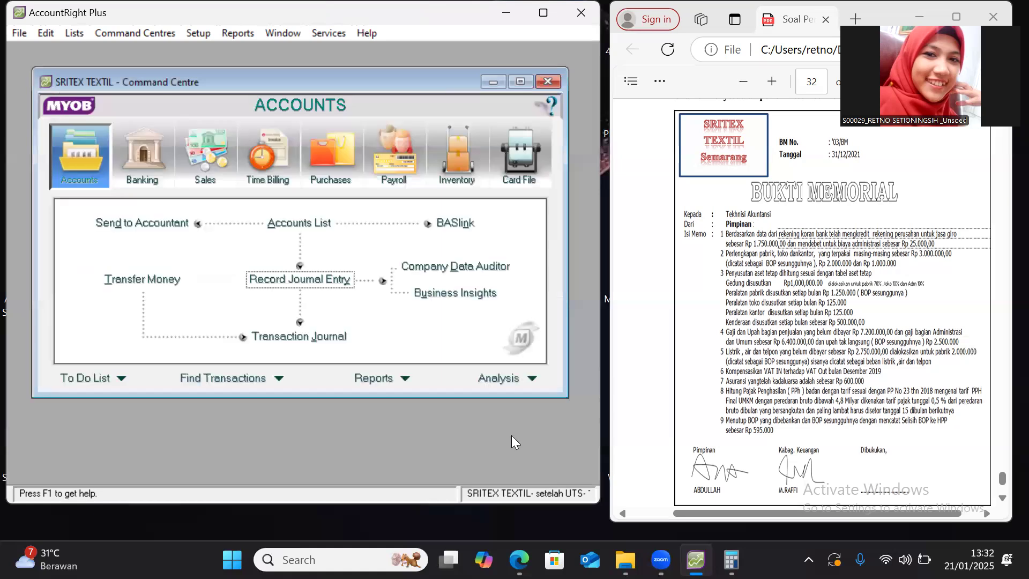
Open the accounts list, check the Applied and Actual Factory Overhead Cost balances under Cost of Sales, and close the list
left_click(77, 34)
left_click(136, 54)
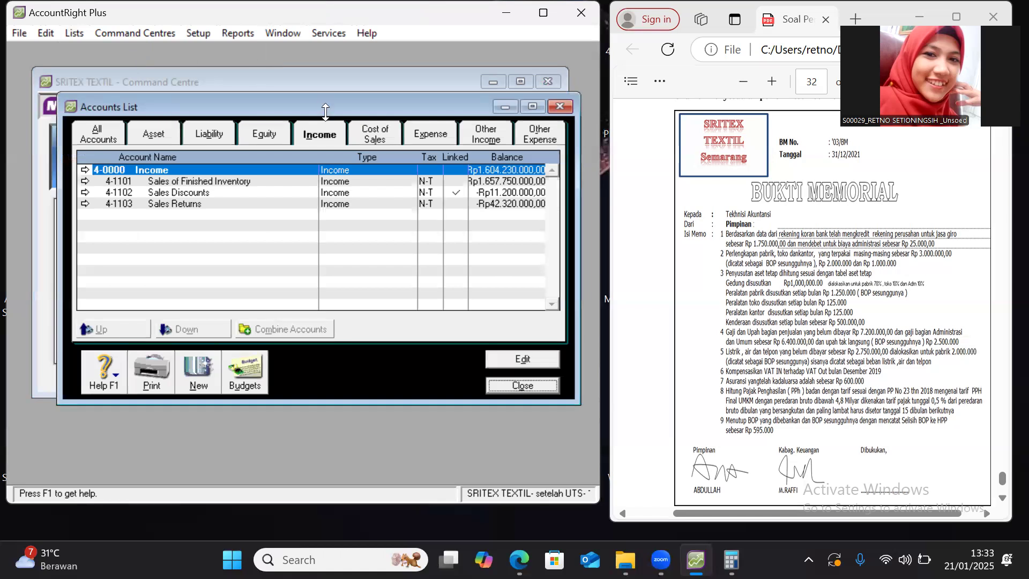
left_click(376, 131)
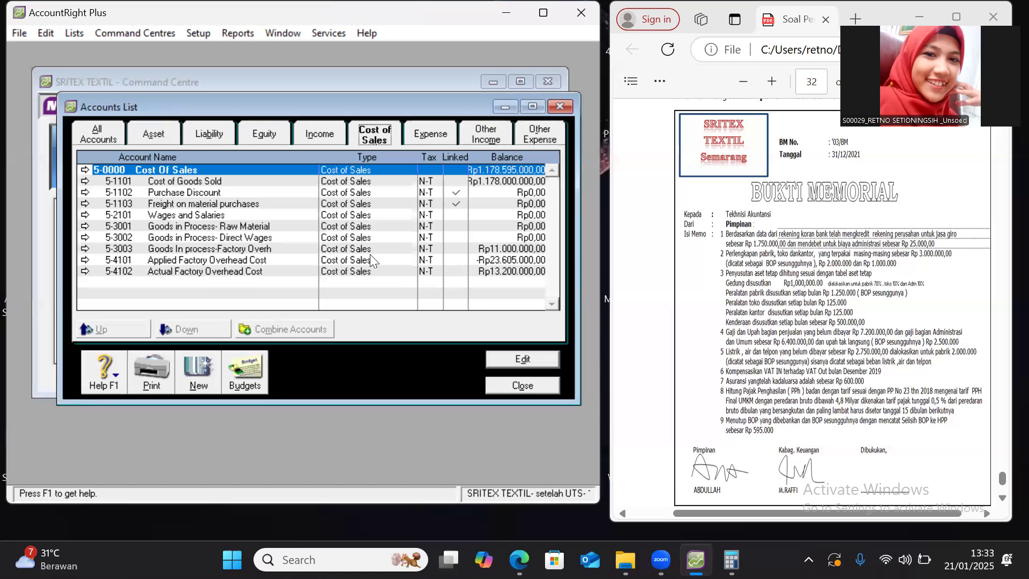
left_click(503, 261)
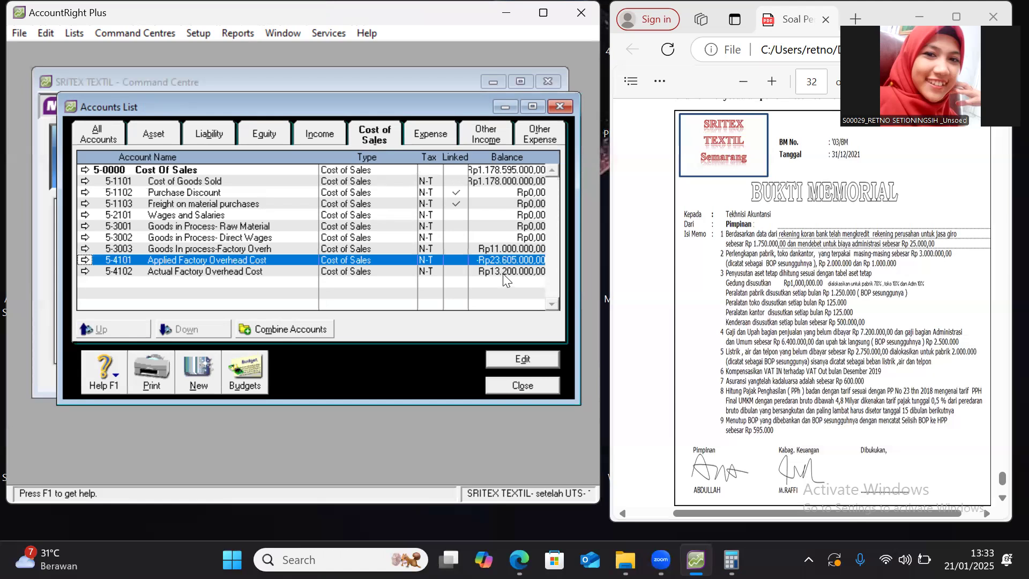
left_click(504, 271)
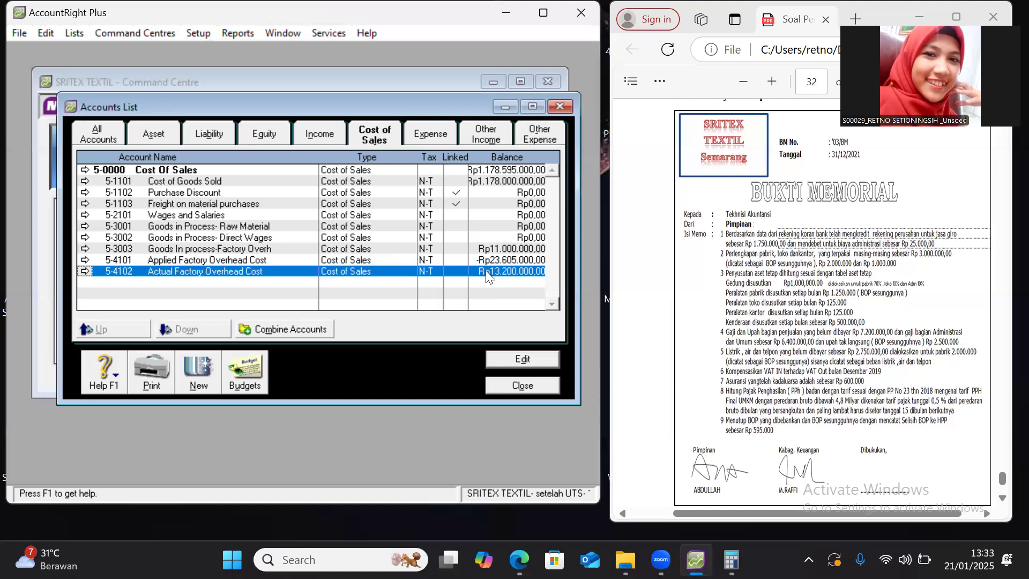
left_click(528, 381)
Start a new journal entry numbered 03/BM with the memo MENUTUP BOP
left_click(316, 278)
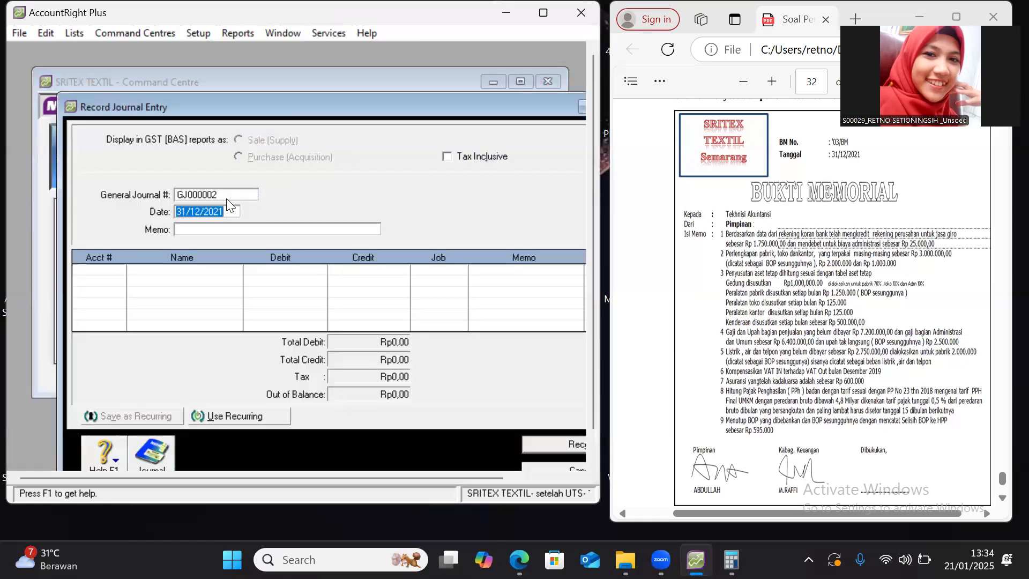
type("03/BM")
left_click(209, 227)
type("J")
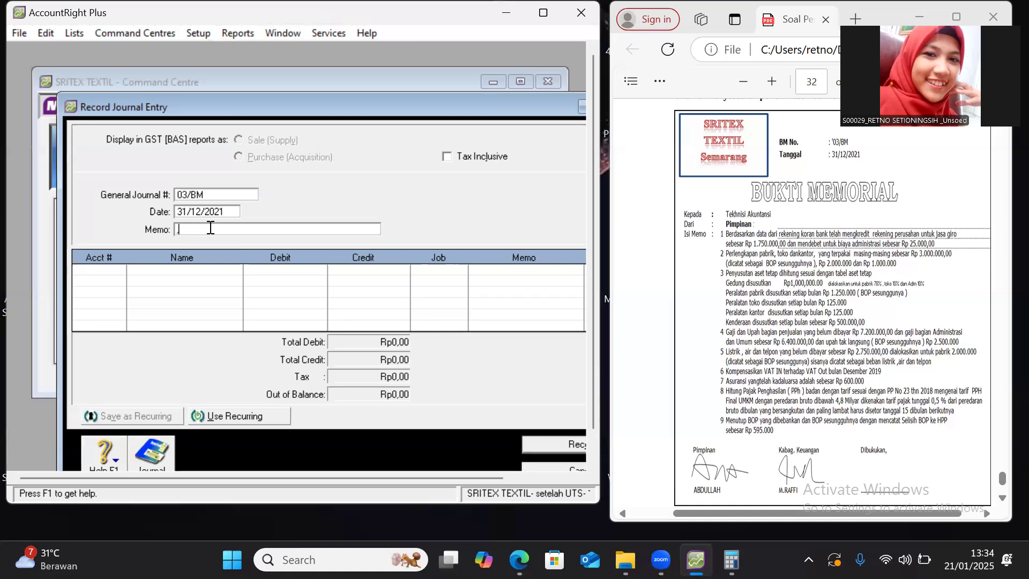
key("BackSpace")
type("MENUTUP BOP")
Enter account 5-4101, Applied Factory Overhead Cost, on the first line of the journal entry
left_click(124, 269)
left_click(119, 271)
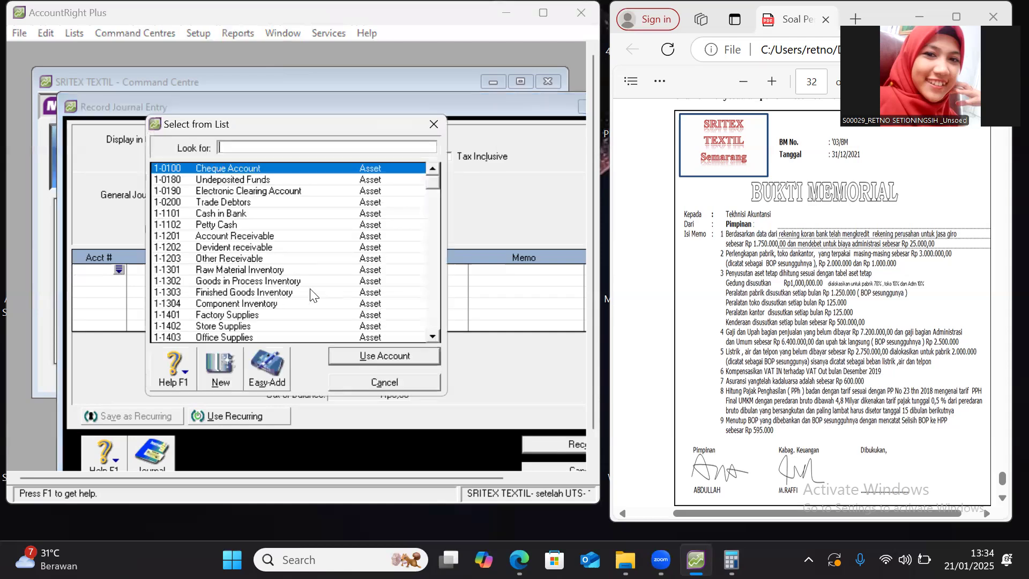
left_click(430, 336)
left_click(430, 336)
left_click(429, 336)
left_click(429, 336)
left_click(429, 336)
left_click(430, 336)
left_click(430, 337)
left_click(430, 336)
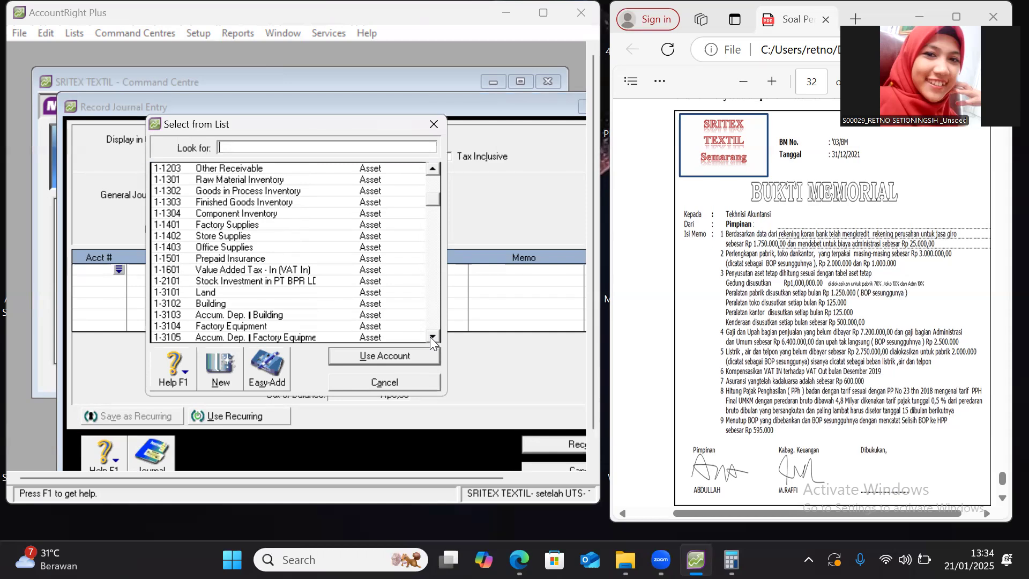
left_click(429, 337)
left_click(430, 336)
double_click(430, 336)
double_click(429, 336)
double_click(430, 336)
double_click(430, 337)
double_click(429, 336)
double_click(430, 336)
double_click(430, 336)
double_click(429, 337)
double_click(429, 336)
double_click(429, 336)
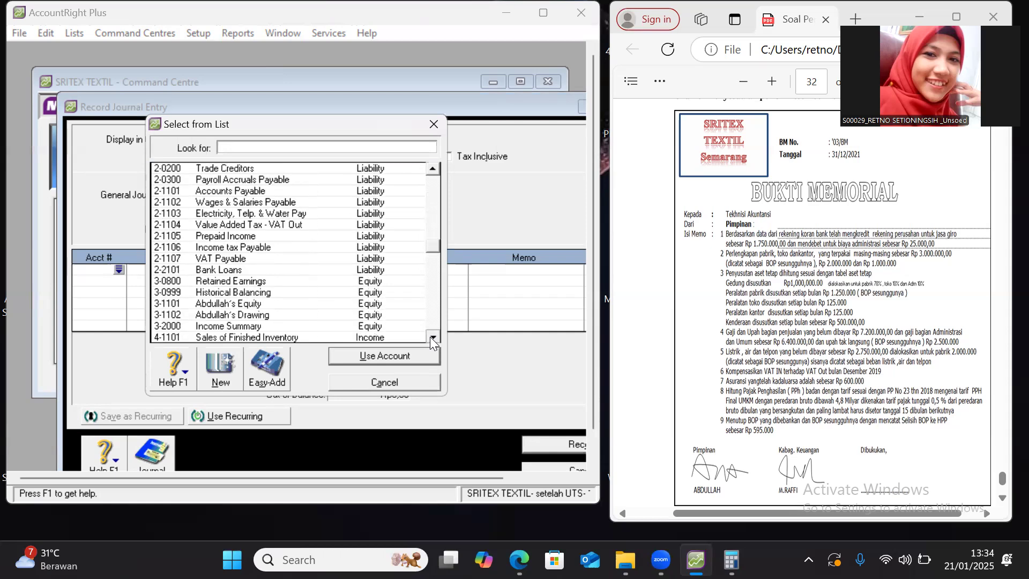
double_click(429, 337)
double_click(429, 336)
double_click(429, 336)
left_click(430, 336)
double_click(430, 336)
double_click(429, 336)
left_click(430, 336)
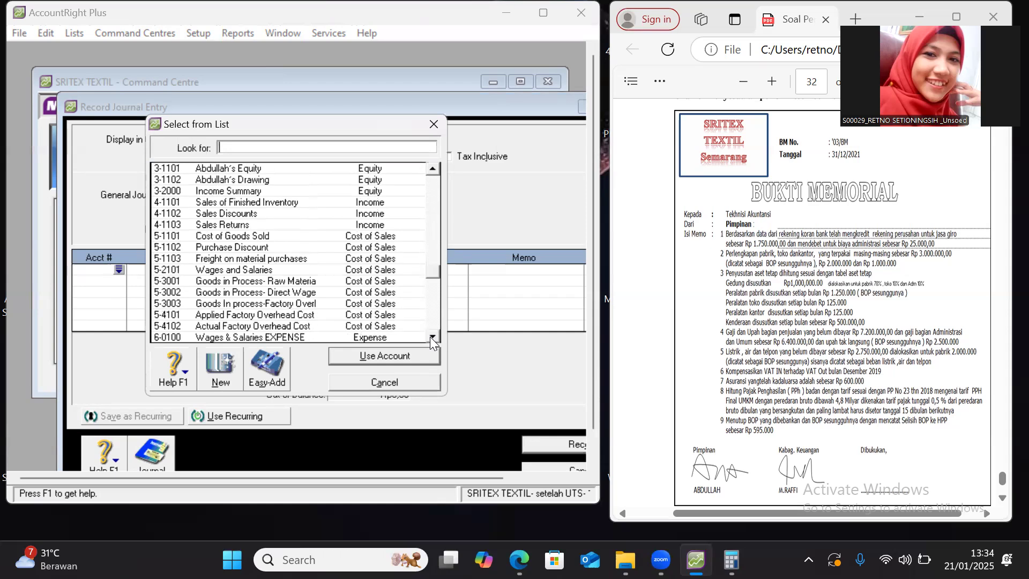
left_click(322, 314)
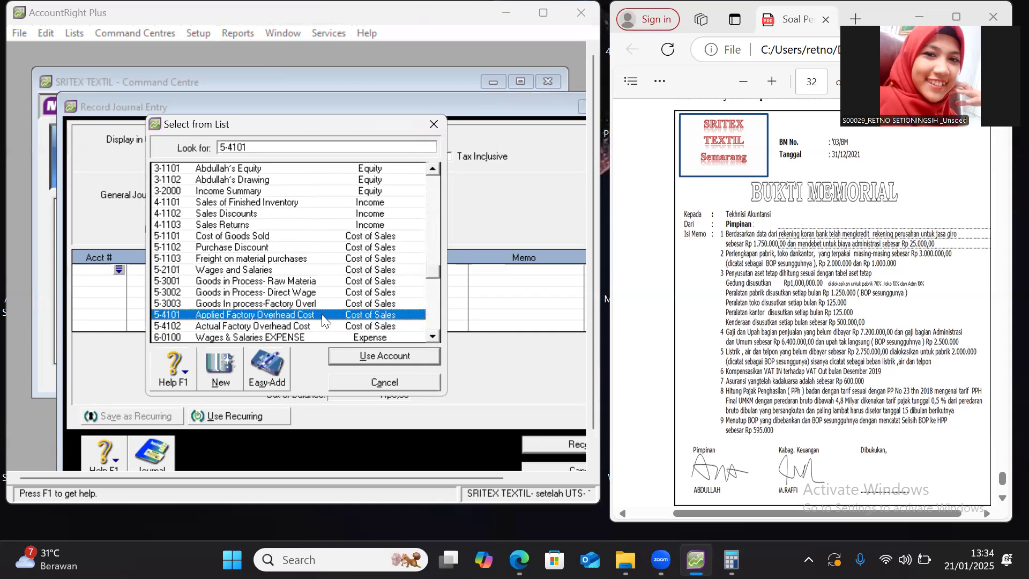
left_click(342, 357)
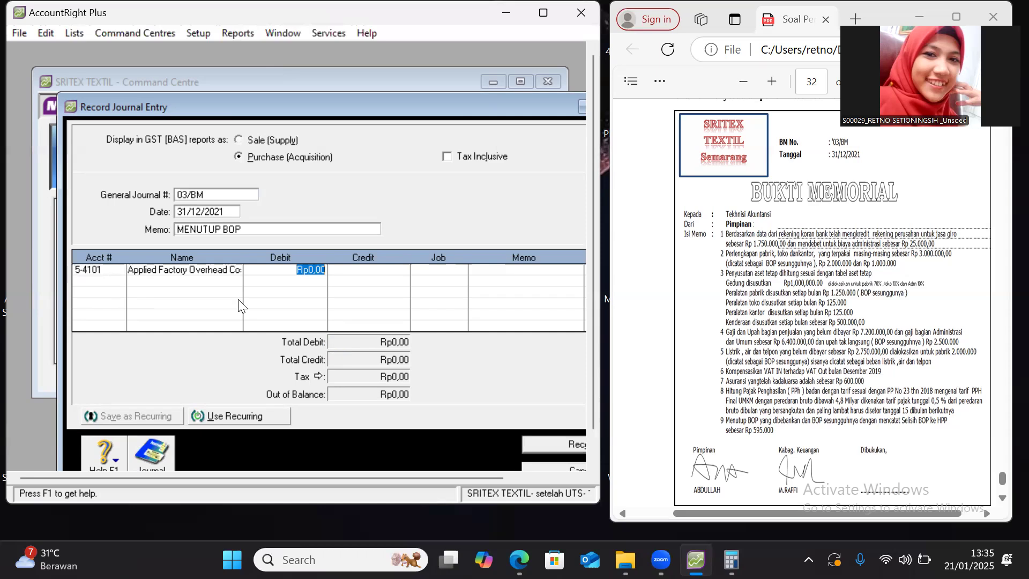
Add account 5-4102, Actual Factory Overhead Cost, on the second line of the journal entry
left_click(119, 287)
left_click(118, 281)
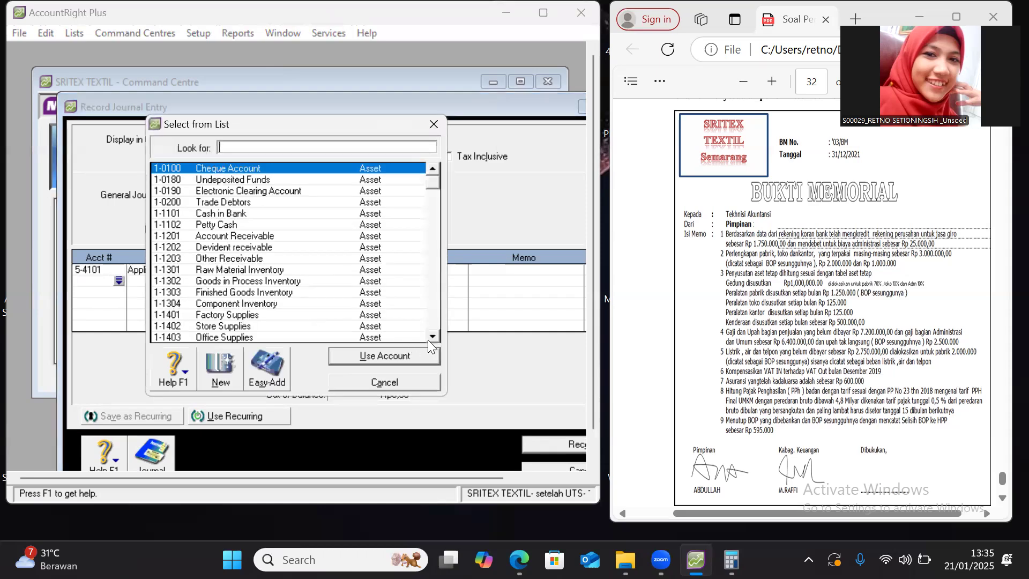
scroll(428, 339, "down", 5)
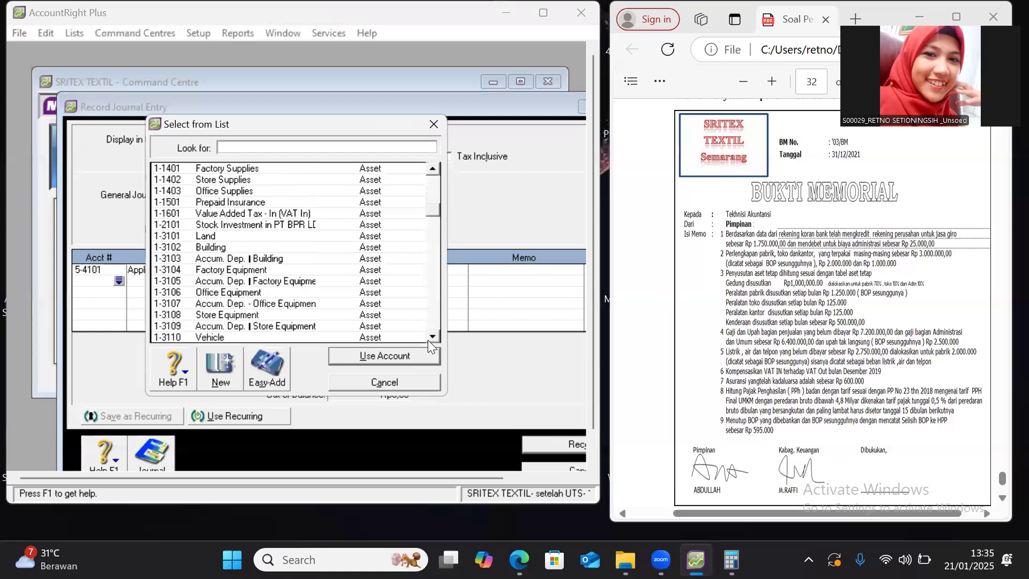
scroll(427, 340, "down", 3)
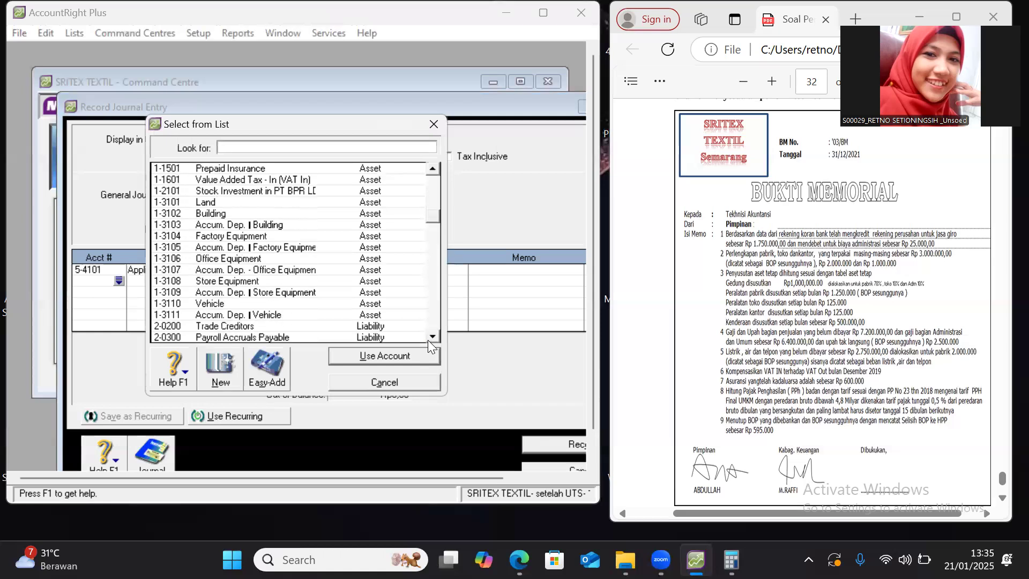
scroll(427, 339, "down", 9)
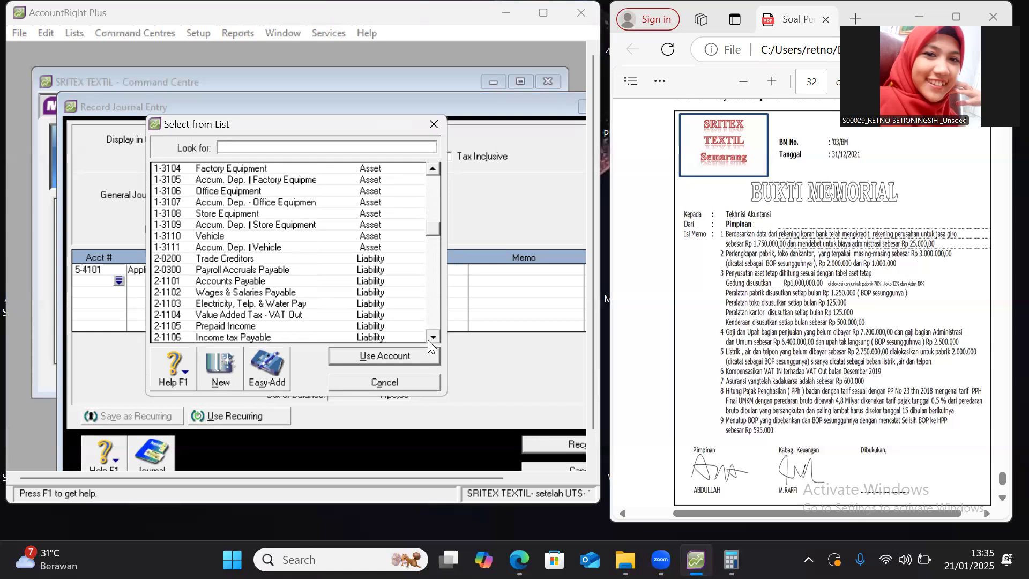
scroll(428, 340, "down", 4)
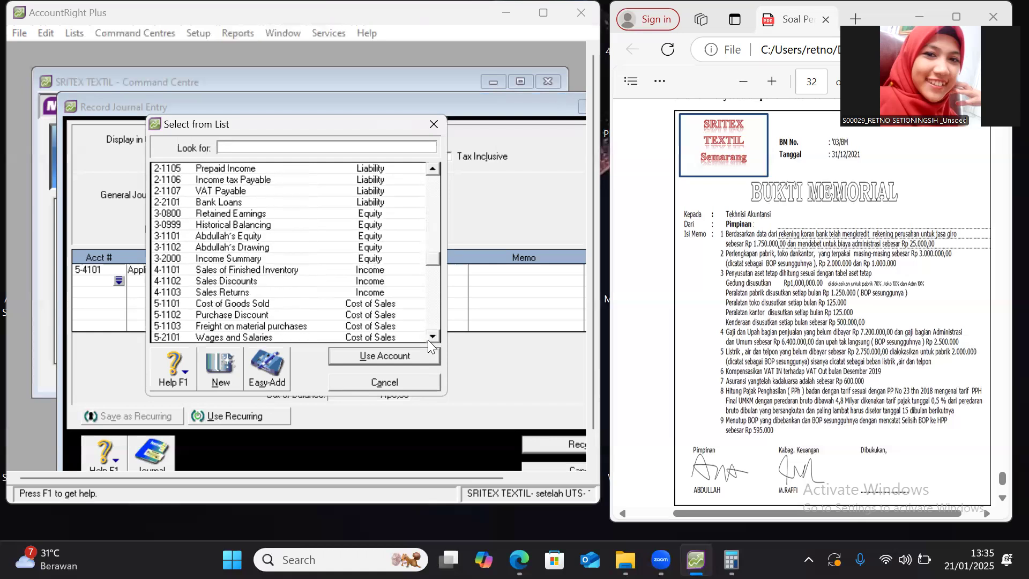
left_click(432, 337)
left_click(432, 336)
left_click(432, 337)
left_click(432, 336)
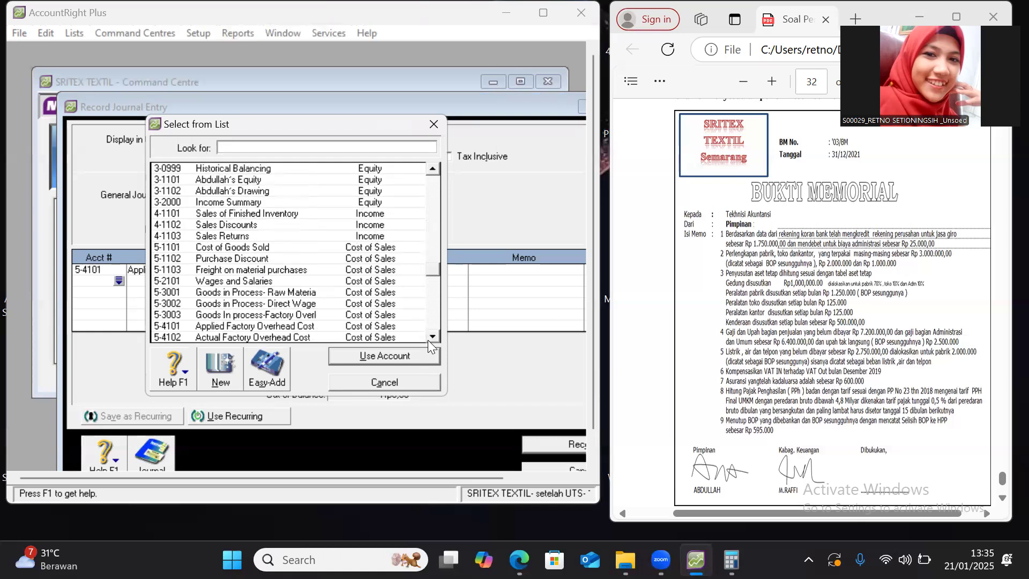
left_click(373, 336)
left_click(380, 356)
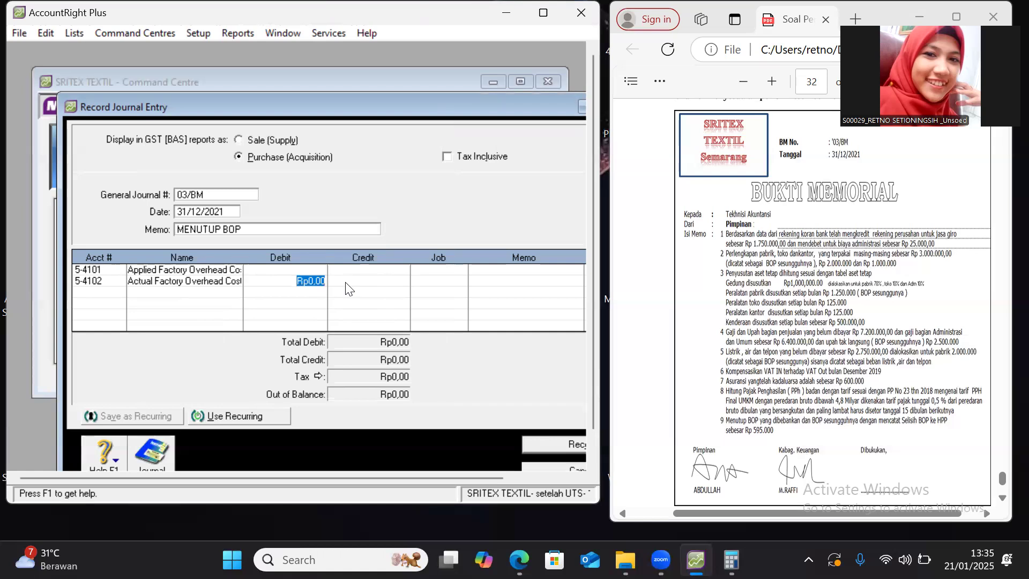
Add account 5-1101, Cost of Goods Sold, on the third line with a credit of Rp595.000
left_click(117, 296)
left_click(117, 293)
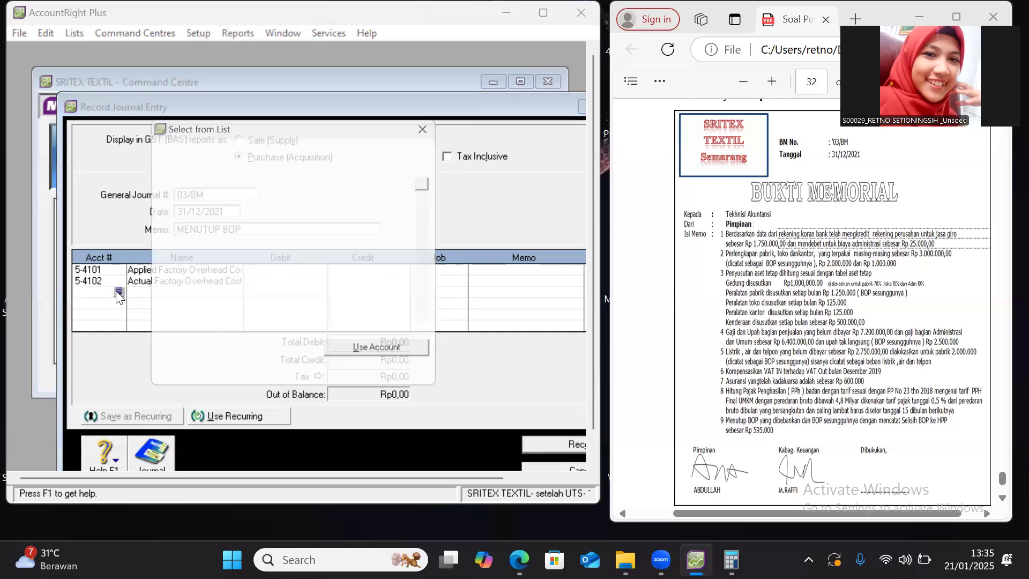
left_click_drag(432, 335, 431, 335)
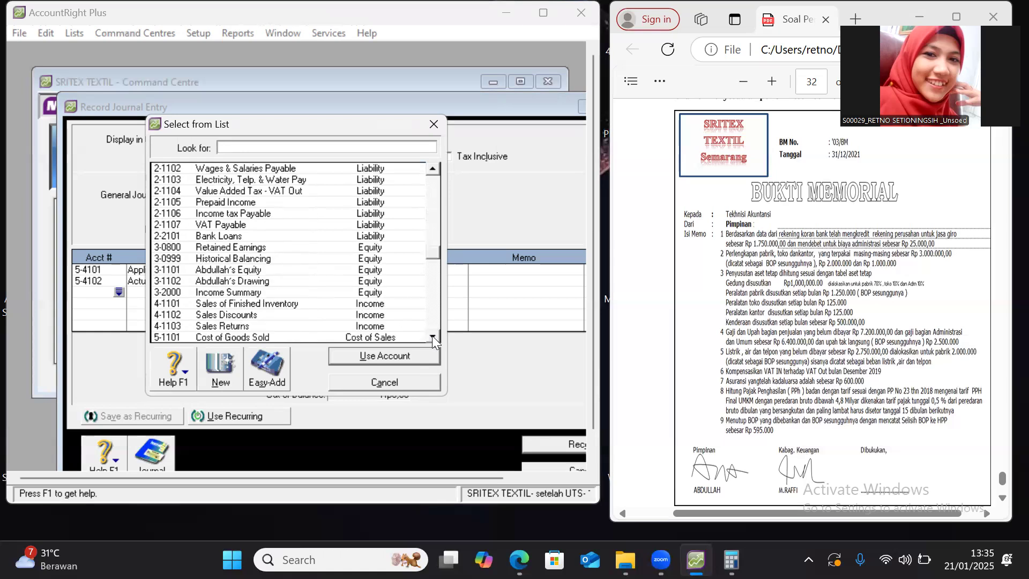
left_click(405, 338)
left_click(399, 356)
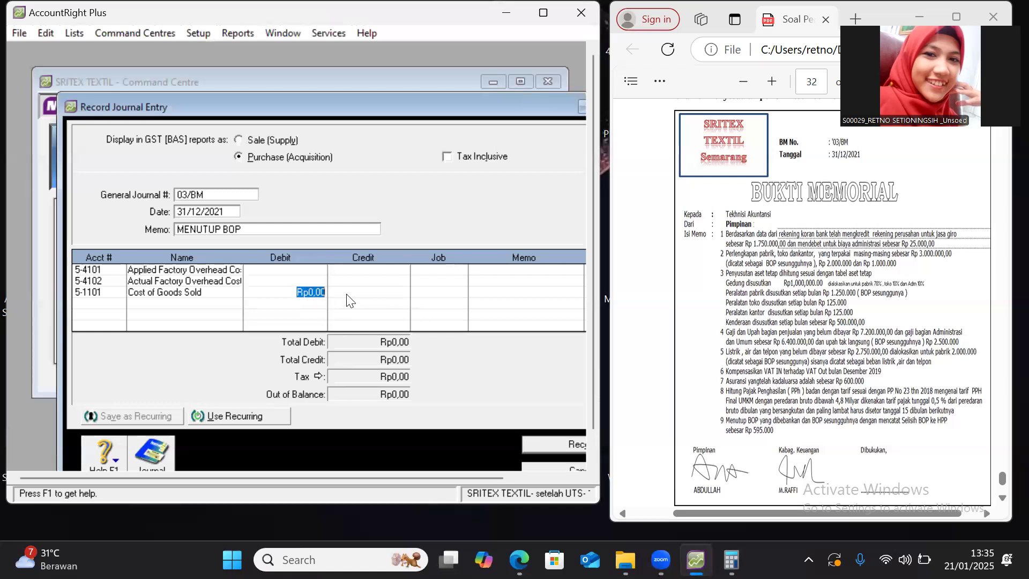
key("Tab")
type("5")
type("9")
type("5.000")
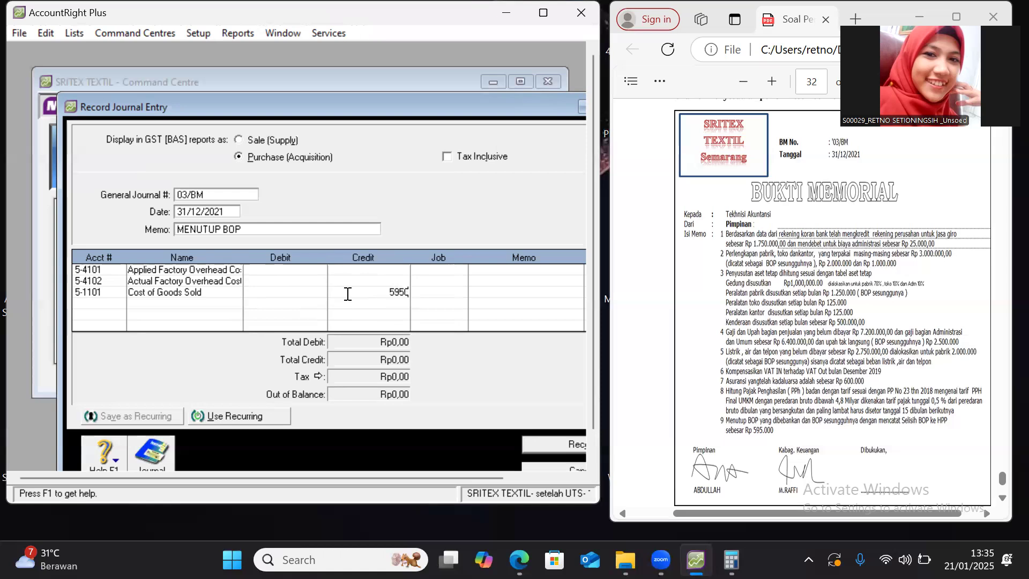
key("Tab")
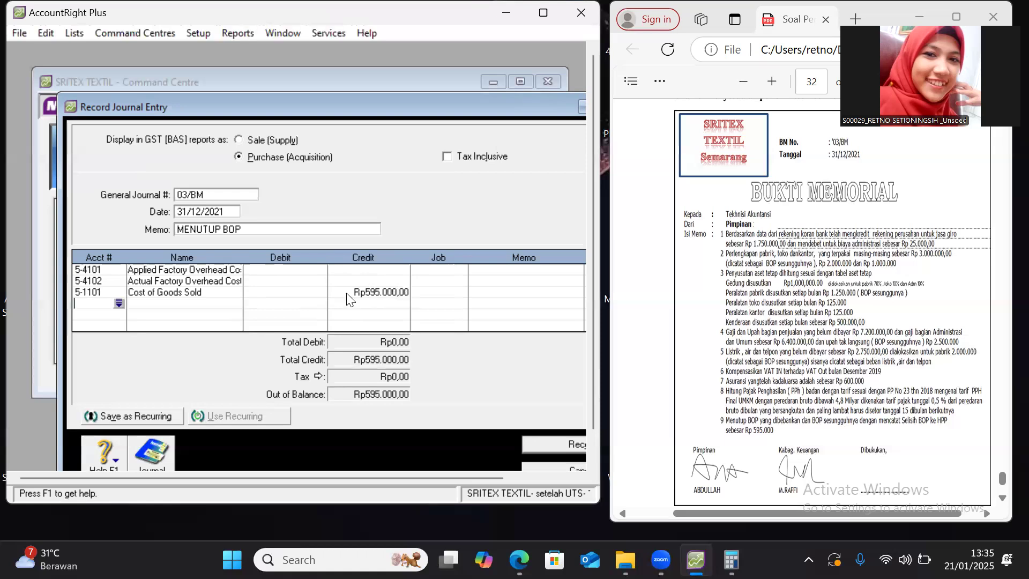
Using the accounts list balance, credit Actual Factory Overhead Cost Rp13.200.000 and debit Applied Factory Overhead Cost Rp13.795.000
left_click(372, 278)
left_click(80, 34)
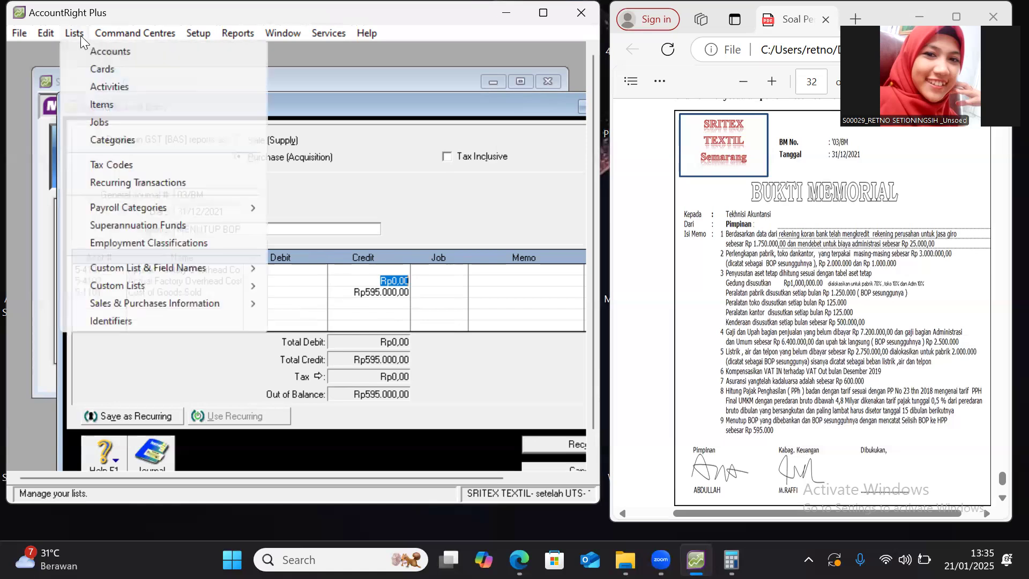
left_click(129, 47)
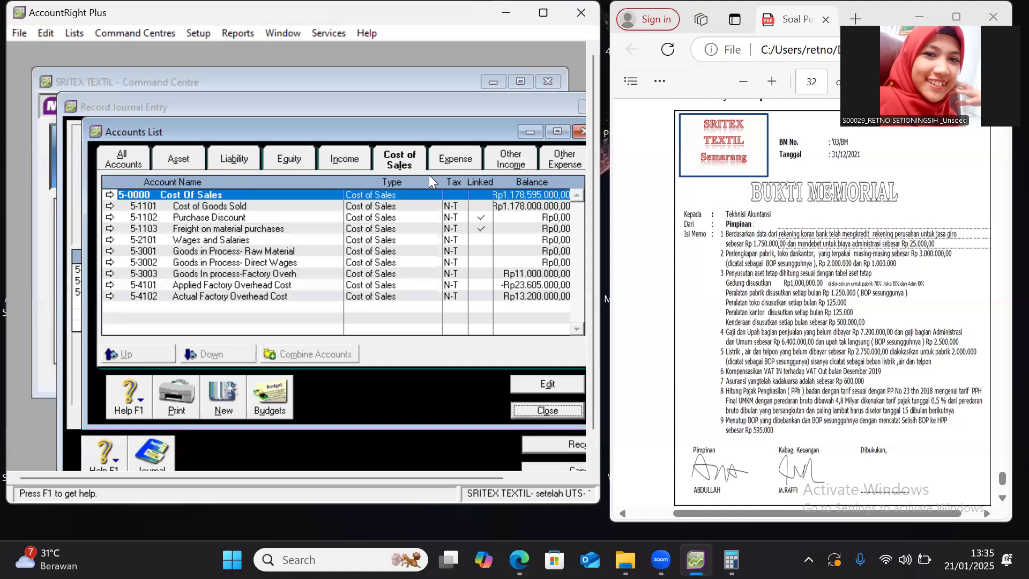
left_click(541, 413)
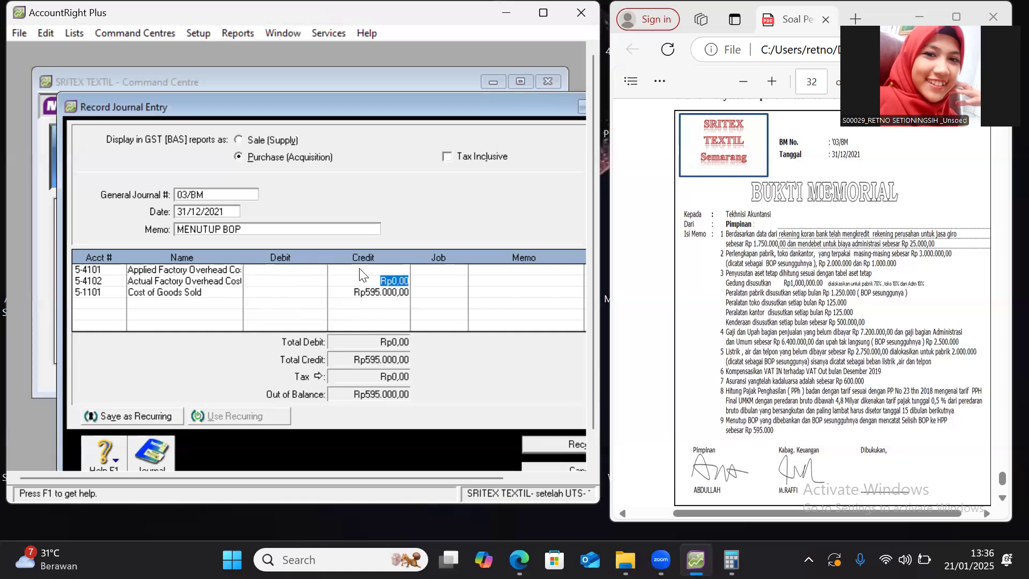
type("13200000")
key("Return")
left_click(282, 271)
key("Return")
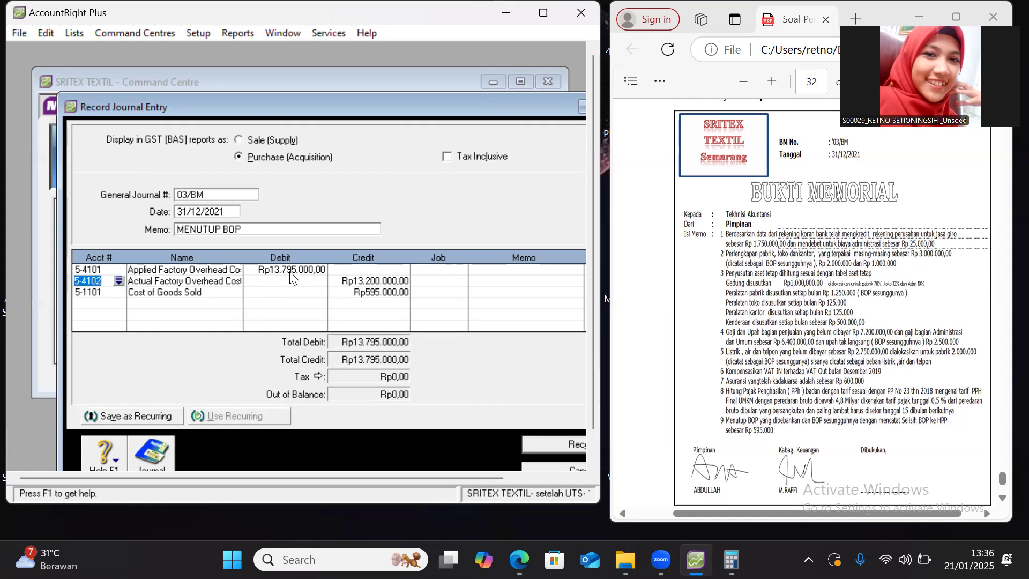
Recheck the Cost of Sales balances in the accounts list, and record the MENUTUP BOP journal entry, leaving journal entry recording
left_click(73, 32)
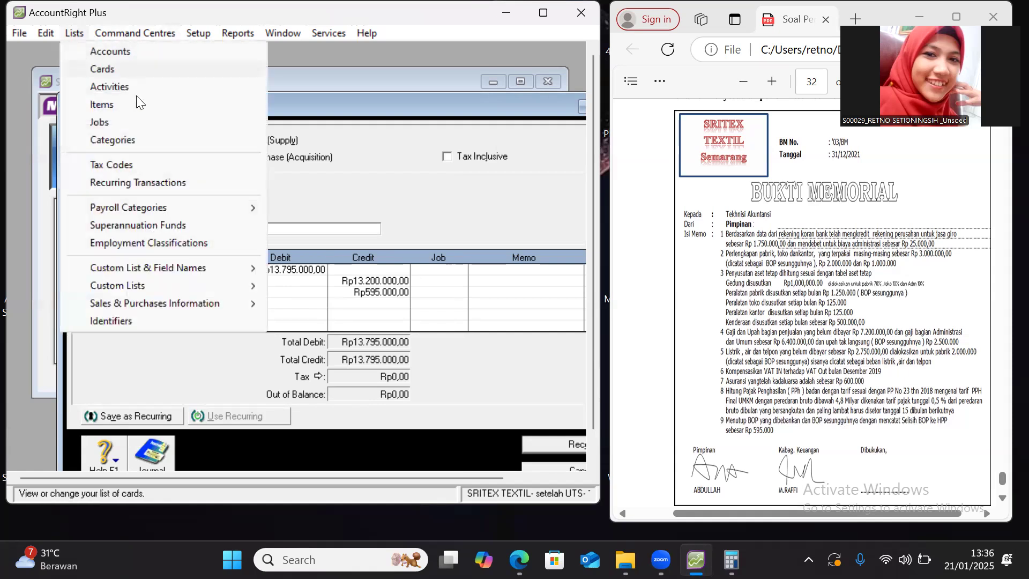
left_click(133, 55)
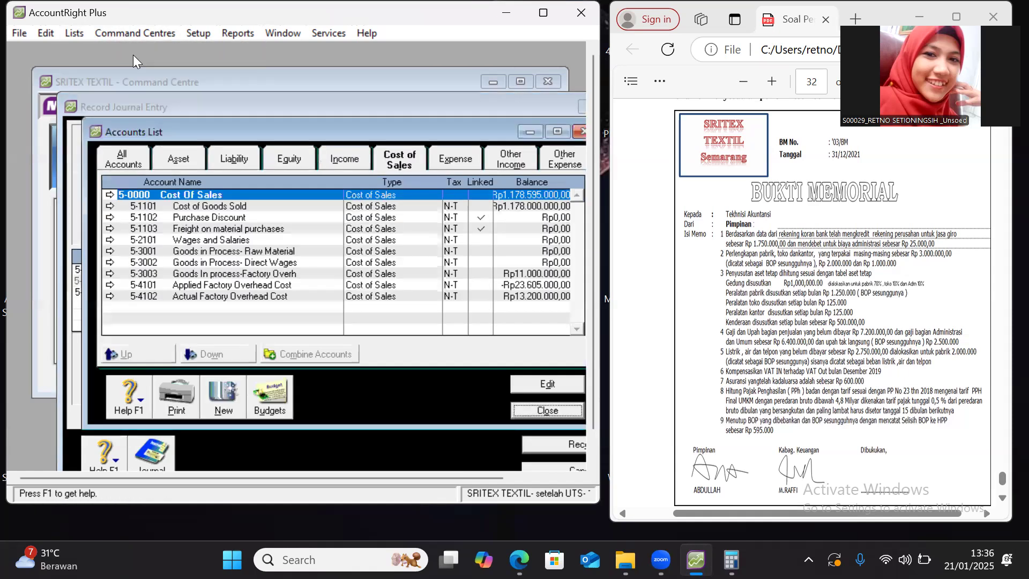
left_click(545, 410)
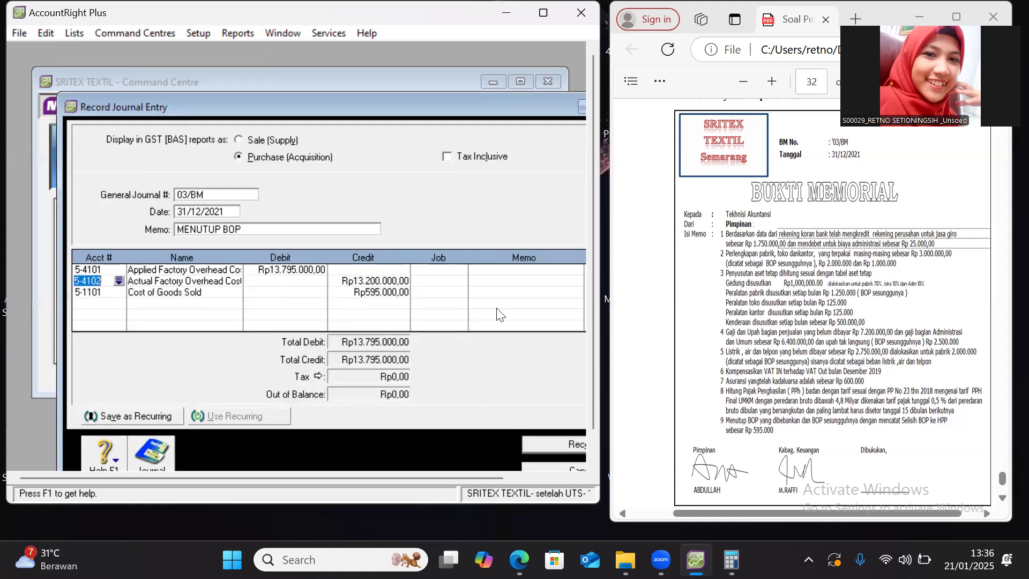
left_click(538, 439)
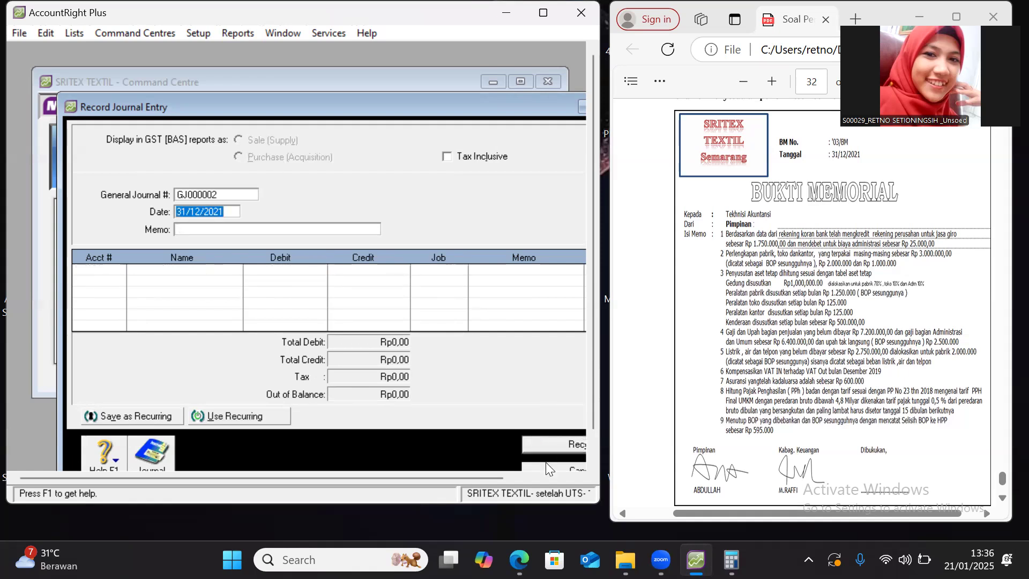
left_click(546, 464)
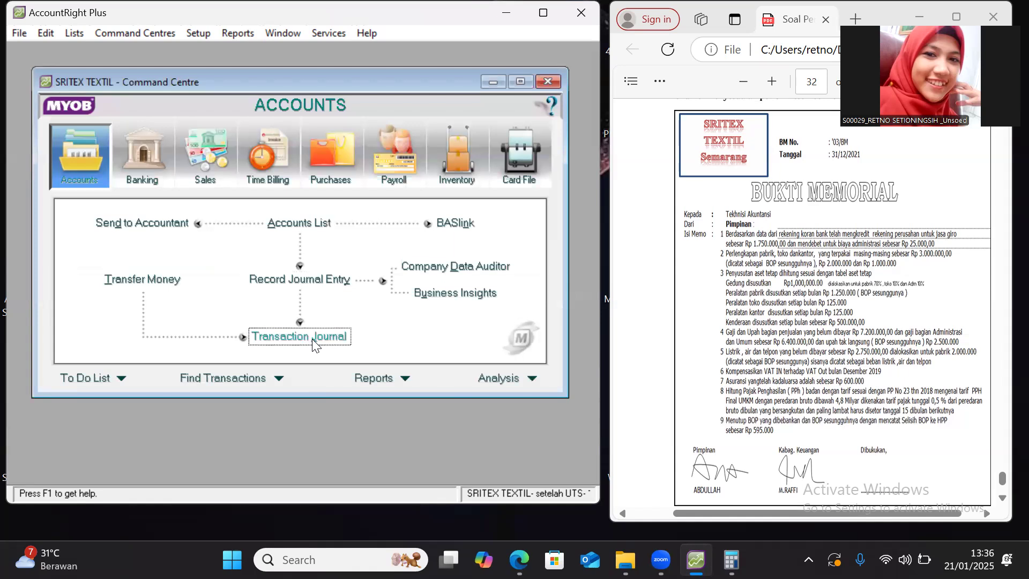
Review the latest entries of all types in the transaction journal dated from 01/01/2021, and close the journal
left_click(312, 339)
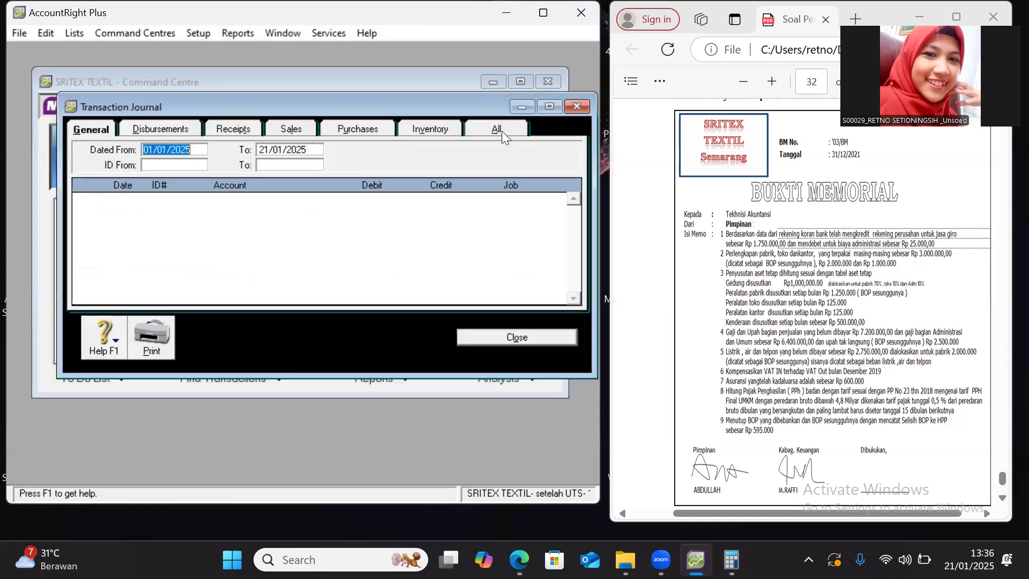
left_click(502, 131)
left_click(185, 155)
key("Delete")
type("1")
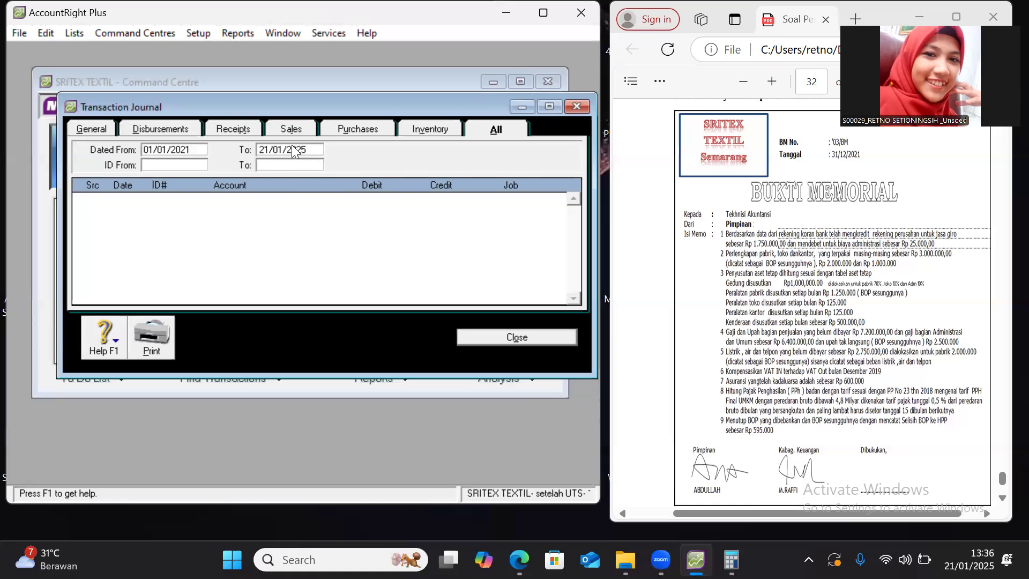
key("Tab")
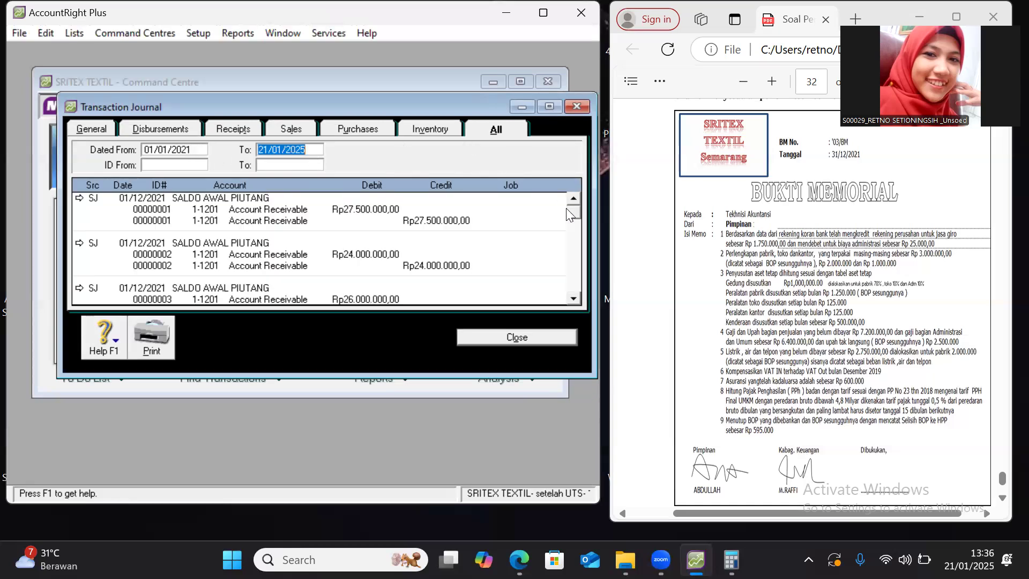
left_click_drag(573, 210, 572, 293)
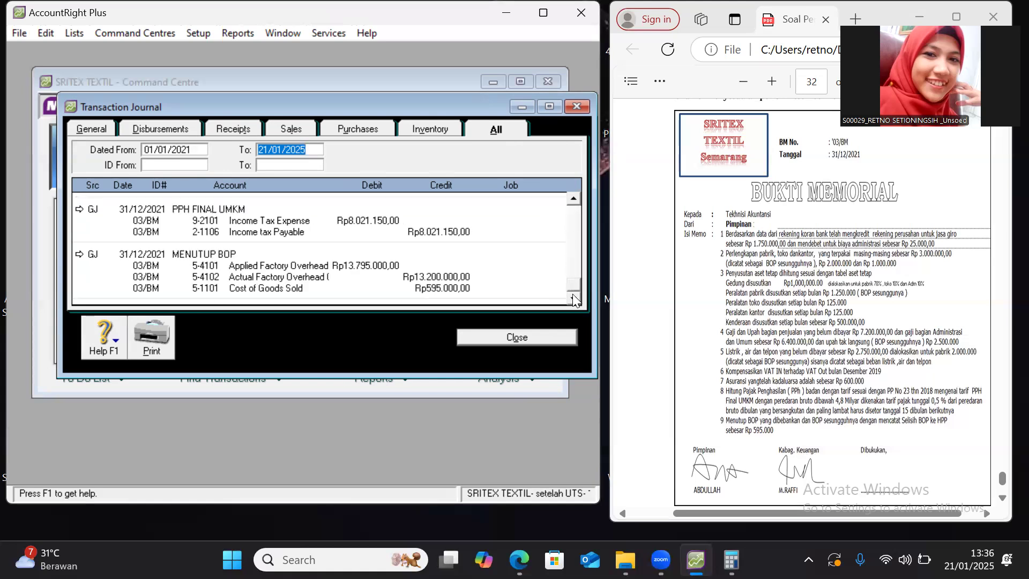
left_click(514, 337)
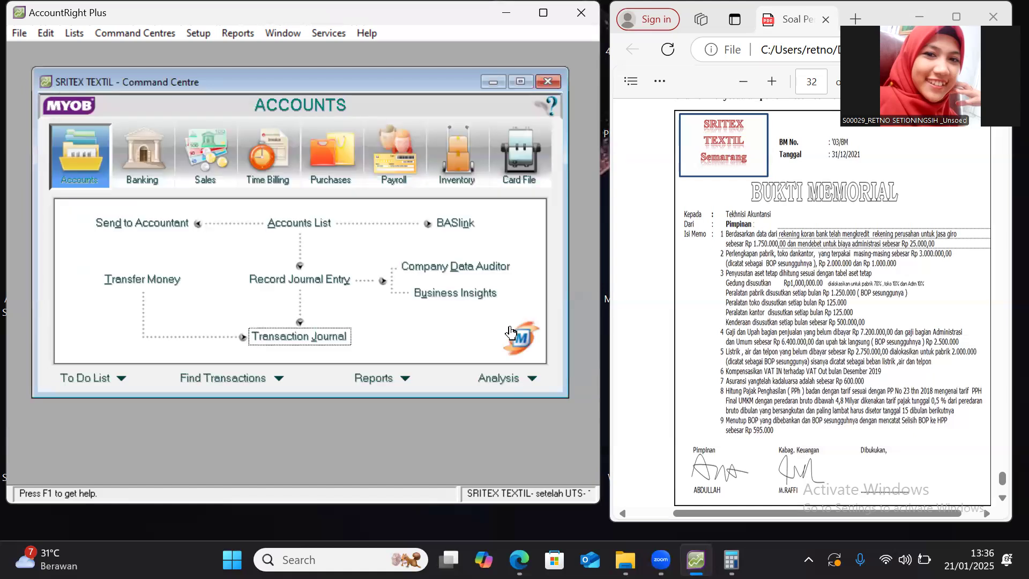